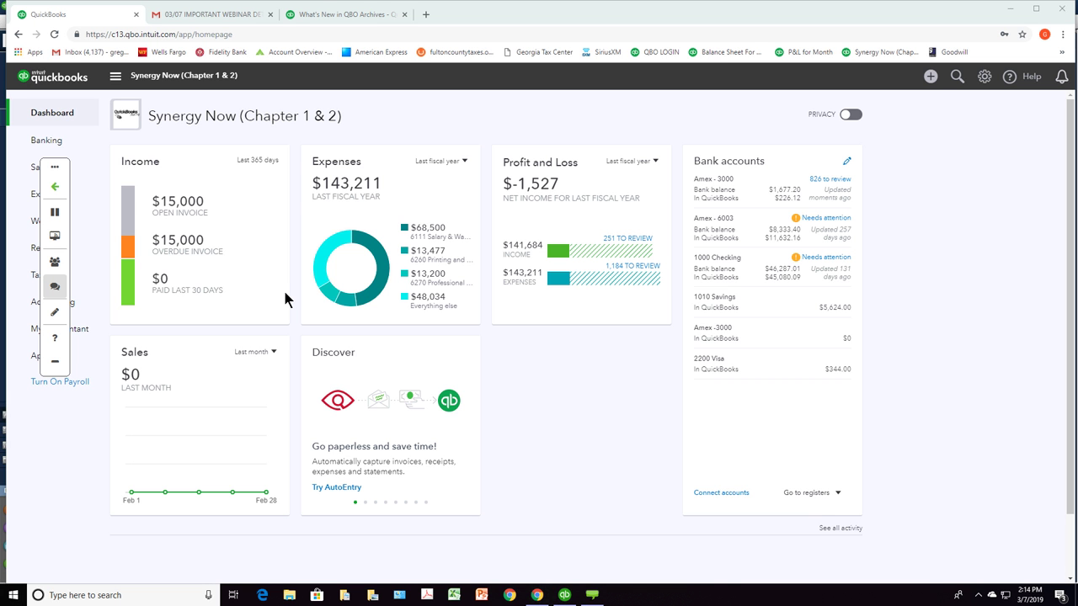
Step: Switch to QuickBooks Desktop to view the sample company's home page, and return to QuickBooks Online in Chrome
{"action": "mouse_move", "coordinate": [342, 298]}
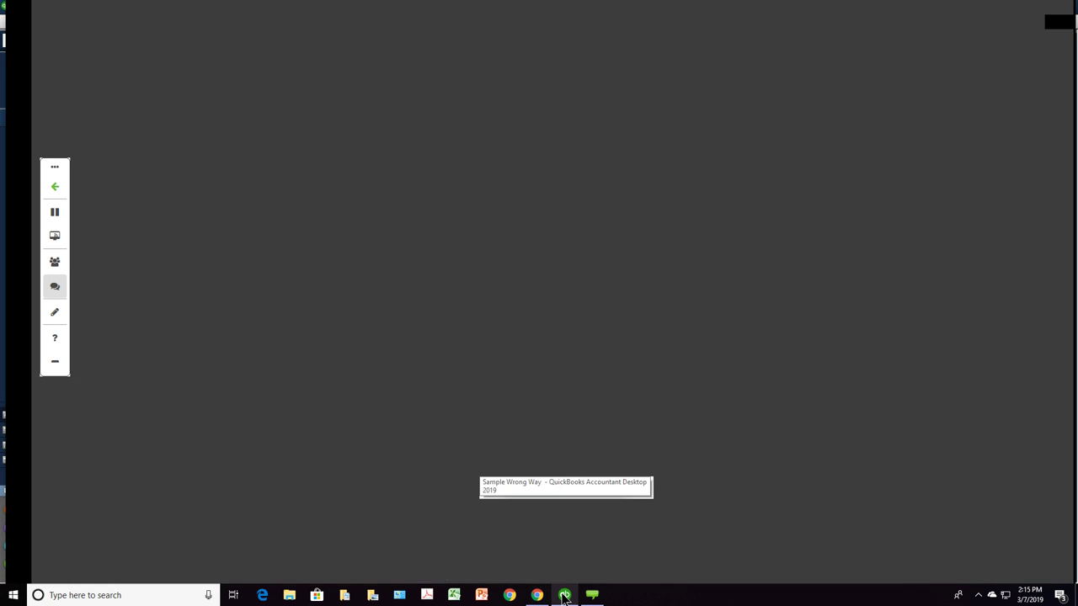
{"action": "left_click", "coordinate": [562, 531]}
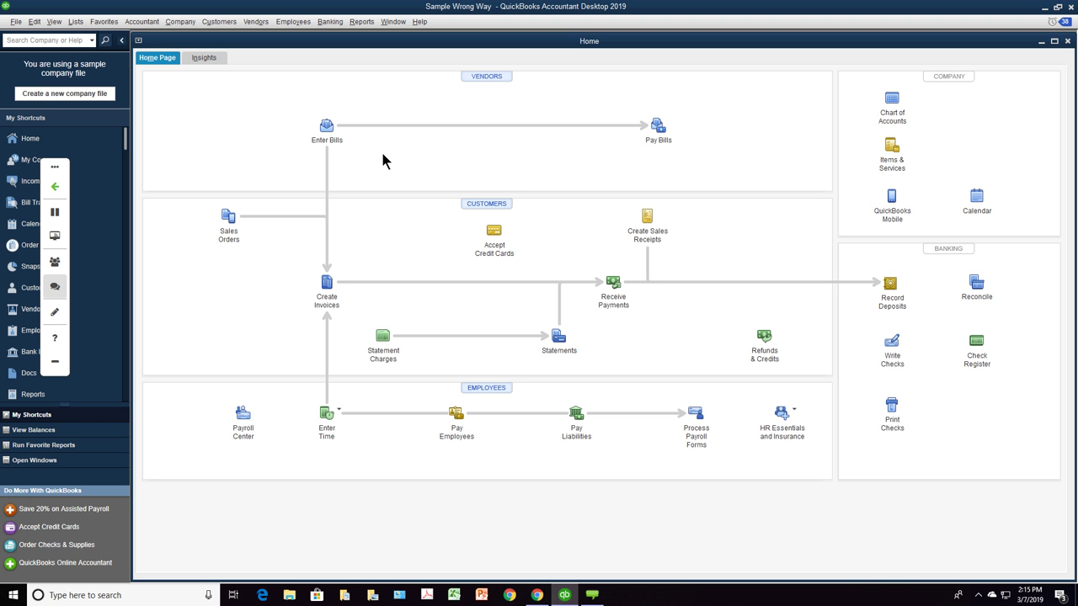
{"action": "left_click", "coordinate": [564, 596]}
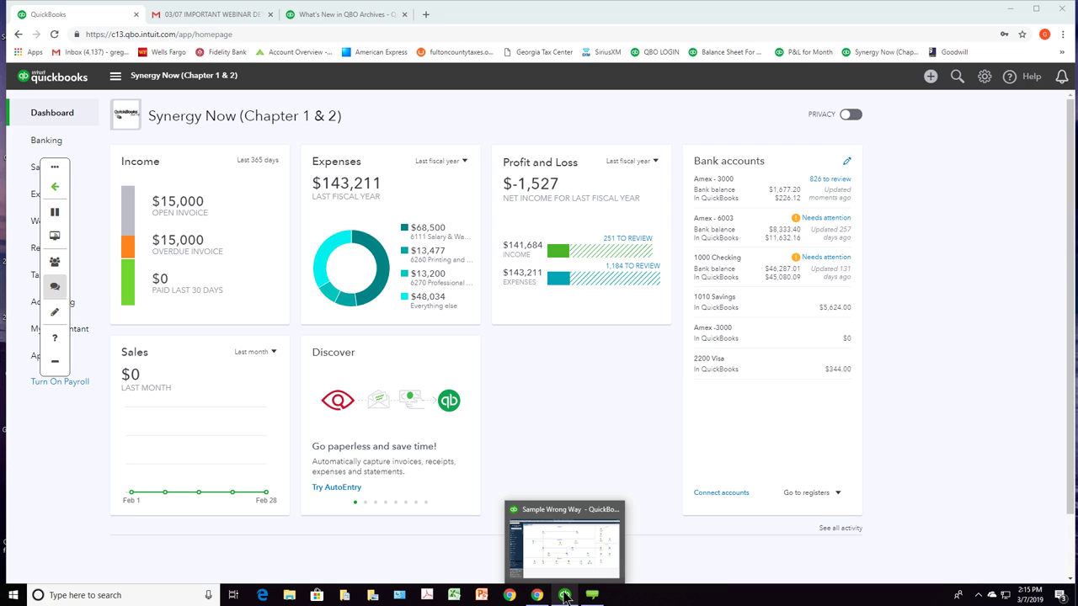
{"action": "left_click", "coordinate": [564, 595]}
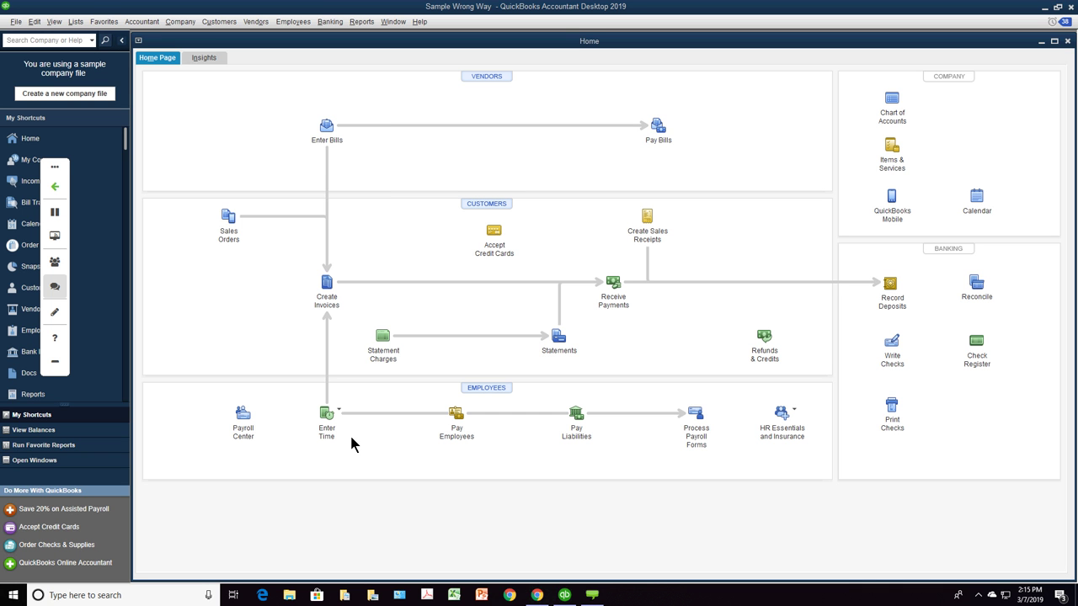
{"action": "left_click", "coordinate": [536, 595]}
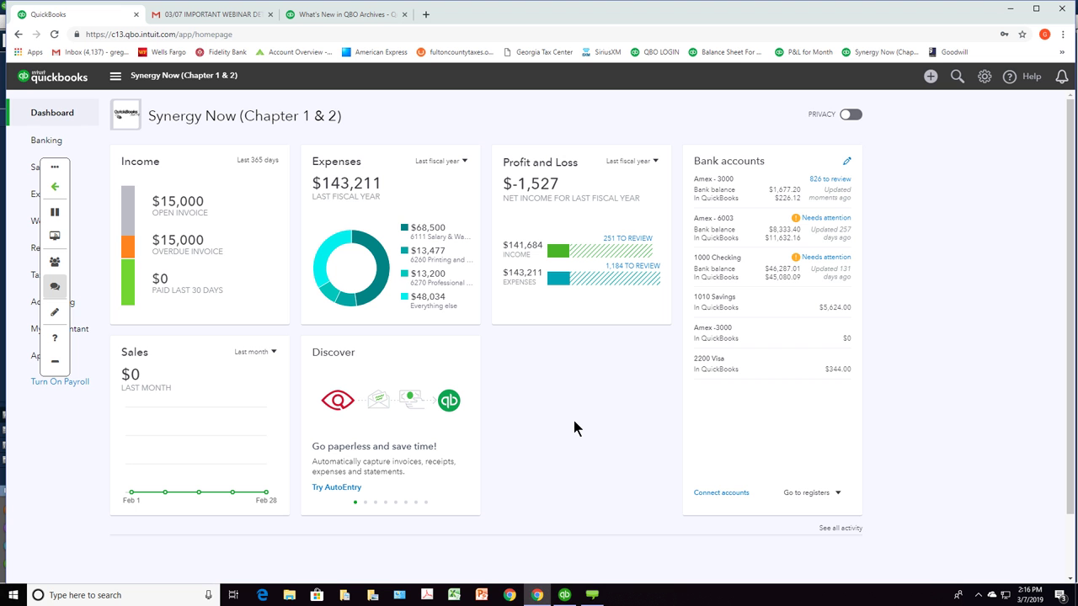
Step: Open quickbooks.com in a new browser tab and view the QuickBooks Online plans and pricing
{"action": "left_click", "coordinate": [426, 17]}
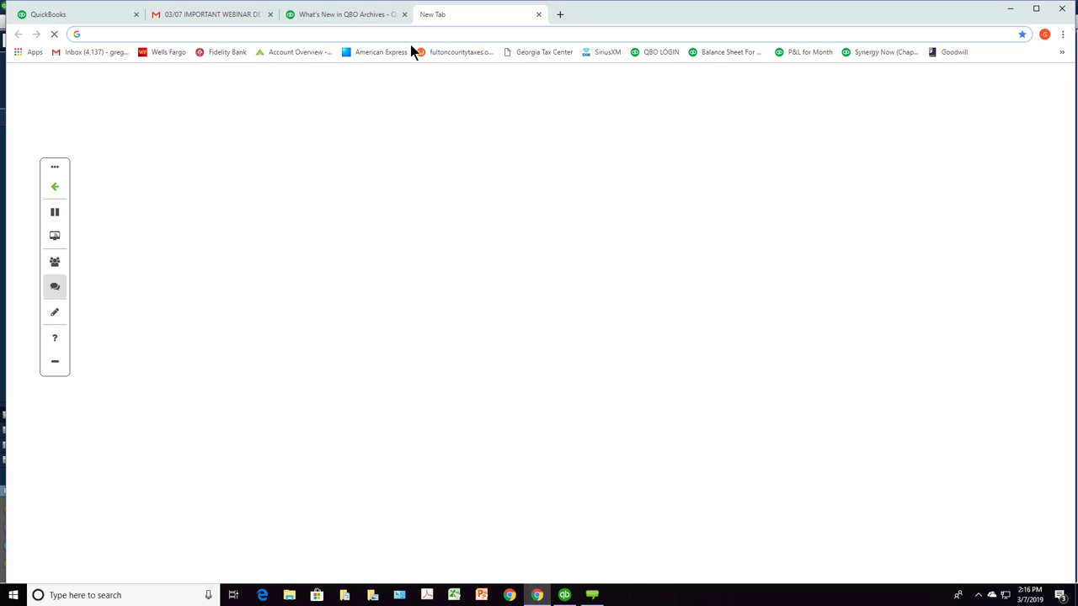
{"action": "type", "text": "quickbooks"}
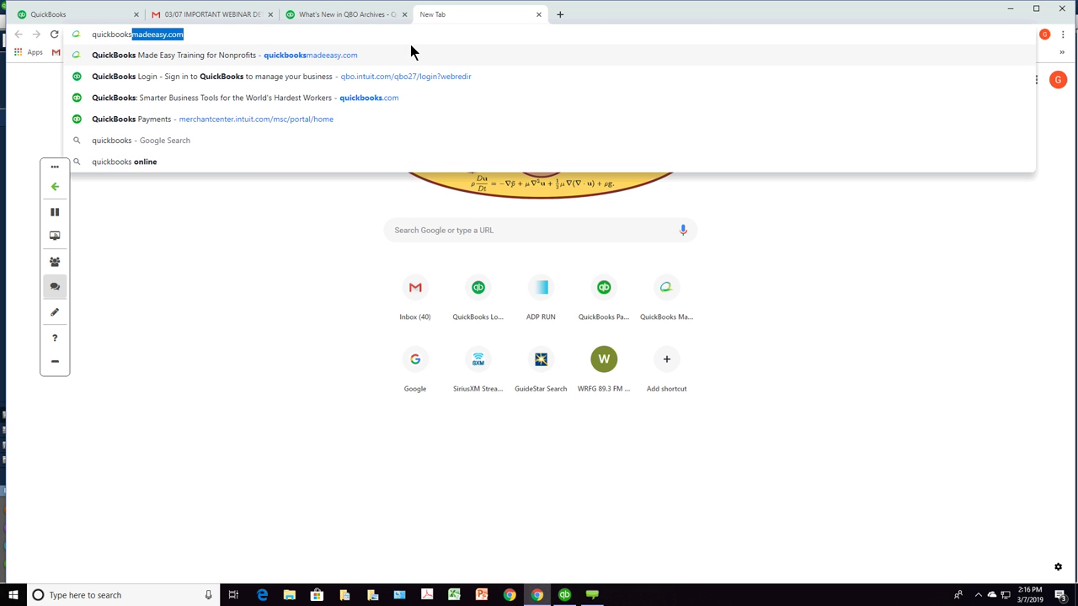
{"action": "type", "text": ".intuit.com"}
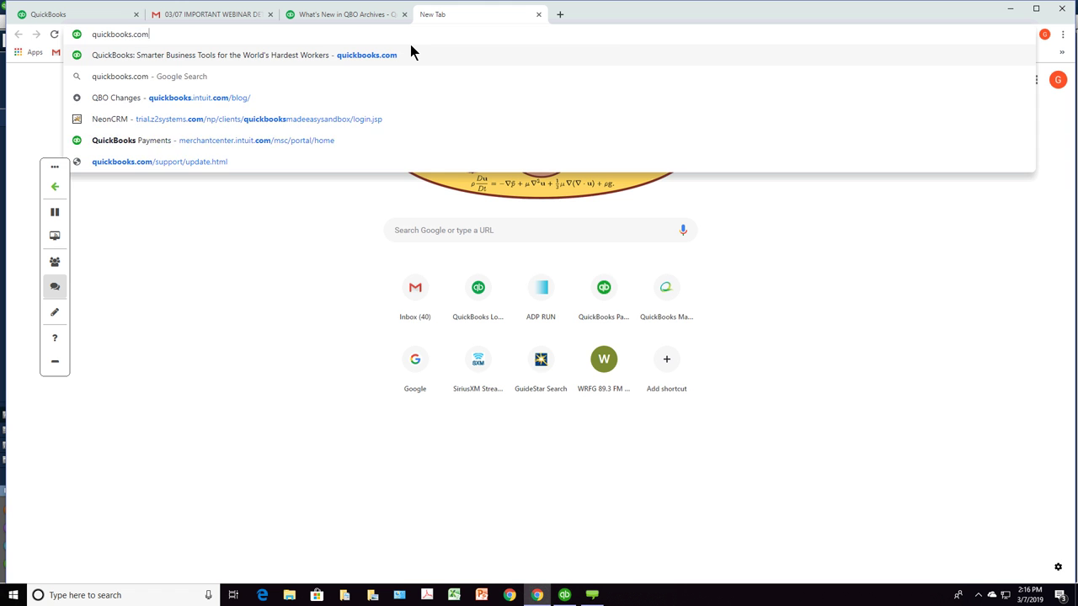
{"action": "key", "text": "Return"}
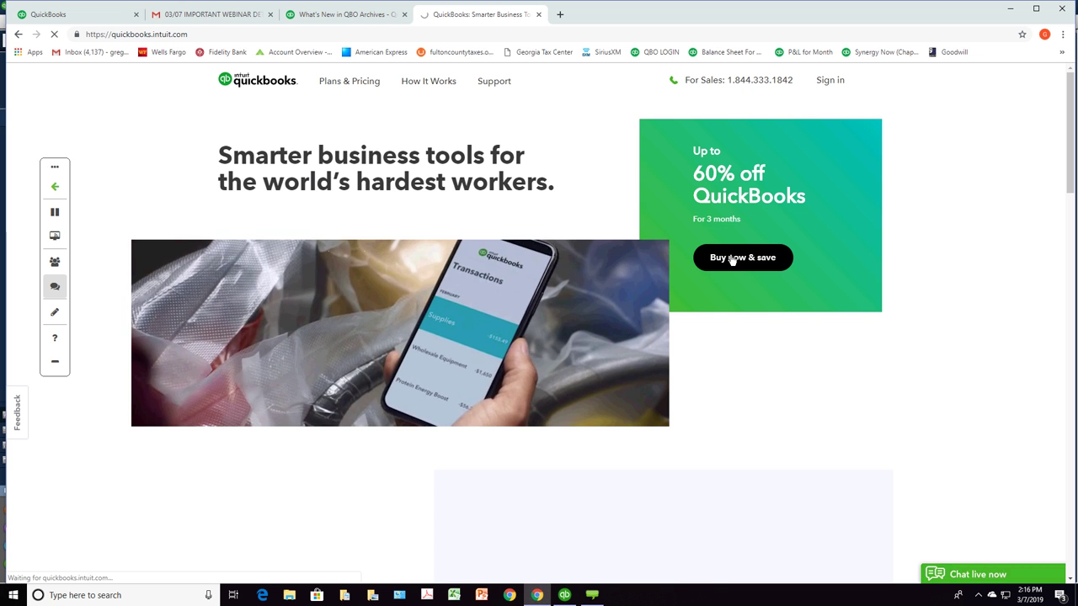
{"action": "left_click", "coordinate": [730, 259]}
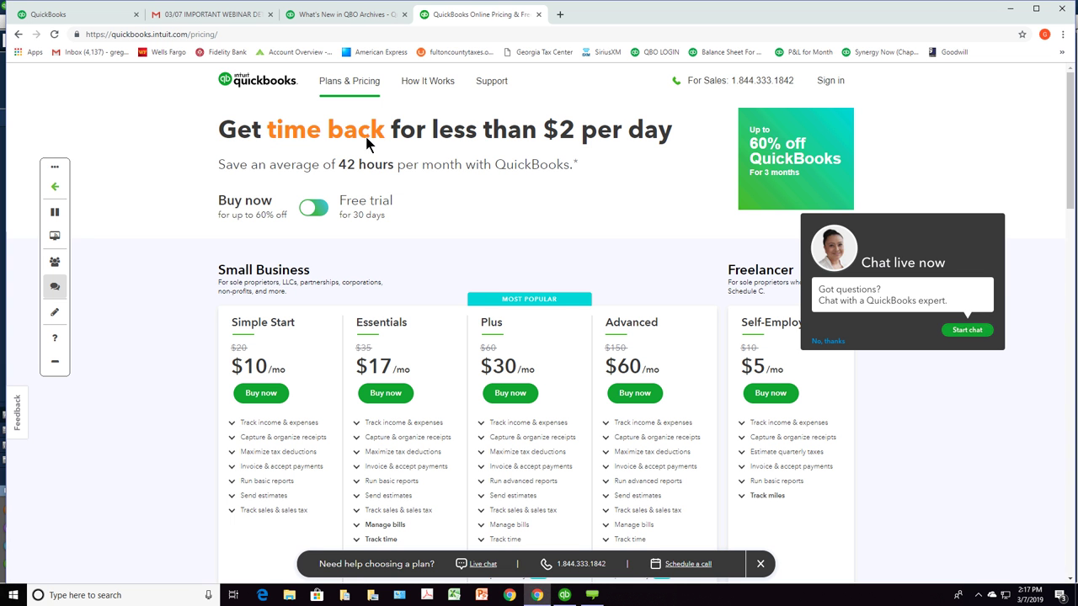
Step: Review the Billing & Subscription and Company sections in the Synergy Now company's Account and Settings, and close the settings
{"action": "left_click", "coordinate": [112, 20]}
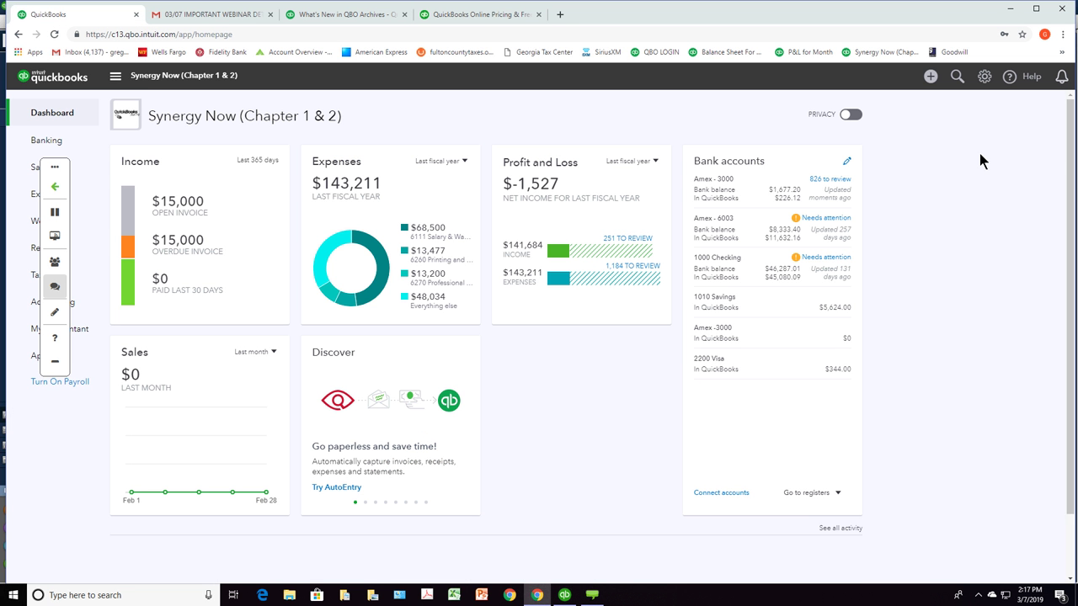
{"action": "left_click", "coordinate": [984, 76]}
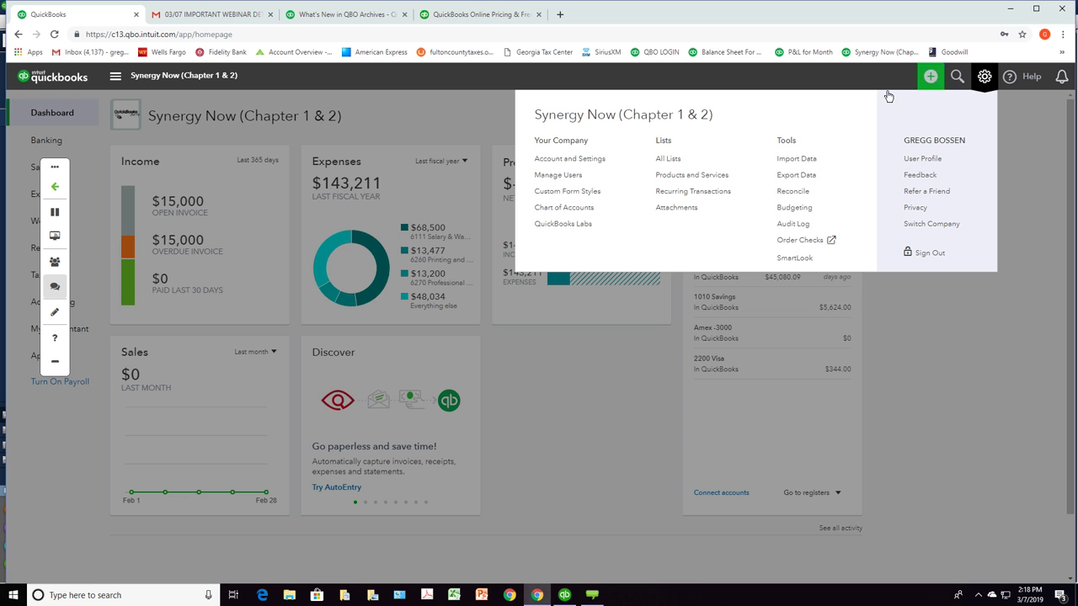
{"action": "left_click", "coordinate": [604, 160]}
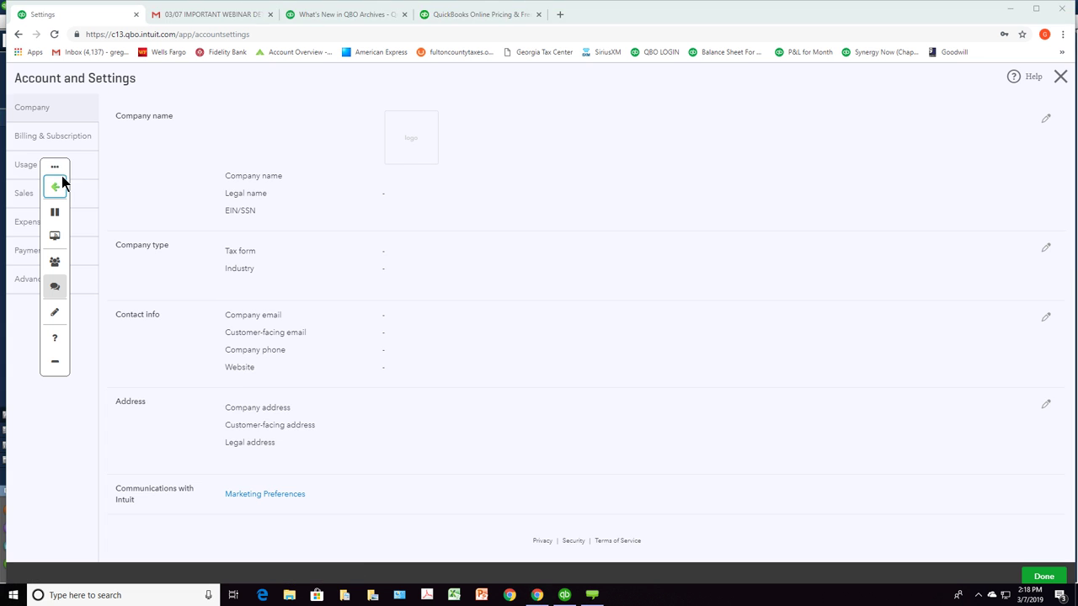
{"action": "left_click_drag", "start_coordinate": [67, 174], "coordinate": [1053, 312]}
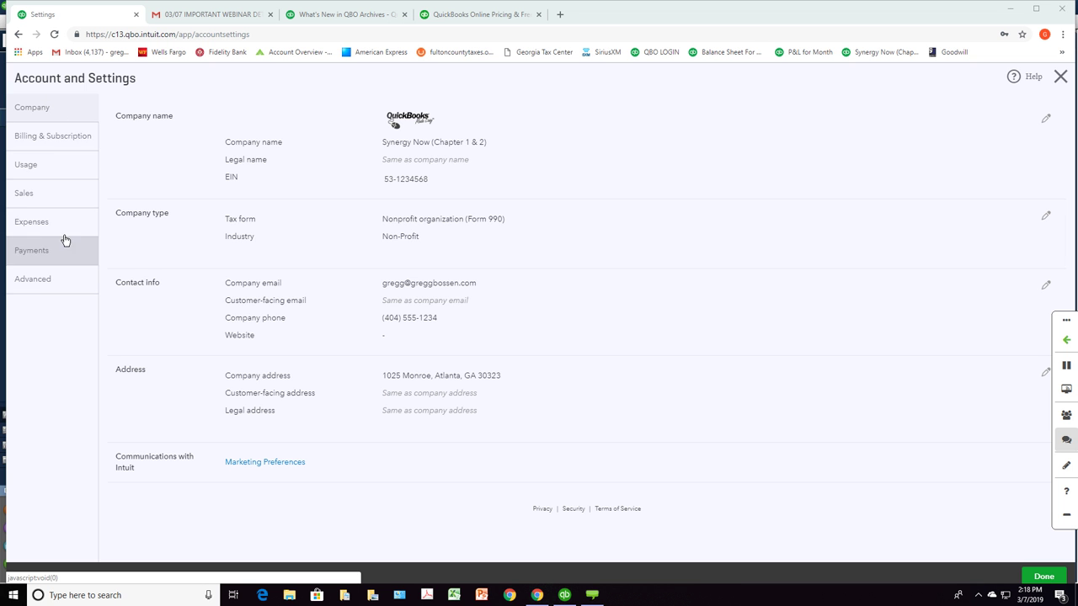
{"action": "left_click", "coordinate": [51, 141]}
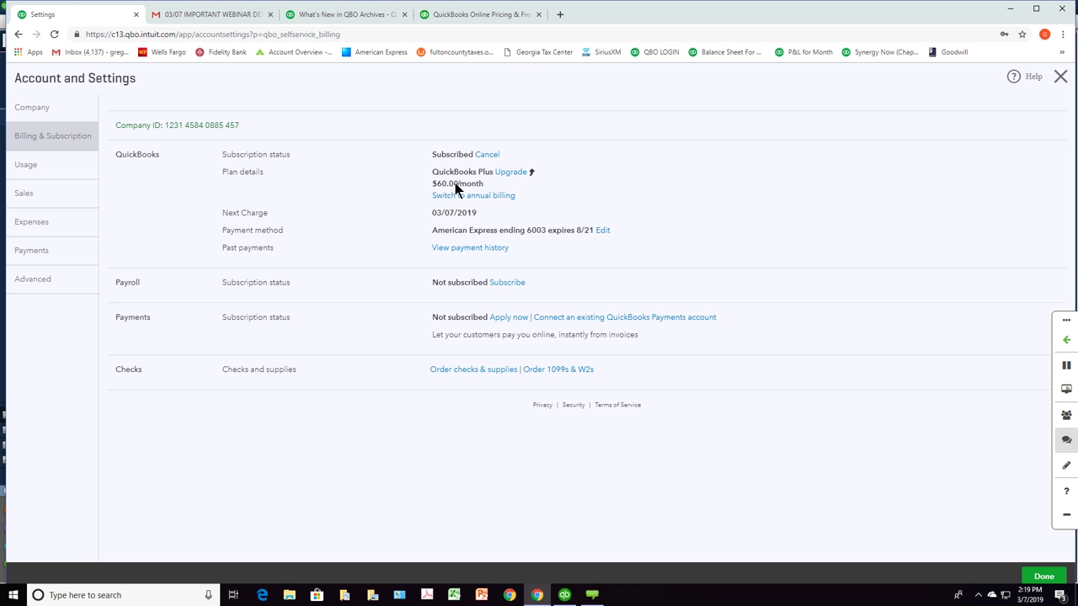
{"action": "left_click", "coordinate": [62, 112]}
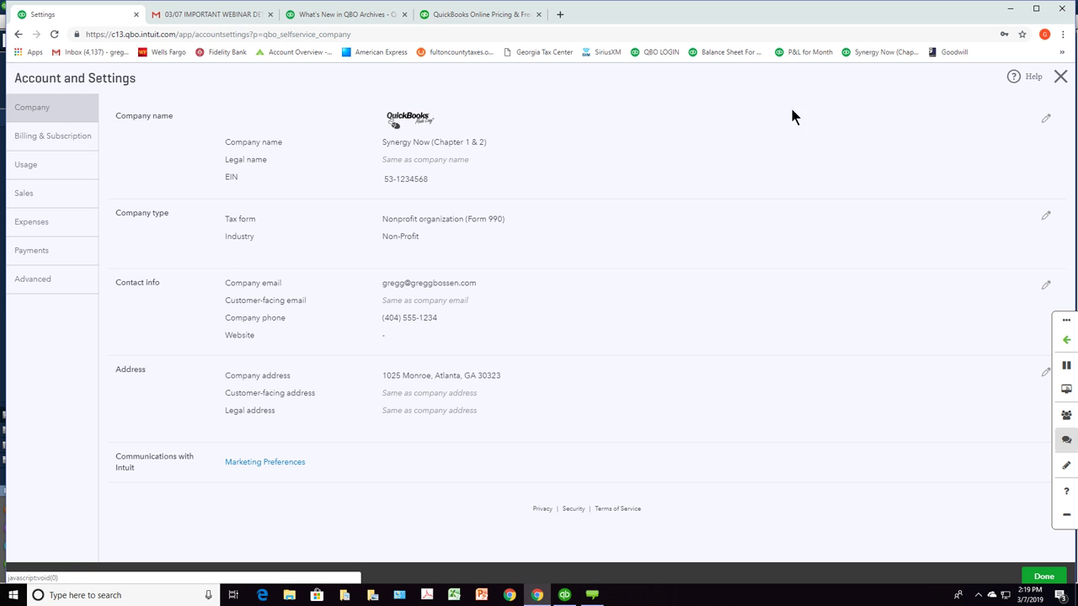
{"action": "left_click", "coordinate": [1060, 76]}
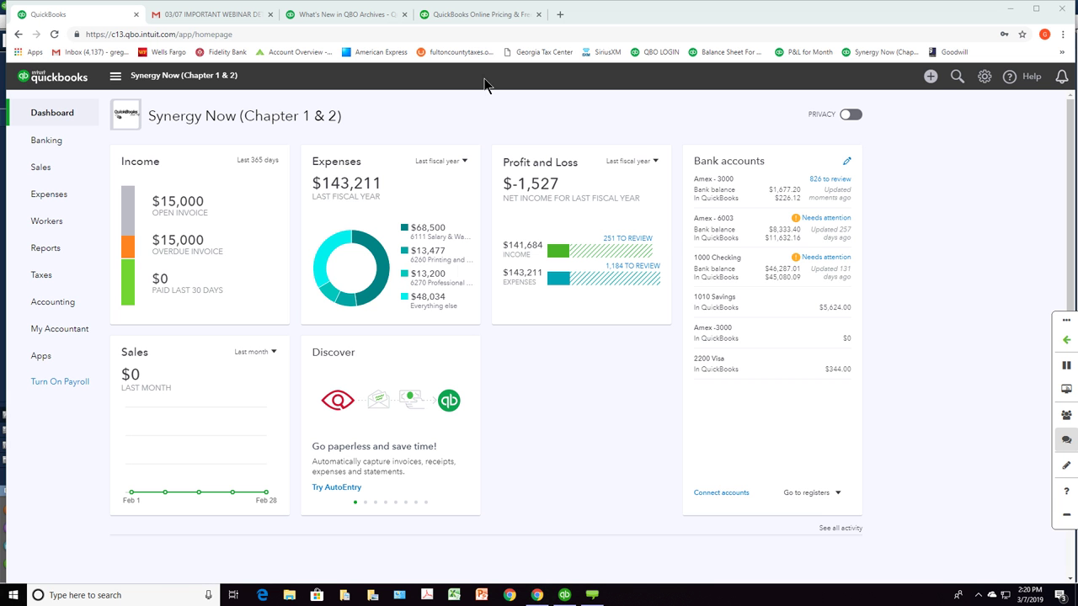
Step: Open chronobooks.com in a new browser tab to view the backup service for QuickBooks Online
{"action": "mouse_move", "coordinate": [650, 263]}
{"action": "left_click", "coordinate": [561, 16]}
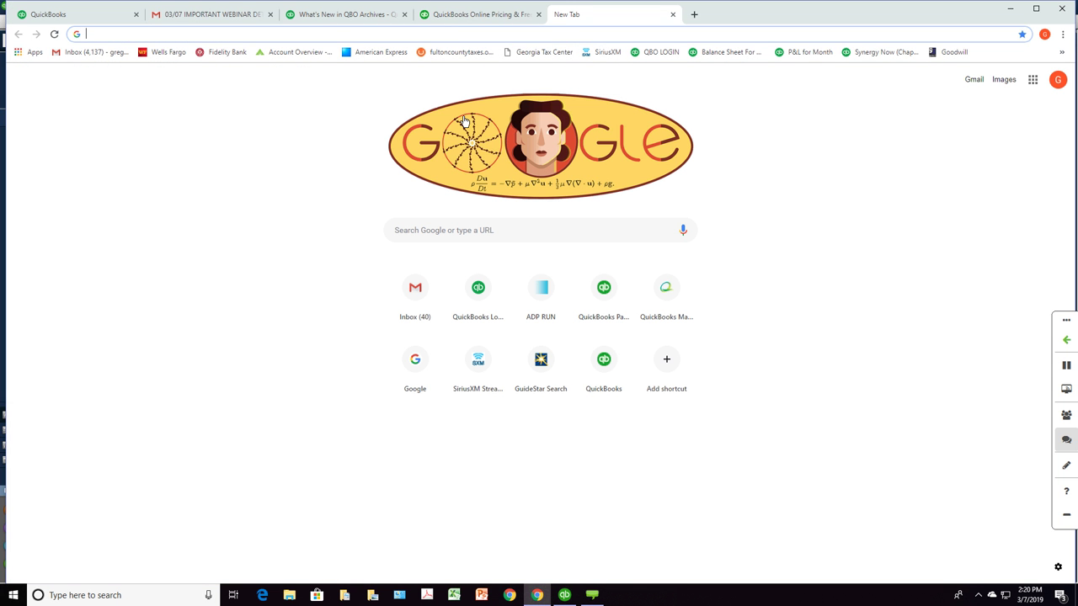
{"action": "type", "text": "chro"}
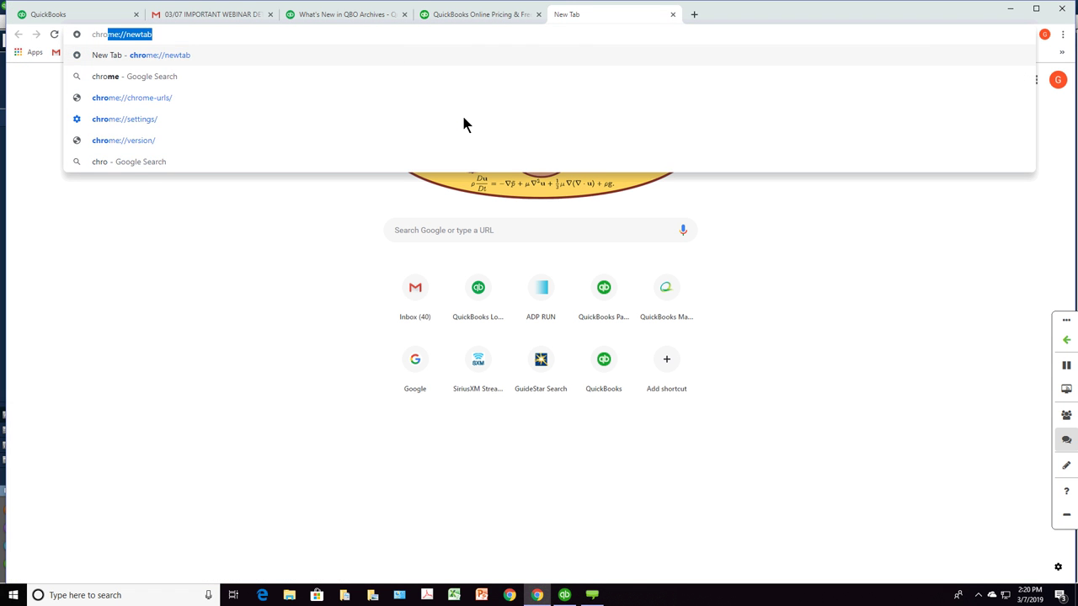
{"action": "type", "text": "nobooks.com"}
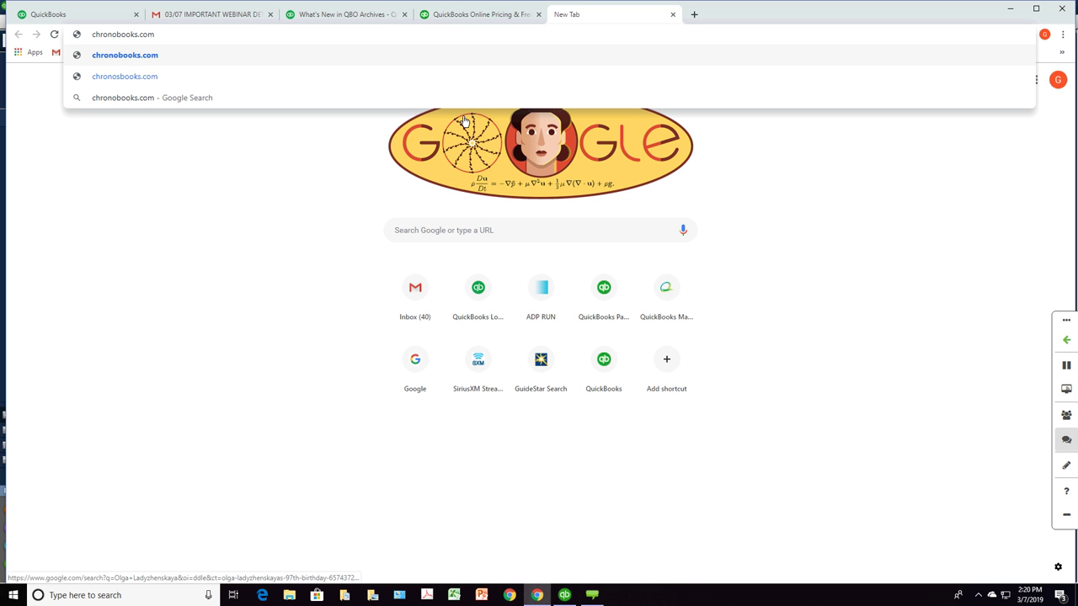
{"action": "key", "text": "Return"}
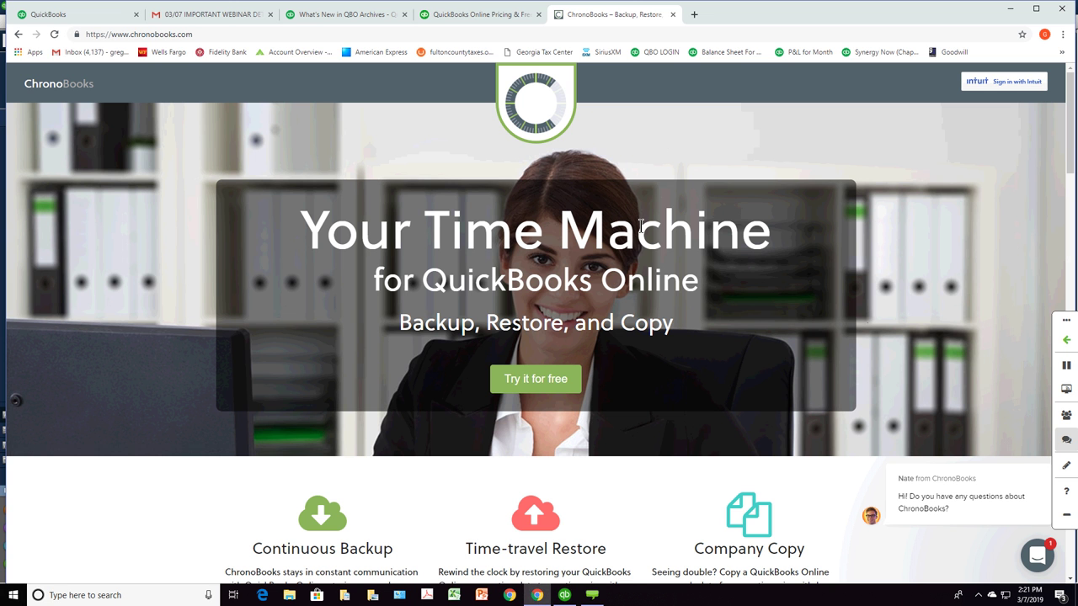
Step: Revisit the pricing page and the What's New in QBO blog, and return to the Synergy Now dashboard
{"action": "left_click", "coordinate": [492, 19]}
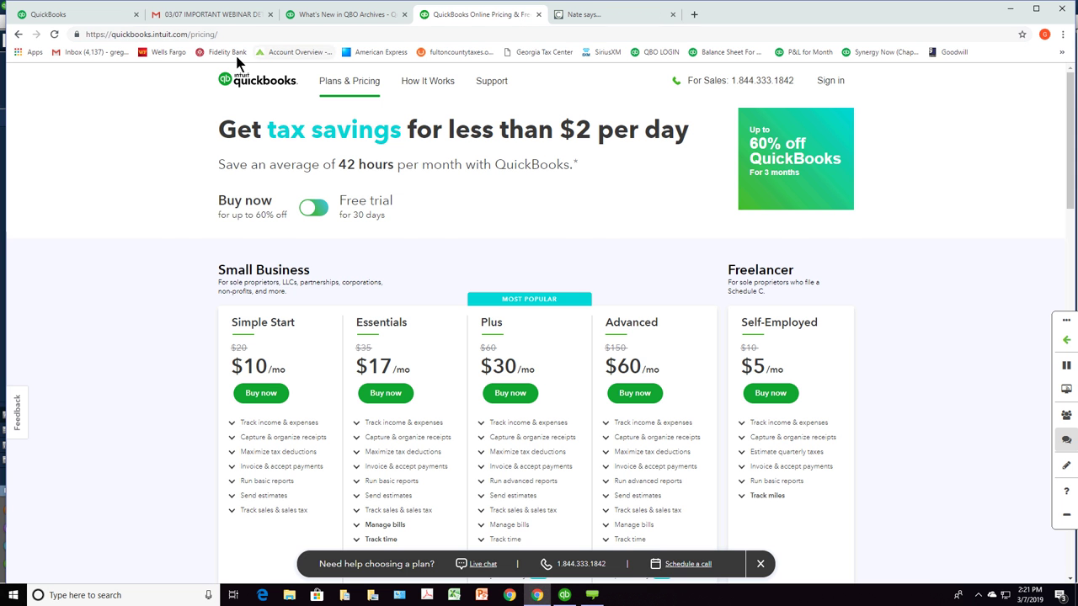
{"action": "left_click", "coordinate": [118, 16]}
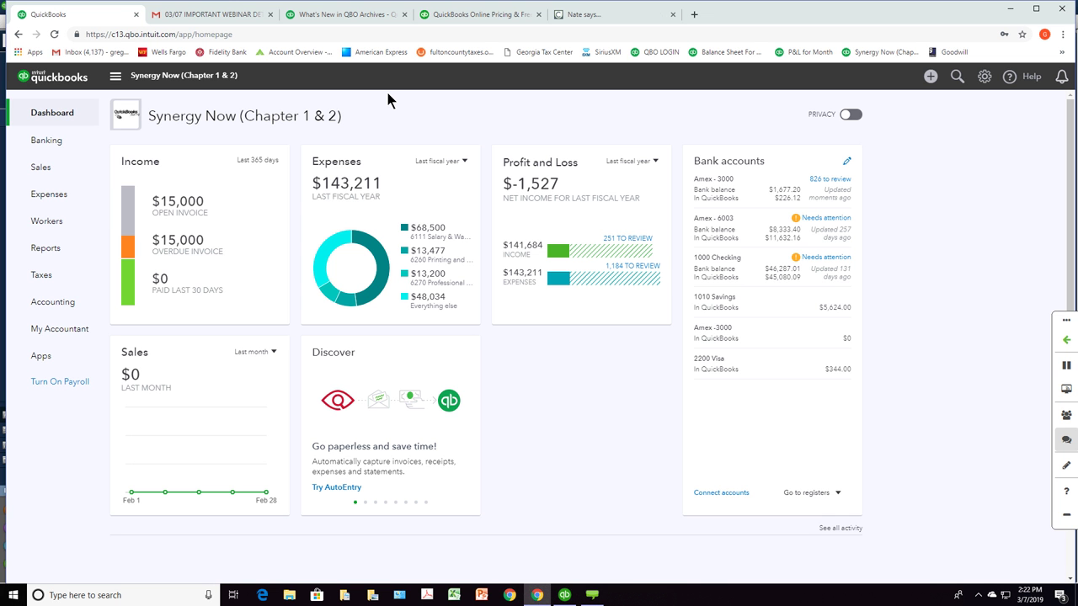
{"action": "left_click", "coordinate": [320, 15]}
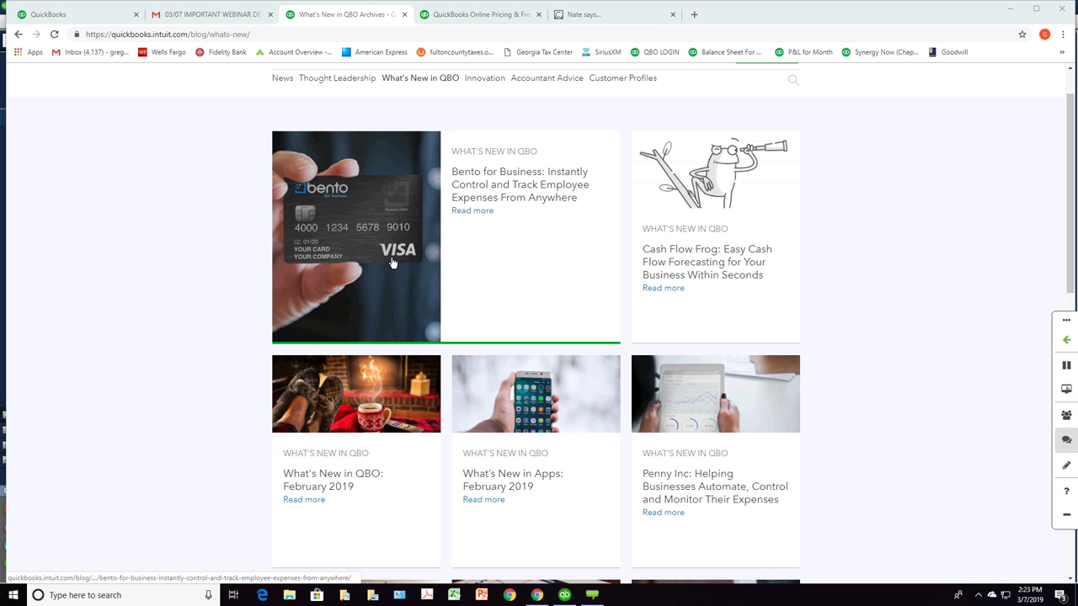
{"action": "left_click", "coordinate": [116, 18]}
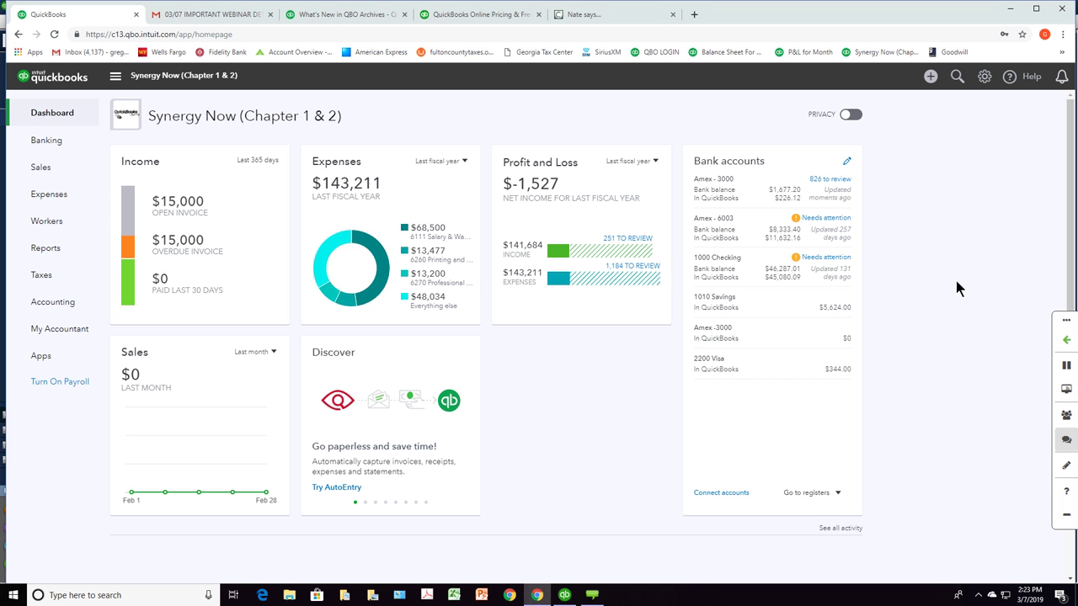
Step: Open QuickBooks Online in another browser tab and view the period choices for the dashboard's Expenses card
{"action": "left_click", "coordinate": [693, 15]}
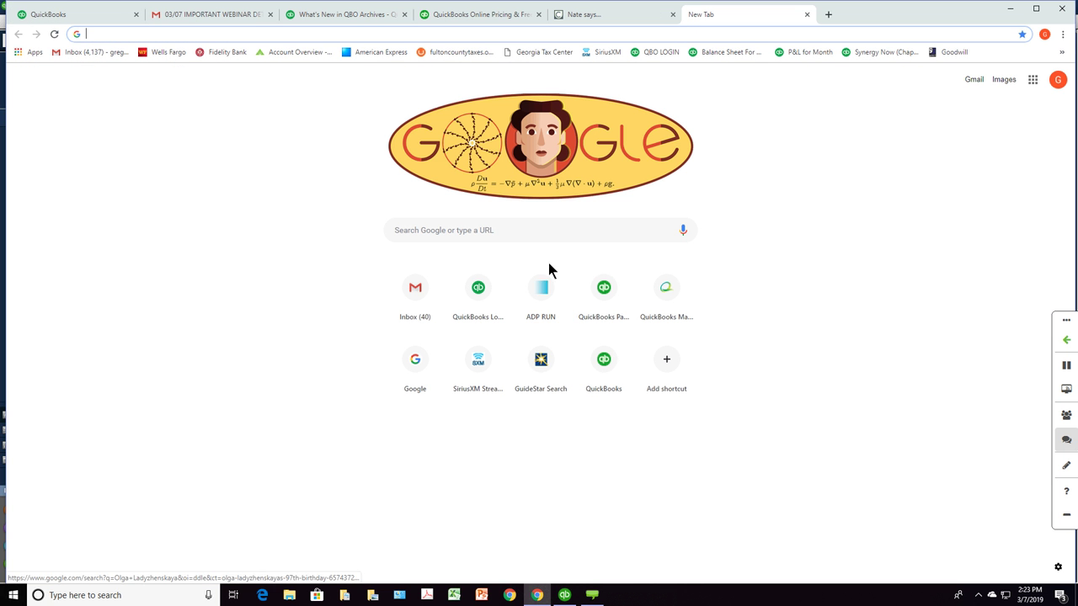
{"action": "left_click", "coordinate": [482, 289]}
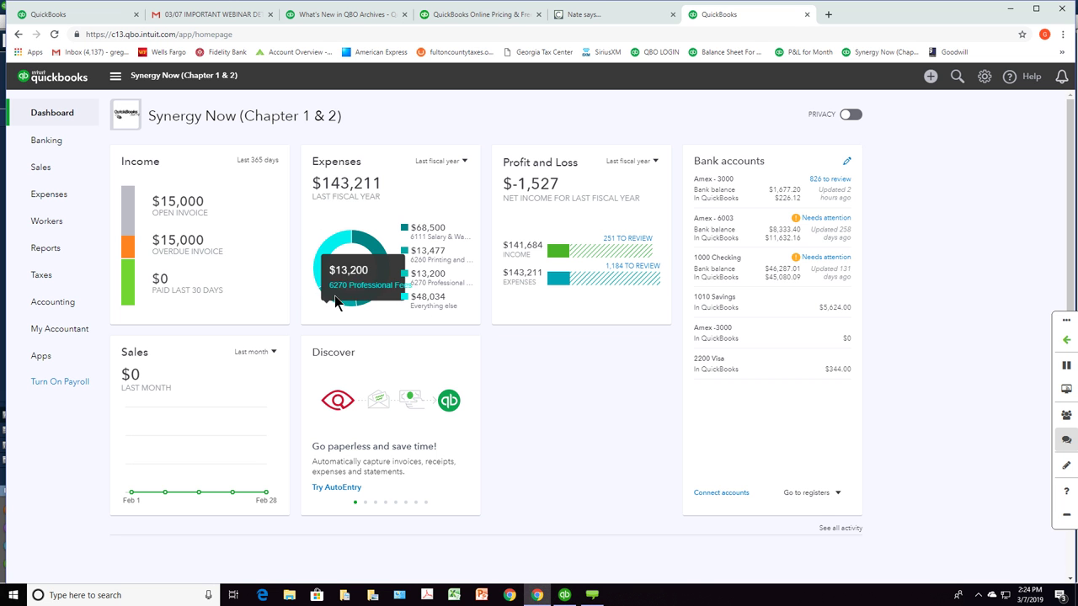
{"action": "left_click", "coordinate": [465, 161]}
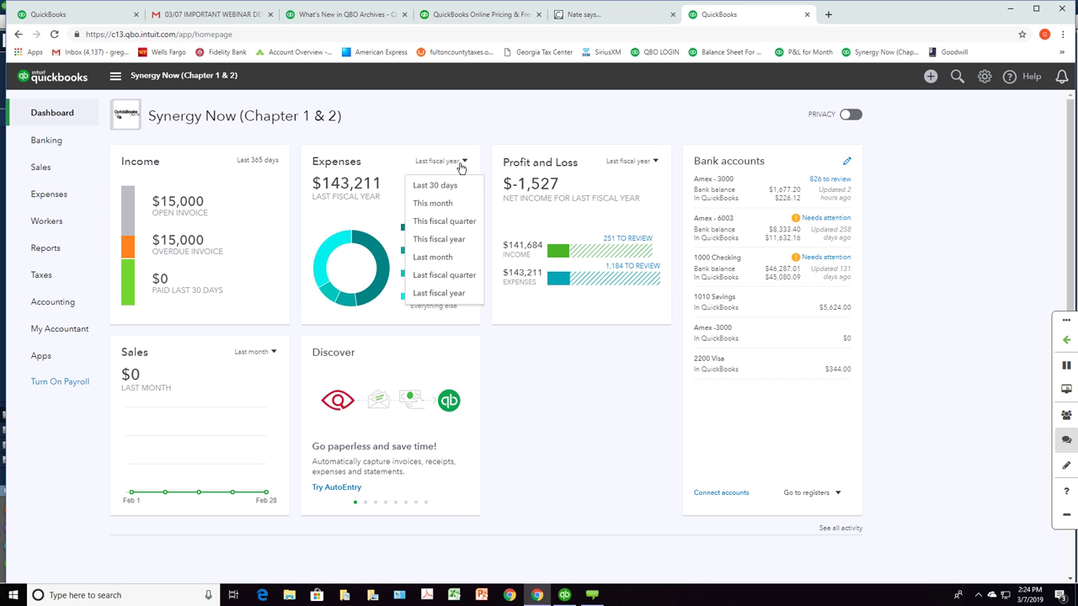
{"action": "left_click", "coordinate": [560, 404]}
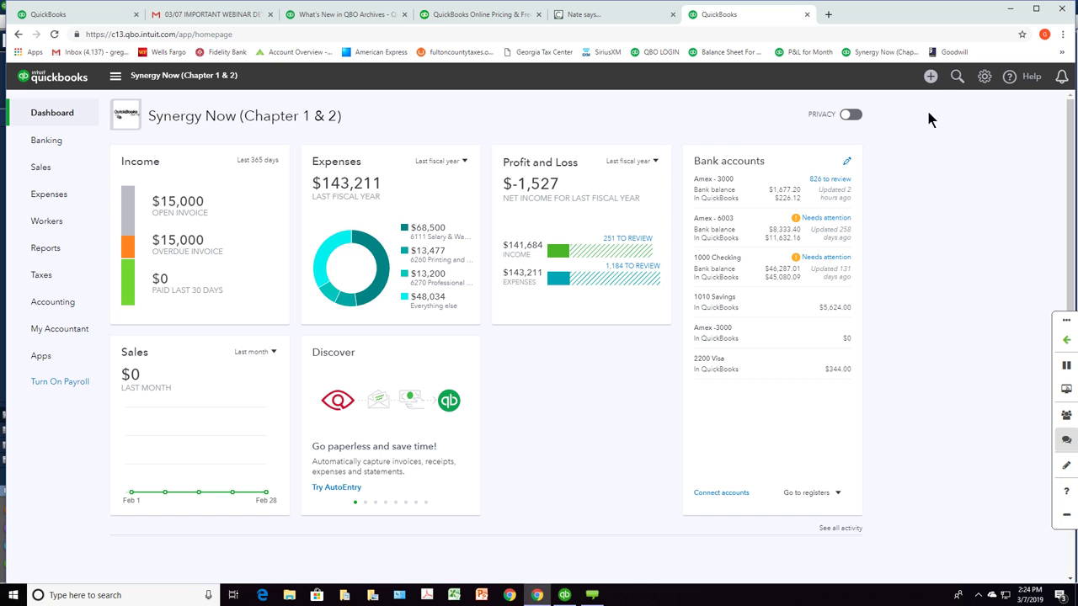
Step: Open a blank invoice form to examine its layout, and close it without entering anything
{"action": "left_click", "coordinate": [931, 77]}
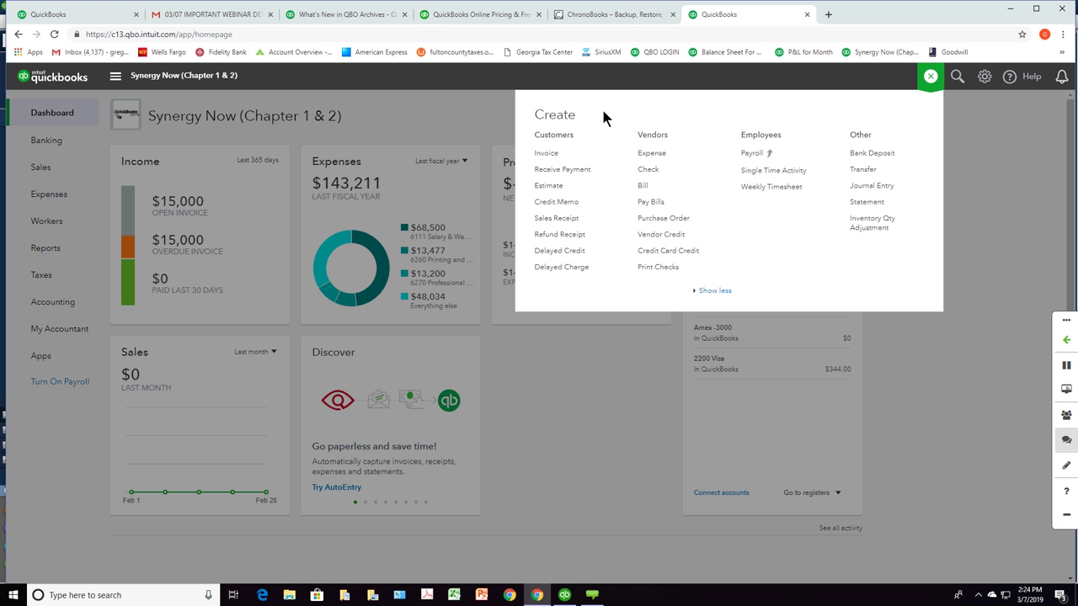
{"action": "left_click", "coordinate": [545, 155]}
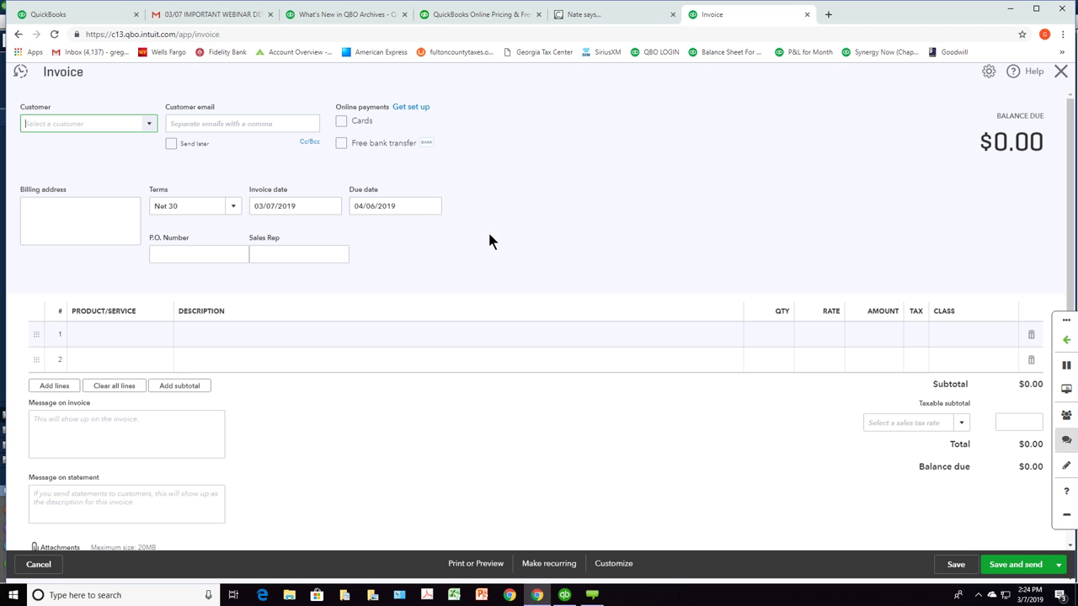
{"action": "left_click", "coordinate": [1060, 78]}
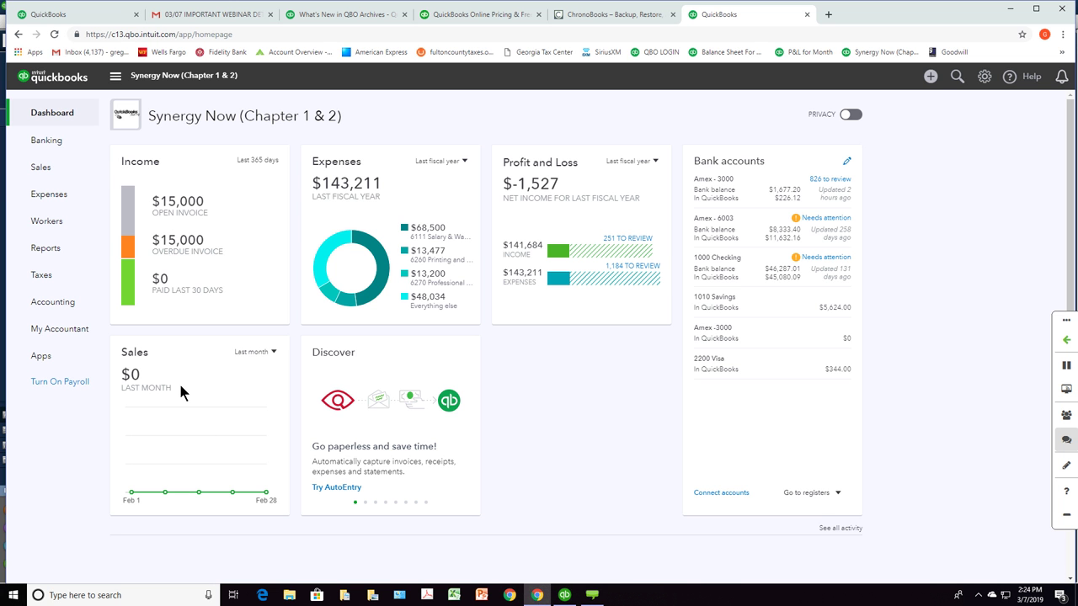
Step: Examine the transaction types available to create, and display the list of company settings, lists and tools
{"action": "left_click", "coordinate": [930, 79]}
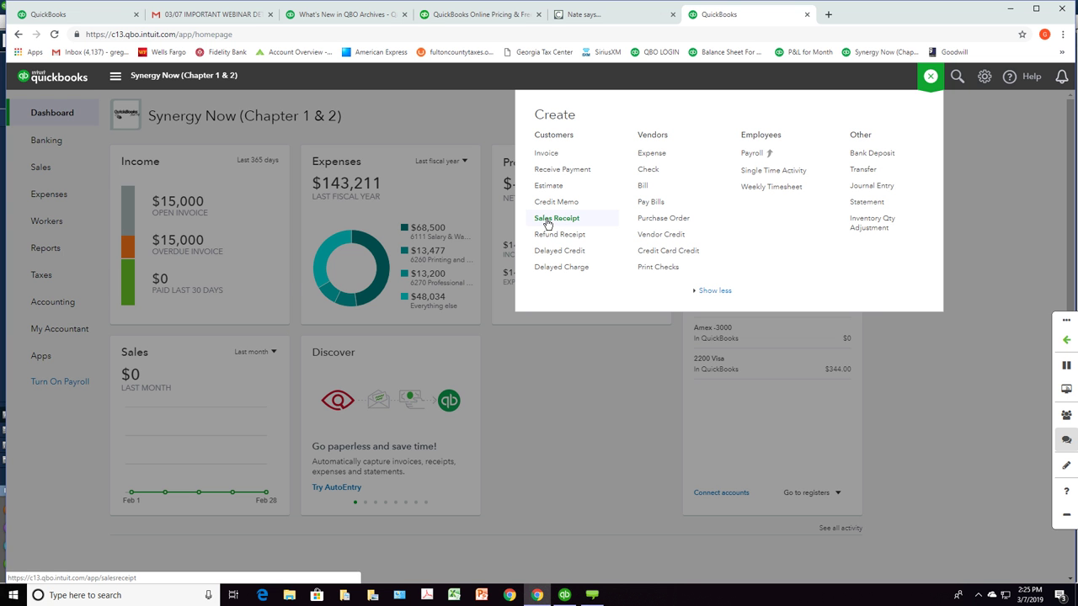
{"action": "left_click", "coordinate": [184, 344]}
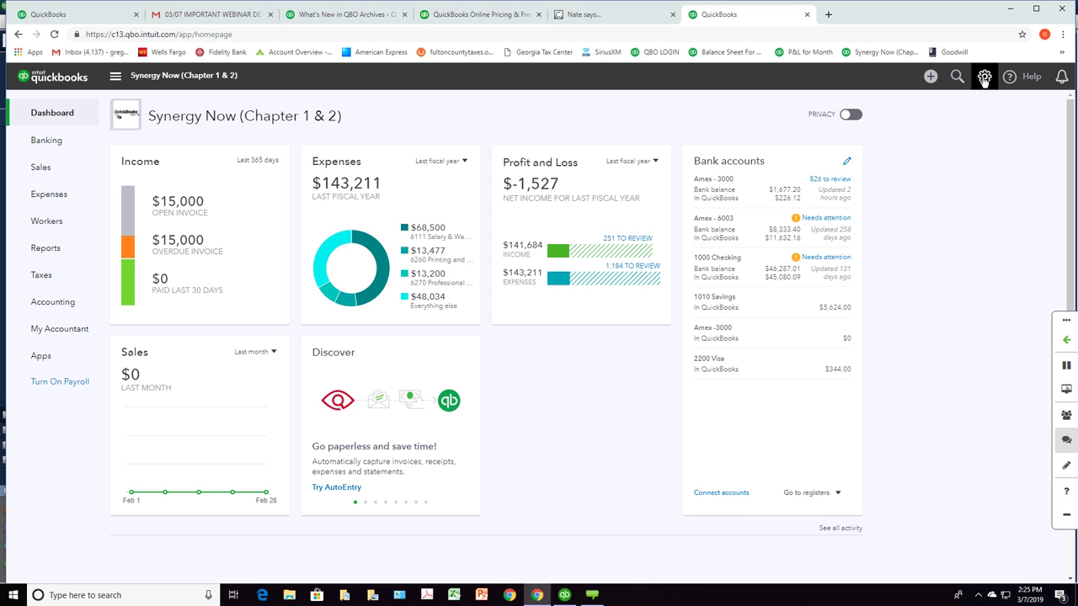
{"action": "left_click", "coordinate": [983, 77]}
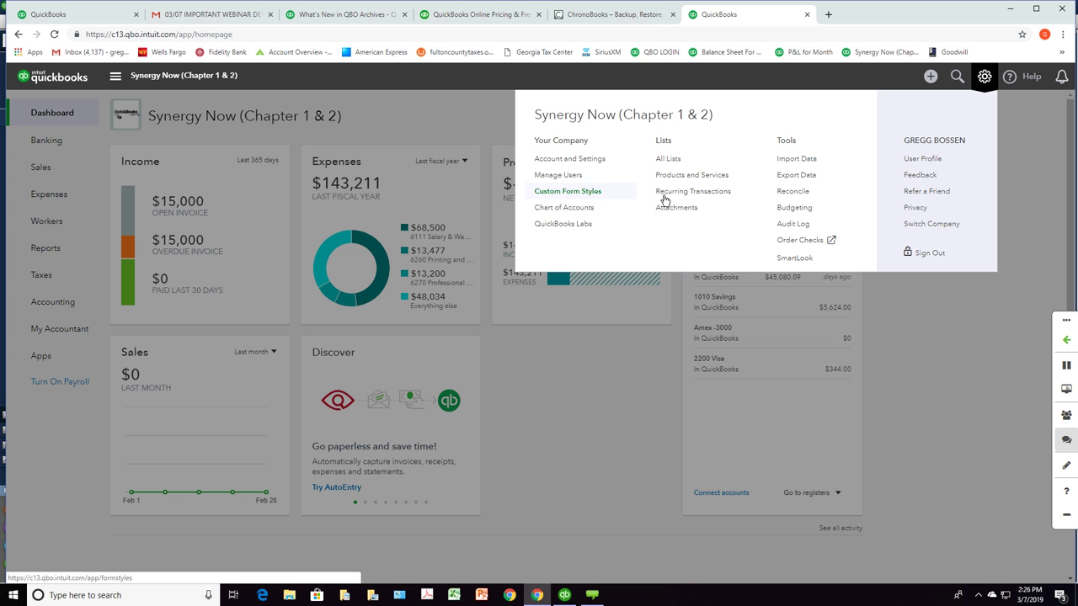
Step: Compare the list of transaction types available to create with the company settings list, and close both
{"action": "left_click", "coordinate": [1031, 158]}
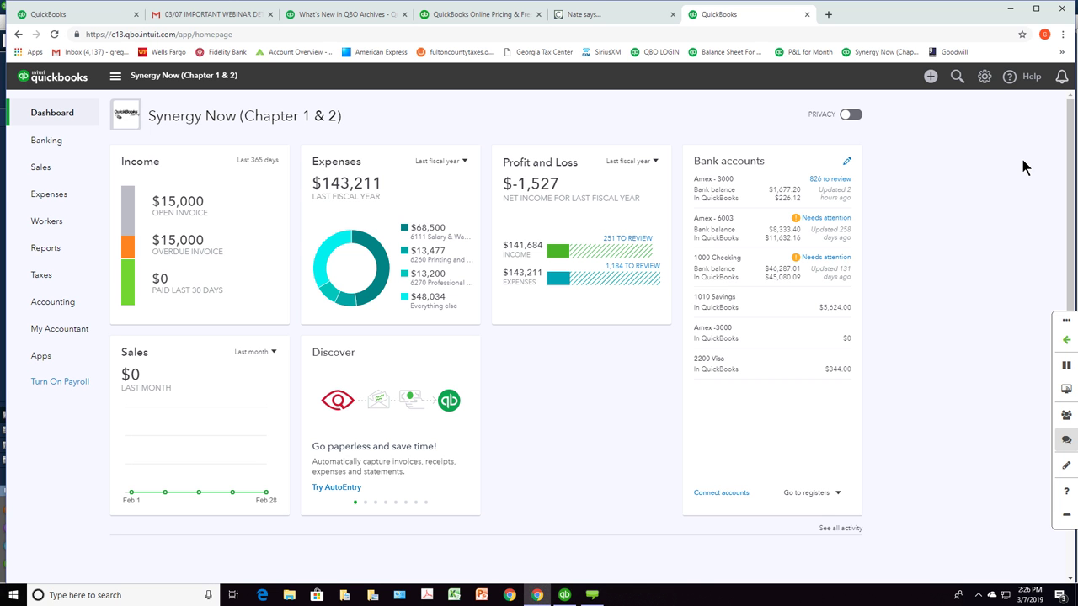
{"action": "left_click", "coordinate": [930, 77]}
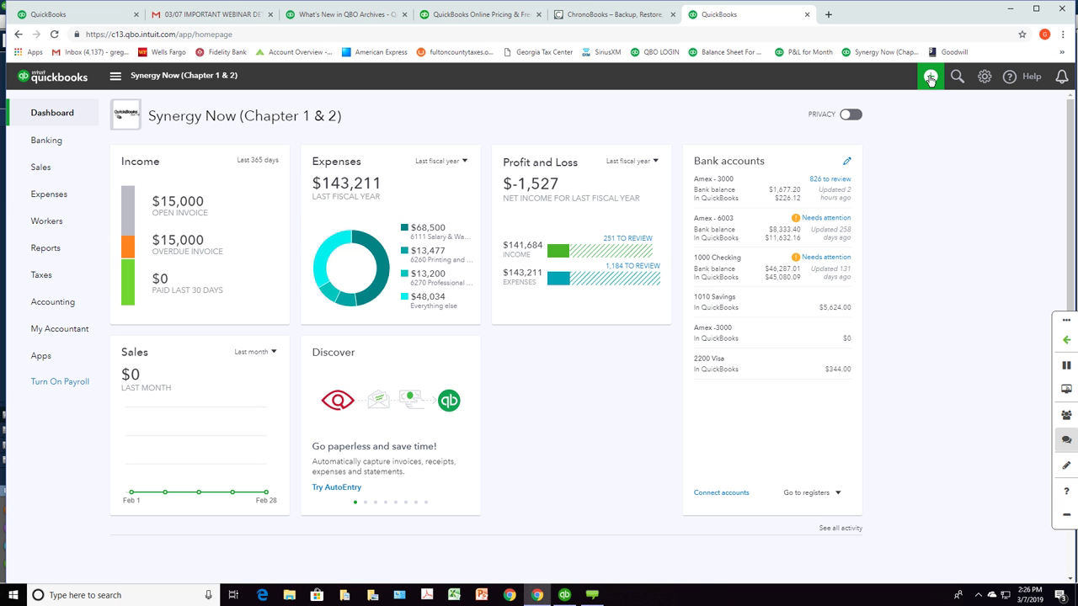
{"action": "left_click", "coordinate": [931, 77]}
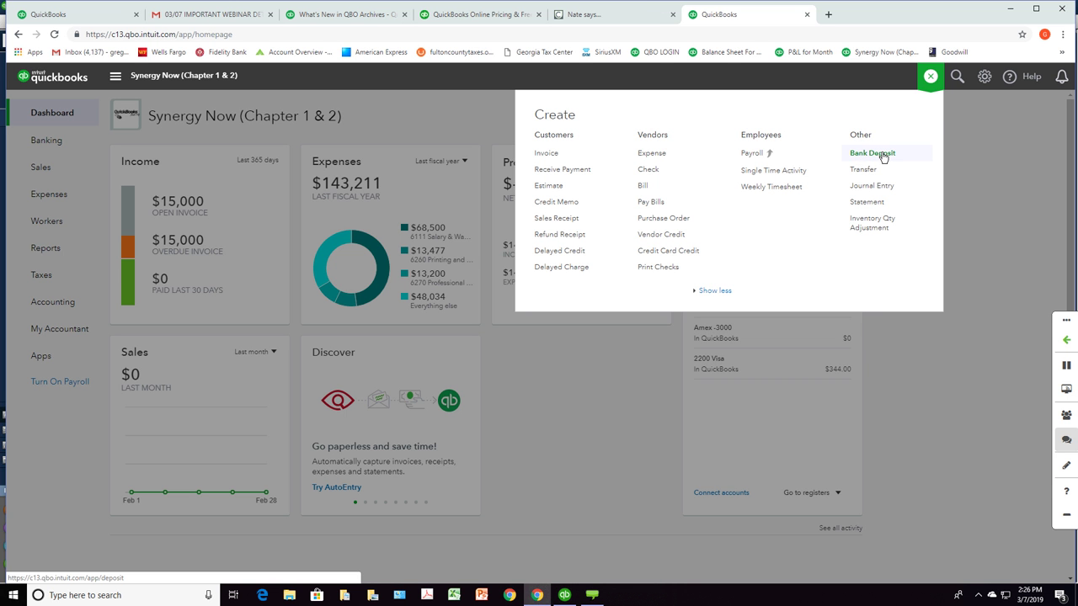
{"action": "left_click", "coordinate": [984, 78]}
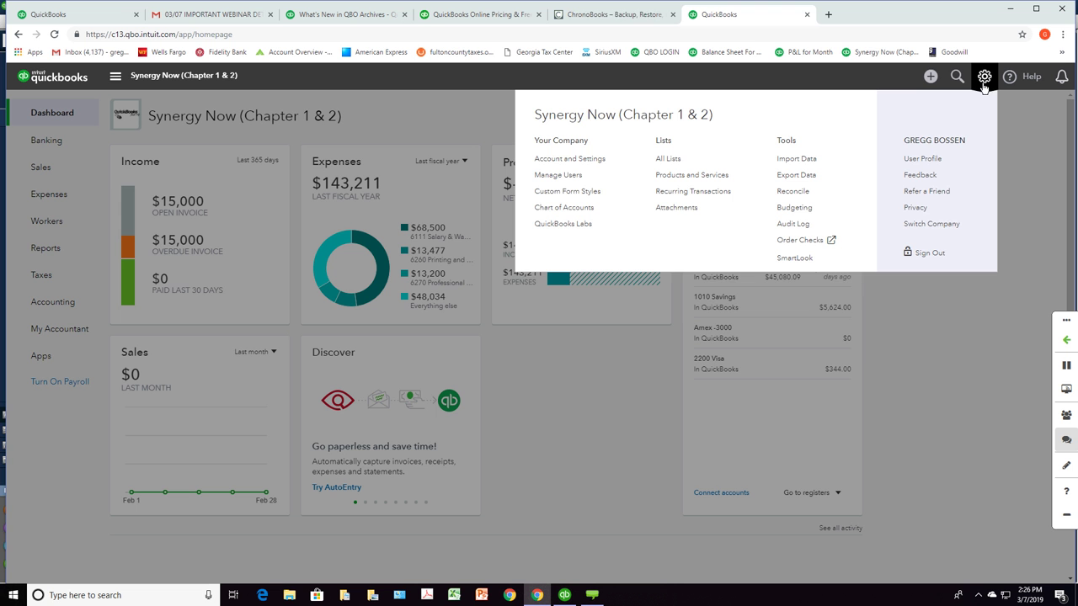
{"action": "left_click", "coordinate": [931, 77]}
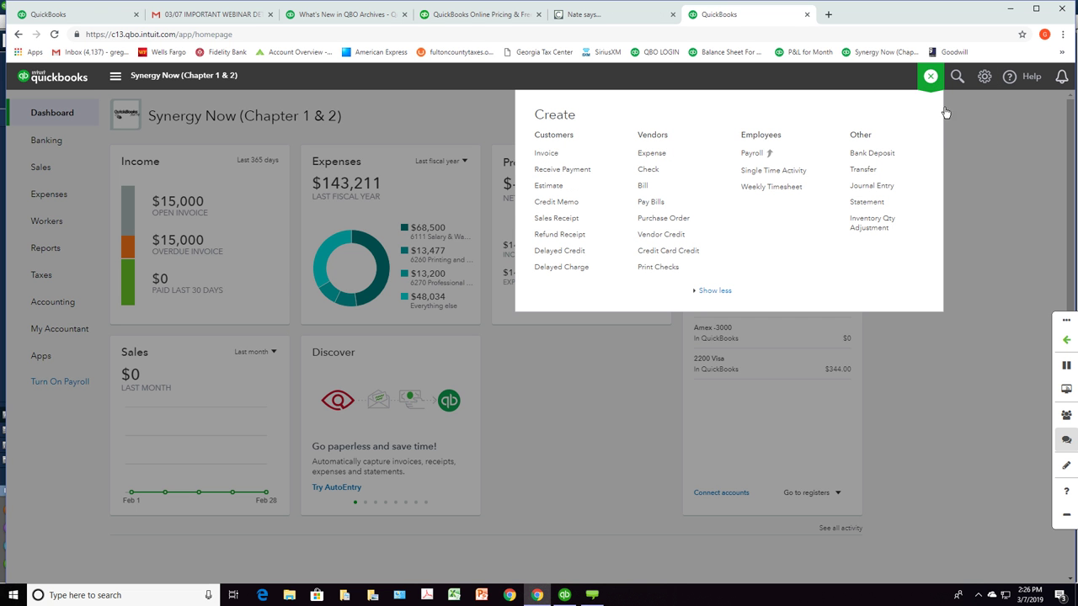
{"action": "left_click", "coordinate": [965, 137]}
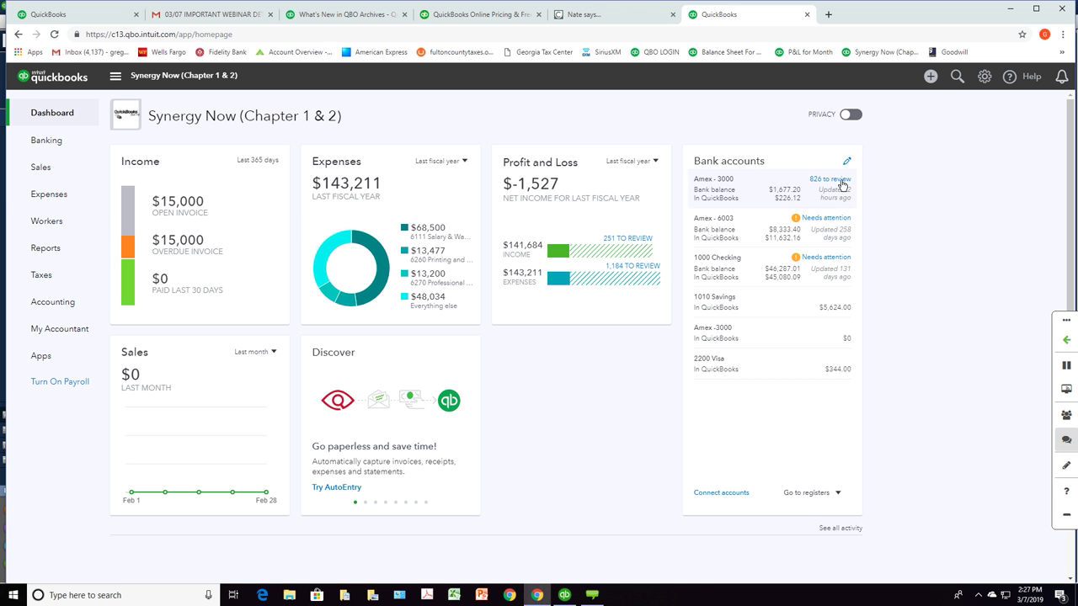
Step: View the Amex - 3000 transactions awaiting review, and return to the dashboard
{"action": "left_click", "coordinate": [842, 183]}
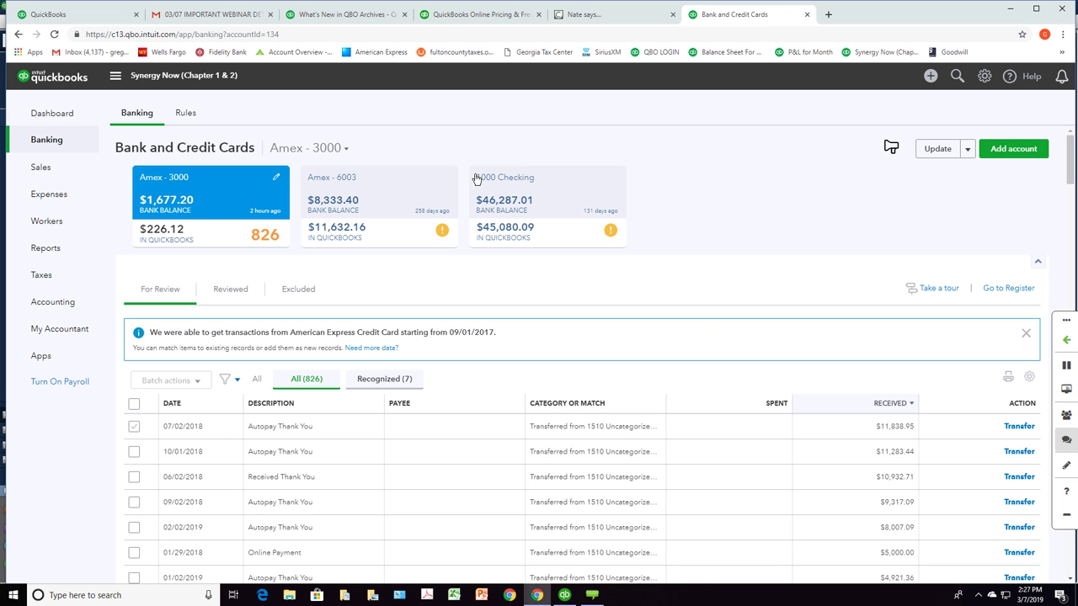
{"action": "left_click", "coordinate": [56, 113]}
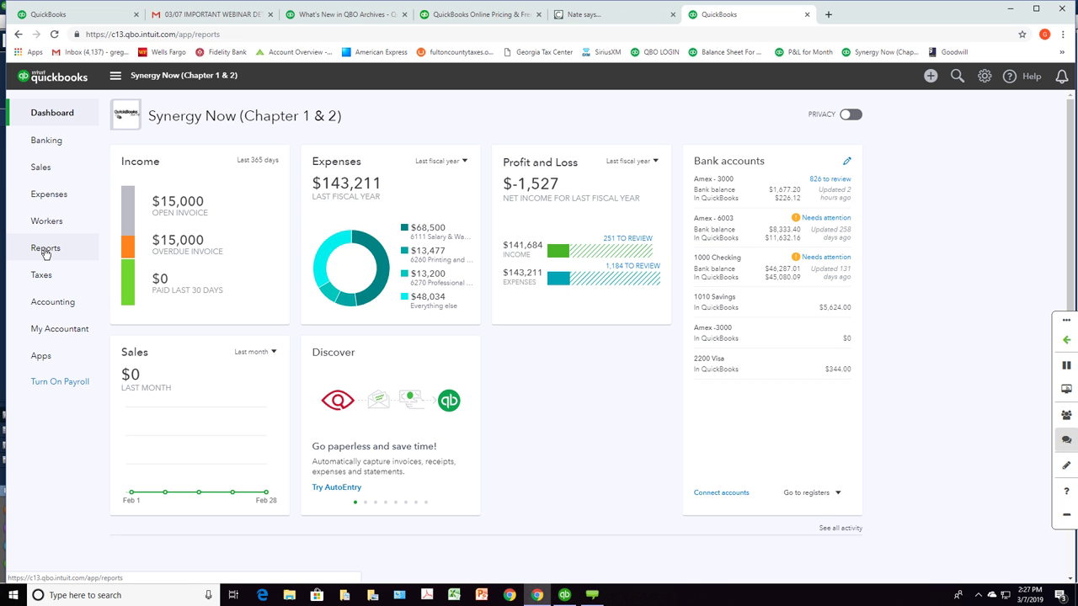
Step: Open the Profit and Loss report from the favorites among the standard reports
{"action": "left_click", "coordinate": [46, 251]}
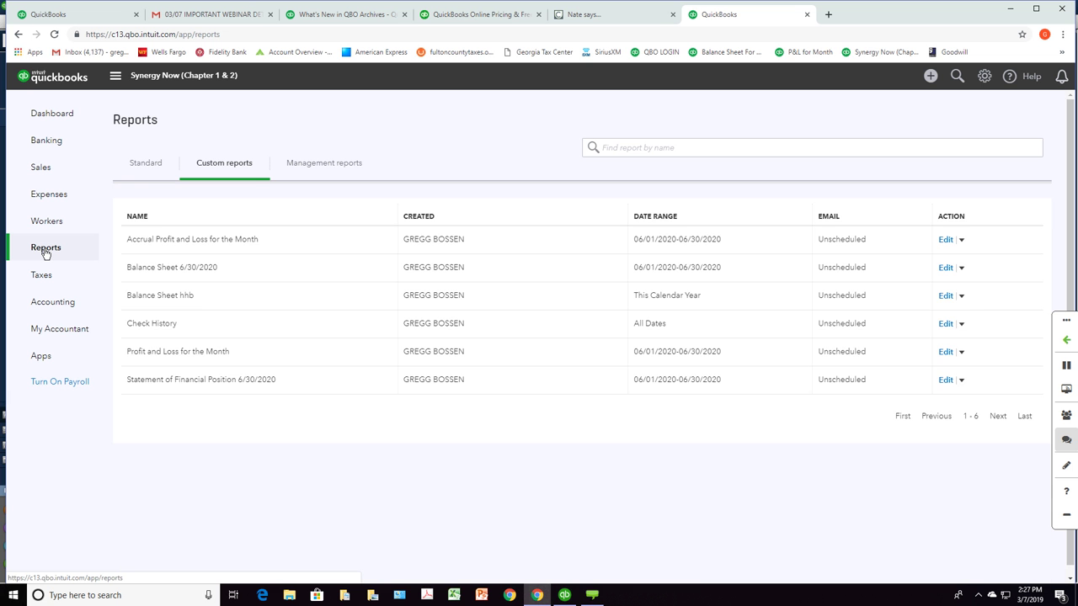
{"action": "left_click", "coordinate": [148, 165]}
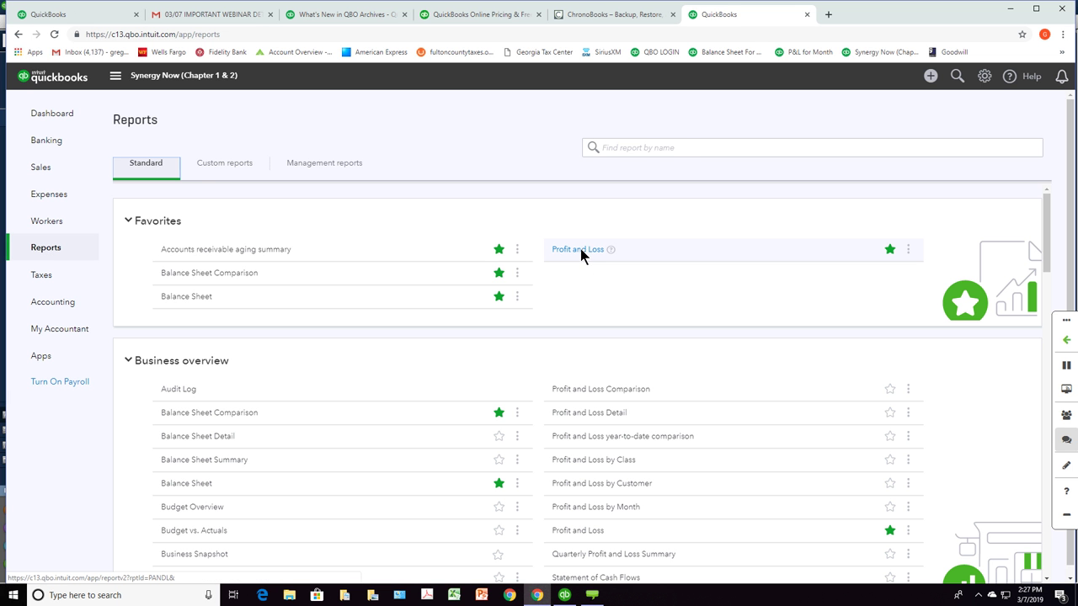
{"action": "left_click", "coordinate": [581, 251]}
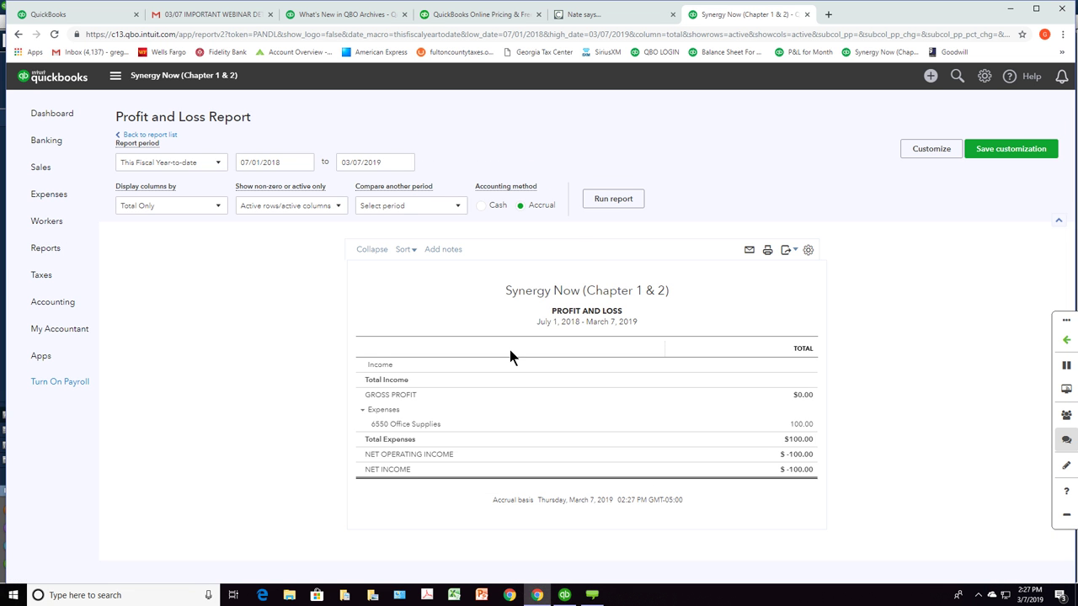
Step: Run the Profit and Loss report for All Dates and view its income and expense lines
{"action": "left_click", "coordinate": [220, 163]}
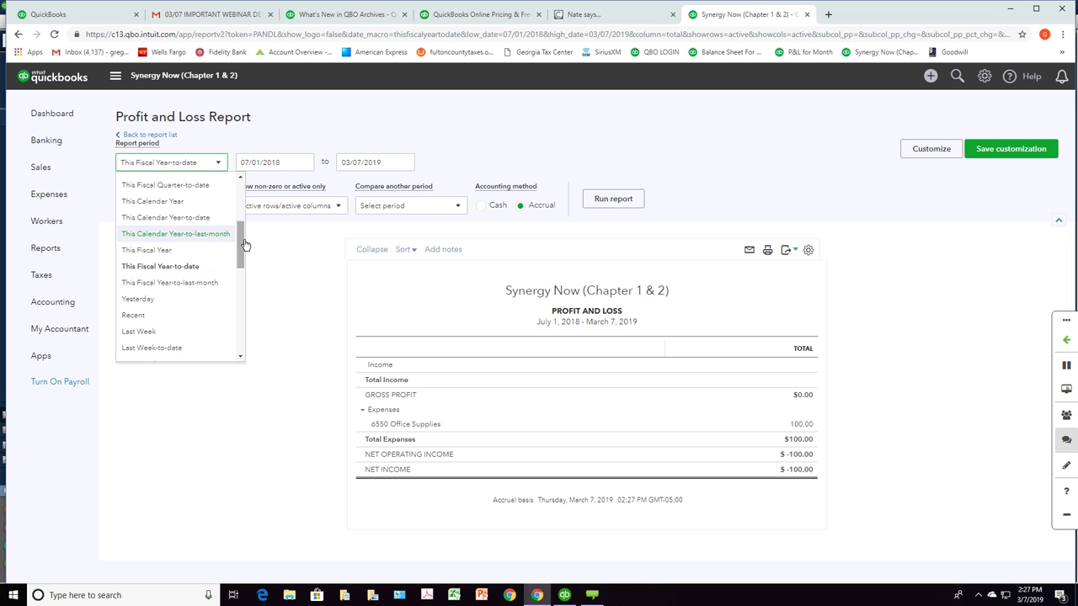
{"action": "left_click_drag", "start_coordinate": [243, 242], "coordinate": [248, 191]}
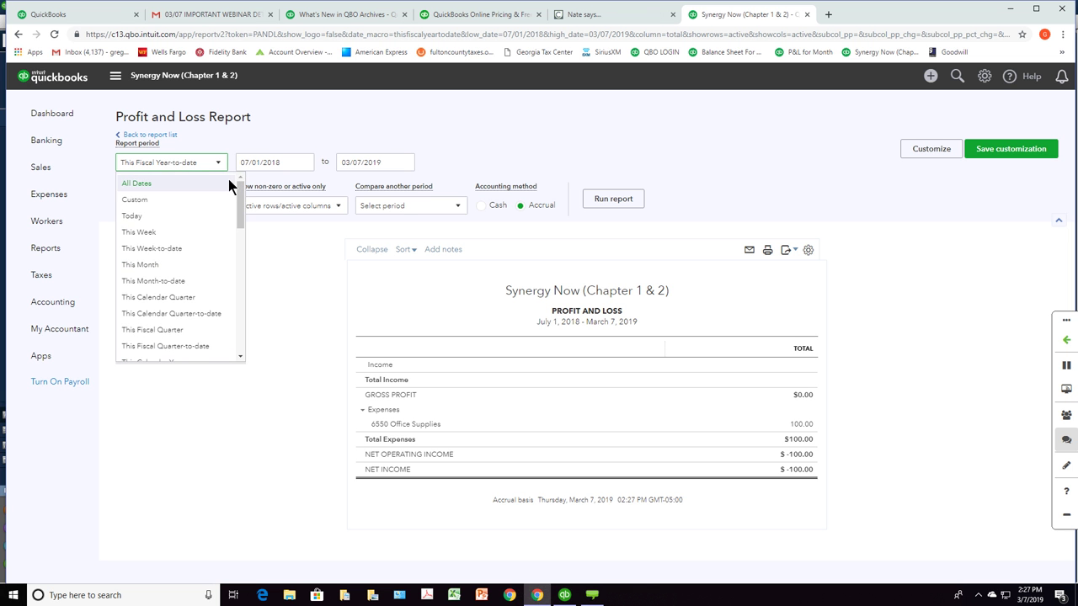
{"action": "left_click", "coordinate": [228, 180]}
{"action": "left_click", "coordinate": [611, 201]}
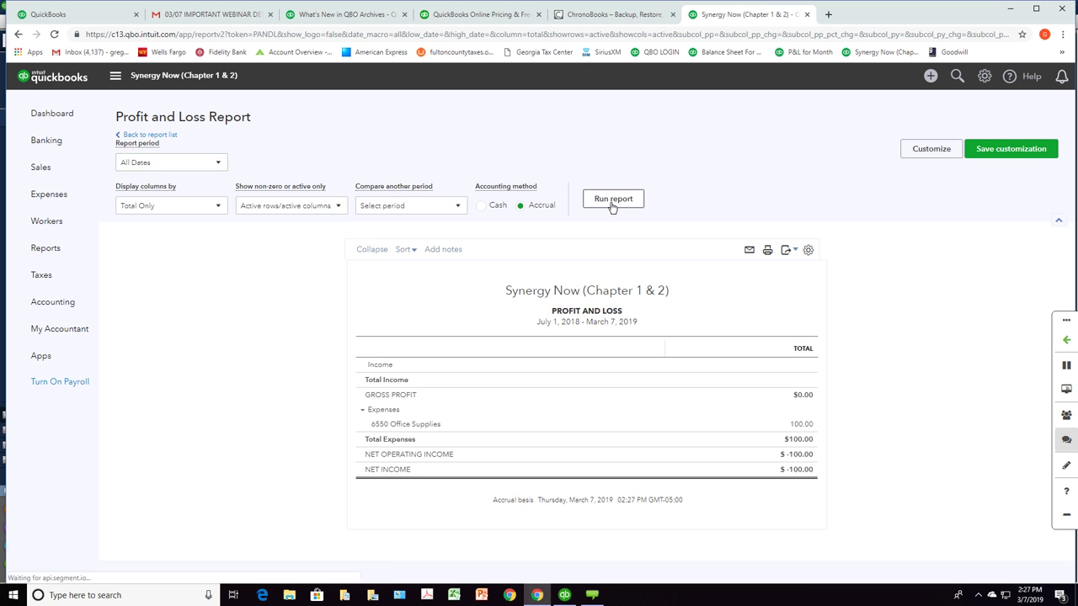
{"action": "scroll", "coordinate": [612, 208], "scroll_direction": "down", "scroll_amount": 2}
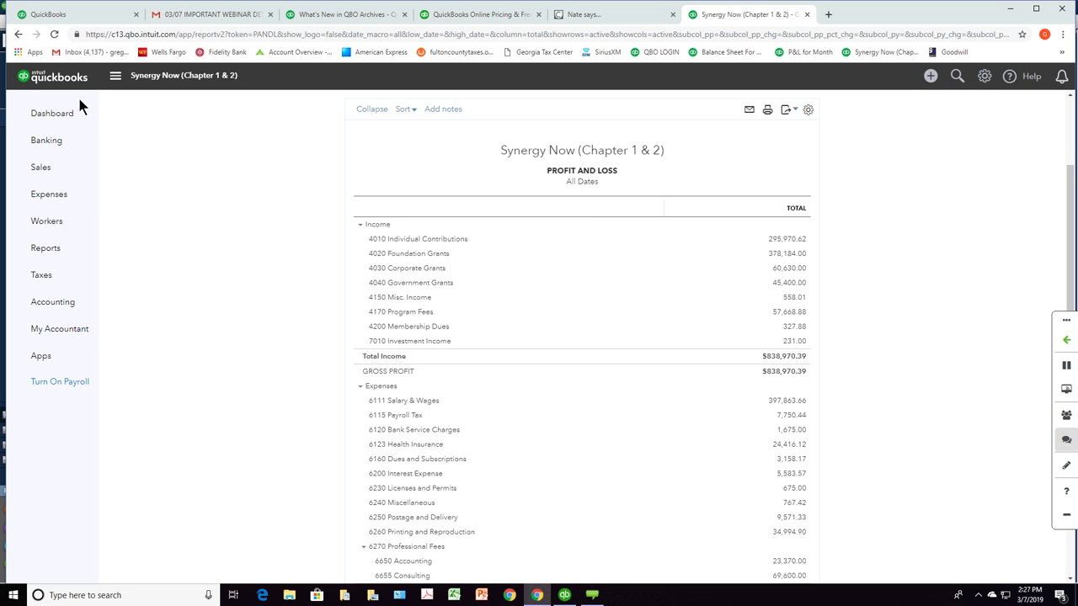
Step: Return to the dashboard and review the transaction types available to create, closing the list after examining it
{"action": "left_click", "coordinate": [53, 113]}
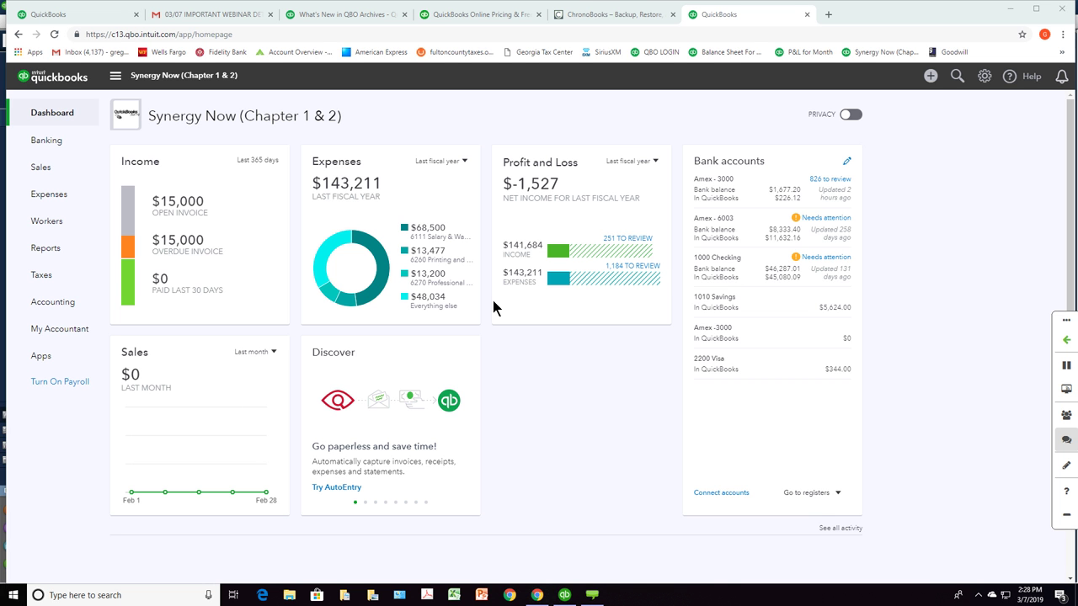
{"action": "left_click", "coordinate": [931, 80]}
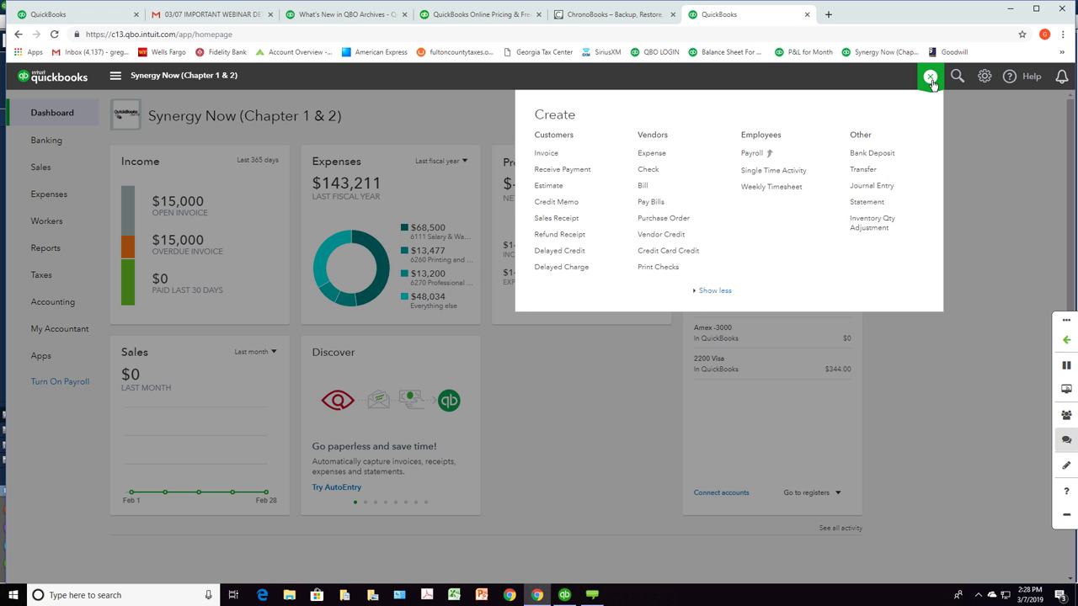
{"action": "left_click", "coordinate": [930, 78]}
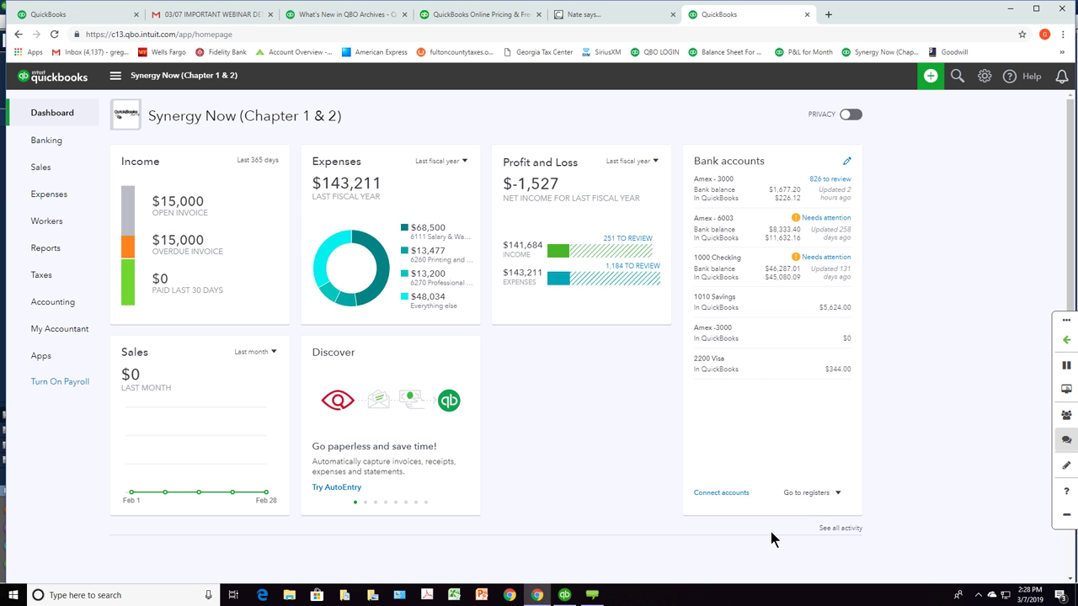
Step: Start connecting a bank account, search for "ame", and choose American Express Credit Card (US) as a Personal or Corporate Card
{"action": "left_click", "coordinate": [717, 495]}
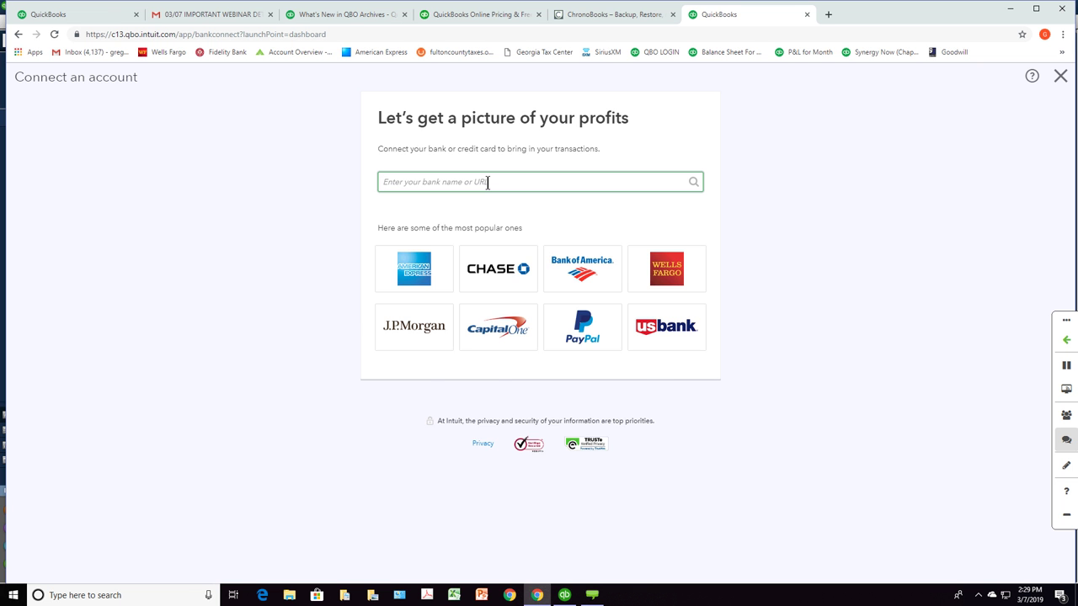
{"action": "type", "text": "ame"}
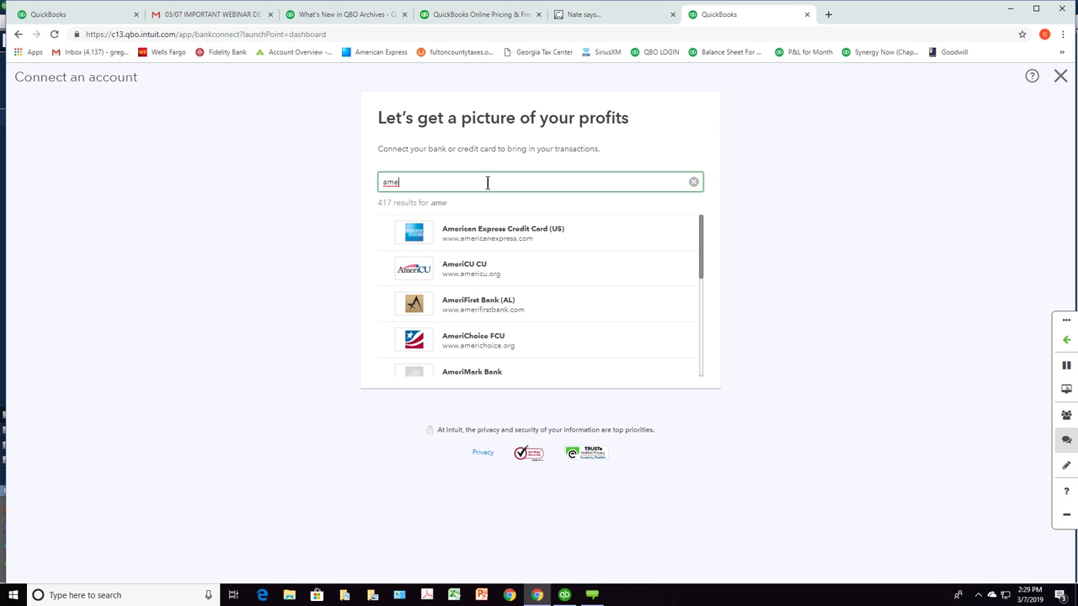
{"action": "left_click", "coordinate": [459, 237]}
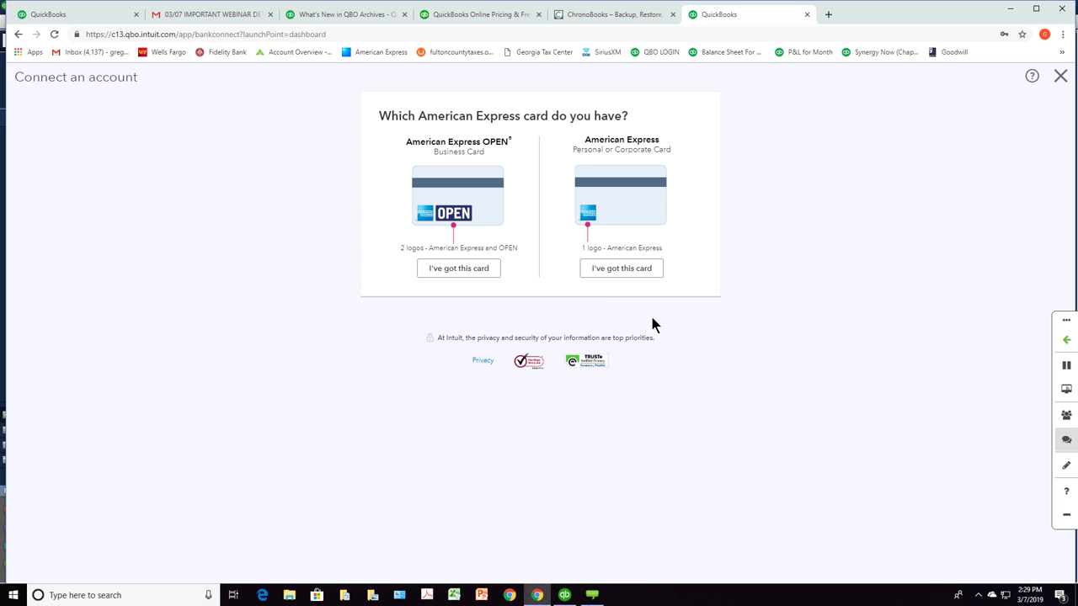
{"action": "left_click", "coordinate": [615, 269]}
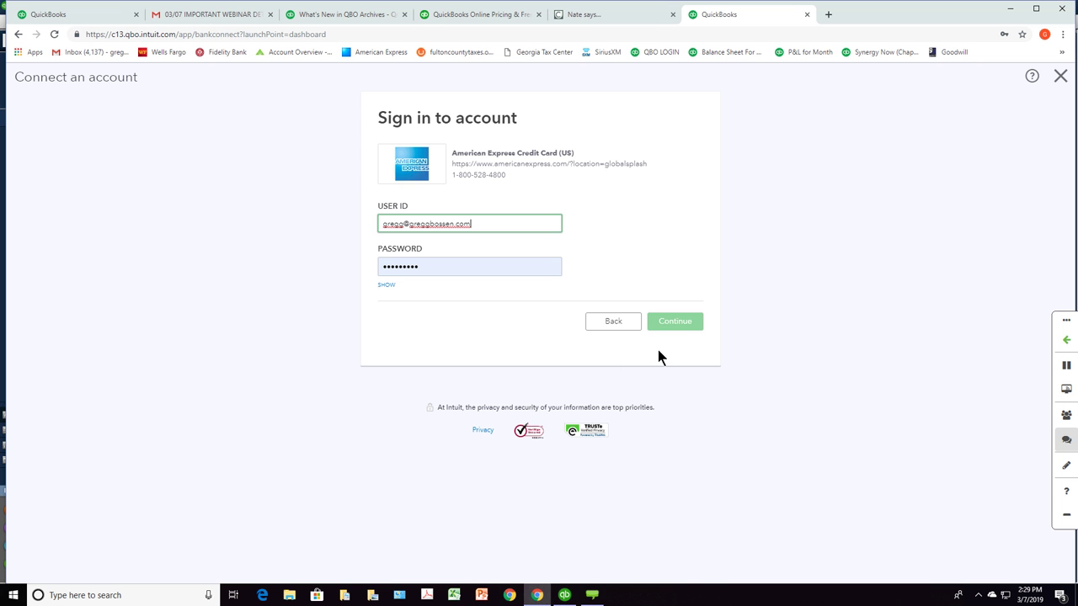
Step: Try to continue the American Express sign-in, and back out of connecting the account to the dashboard
{"action": "left_click", "coordinate": [677, 325]}
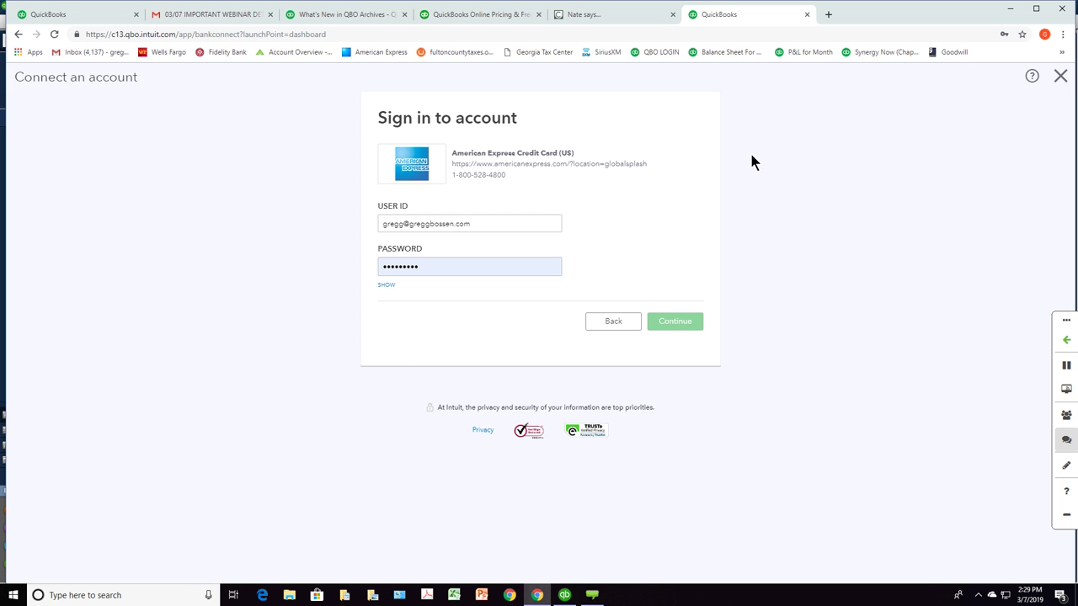
{"action": "left_click", "coordinate": [612, 323]}
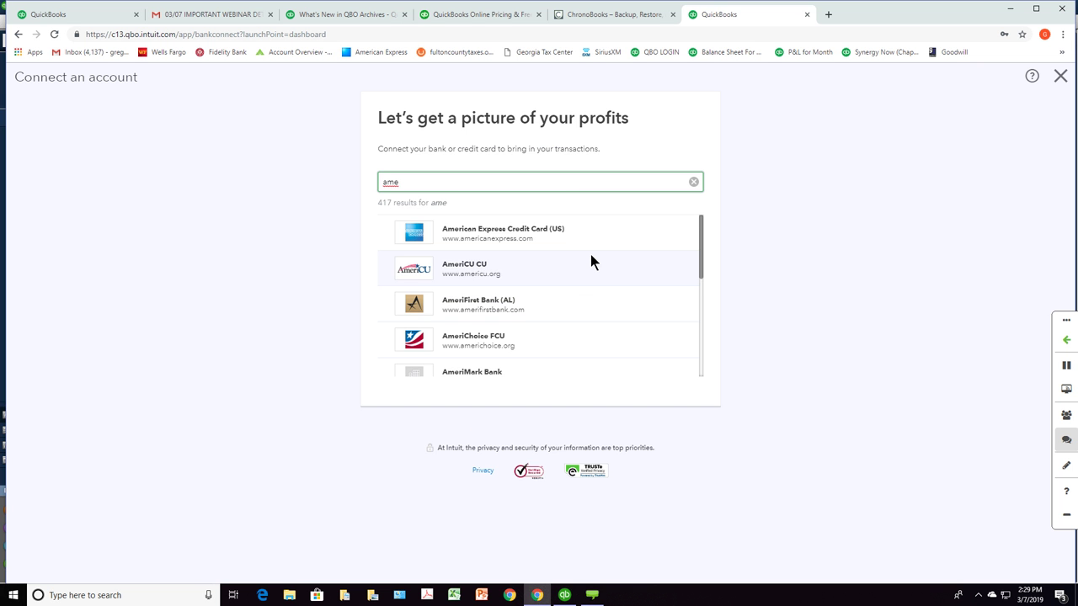
{"action": "left_click", "coordinate": [1061, 76]}
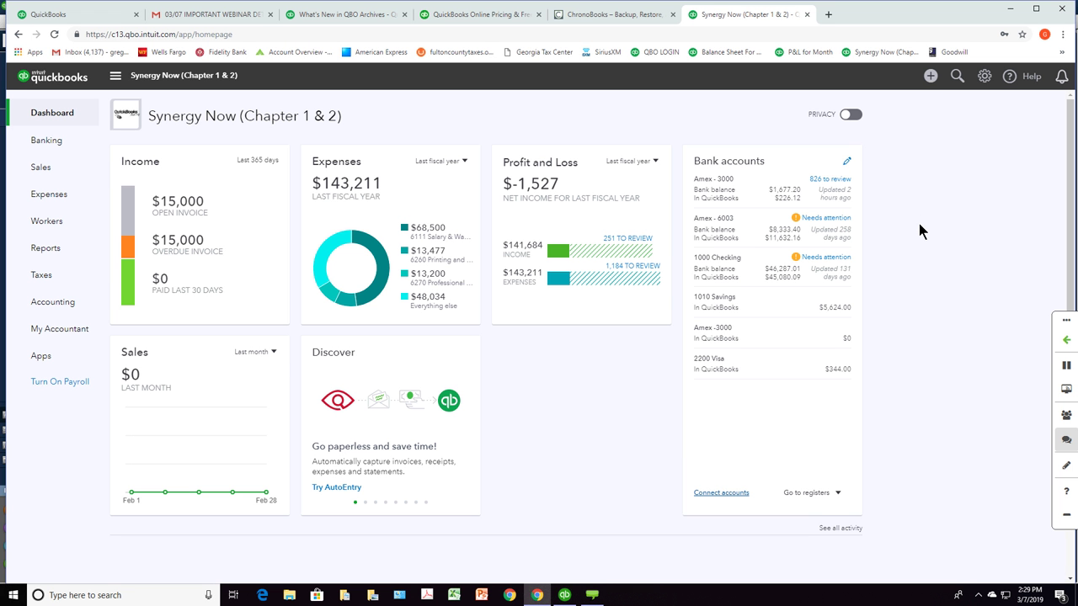
Step: Open the Amex - 3000 transactions for review, inspect the 07/02/2018 Autopay Thank You transfer details, and browse the list
{"action": "left_click", "coordinate": [825, 182]}
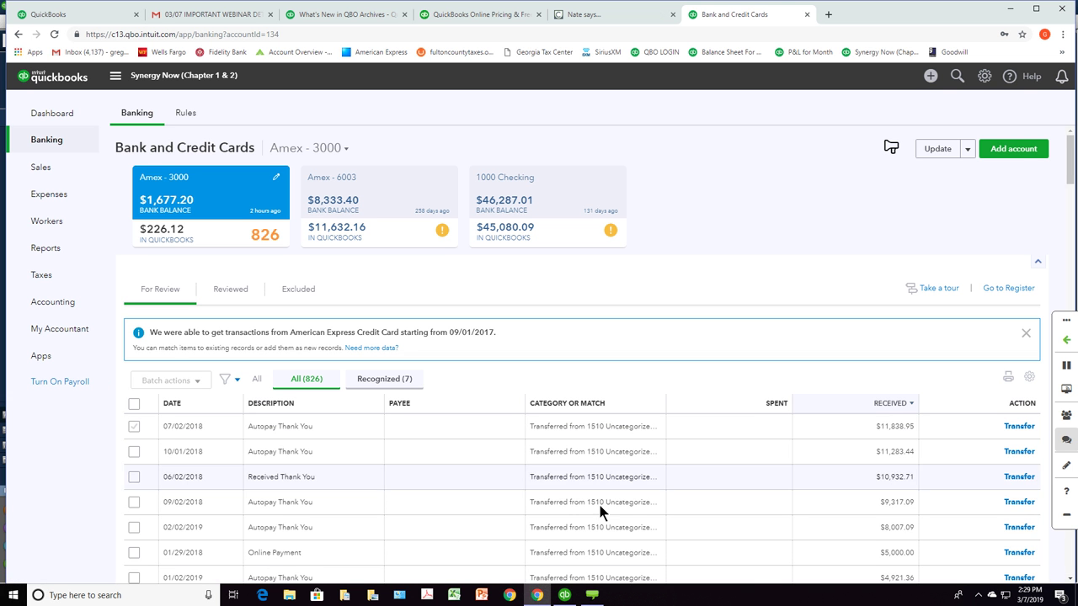
{"action": "left_click", "coordinate": [633, 426]}
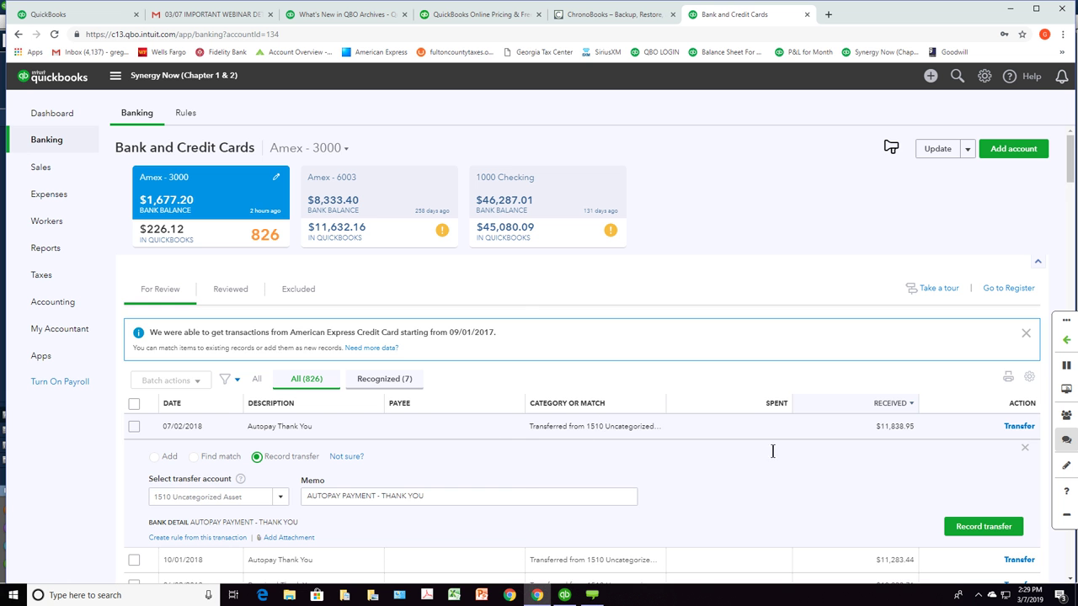
{"action": "scroll", "coordinate": [1001, 347], "scroll_direction": "down", "scroll_amount": 2}
{"action": "left_click", "coordinate": [1026, 336]}
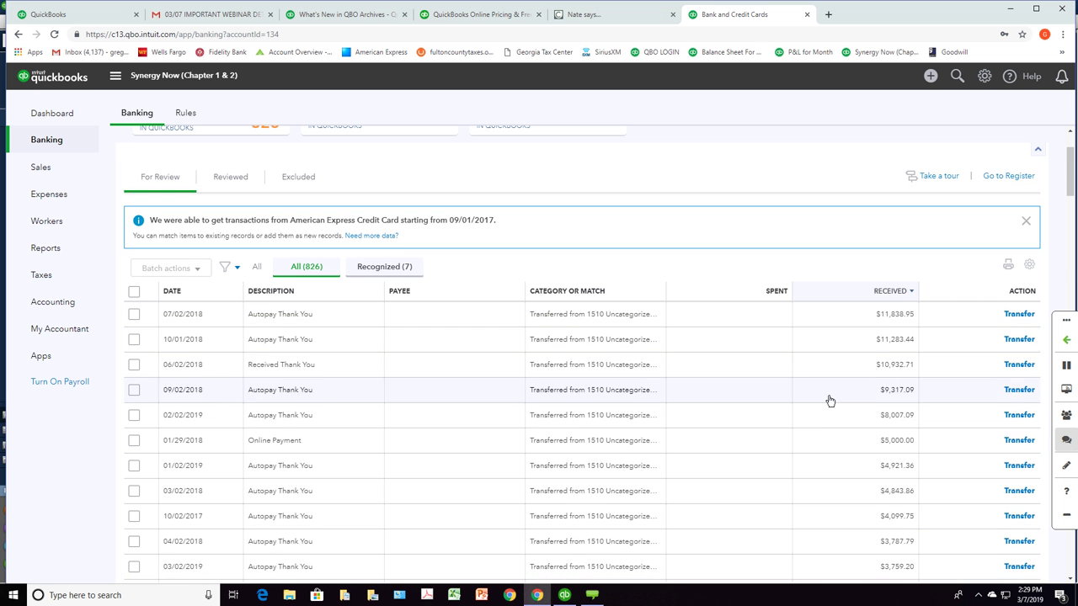
{"action": "scroll", "coordinate": [821, 408], "scroll_direction": "down", "scroll_amount": 10}
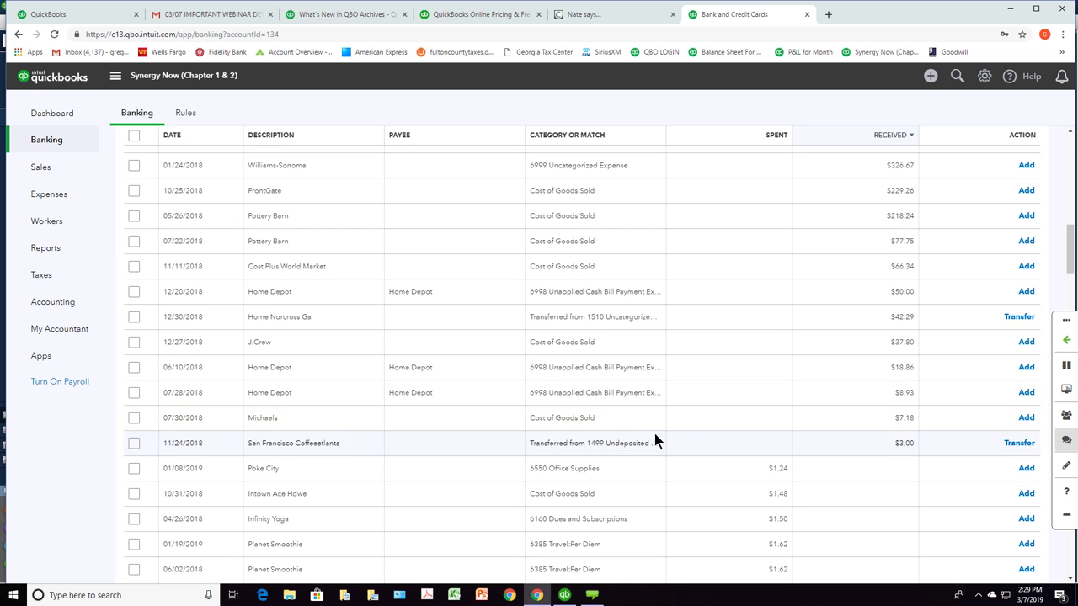
Step: Expand the 07/30/2018 Michaels transaction and browse the accounts available as its category
{"action": "left_click", "coordinate": [634, 425]}
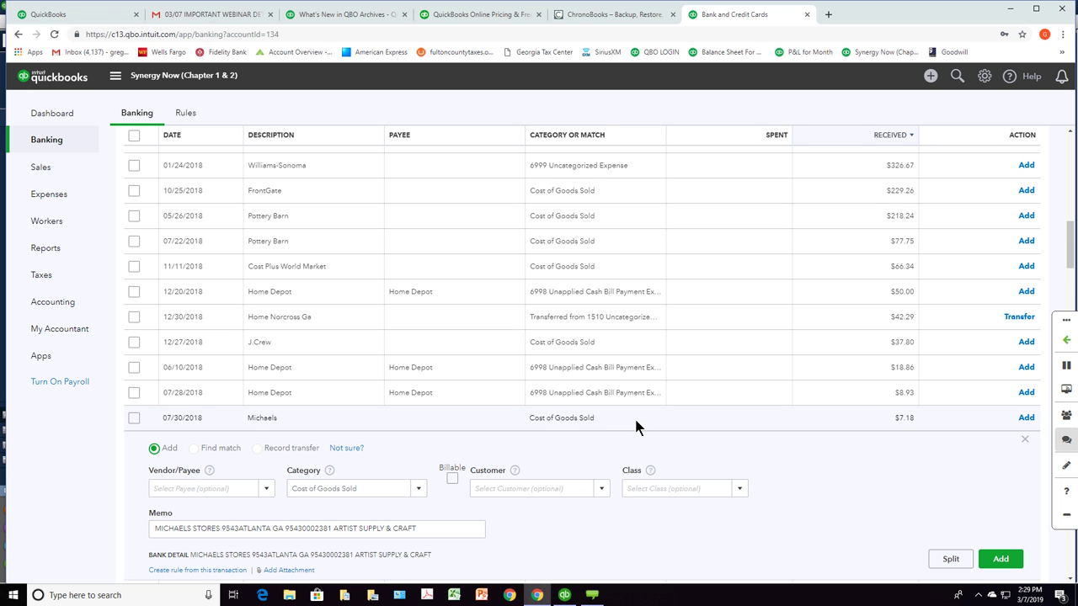
{"action": "left_click", "coordinate": [421, 490]}
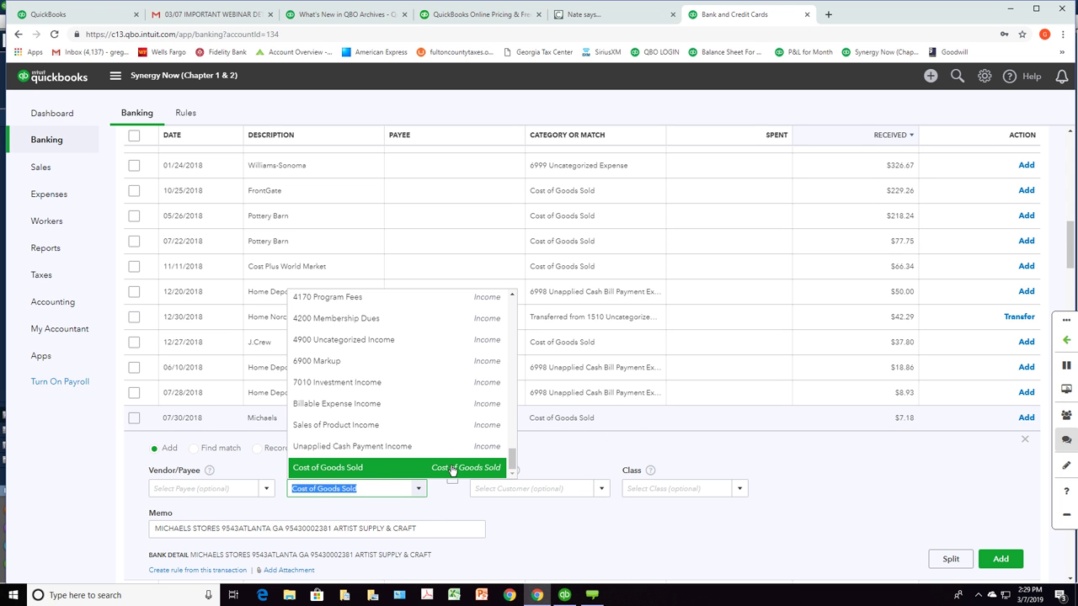
{"action": "left_click_drag", "start_coordinate": [514, 460], "coordinate": [519, 339]}
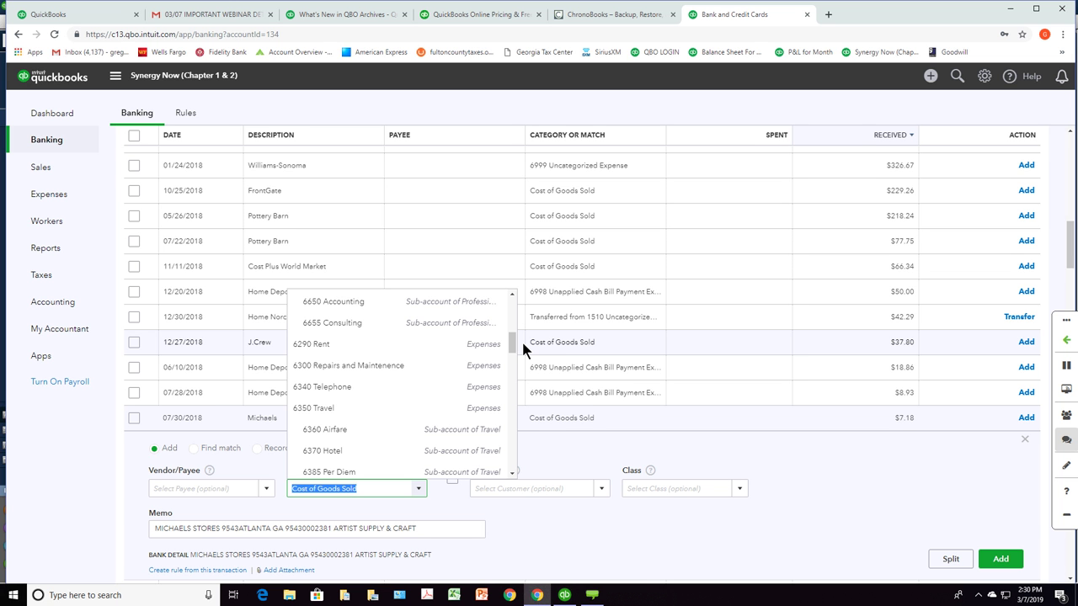
Step: Switch to QuickBooks Desktop, start exporting the company file to QuickBooks Online, and close the export at its sign-in form
{"action": "left_click", "coordinate": [564, 595]}
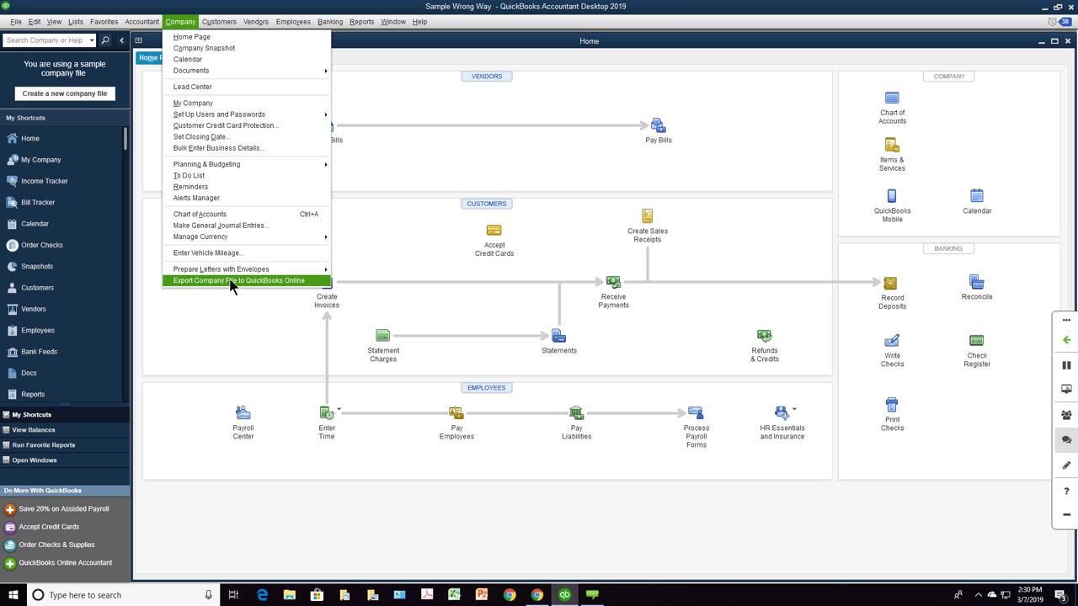
{"action": "left_click", "coordinate": [224, 278]}
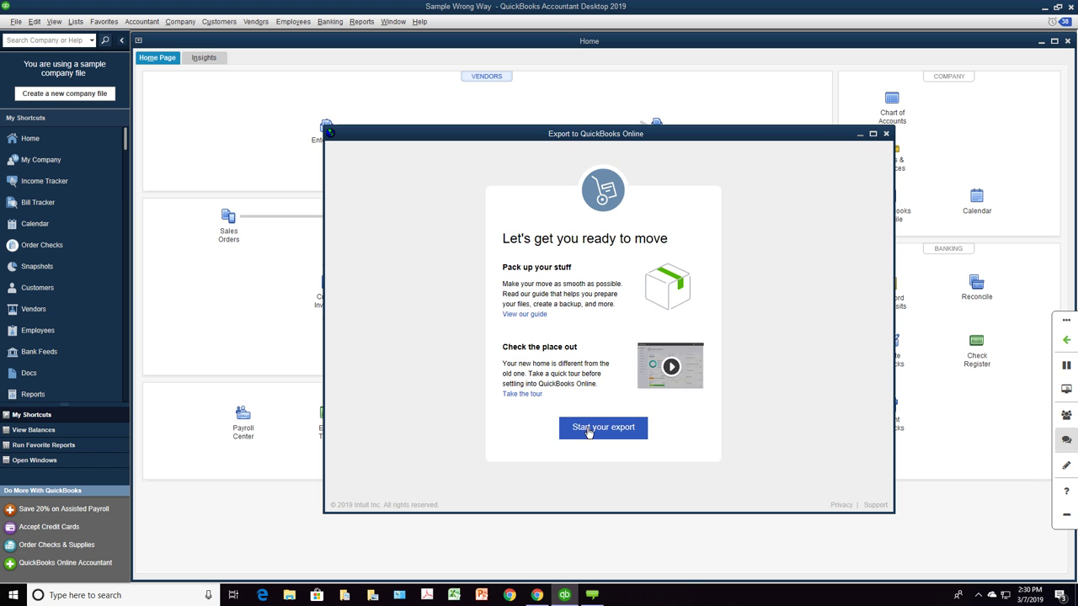
{"action": "left_click", "coordinate": [589, 430]}
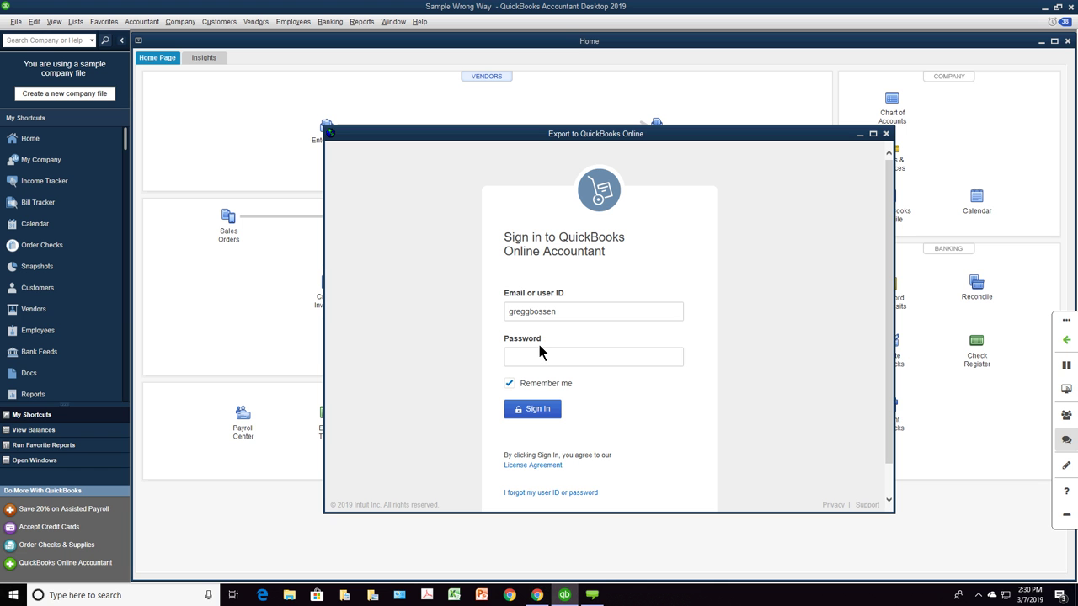
{"action": "left_click", "coordinate": [887, 135]}
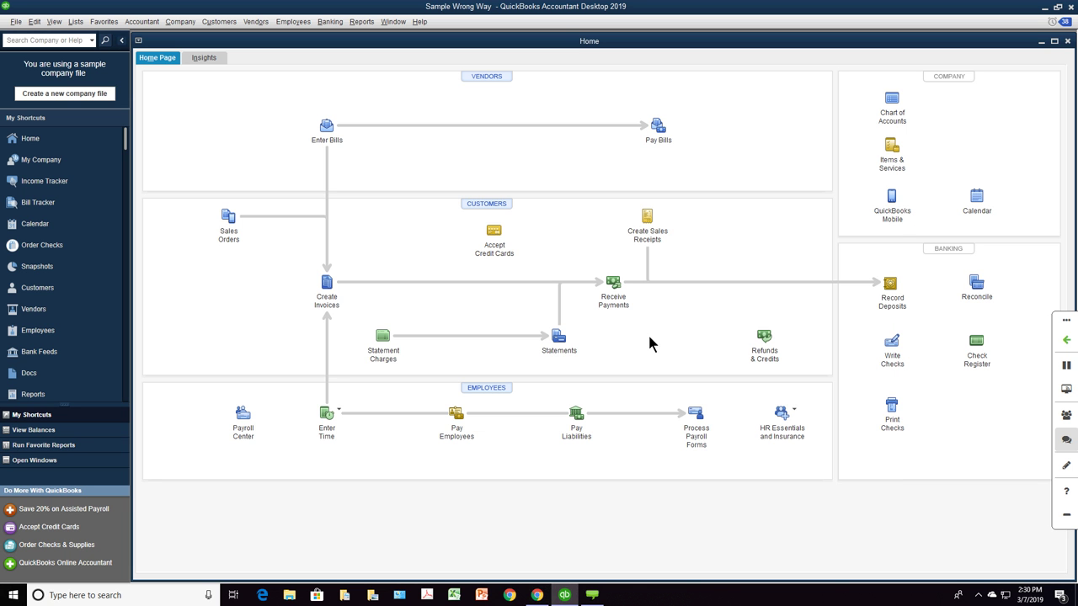
Step: Switch back to QuickBooks Online in the browser, open the dashboard, and reposition and widen the browser window
{"action": "left_click", "coordinate": [537, 596]}
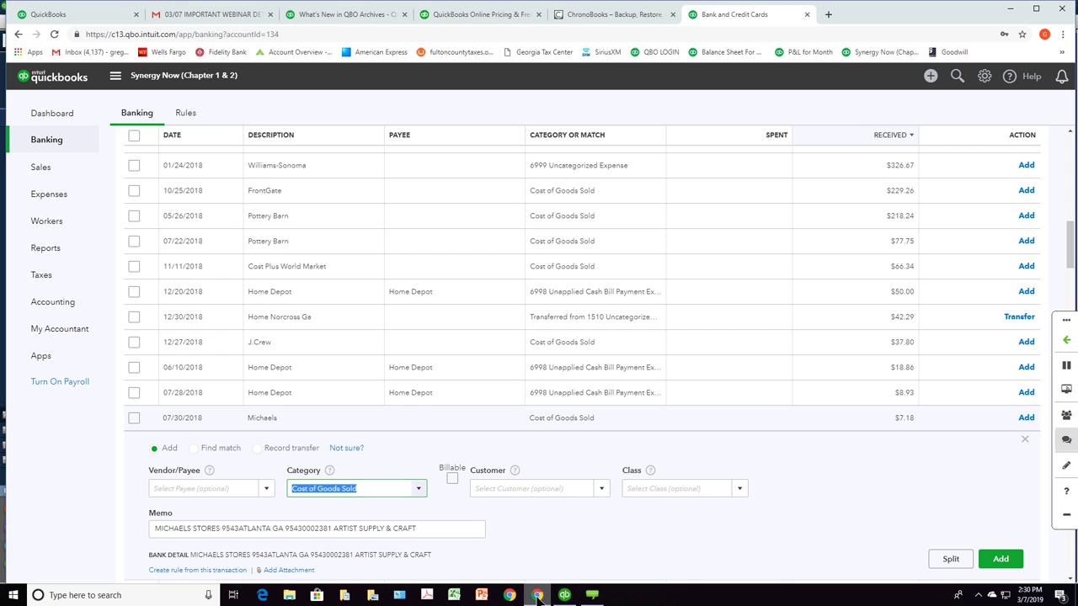
{"action": "left_click", "coordinate": [52, 113]}
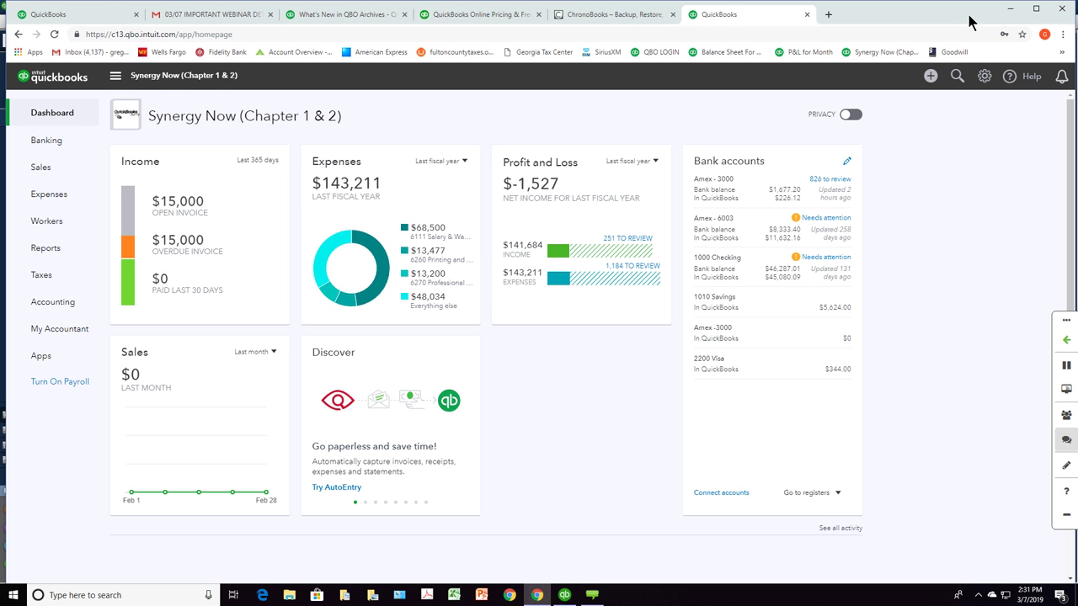
{"action": "left_click_drag", "start_coordinate": [968, 23], "coordinate": [949, 43]}
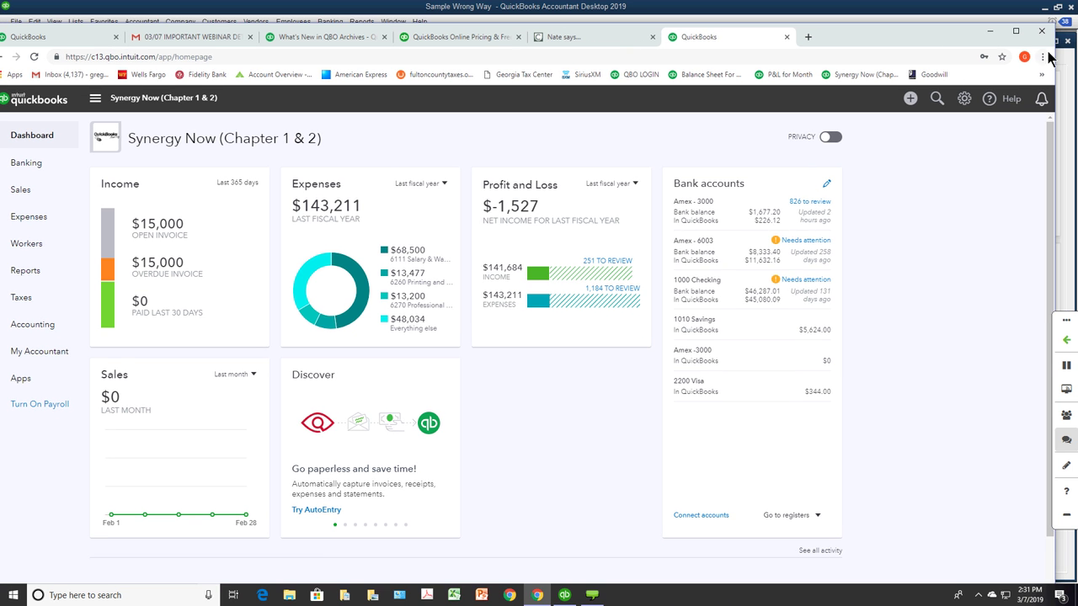
{"action": "left_click_drag", "start_coordinate": [1054, 46], "coordinate": [1069, 94]}
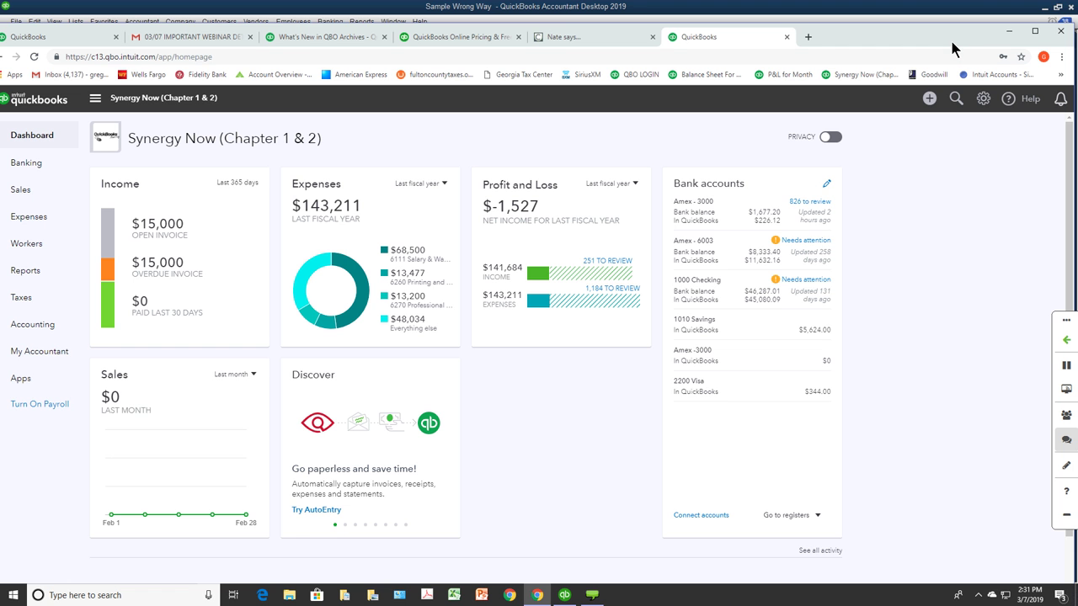
{"action": "left_click_drag", "start_coordinate": [951, 41], "coordinate": [956, 28]}
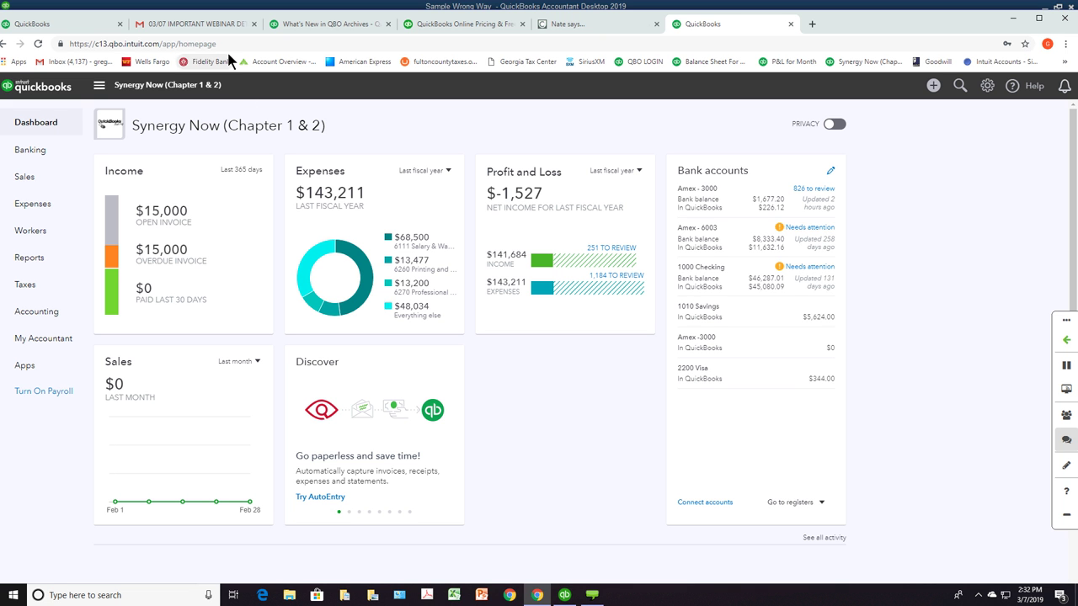
{"action": "left_click_drag", "start_coordinate": [226, 44], "coordinate": [60, 44]}
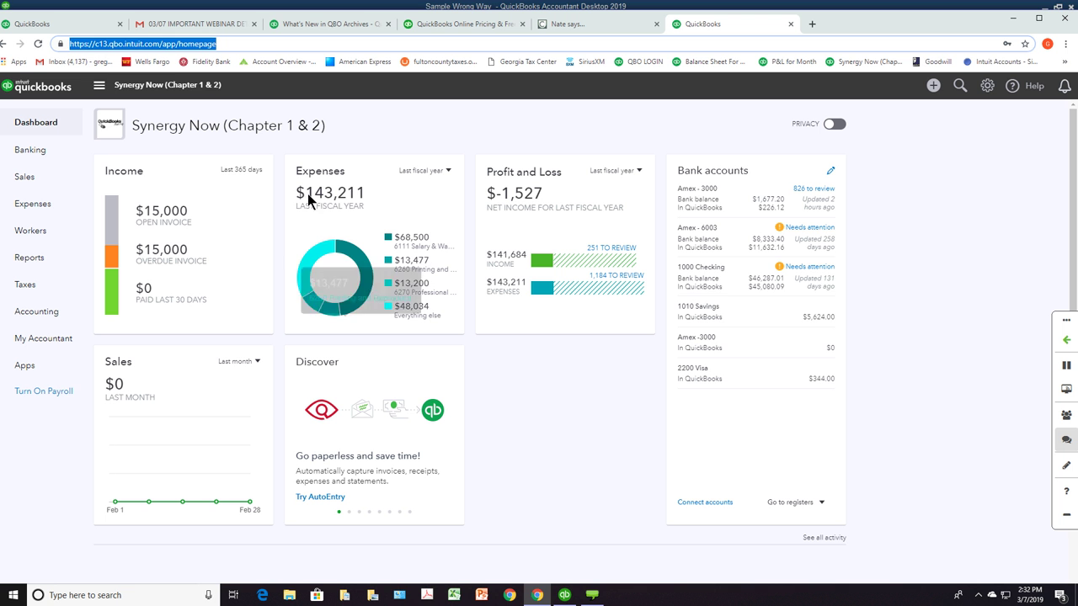
{"action": "left_click", "coordinate": [43, 94]}
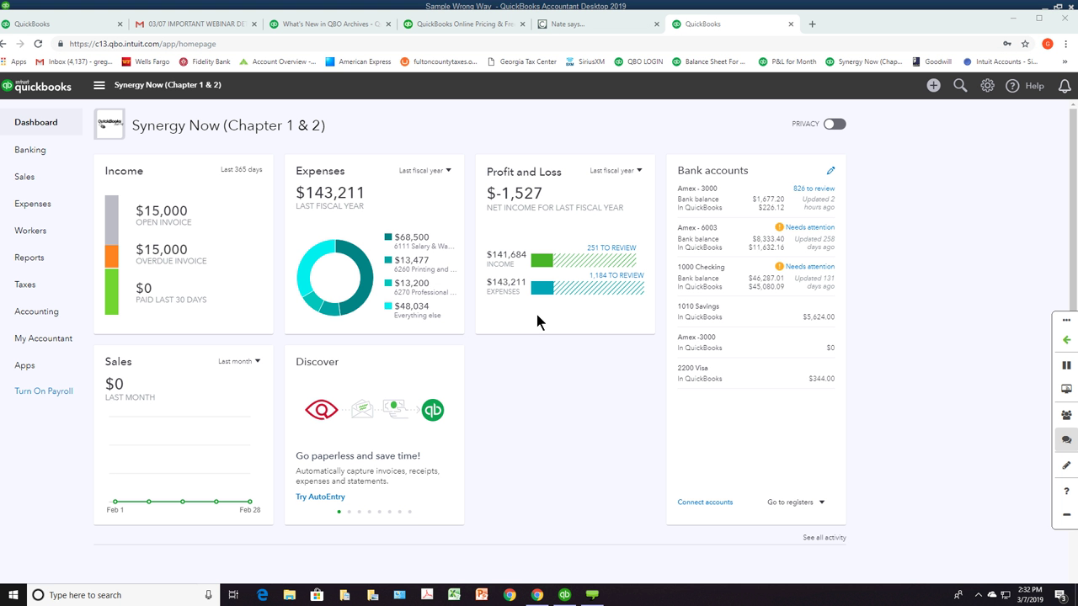
Step: Open the Profit and Loss for the Month report from the custom reports
{"action": "left_click", "coordinate": [39, 260]}
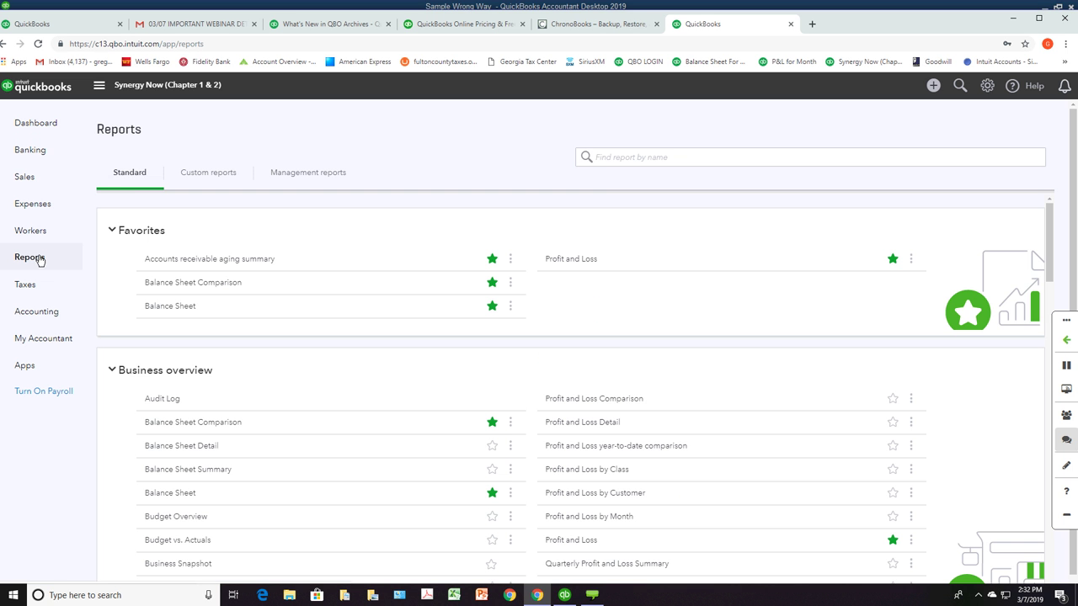
{"action": "left_click", "coordinate": [198, 175]}
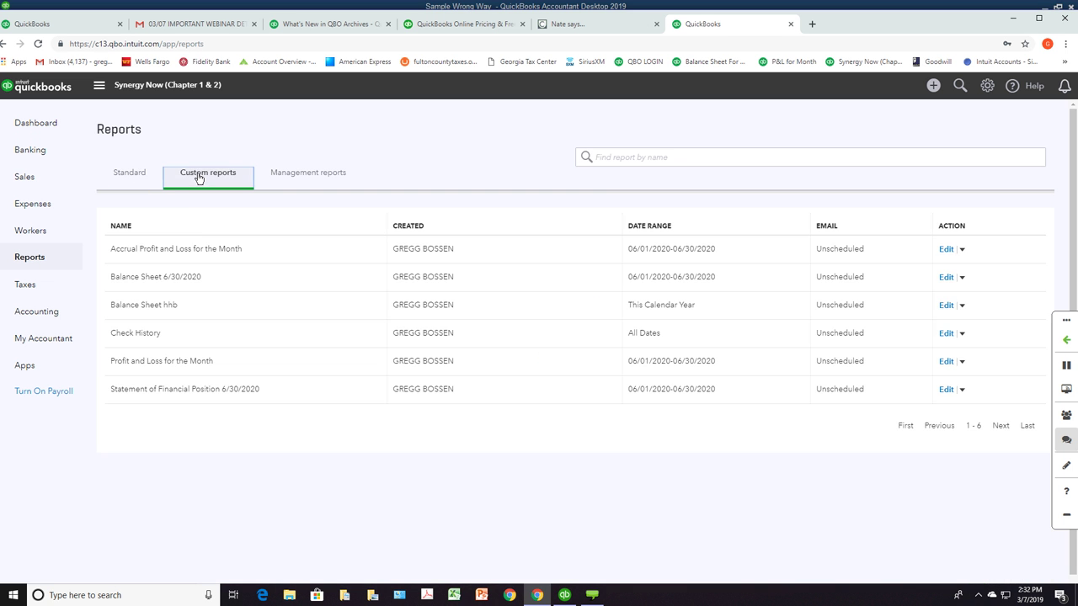
{"action": "left_click", "coordinate": [178, 361]}
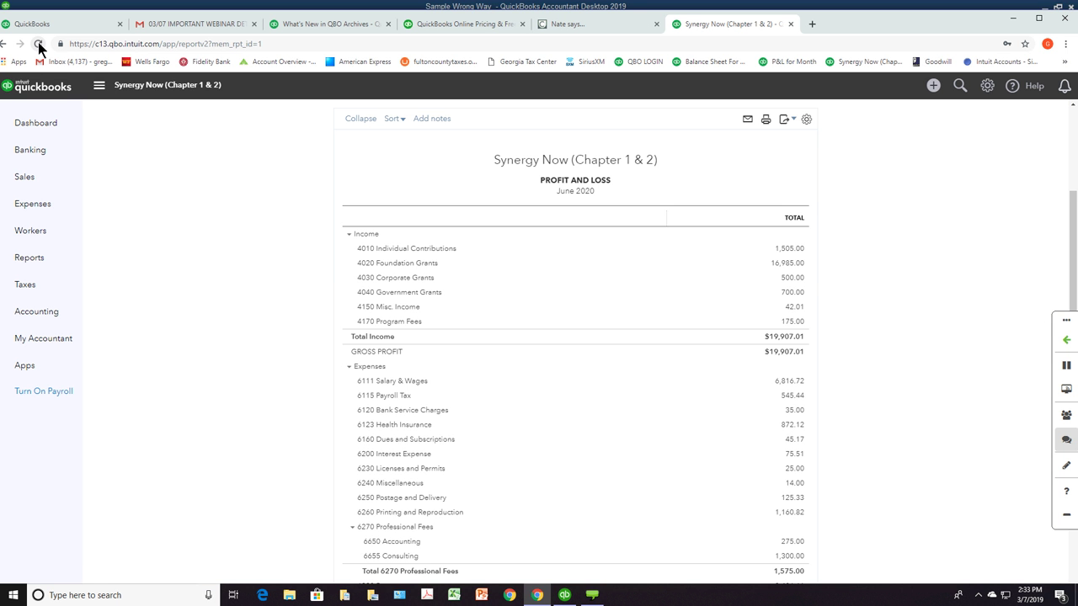
Step: Duplicate the Profit and Loss tab, open the Balance Sheet 6/30/2020 custom report in the copy, and switch between both reports
{"action": "left_click_drag", "start_coordinate": [272, 44], "coordinate": [51, 49]}
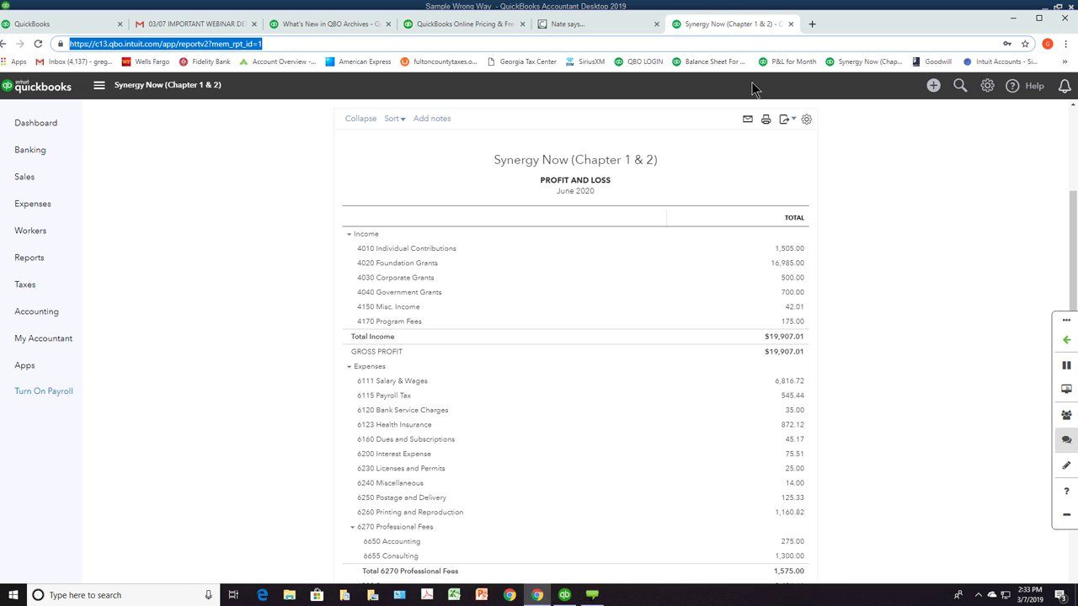
{"action": "right_click", "coordinate": [730, 28]}
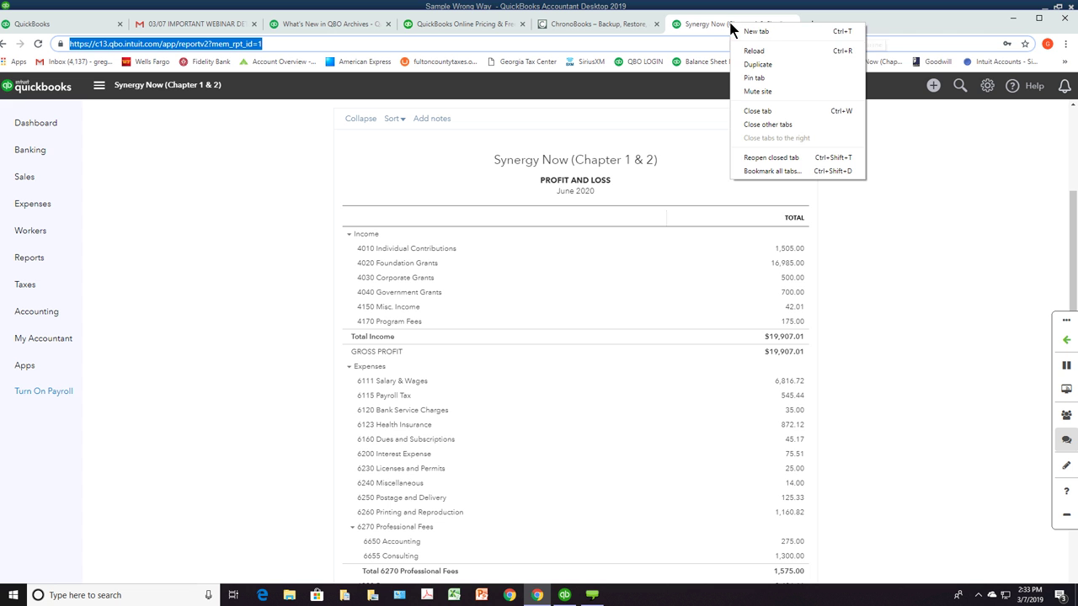
{"action": "left_click", "coordinate": [745, 66]}
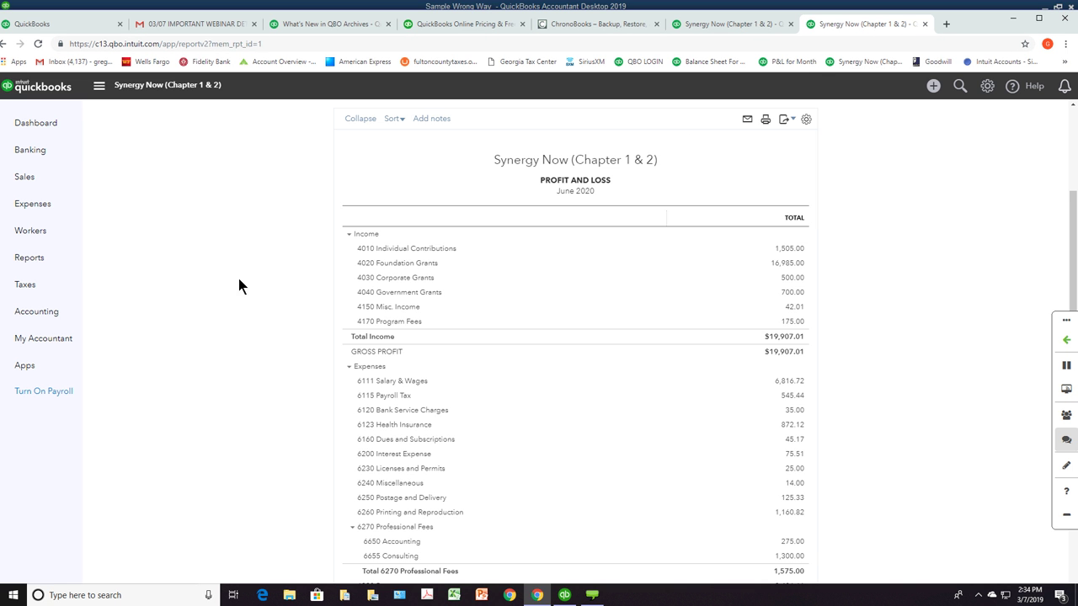
{"action": "left_click", "coordinate": [55, 263]}
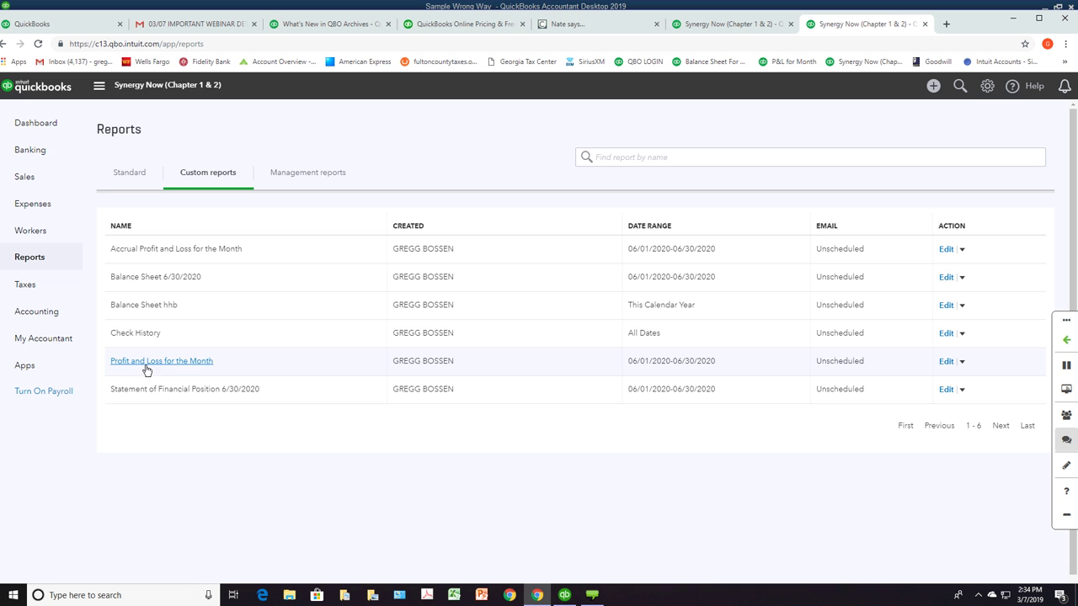
{"action": "left_click", "coordinate": [153, 278]}
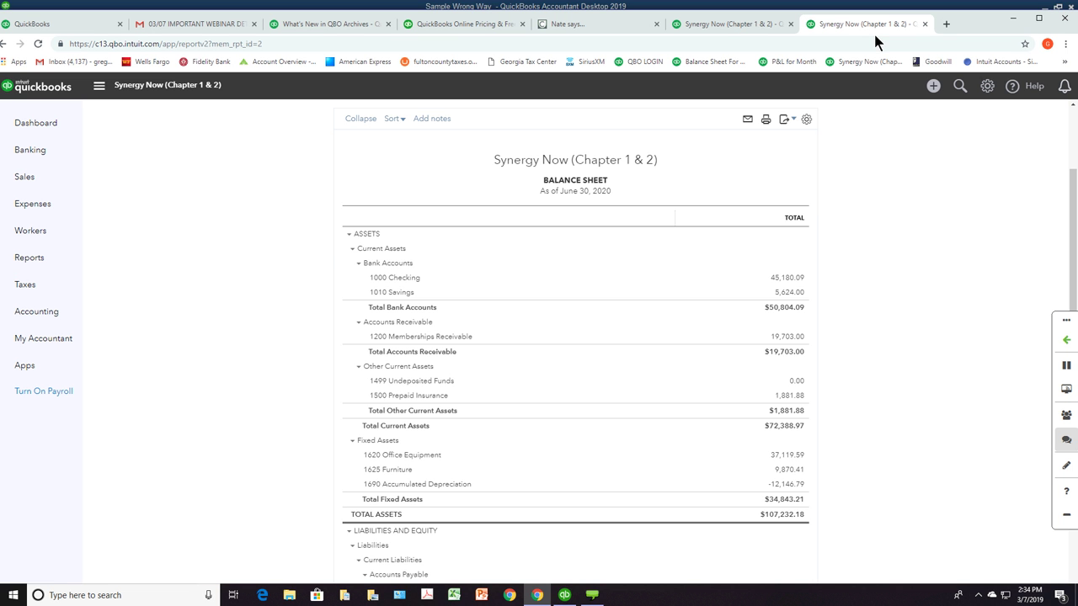
{"action": "left_click", "coordinate": [753, 26]}
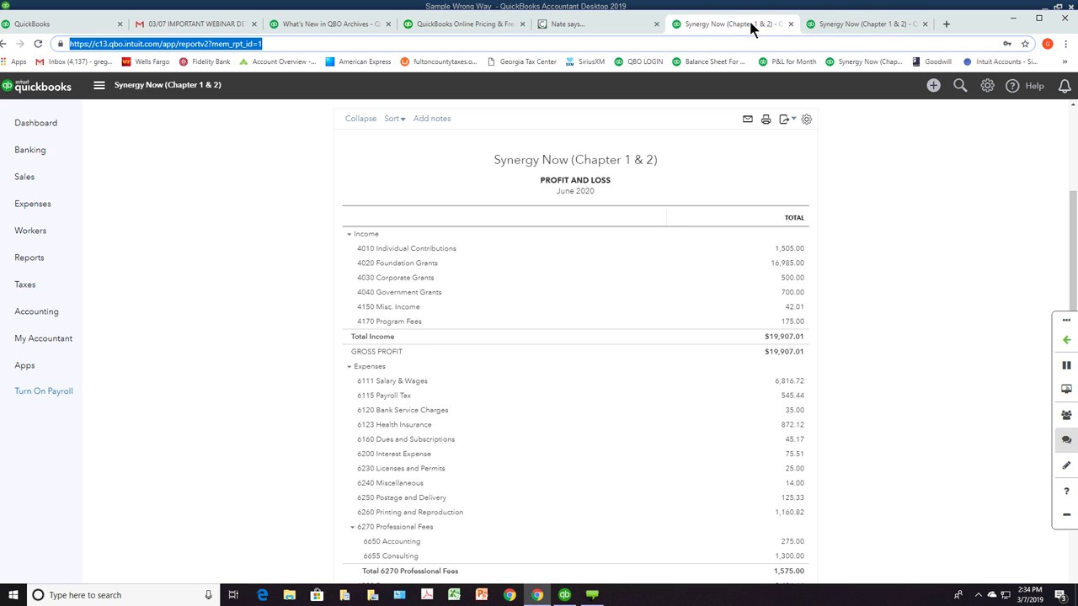
{"action": "left_click", "coordinate": [831, 30]}
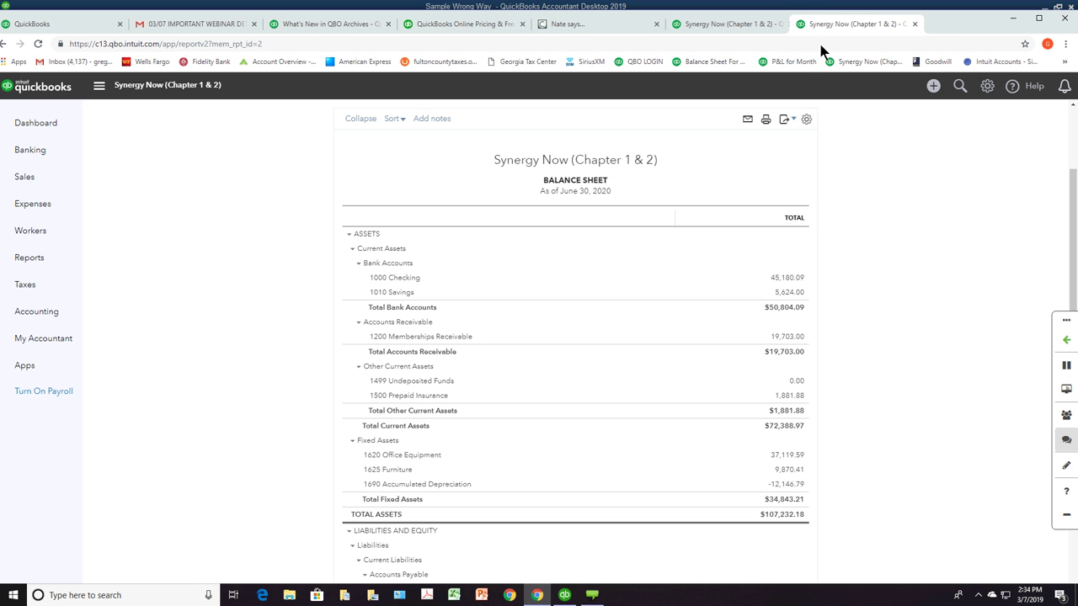
Step: Separate the Balance Sheet tab into its own browser window and size it to fill about half the screen at nearly full height
{"action": "left_click_drag", "start_coordinate": [842, 23], "coordinate": [792, 2]}
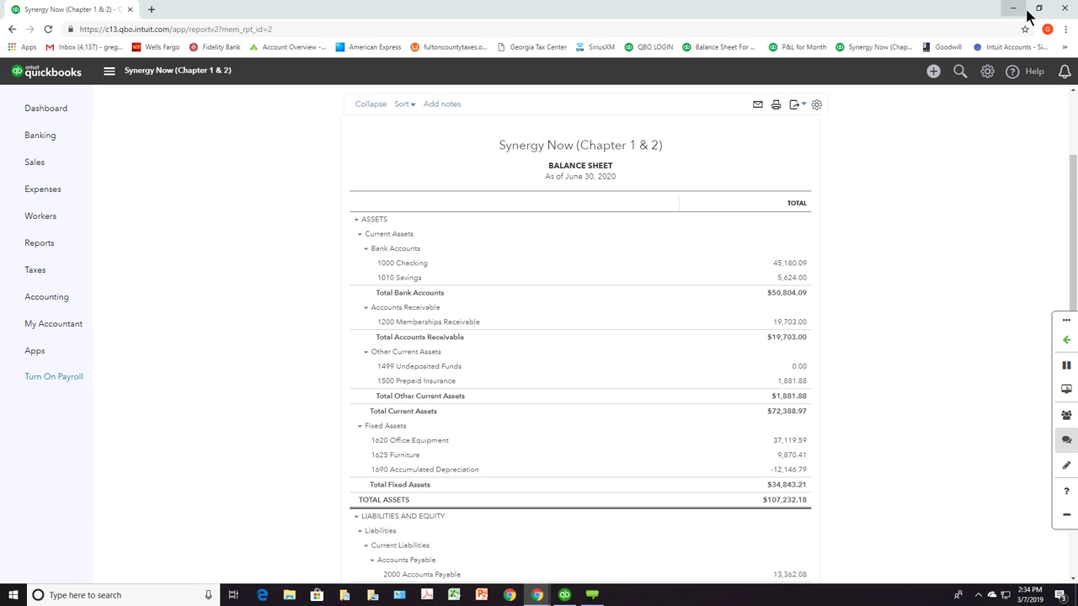
{"action": "left_click_drag", "start_coordinate": [1026, 11], "coordinate": [672, 217]}
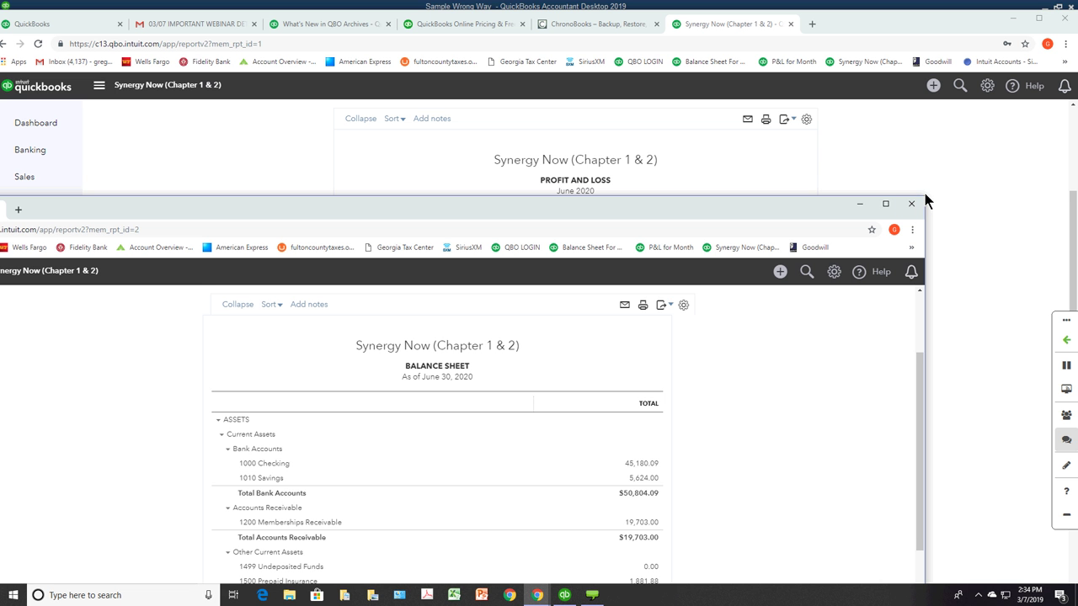
{"action": "left_click_drag", "start_coordinate": [924, 197], "coordinate": [429, 482]}
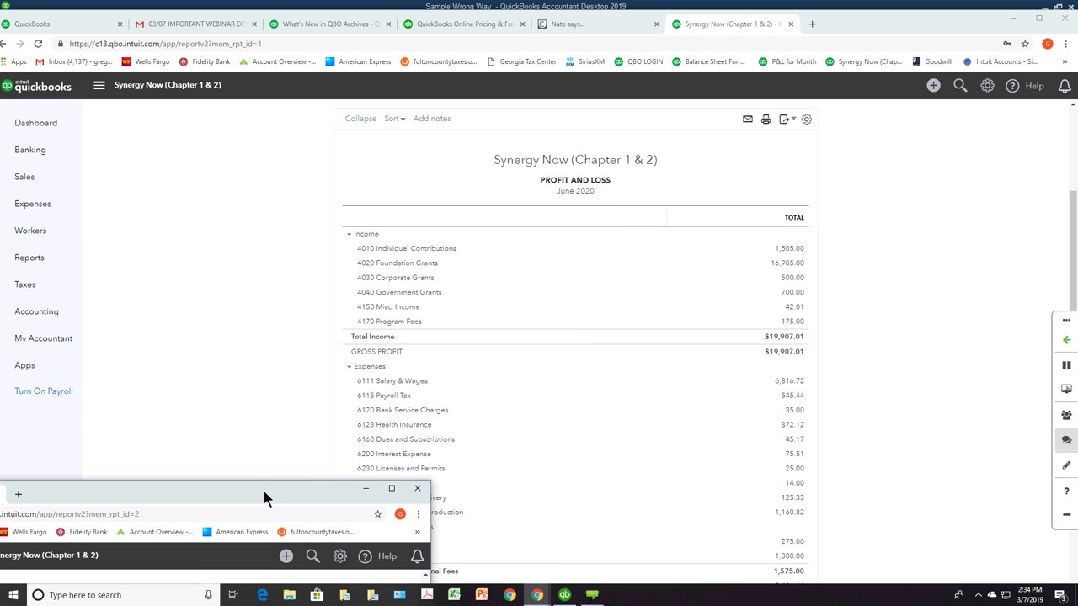
{"action": "left_click_drag", "start_coordinate": [264, 493], "coordinate": [901, 29]}
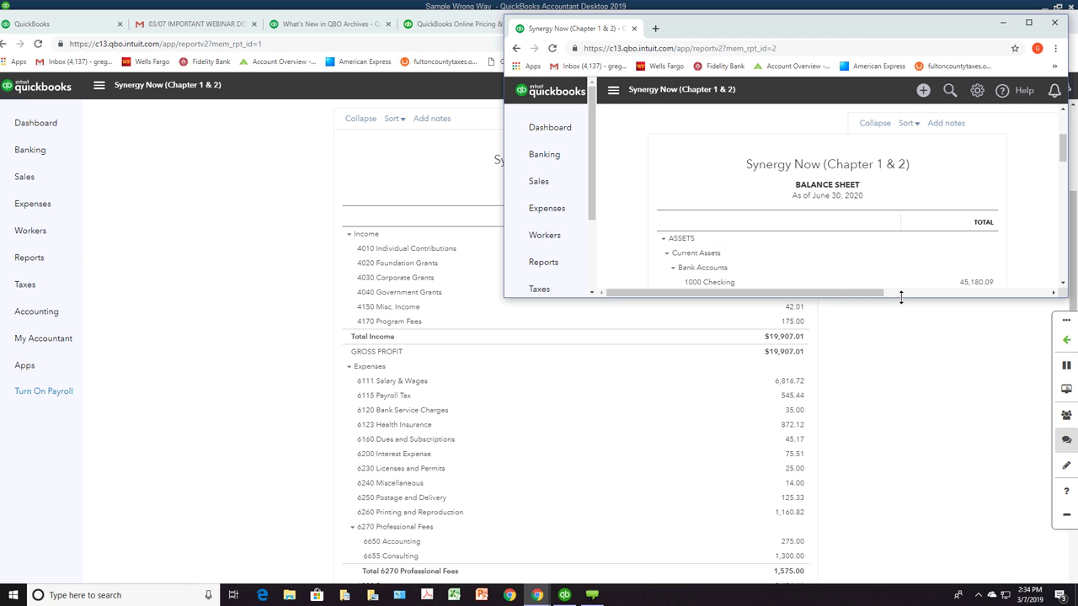
{"action": "left_click_drag", "start_coordinate": [900, 297], "coordinate": [863, 587]}
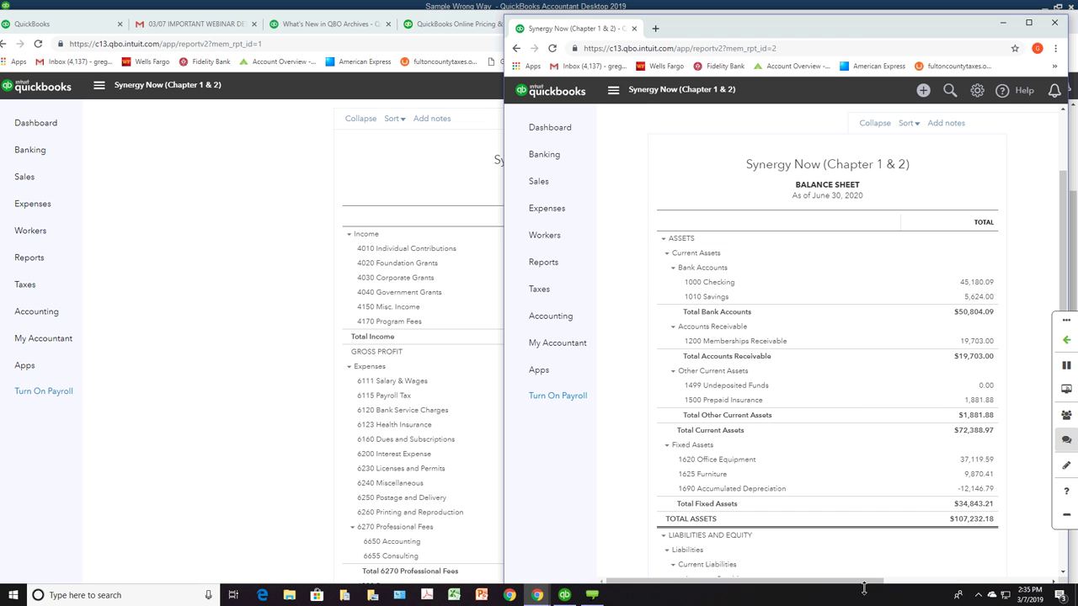
Step: Bring the Profit and Loss window forward and separate its report tab into its own browser window
{"action": "left_click", "coordinate": [282, 192]}
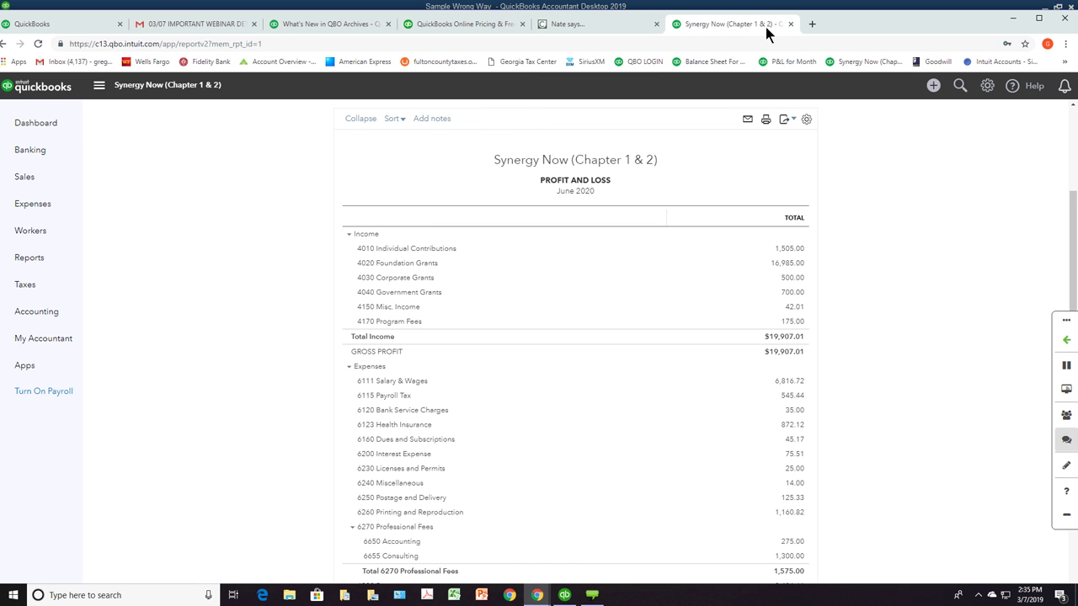
{"action": "double_click", "coordinate": [842, 25]}
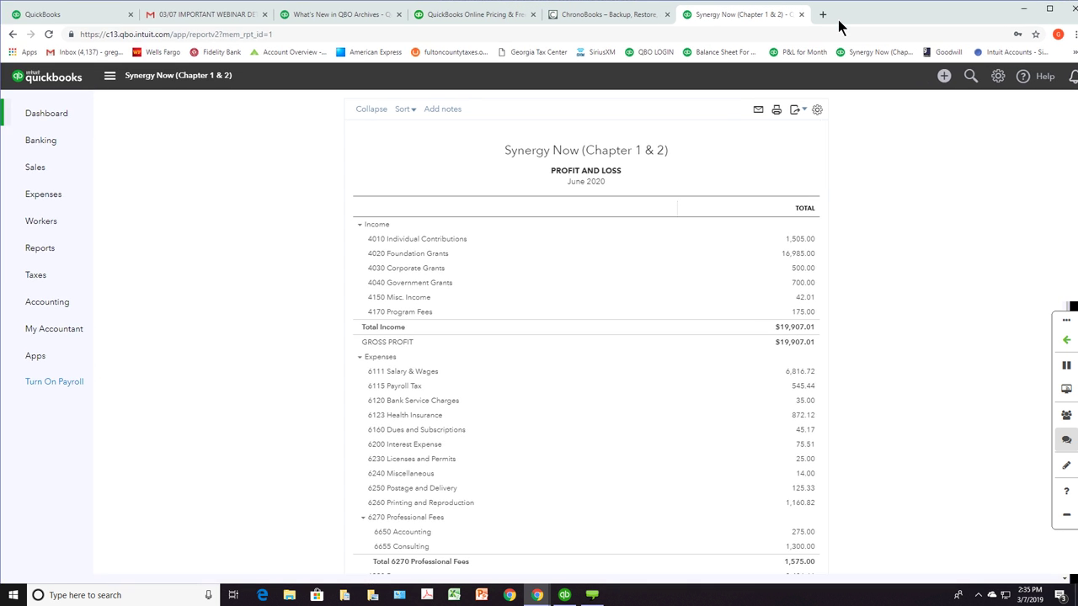
{"action": "double_click", "coordinate": [844, 12]}
{"action": "left_click_drag", "start_coordinate": [844, 32], "coordinate": [1, 38]}
{"action": "key", "text": "alt+Tab"}
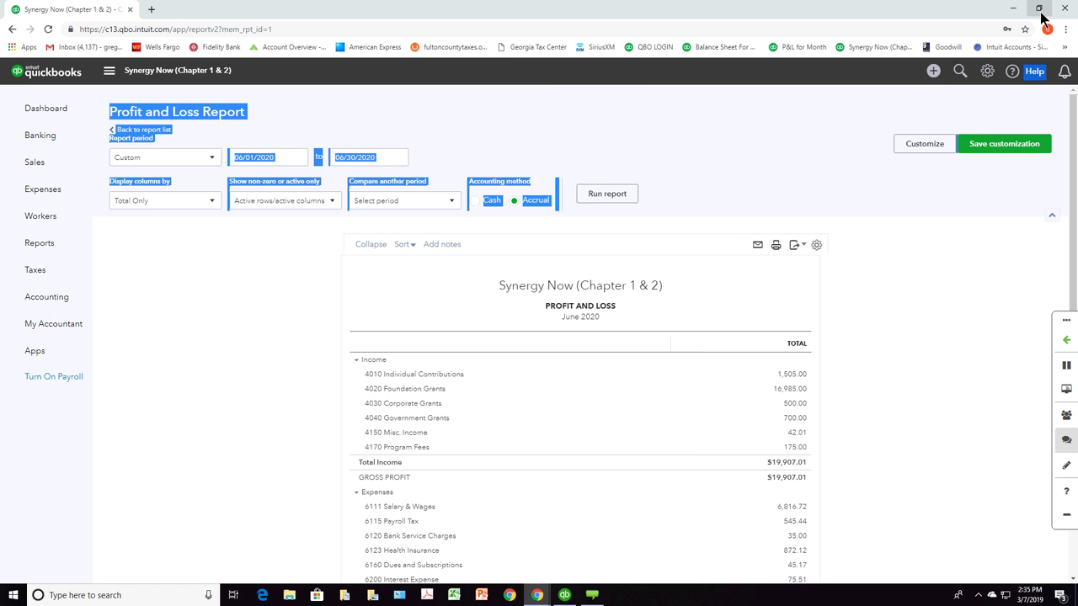
Step: Restore and resize the Profit and Loss window beside the Balance Sheet, and collapse its navigation menu to give the report more room
{"action": "left_click", "coordinate": [1039, 9]}
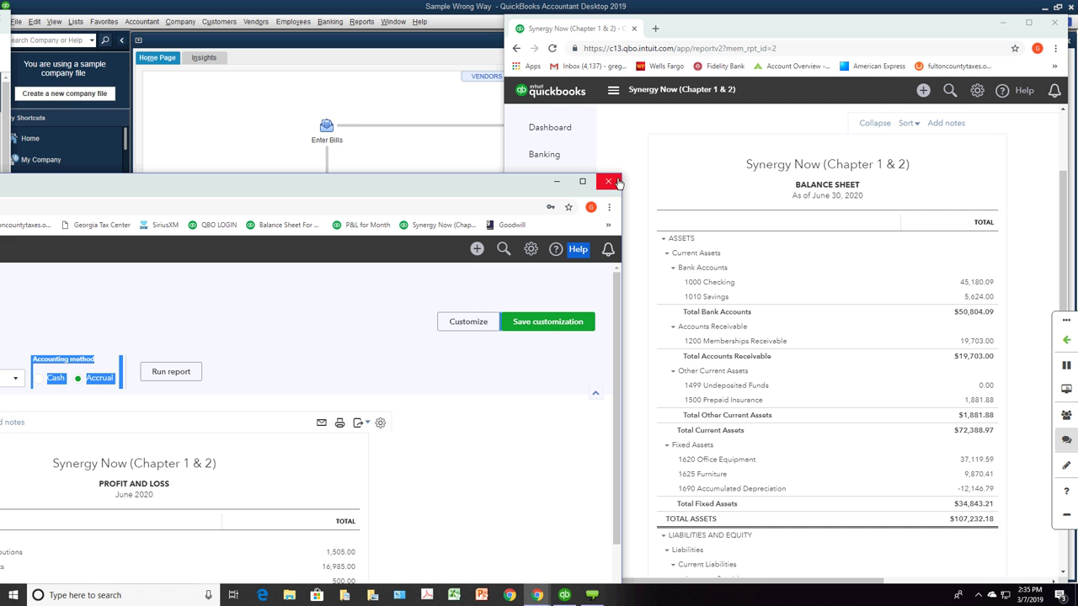
{"action": "left_click_drag", "start_coordinate": [621, 173], "coordinate": [490, 25]}
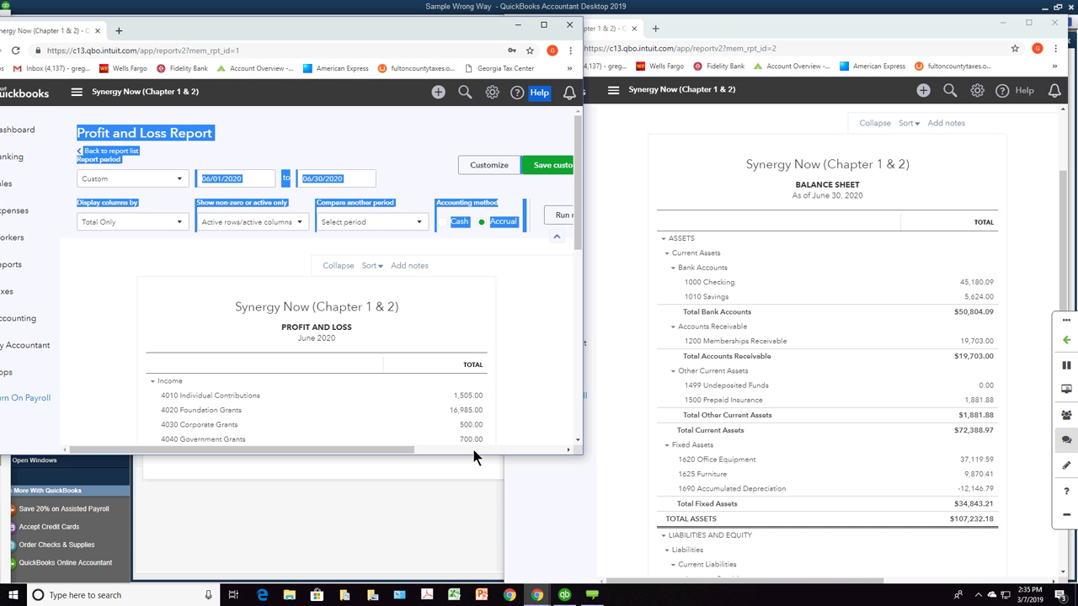
{"action": "left_click_drag", "start_coordinate": [474, 457], "coordinate": [474, 593]}
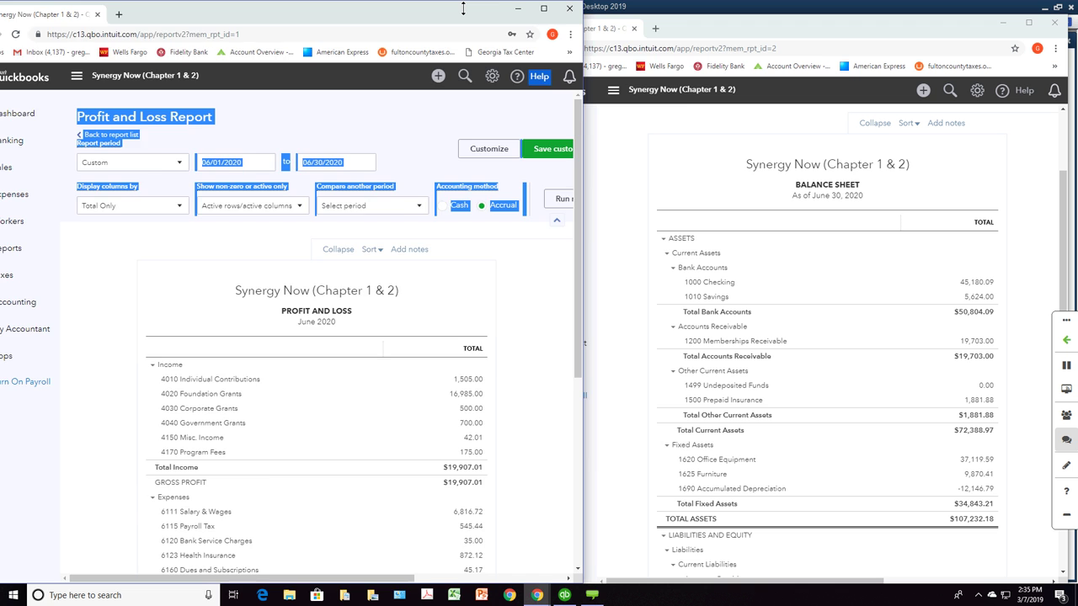
{"action": "left_click_drag", "start_coordinate": [467, 7], "coordinate": [573, 65]}
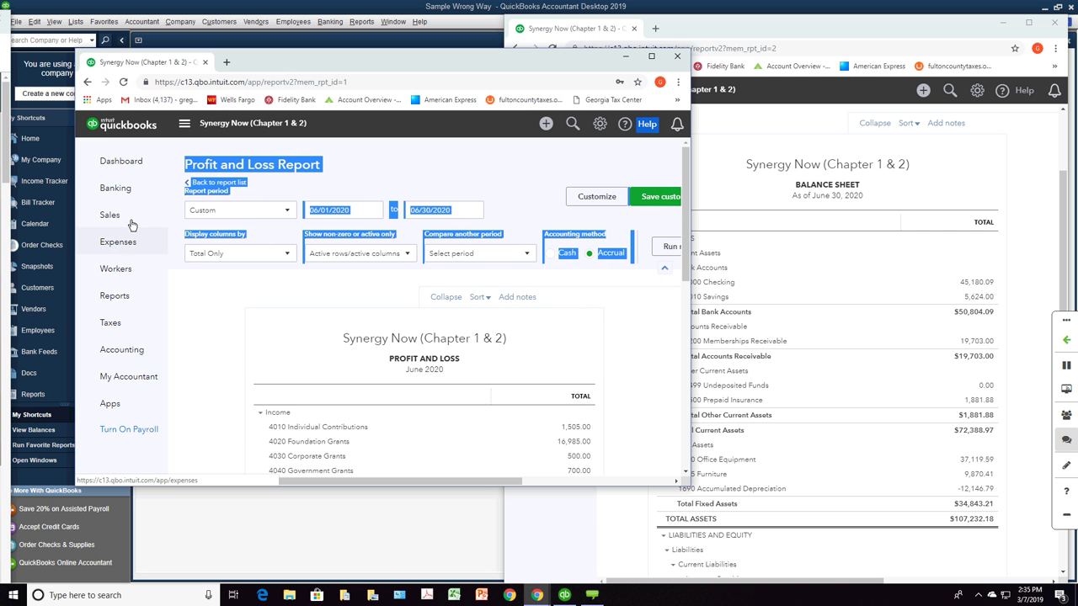
{"action": "left_click", "coordinate": [184, 125]}
{"action": "left_click", "coordinate": [603, 348]}
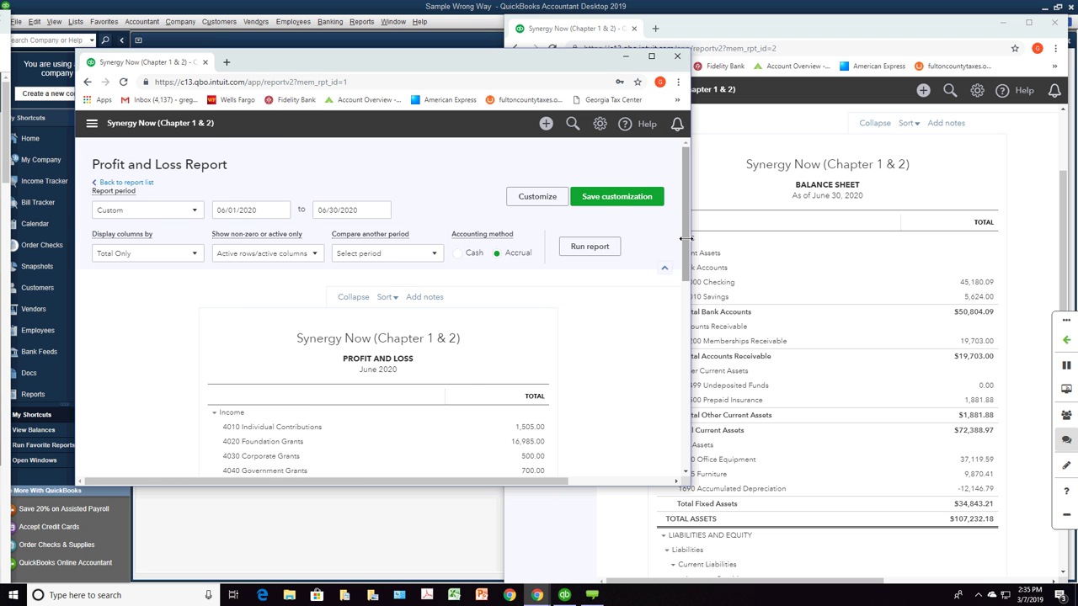
{"action": "left_click_drag", "start_coordinate": [689, 249], "coordinate": [608, 366]}
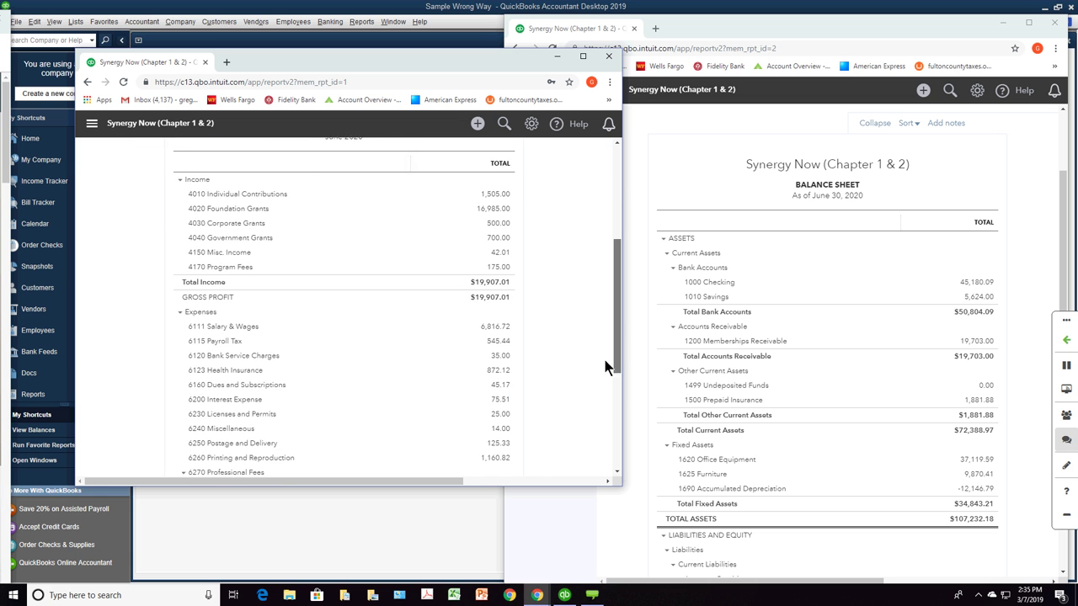
Step: Stretch the Profit and Loss window to nearly full height, narrow it, and position it beside the Balance Sheet without covering that report
{"action": "left_click_drag", "start_coordinate": [542, 488], "coordinate": [555, 579]}
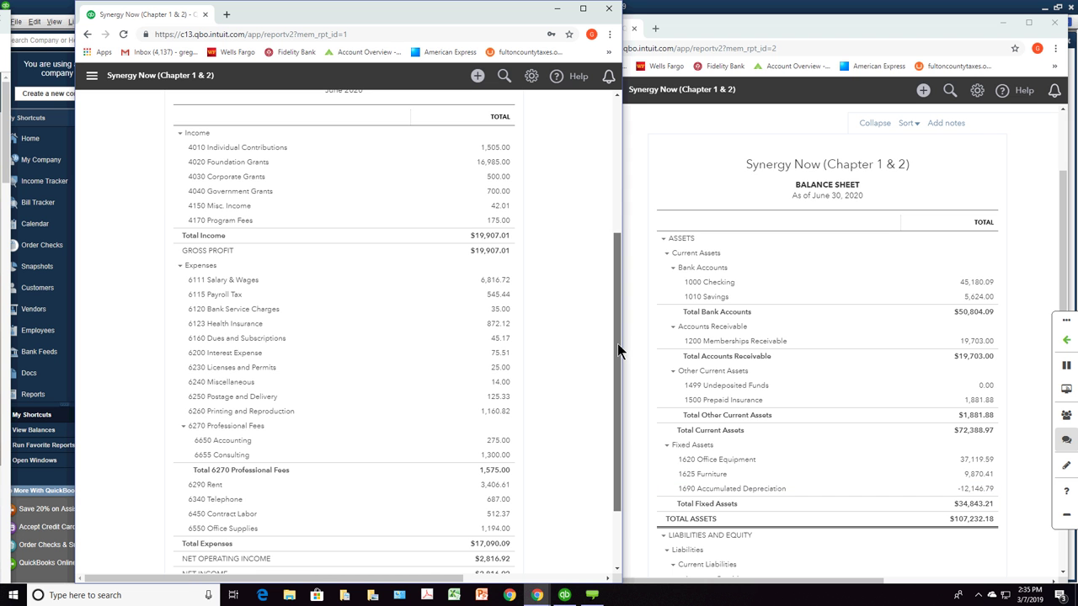
{"action": "left_click_drag", "start_coordinate": [617, 343], "coordinate": [623, 307]}
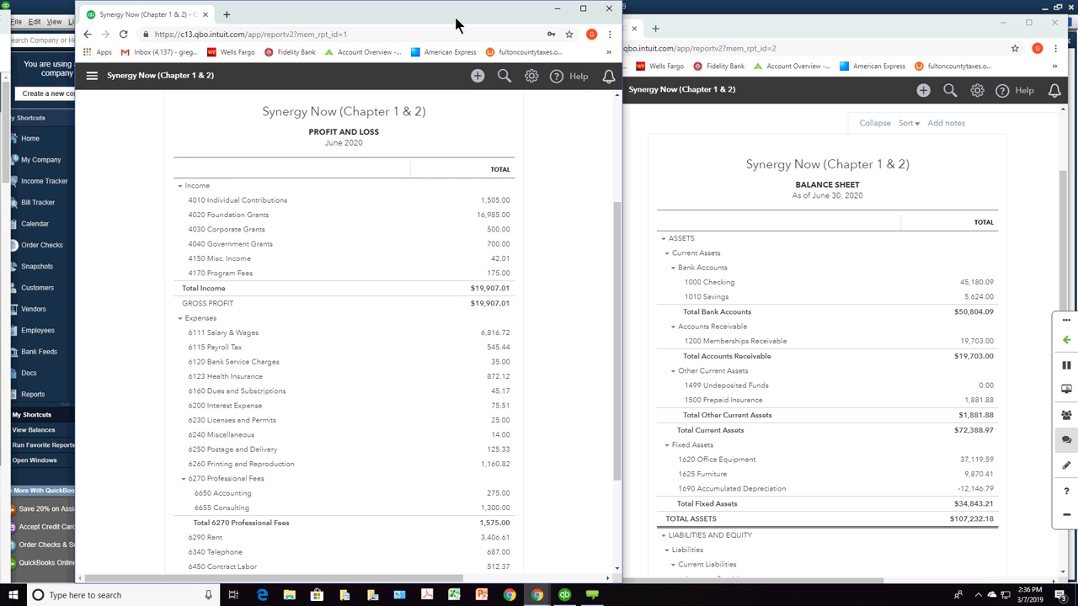
{"action": "left_click_drag", "start_coordinate": [455, 18], "coordinate": [485, 44]}
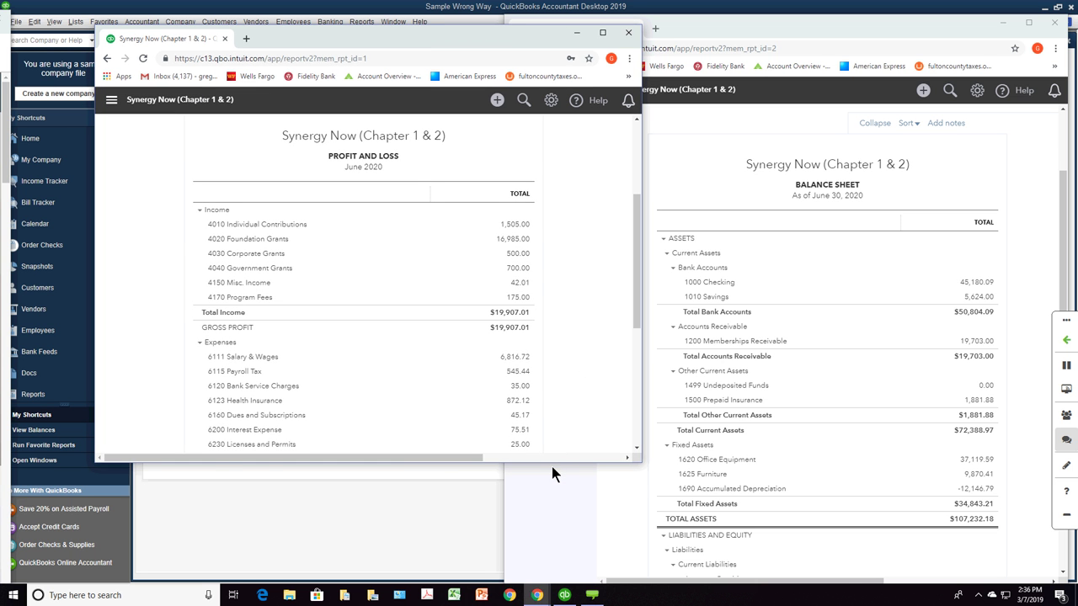
{"action": "left_click_drag", "start_coordinate": [552, 465], "coordinate": [547, 583]}
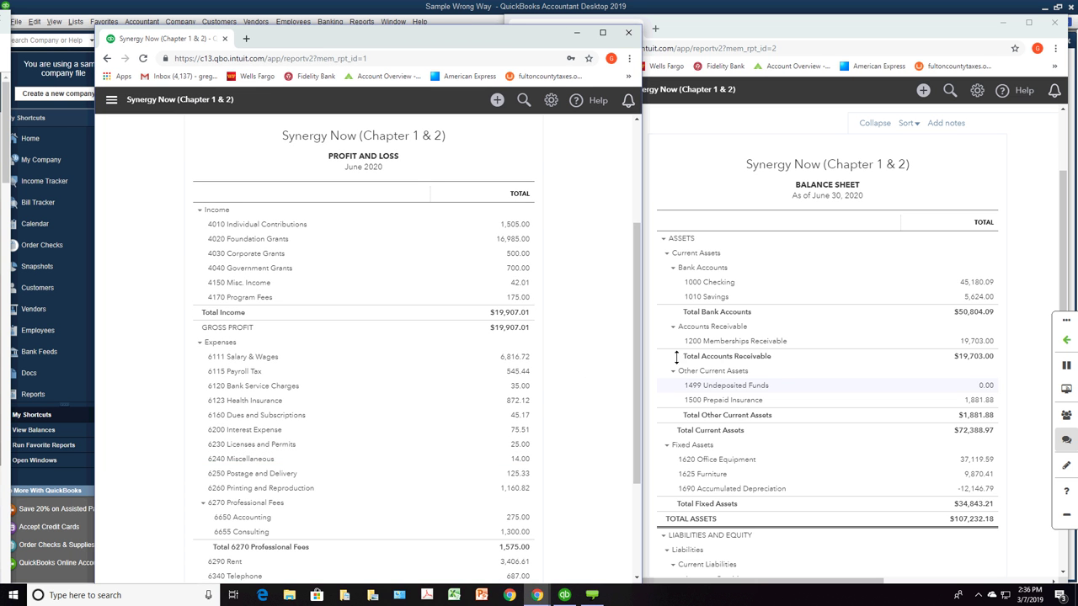
{"action": "left_click_drag", "start_coordinate": [642, 187], "coordinate": [535, 188]}
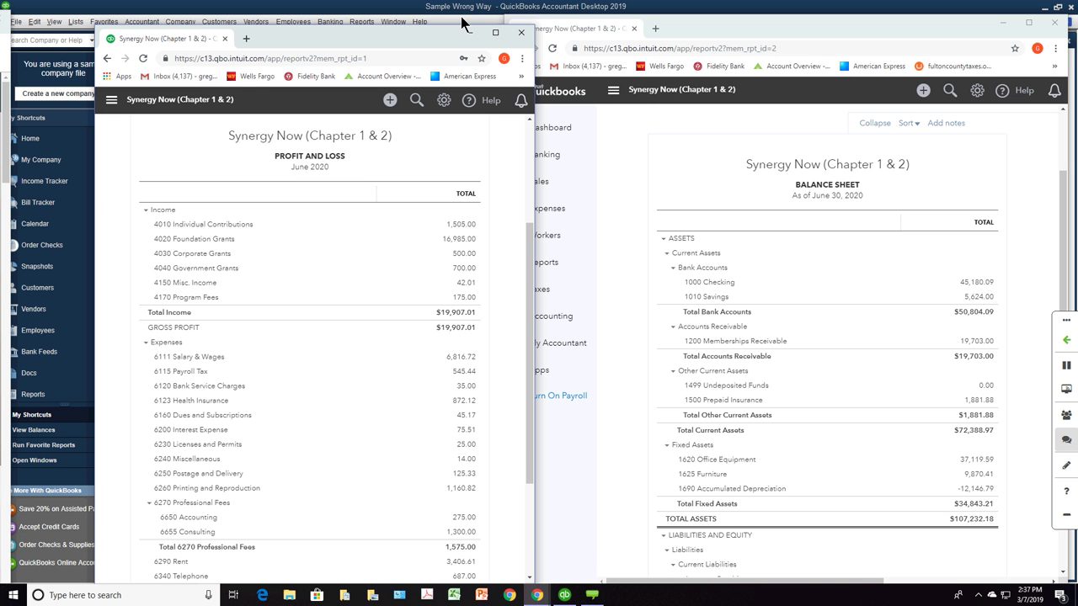
{"action": "left_click_drag", "start_coordinate": [445, 34], "coordinate": [439, 12]}
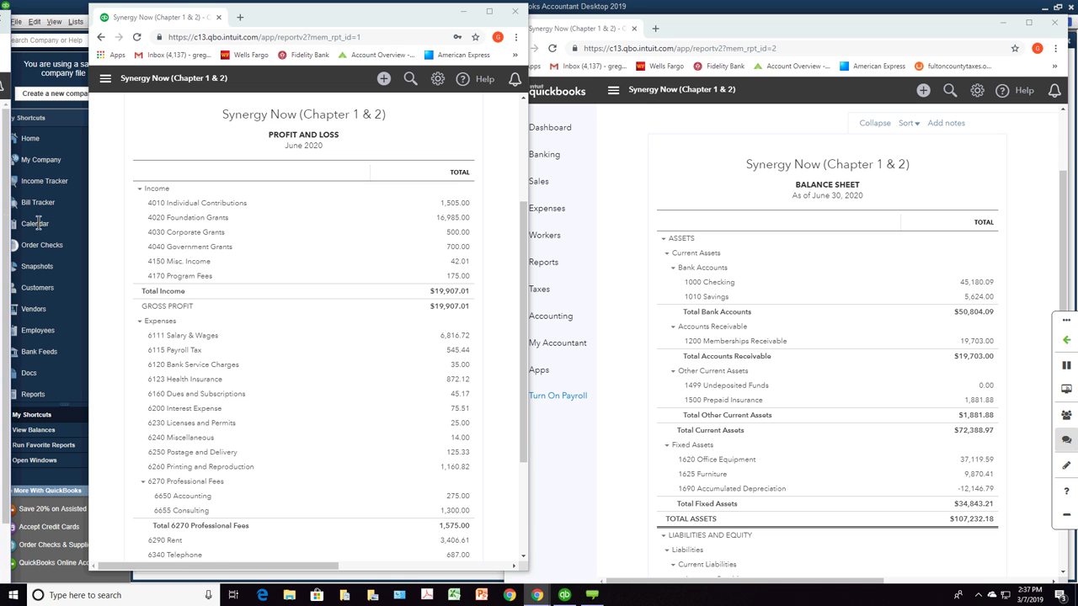
Step: Add the company dashboard tab to the Profit and Loss window and maximize that window
{"action": "left_click", "coordinate": [144, 53]}
{"action": "left_click_drag", "start_coordinate": [182, 21], "coordinate": [184, 23]}
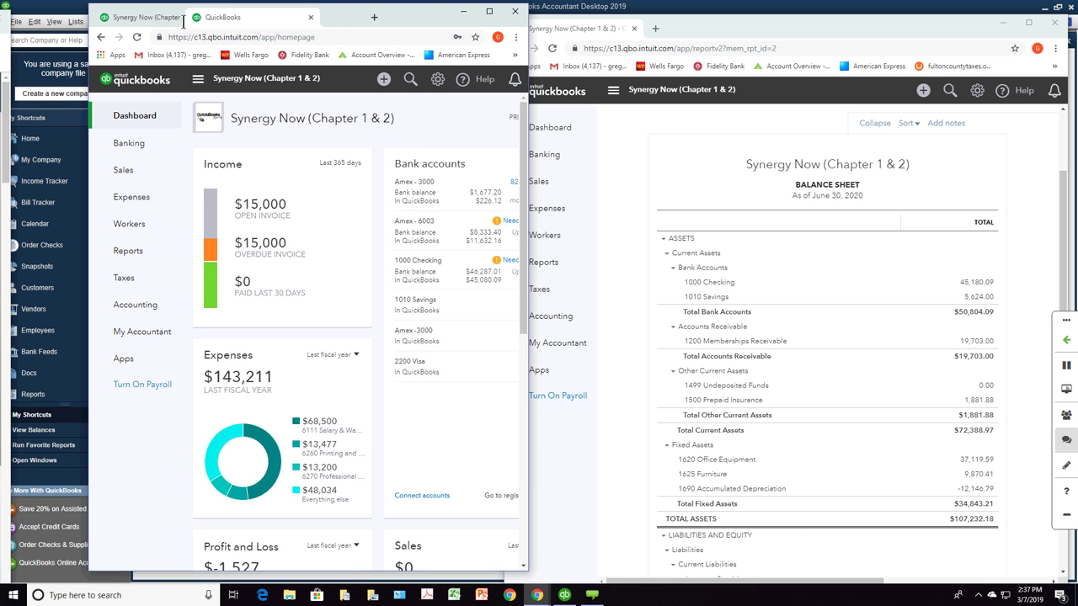
{"action": "left_click", "coordinate": [489, 13]}
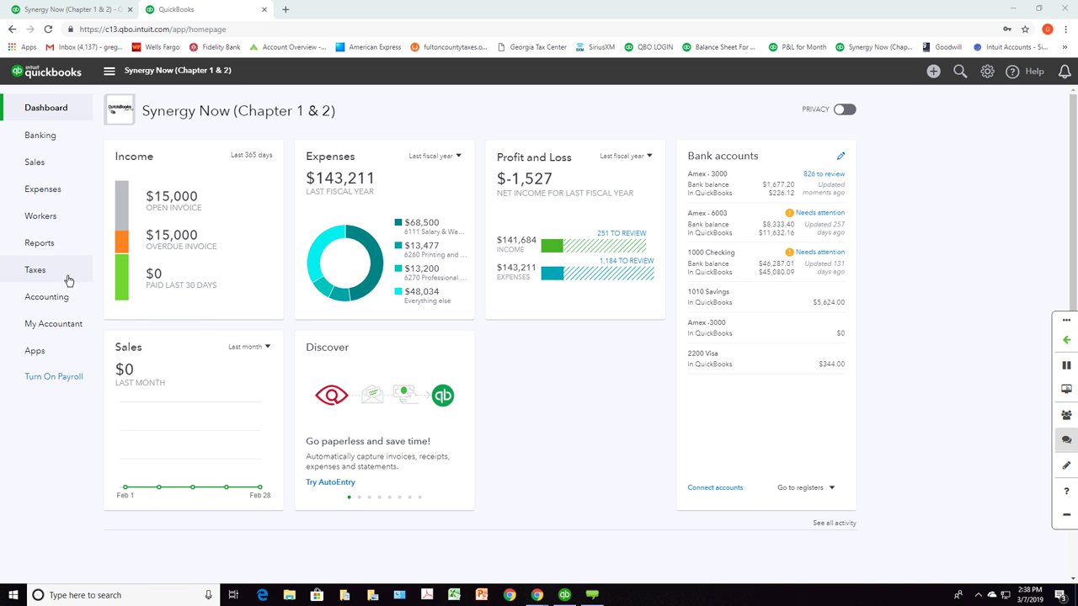
Step: Collapse the navigation menu on the dashboard and open the company's Chart of Accounts
{"action": "mouse_move", "coordinate": [63, 301]}
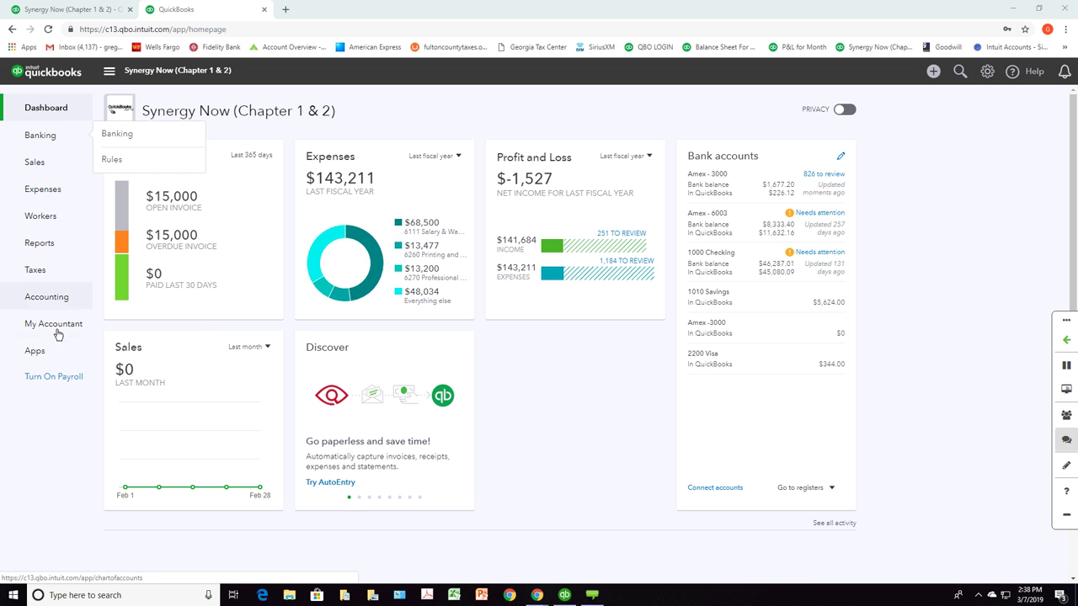
{"action": "left_click", "coordinate": [108, 71]}
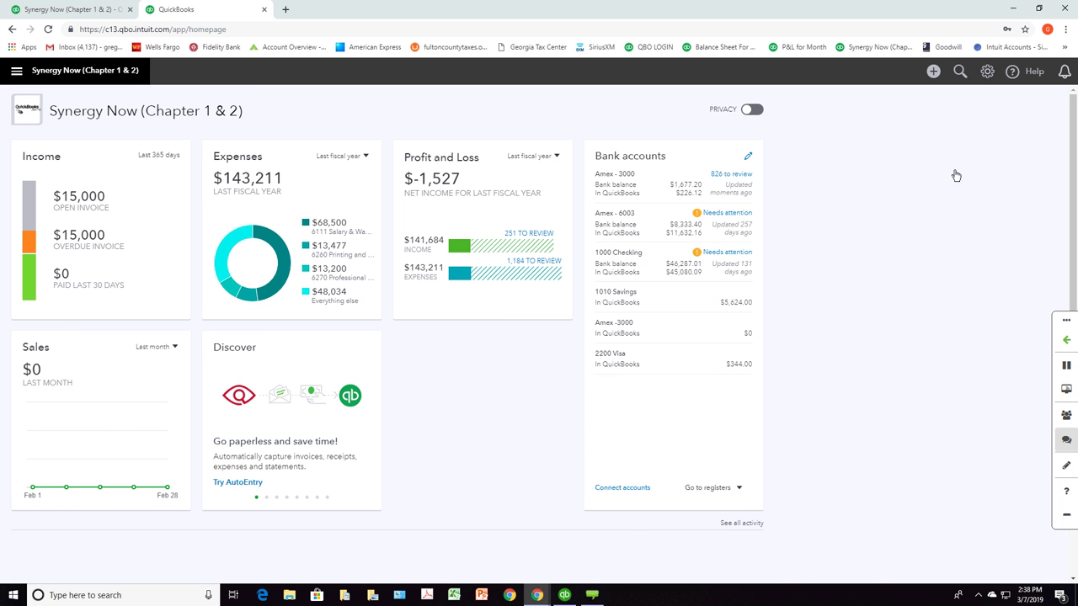
{"action": "left_click", "coordinate": [987, 73]}
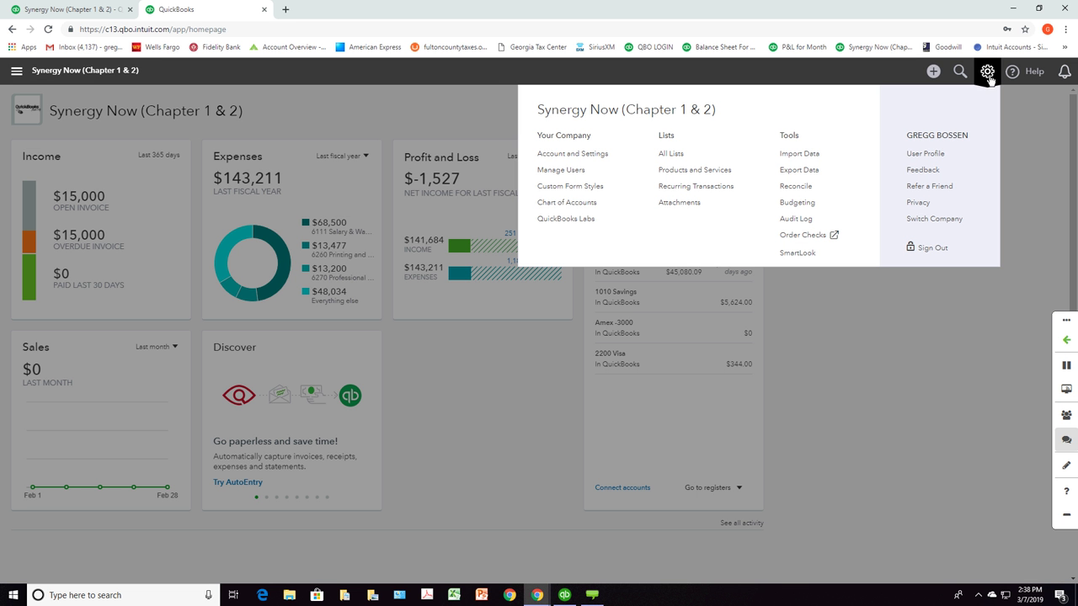
{"action": "left_click", "coordinate": [590, 204]}
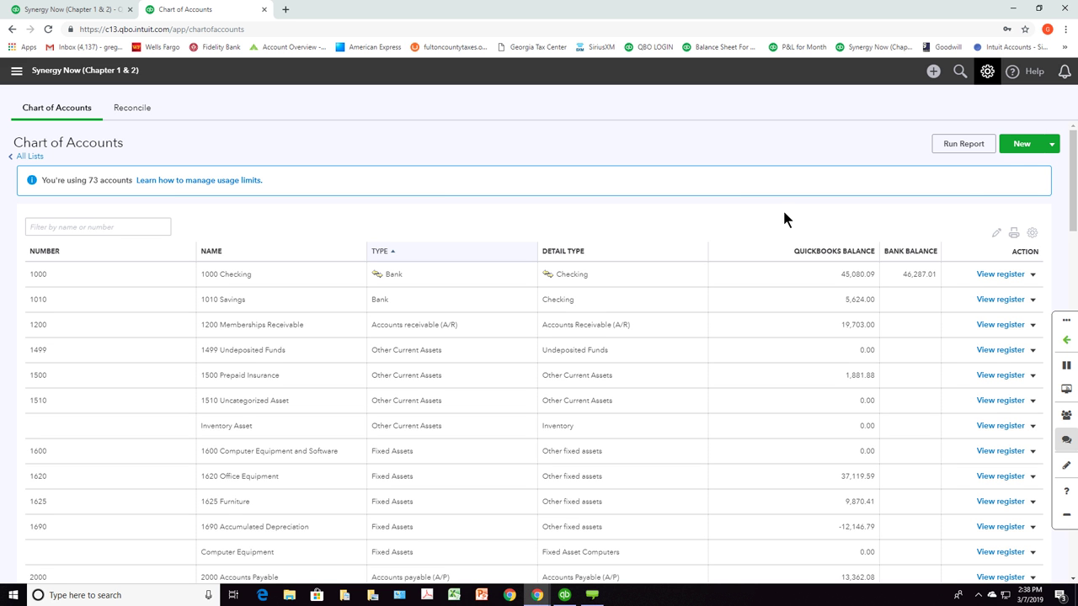
Step: Start a new account in the Chart of Accounts and look through the available account types
{"action": "left_click", "coordinate": [1020, 145]}
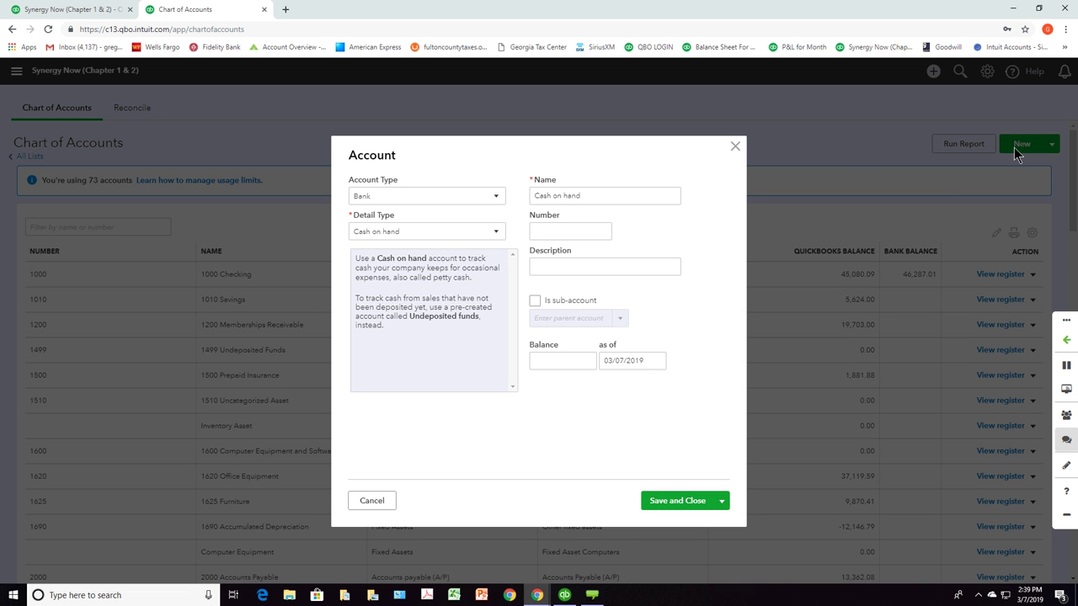
{"action": "left_click", "coordinate": [496, 198]}
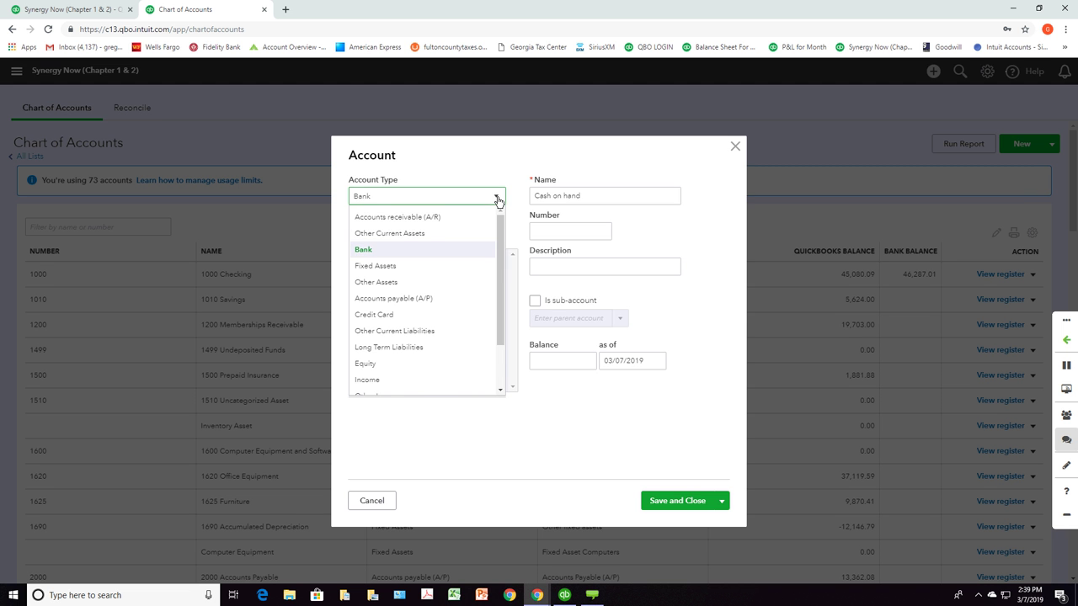
{"action": "scroll", "coordinate": [504, 284], "scroll_direction": "down", "scroll_amount": 2}
{"action": "scroll", "coordinate": [504, 284], "scroll_direction": "up", "scroll_amount": 2}
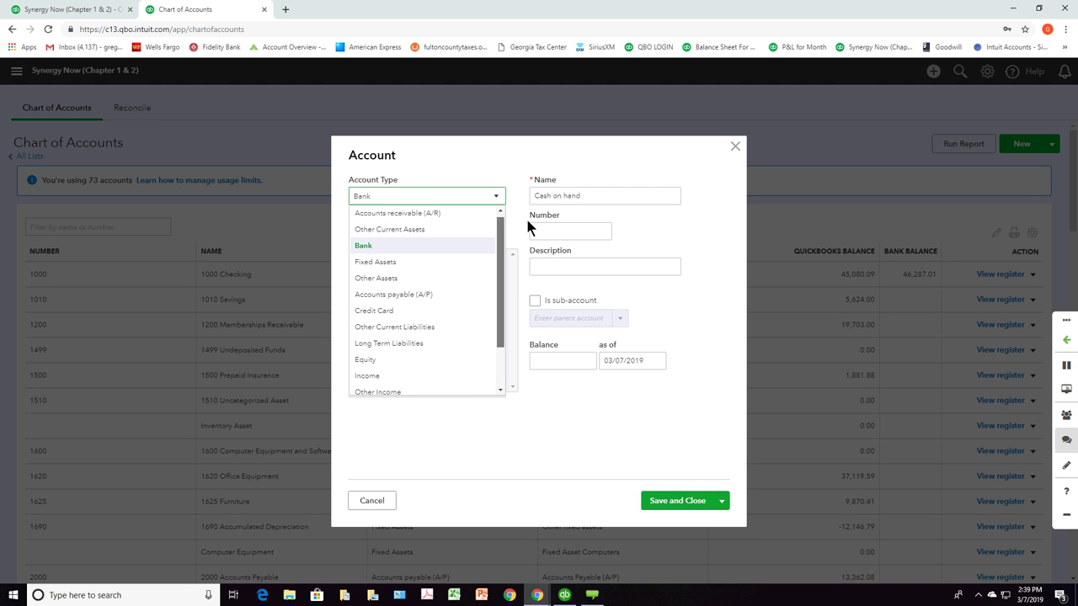
{"action": "scroll", "coordinate": [506, 285], "scroll_direction": "down", "scroll_amount": 2}
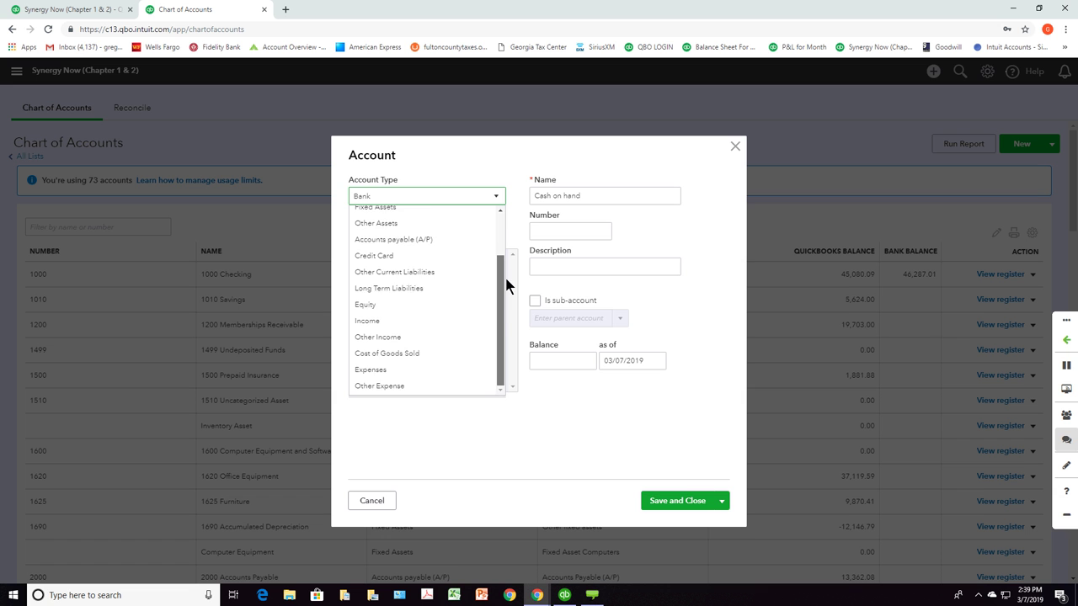
{"action": "scroll", "coordinate": [506, 284], "scroll_direction": "up", "scroll_amount": 2}
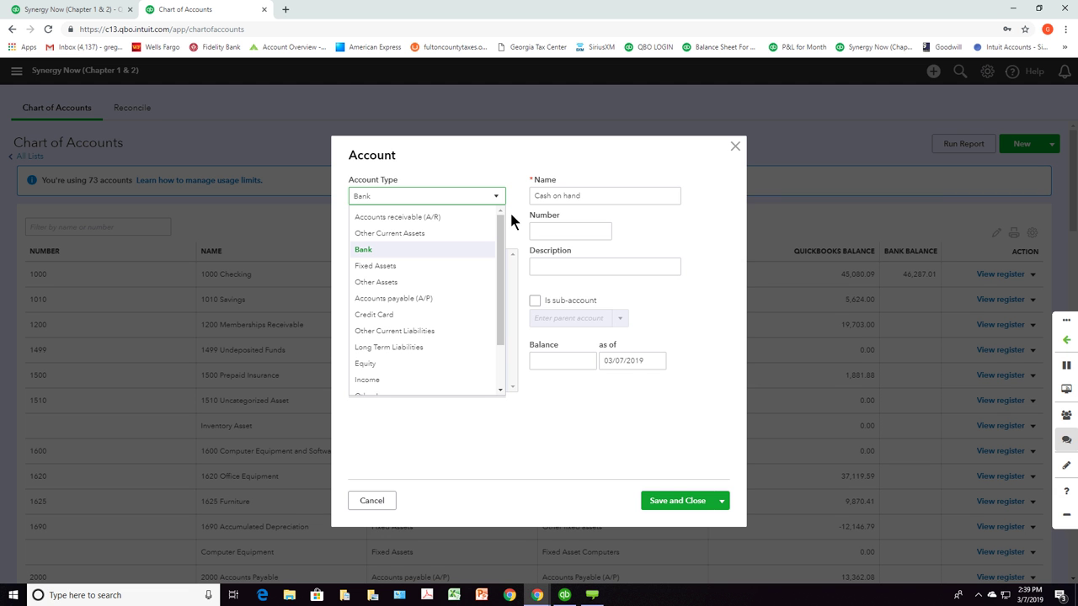
Step: Try the Income account type for the new account, and switch the type back to Bank
{"action": "left_click", "coordinate": [367, 379]}
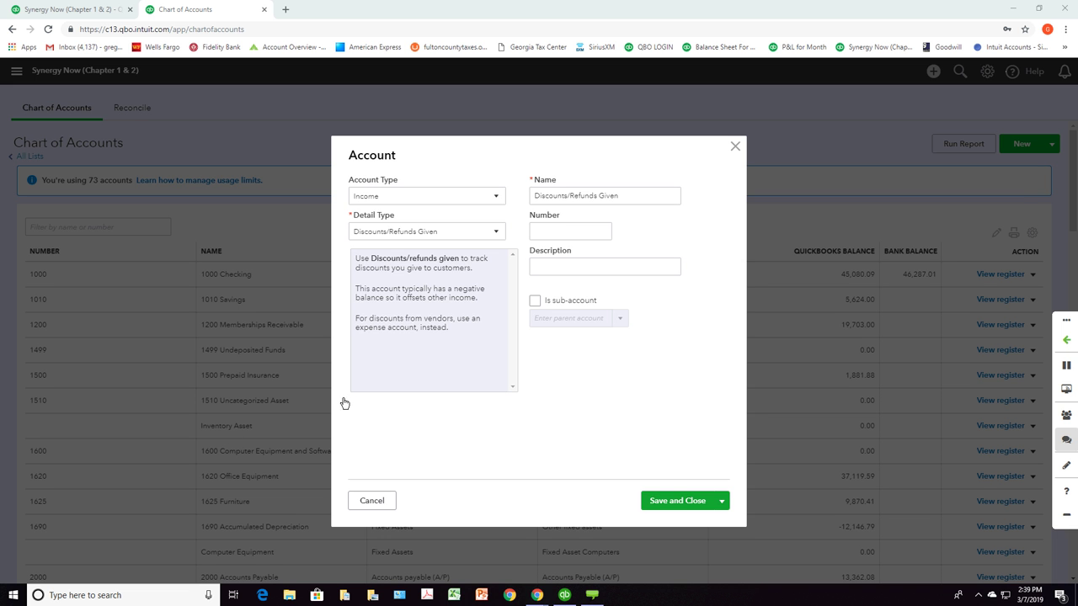
{"action": "left_click", "coordinate": [498, 201]}
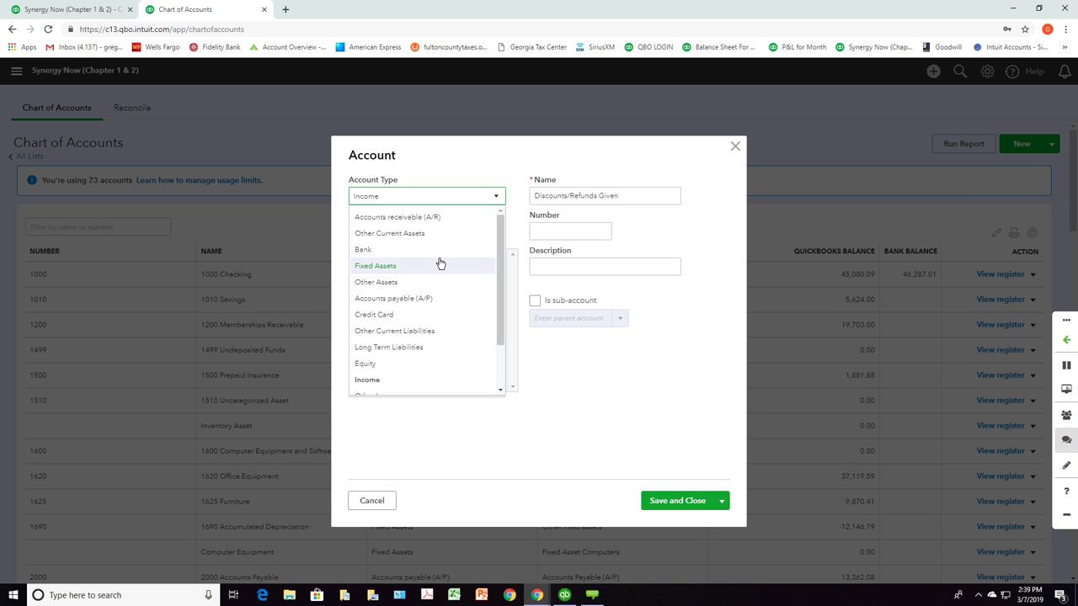
{"action": "left_click", "coordinate": [371, 249]}
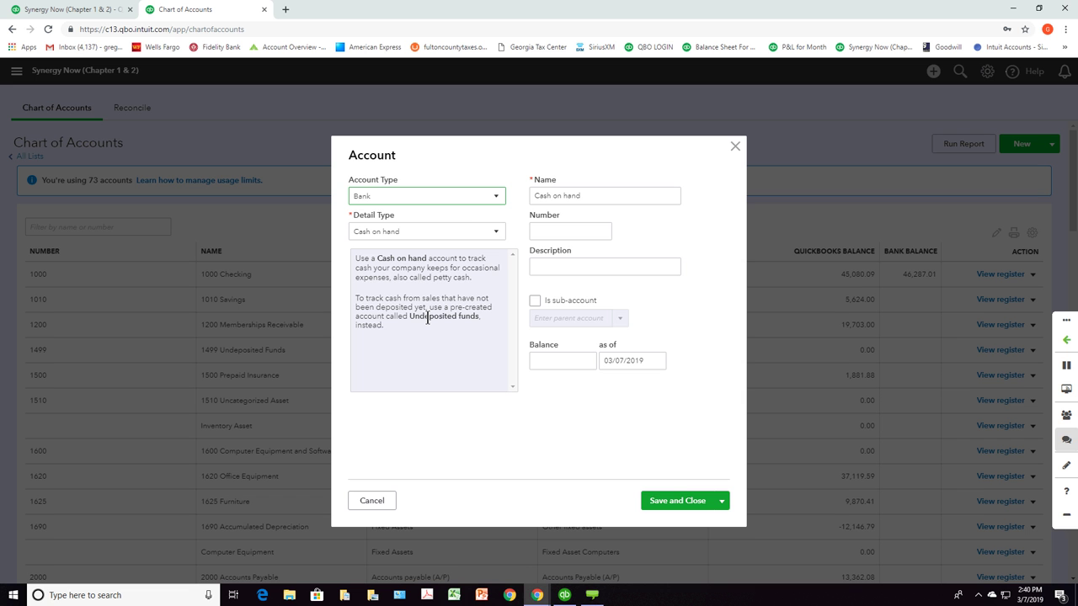
Step: Review the full list of account types and set the new account's type to Fixed Assets
{"action": "left_click", "coordinate": [496, 198]}
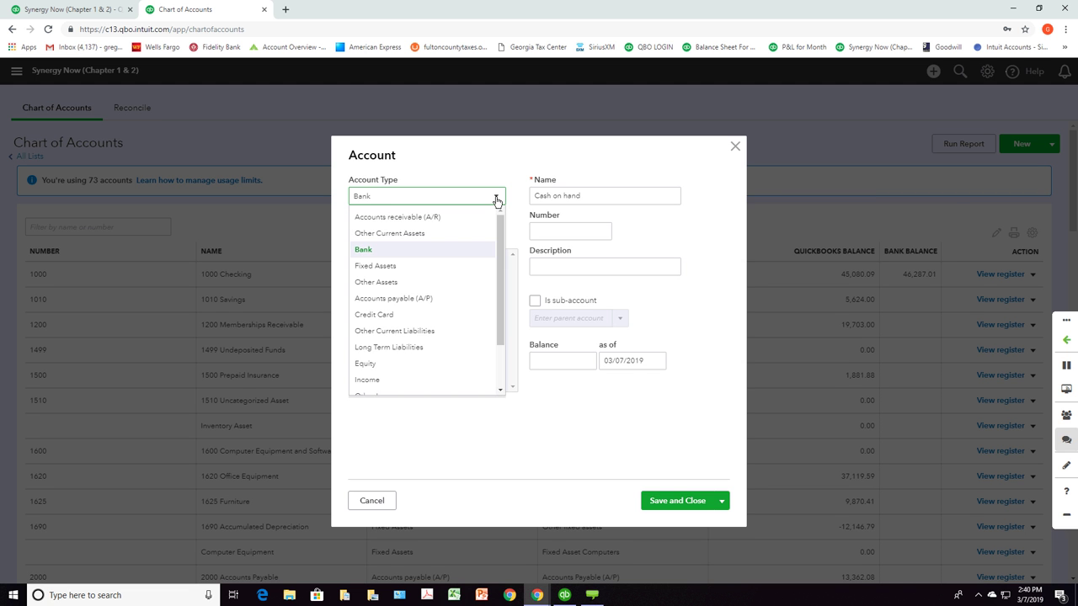
{"action": "left_click_drag", "start_coordinate": [498, 226], "coordinate": [485, 293]}
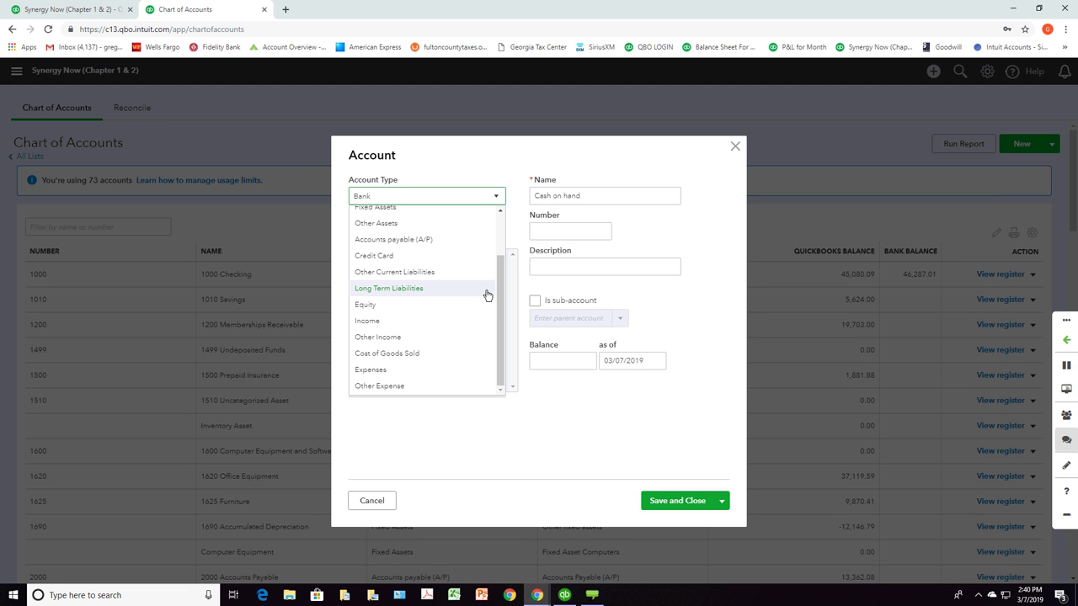
{"action": "scroll", "coordinate": [500, 289], "scroll_direction": "up", "scroll_amount": 2}
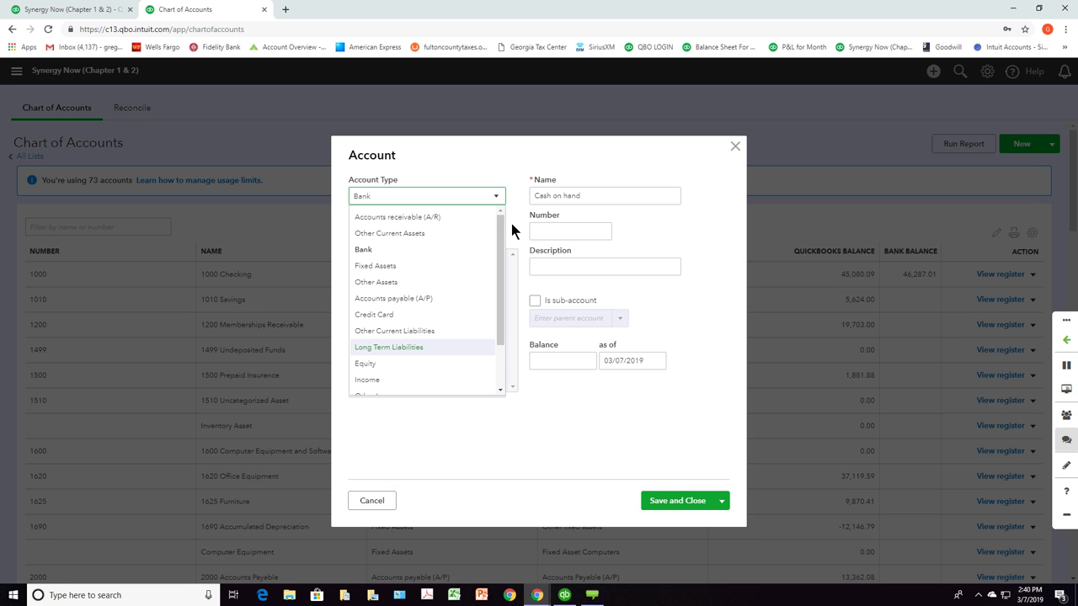
{"action": "left_click_drag", "start_coordinate": [501, 225], "coordinate": [520, 213]}
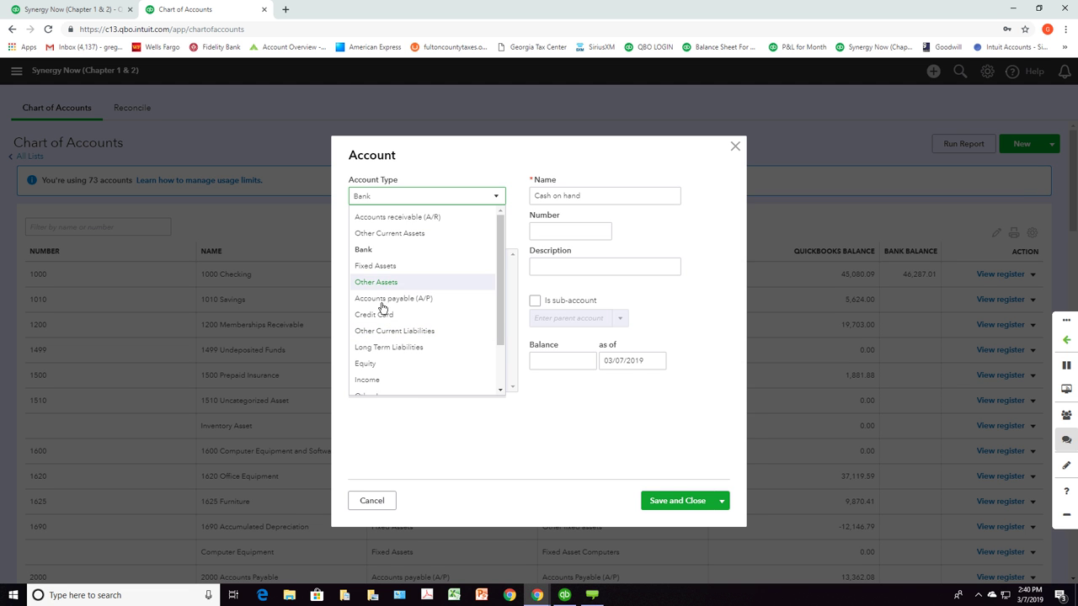
{"action": "left_click", "coordinate": [409, 266]}
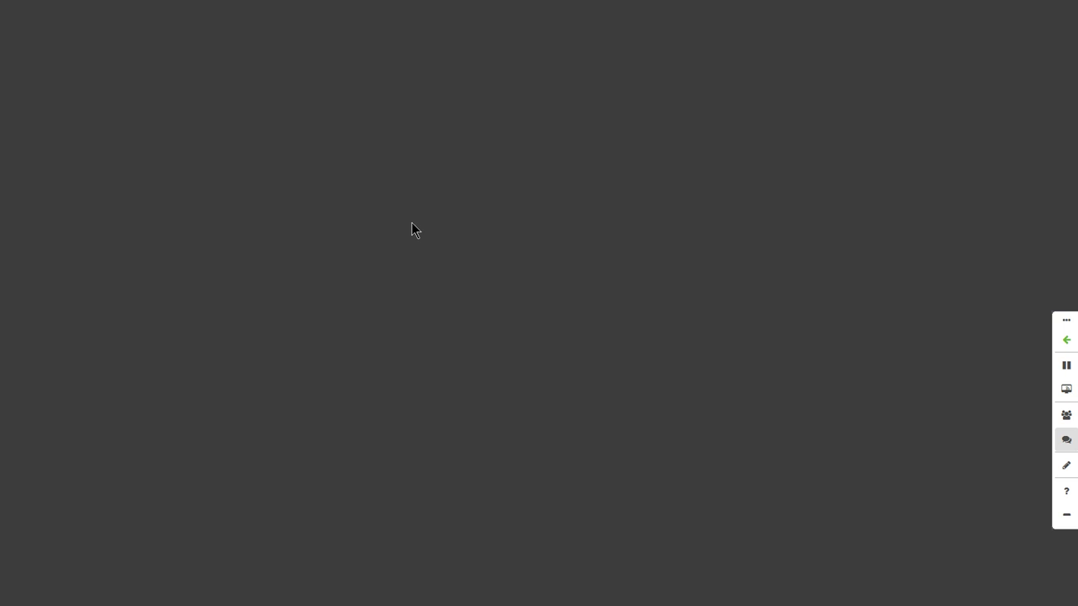
{"action": "left_click", "coordinate": [412, 224]}
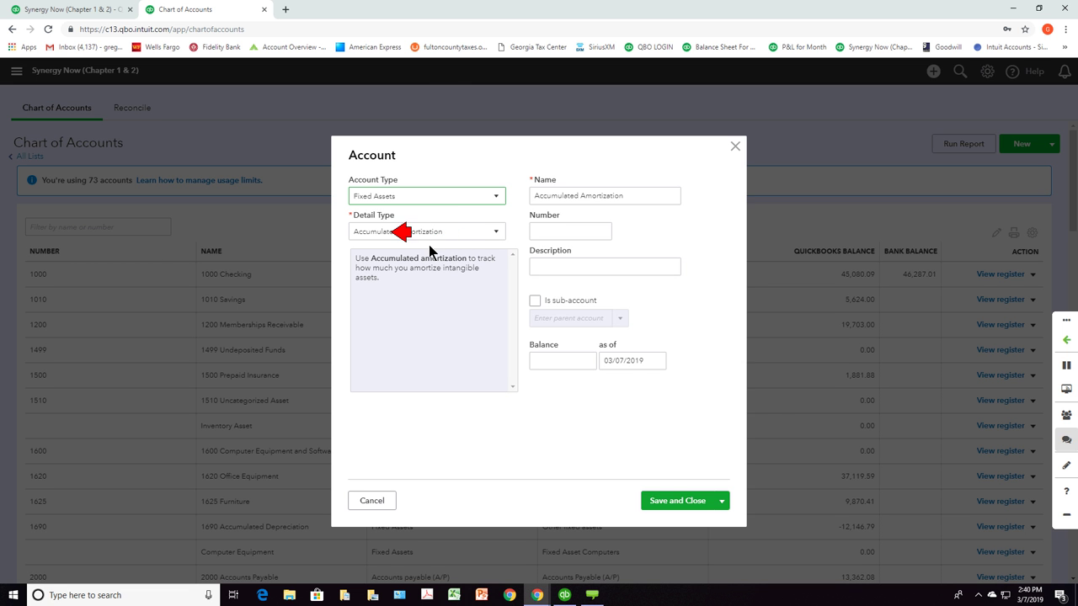
{"action": "left_click", "coordinate": [455, 244]}
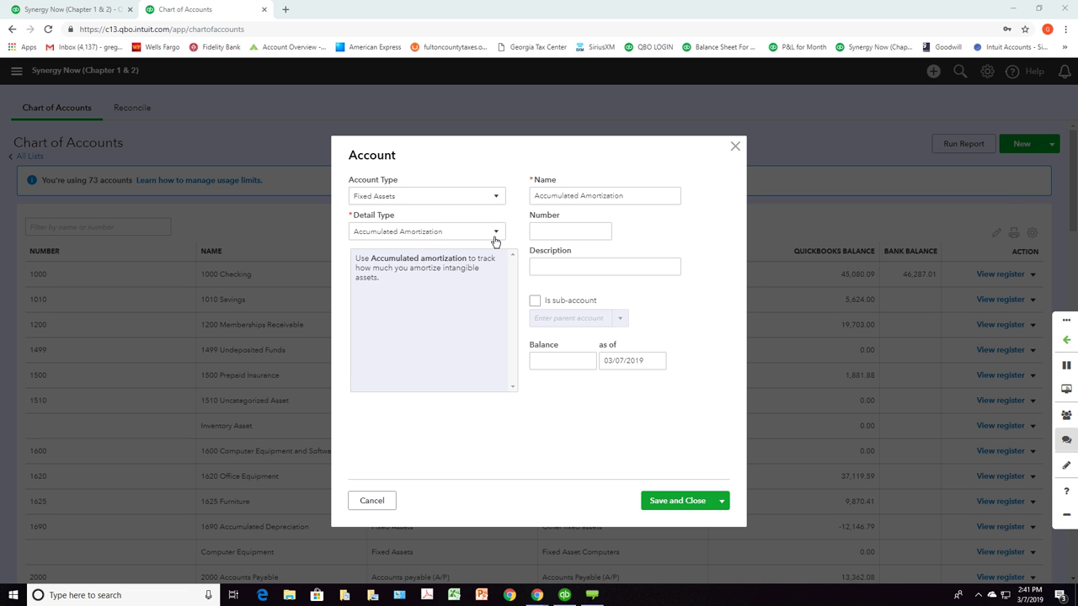
Step: Look through the fixed asset detail types and set the new account's detail type to Fixed Asset Computers
{"action": "left_click", "coordinate": [495, 233]}
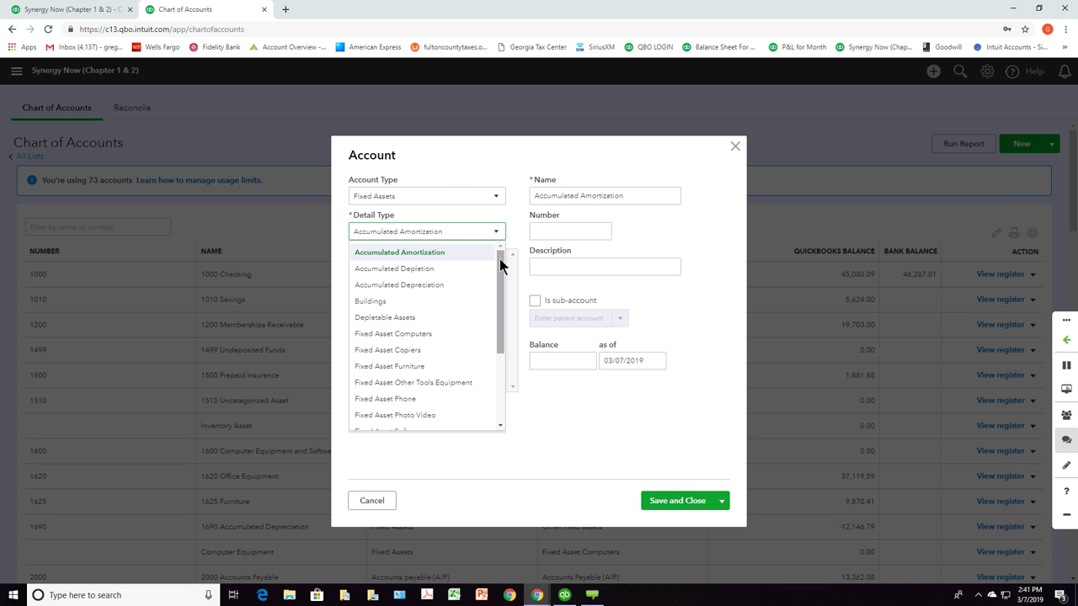
{"action": "mouse_move", "coordinate": [499, 259]}
{"action": "left_mouse_down"}
{"action": "mouse_move", "coordinate": [493, 320]}
{"action": "mouse_move", "coordinate": [512, 249]}
{"action": "mouse_move", "coordinate": [497, 353]}
{"action": "mouse_move", "coordinate": [510, 262]}
{"action": "left_mouse_up"}
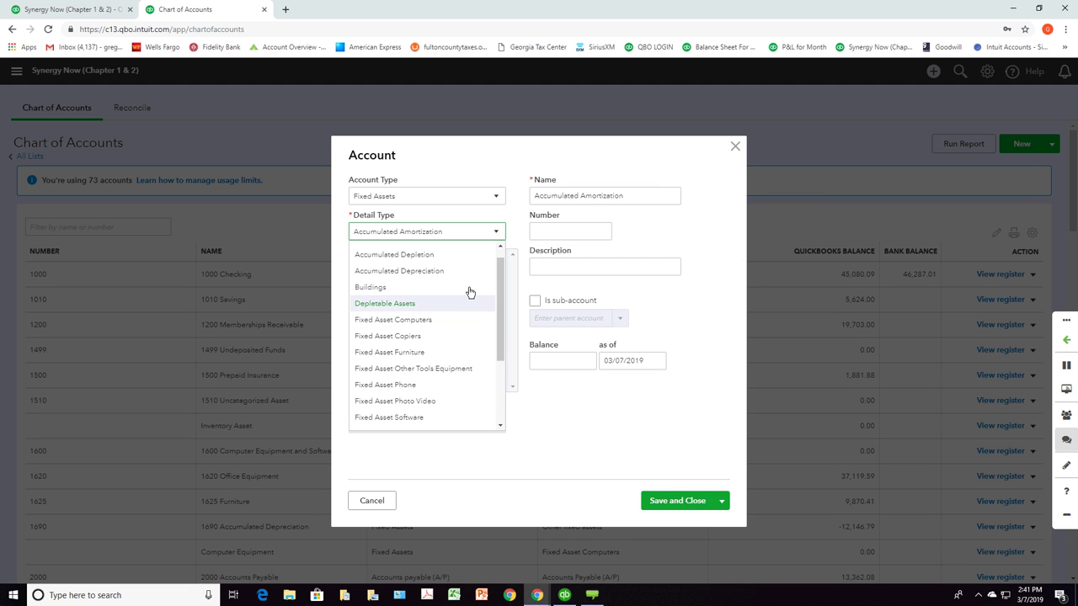
{"action": "left_click_drag", "start_coordinate": [623, 193], "coordinate": [510, 199]}
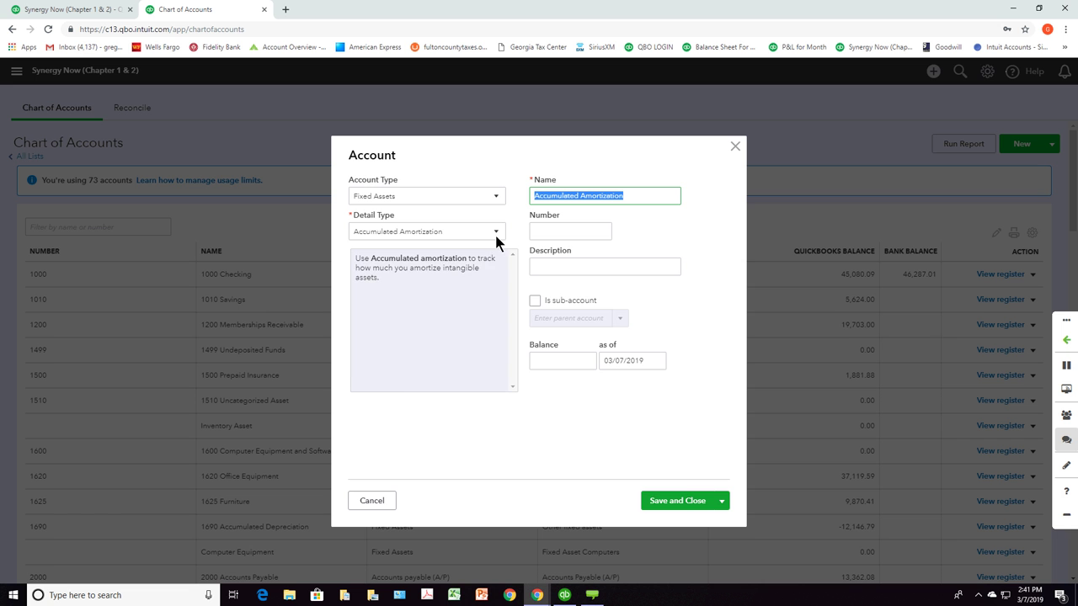
{"action": "left_click", "coordinate": [497, 234]}
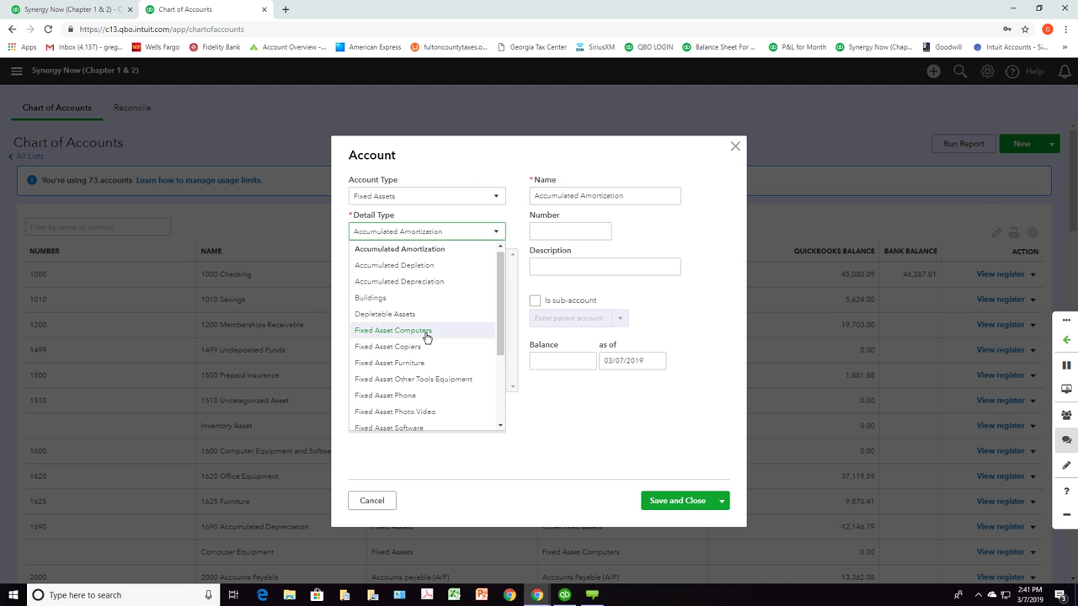
{"action": "left_click", "coordinate": [426, 333]}
Step: Name the new fixed asset account "Computer Equipment and Software" and give it the number 1610
{"action": "left_click_drag", "start_coordinate": [623, 196], "coordinate": [512, 200]}
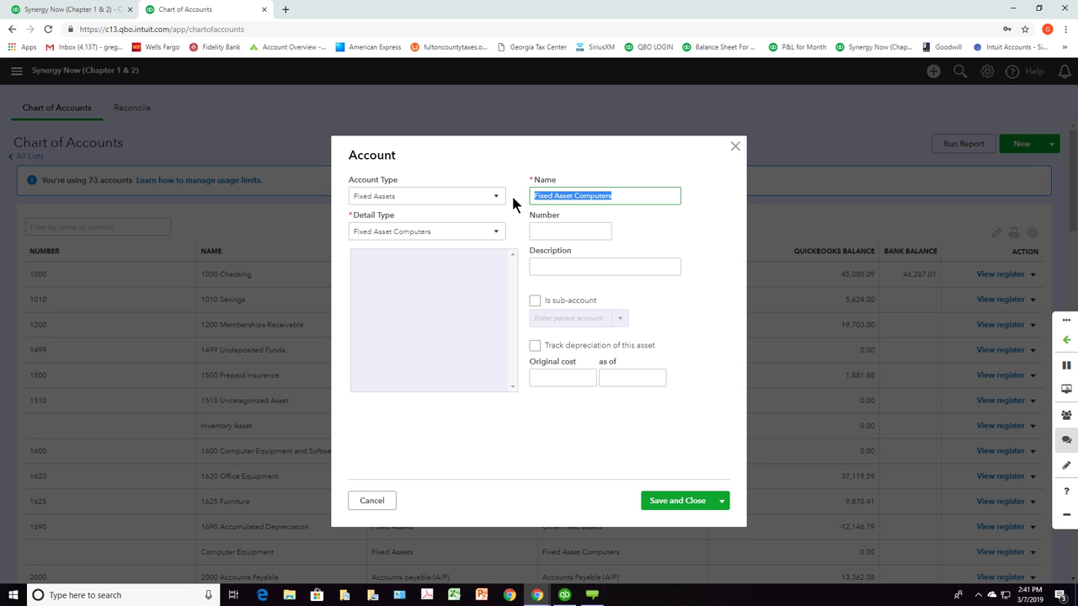
{"action": "type", "text": "Computer E"}
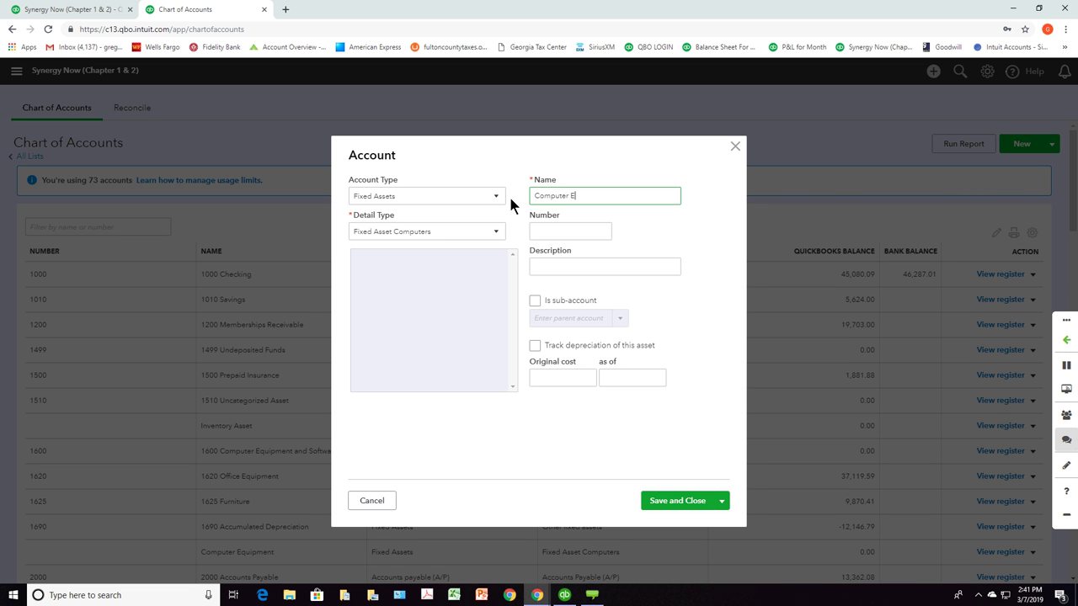
{"action": "type", "text": "quipment and Software"}
{"action": "left_click", "coordinate": [559, 233]}
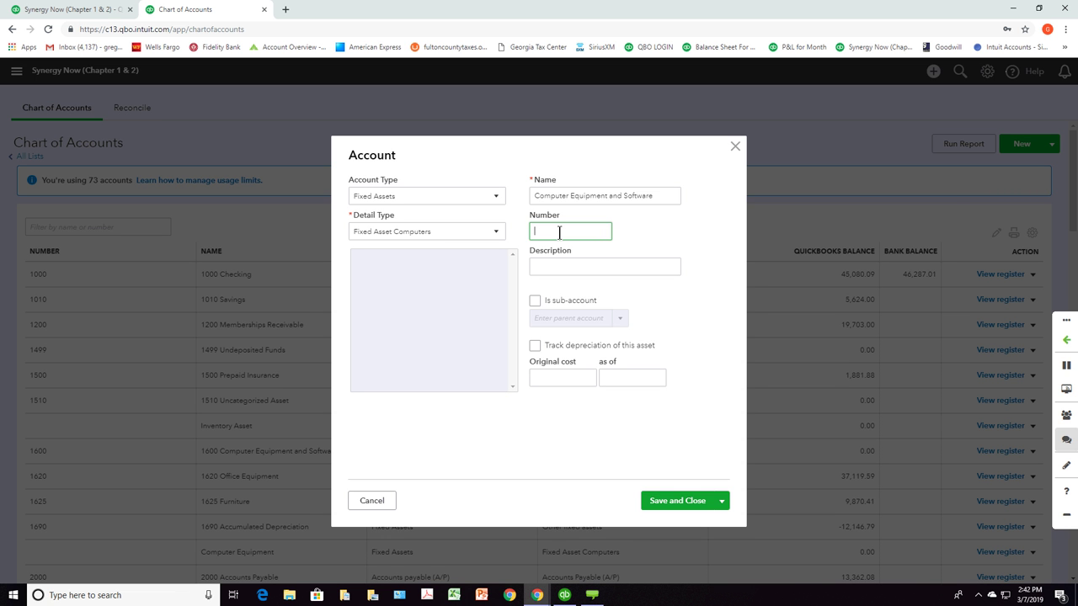
{"action": "type", "text": "1610"}
{"action": "triple_click", "coordinate": [654, 197]}
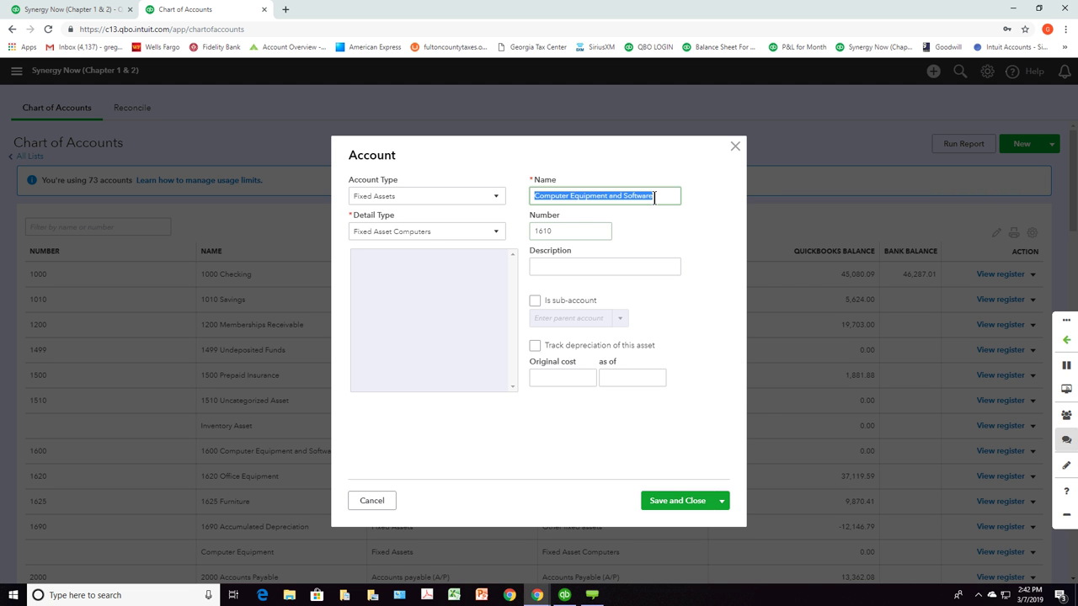
Step: Change the new account's name to "Computer Equipment and Softwares" and save the account
{"action": "left_click", "coordinate": [653, 197]}
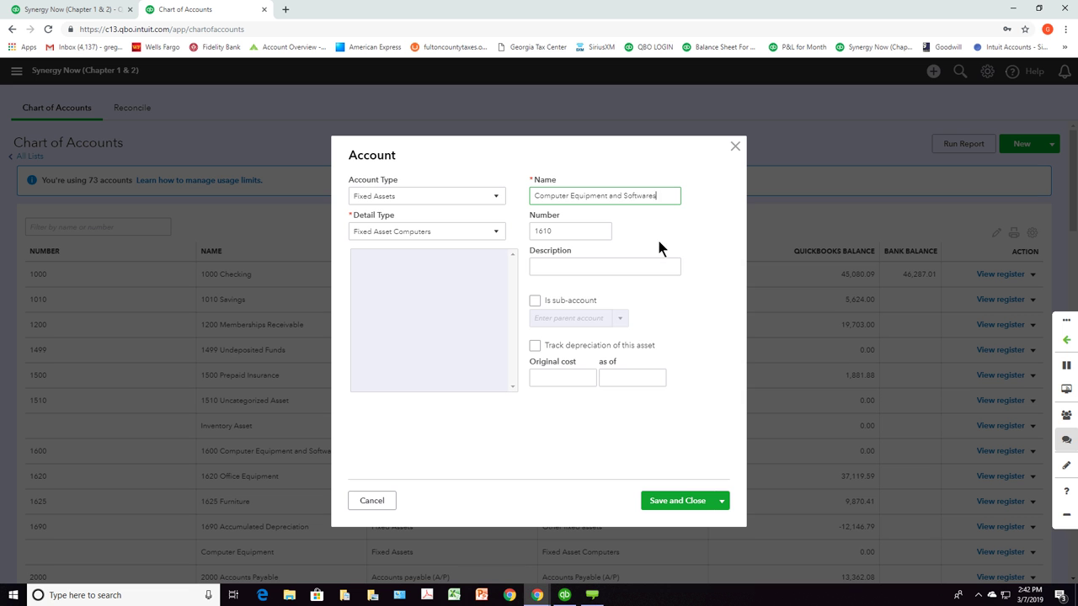
{"action": "type", "text": "s"}
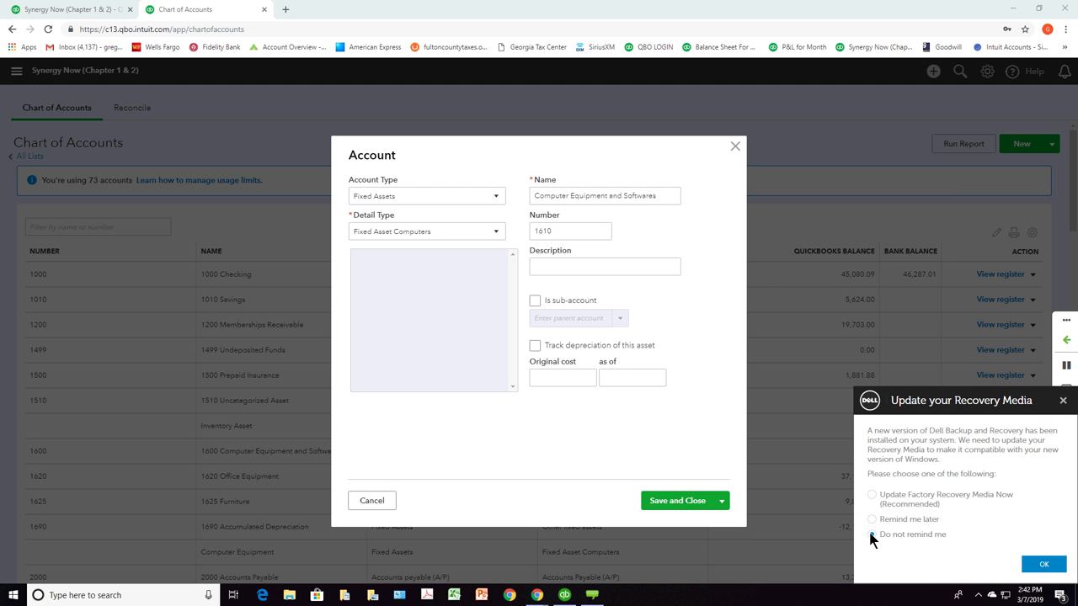
{"action": "left_click", "coordinate": [817, 476]}
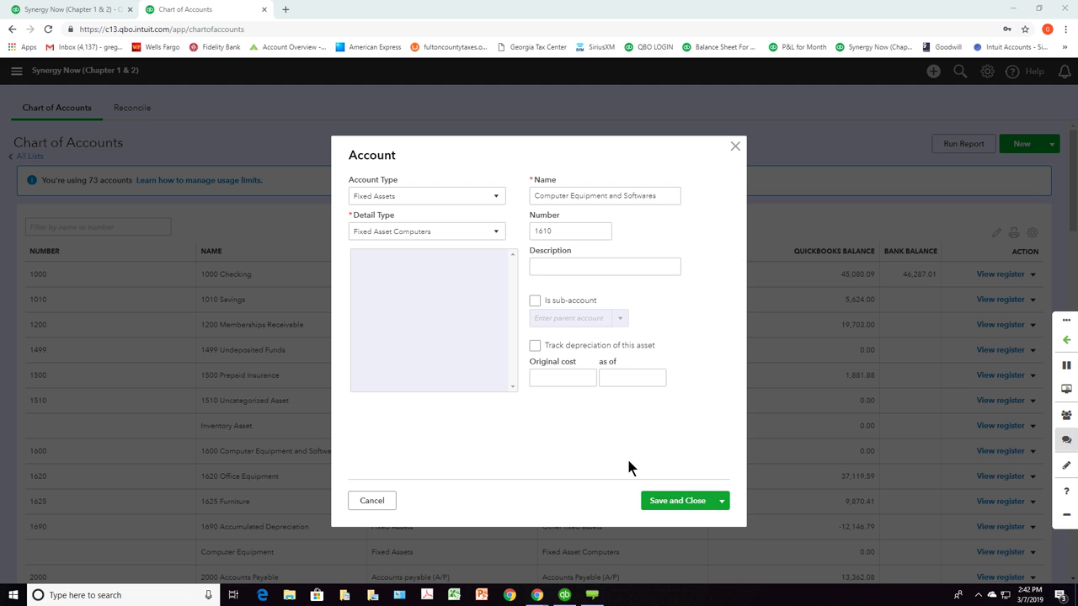
{"action": "left_click", "coordinate": [678, 501]}
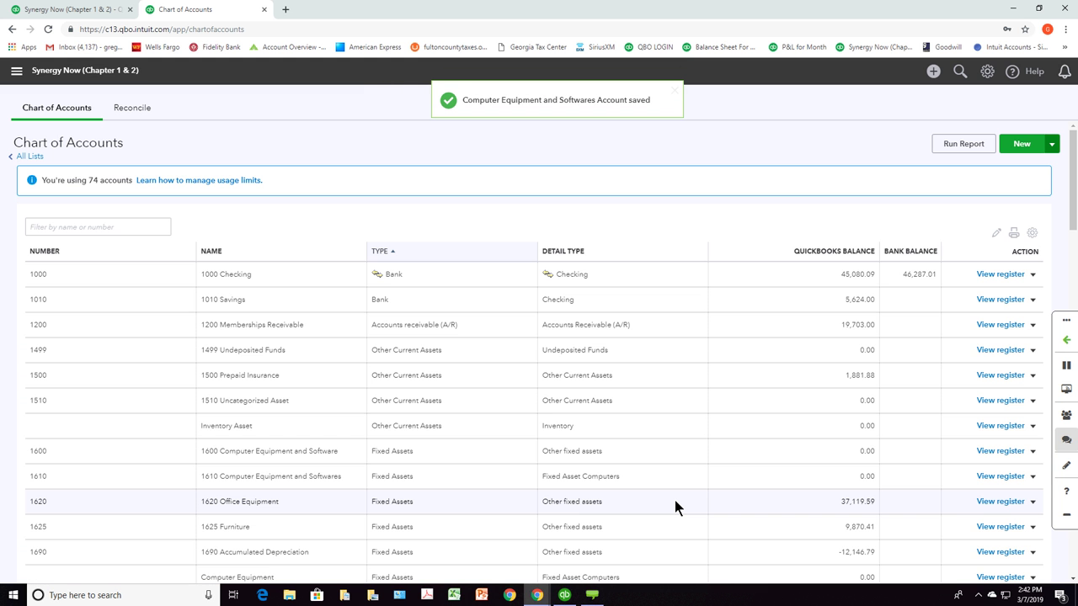
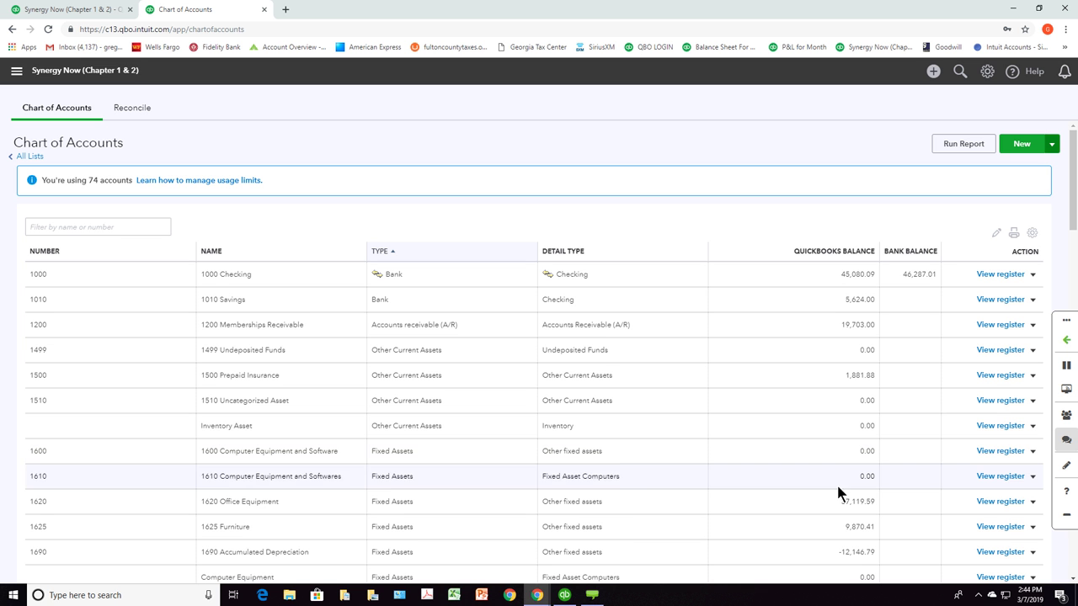
Step: Make the 1610 Computer Equipment and Softwares account inactive
{"action": "left_click", "coordinate": [1032, 477]}
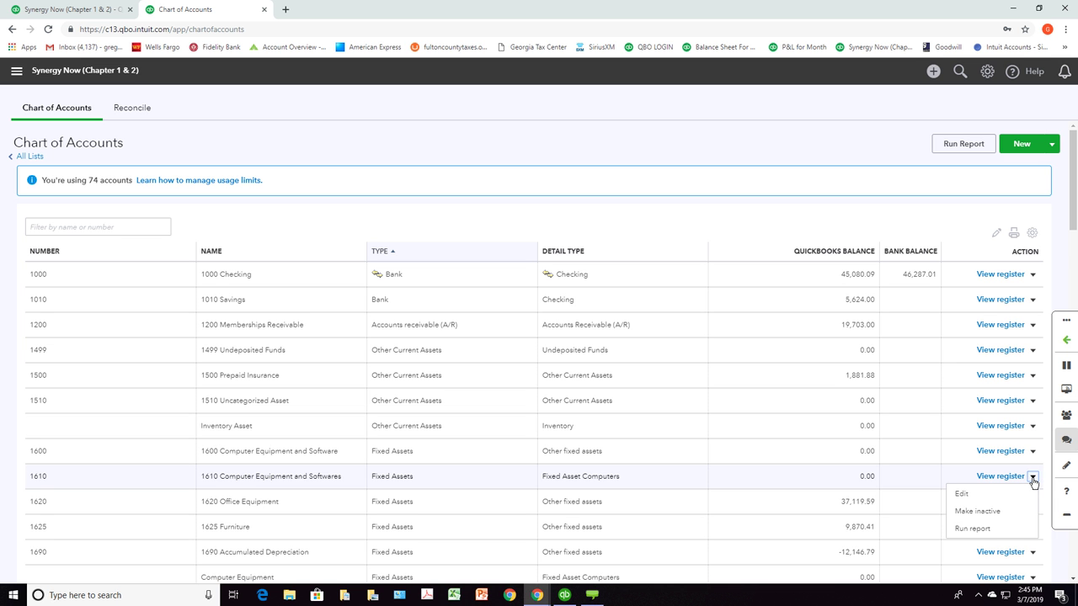
{"action": "left_click", "coordinate": [975, 512]}
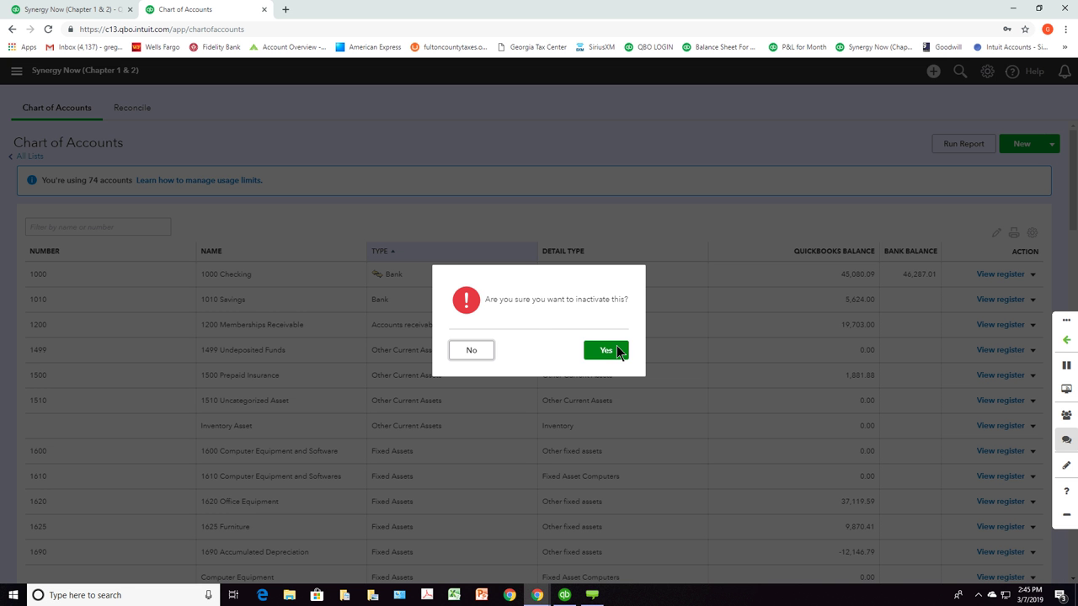
{"action": "left_click", "coordinate": [616, 351]}
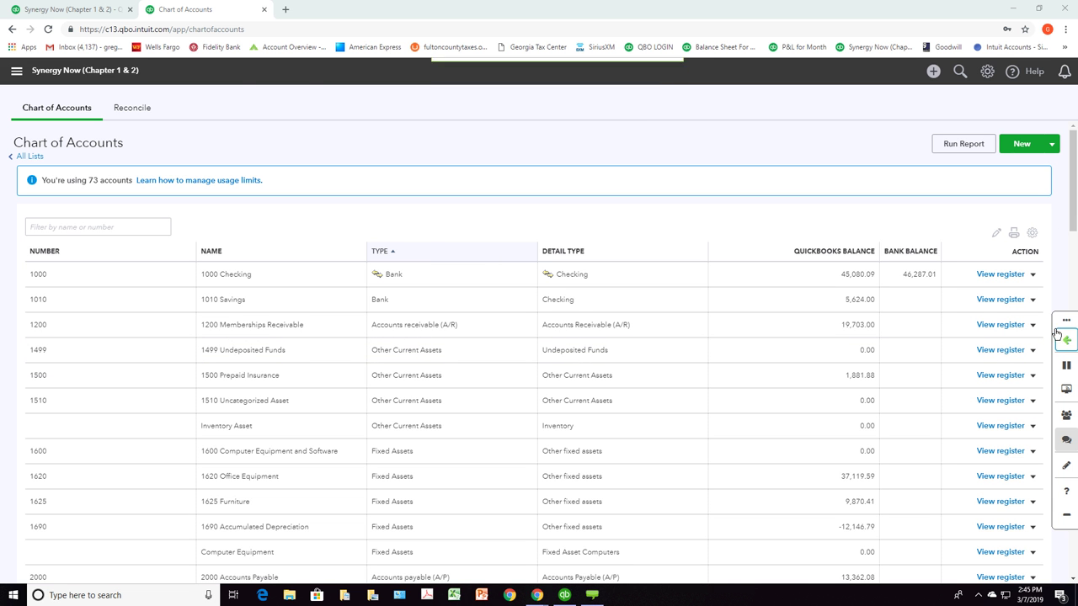
Step: Make the 6300 Repairs and Maintenence expense account inactive in the Chart of Accounts
{"action": "left_click_drag", "start_coordinate": [1056, 324], "coordinate": [5, 64]}
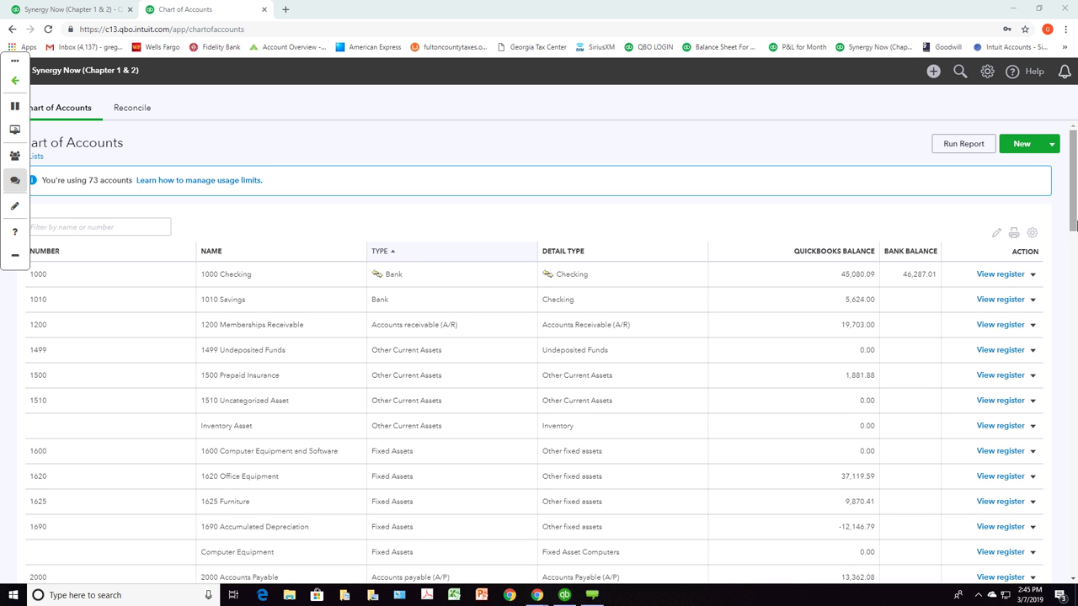
{"action": "left_click_drag", "start_coordinate": [1075, 237], "coordinate": [1073, 511]}
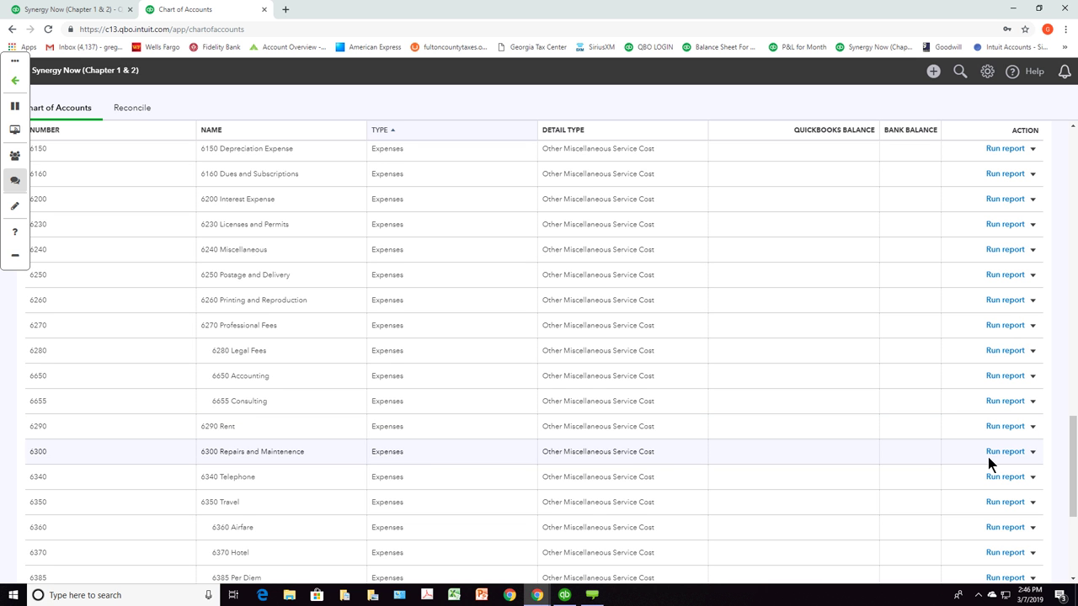
{"action": "left_click", "coordinate": [1033, 453]}
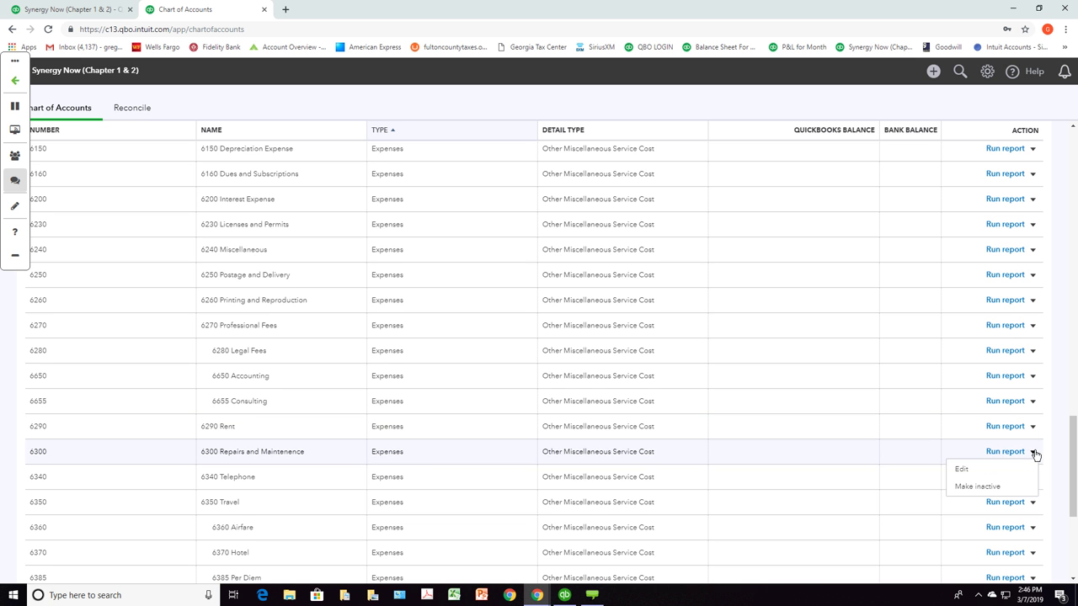
{"action": "left_click", "coordinate": [996, 489]}
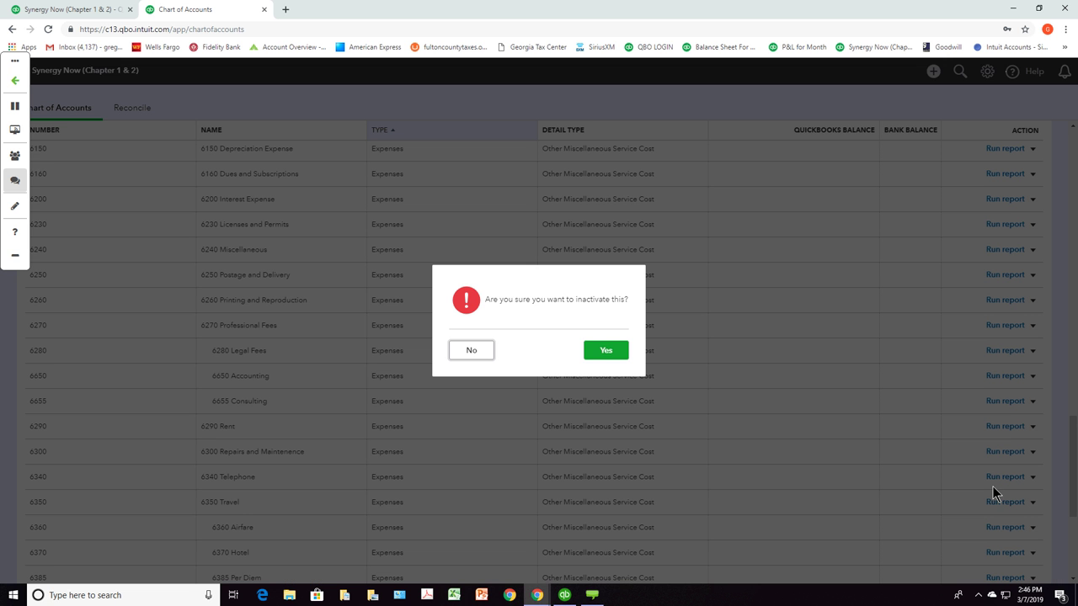
{"action": "left_click", "coordinate": [598, 352]}
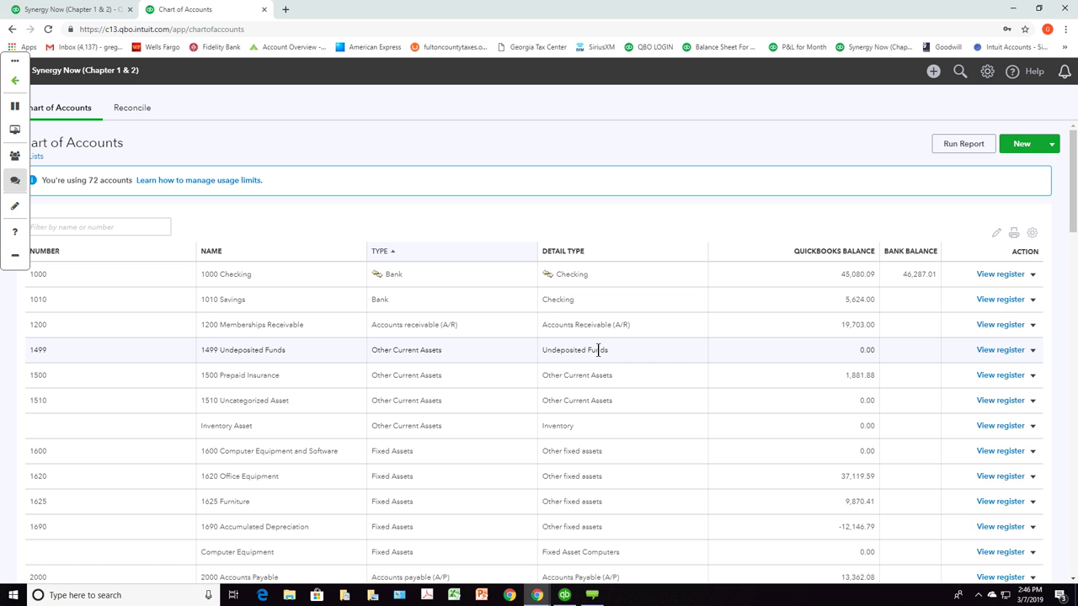
Step: Open the custom report "Profit and Loss for the Month" and look through its income and expense accounts
{"action": "left_click", "coordinate": [97, 10]}
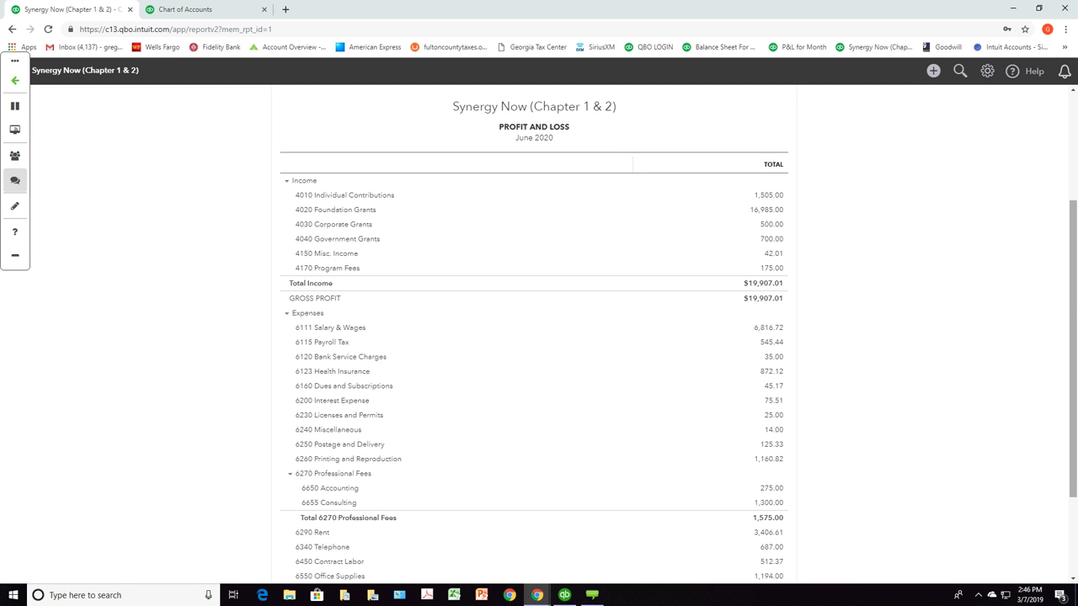
{"action": "scroll", "coordinate": [1072, 303], "scroll_direction": "up", "scroll_amount": 3}
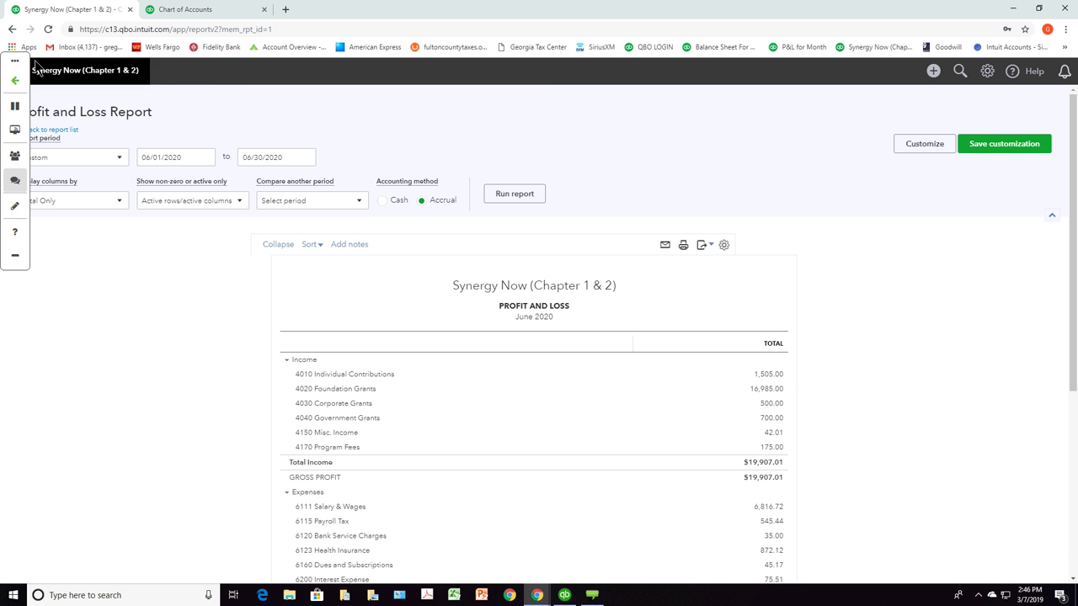
{"action": "left_click_drag", "start_coordinate": [4, 55], "coordinate": [86, 496]}
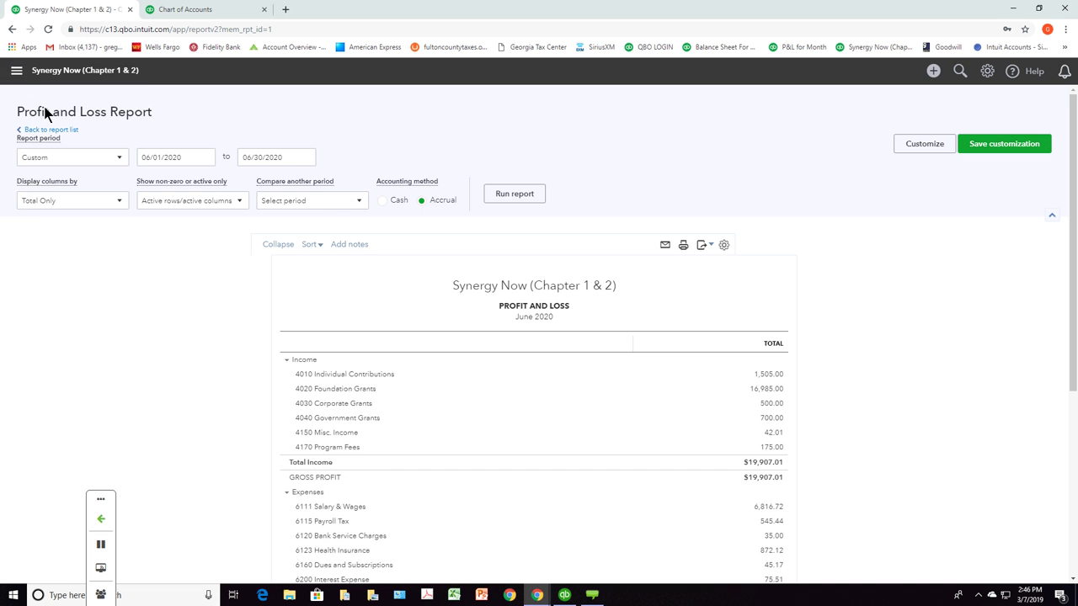
{"action": "left_click", "coordinate": [16, 73]}
{"action": "left_click", "coordinate": [32, 109]}
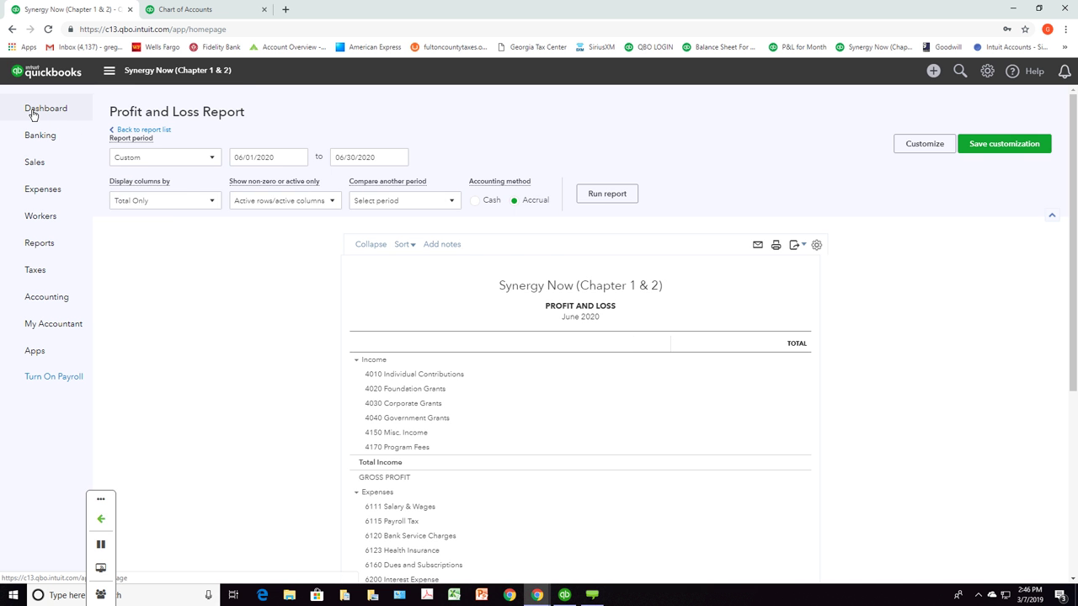
{"action": "left_click", "coordinate": [48, 247]}
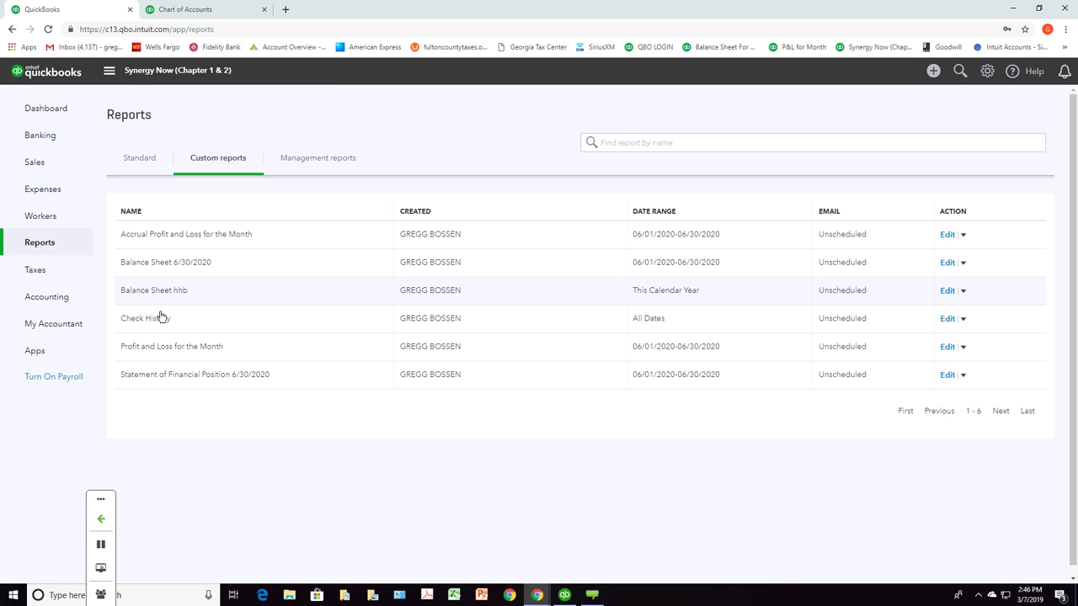
{"action": "left_click", "coordinate": [165, 347]}
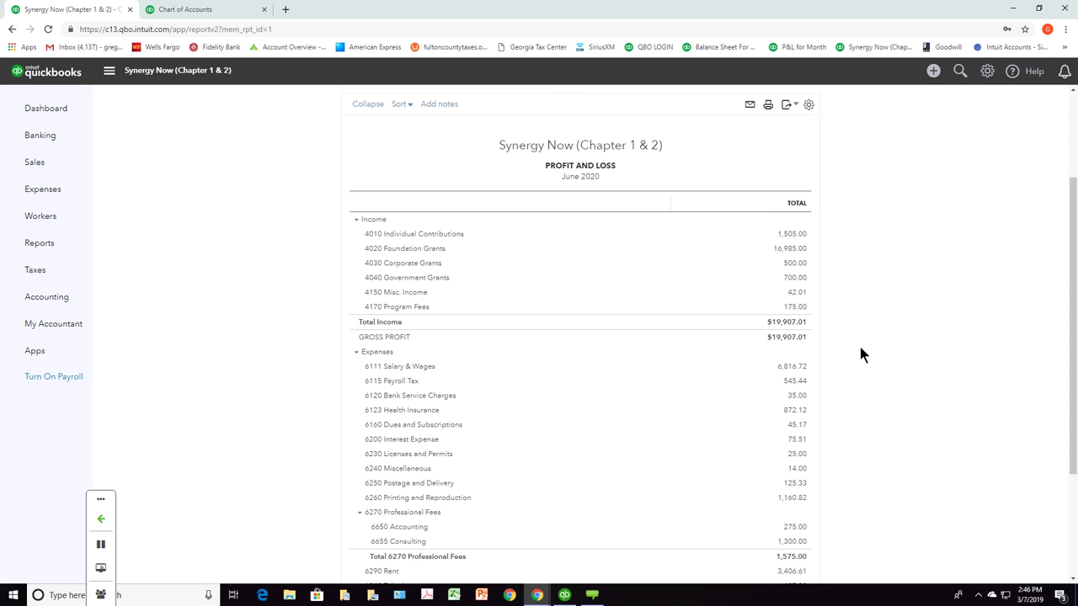
{"action": "scroll", "coordinate": [859, 346], "scroll_direction": "down", "scroll_amount": 3}
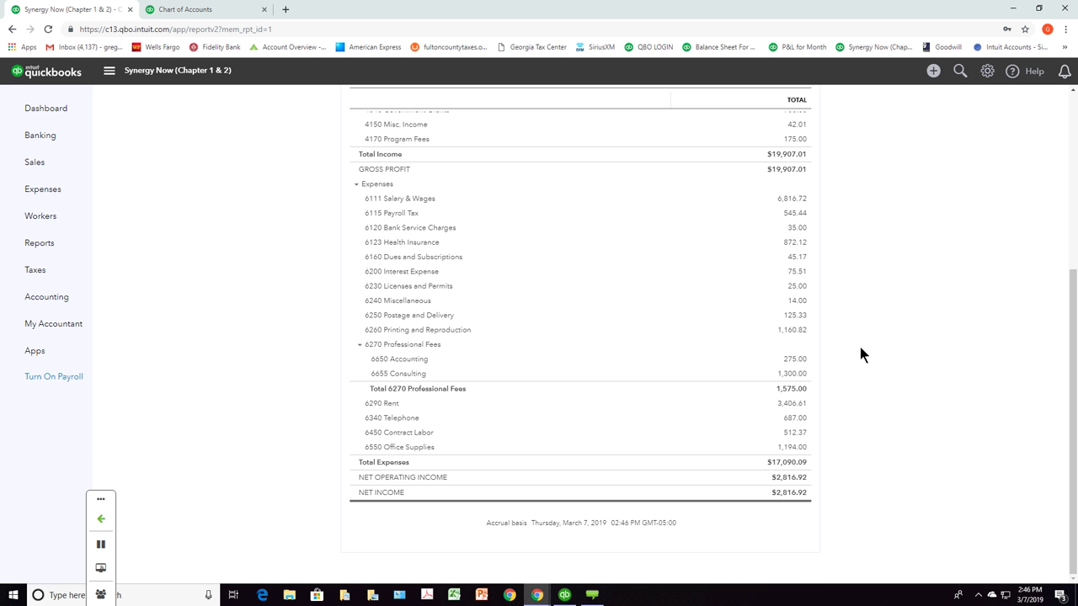
{"action": "scroll", "coordinate": [860, 347], "scroll_direction": "up", "scroll_amount": 4}
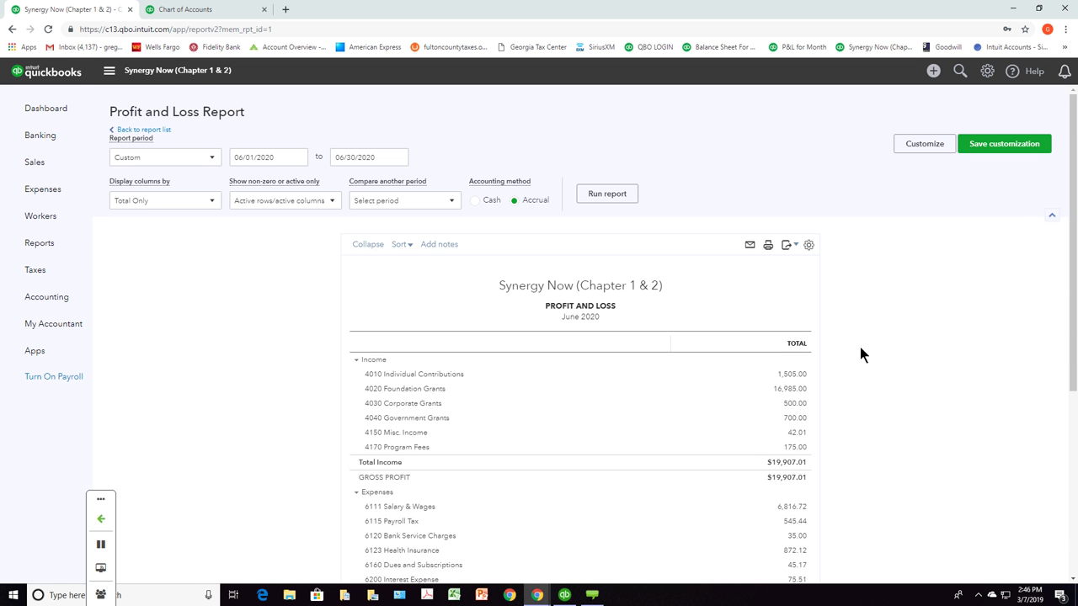
Step: Run the Profit and Loss report for All Dates and examine how inactive expense accounts are listed
{"action": "left_click", "coordinate": [210, 158]}
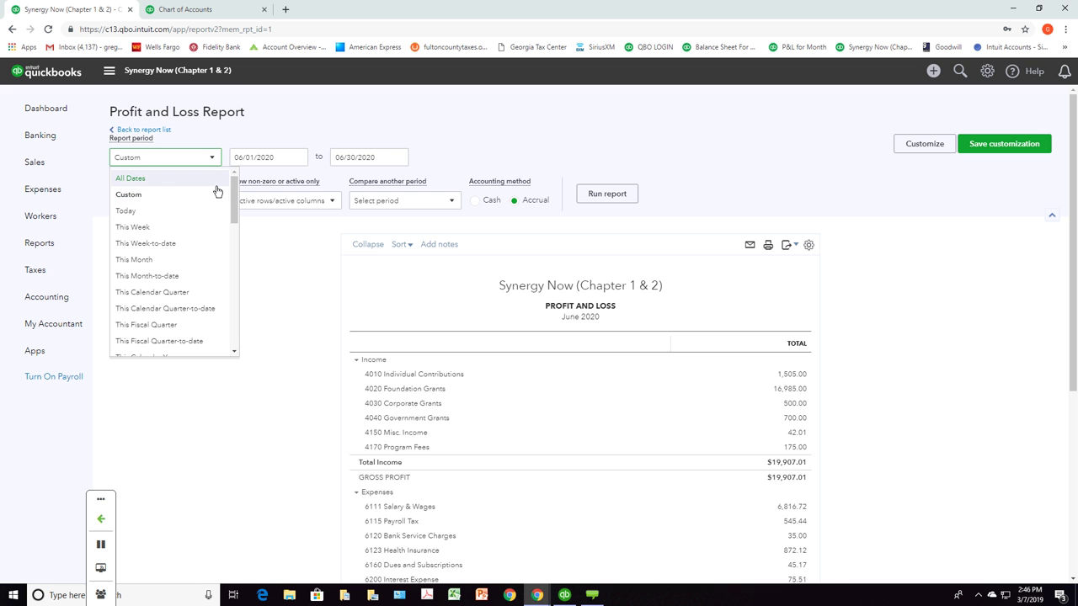
{"action": "left_click", "coordinate": [211, 179]}
{"action": "left_click", "coordinate": [594, 196]}
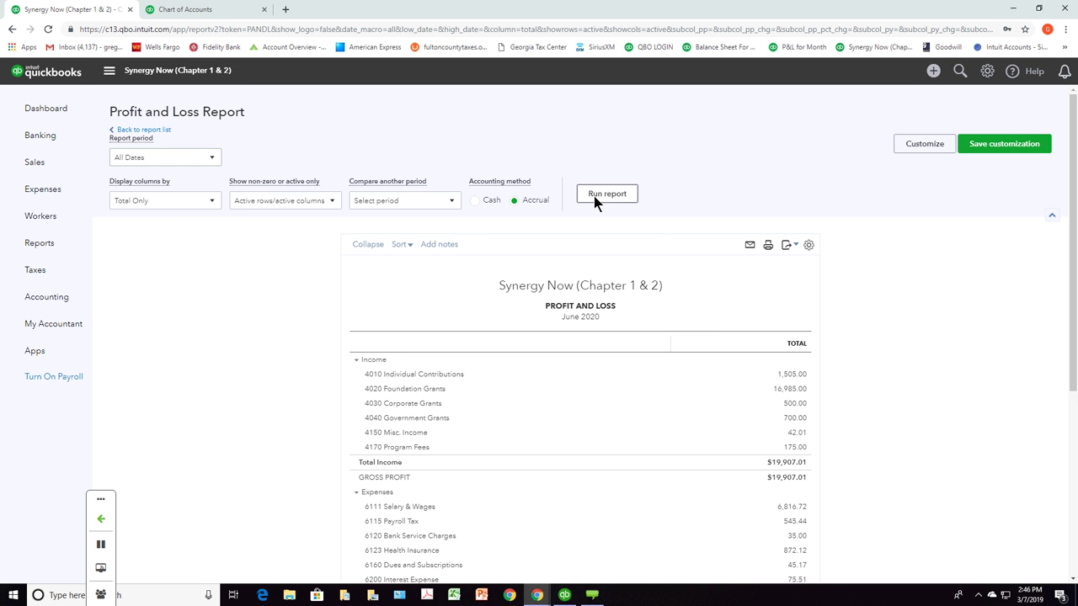
{"action": "scroll", "coordinate": [592, 192], "scroll_direction": "down", "scroll_amount": 2}
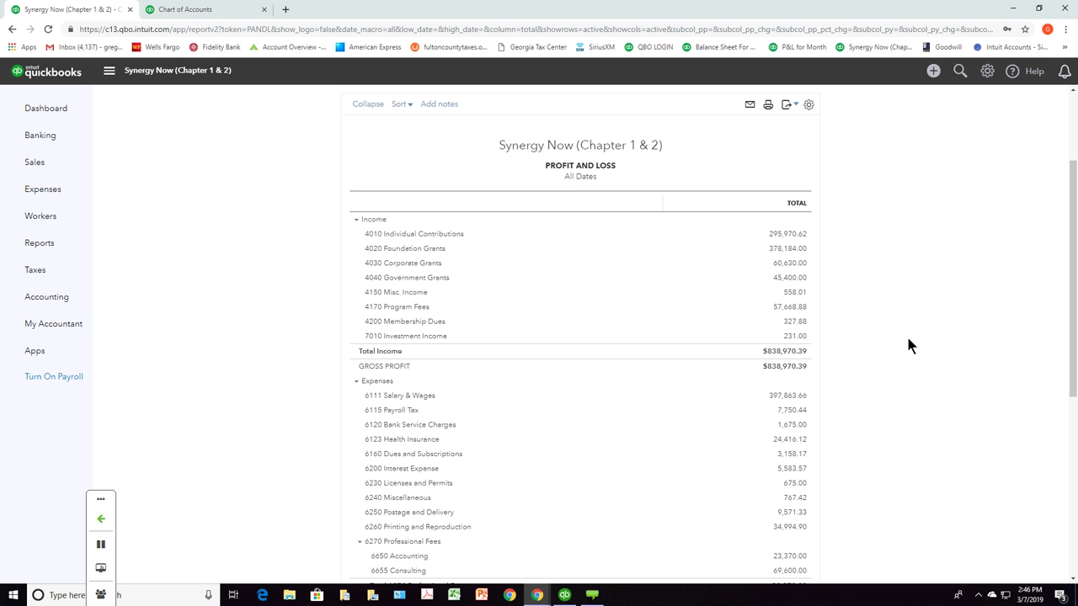
{"action": "scroll", "coordinate": [908, 344], "scroll_direction": "down", "scroll_amount": 3}
{"action": "scroll", "coordinate": [907, 342], "scroll_direction": "down", "scroll_amount": 3}
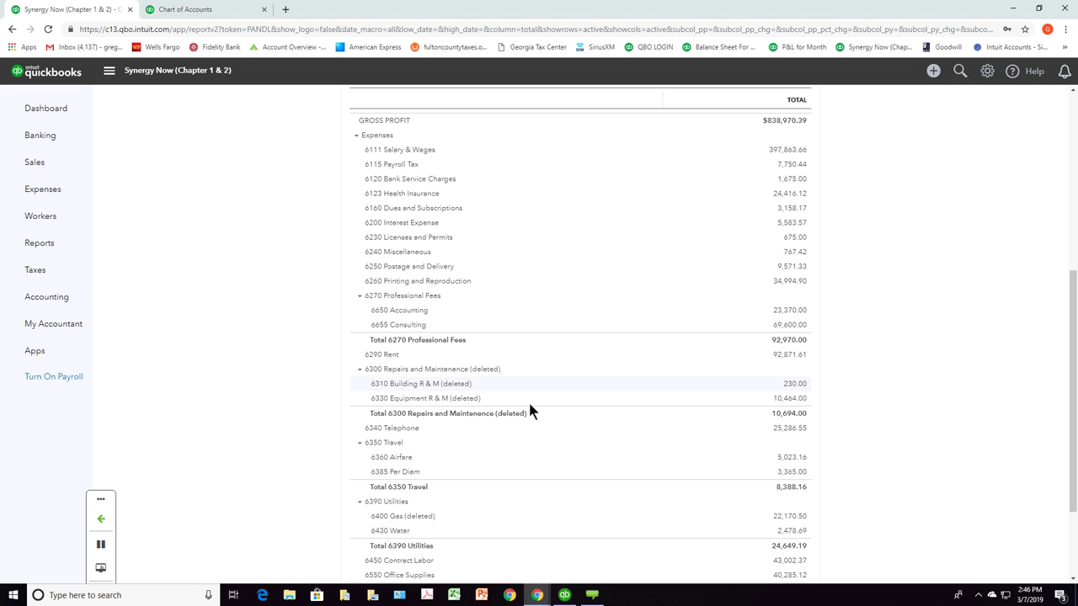
Step: Start a new check, look through its expense category list for the 6300 account, and close the check without saving
{"action": "left_click", "coordinate": [932, 70]}
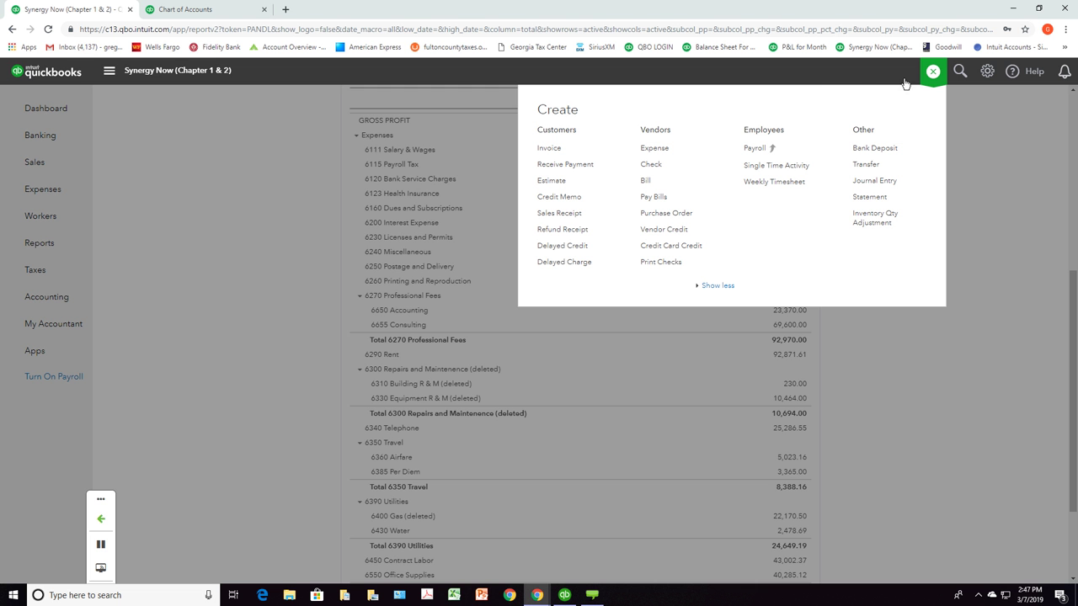
{"action": "left_click", "coordinate": [651, 165]}
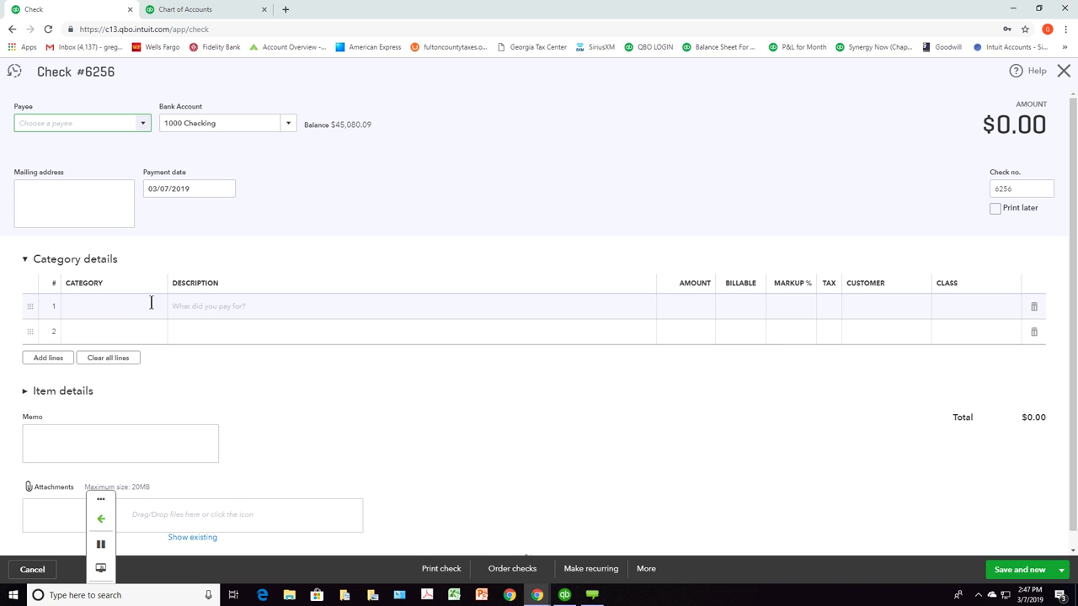
{"action": "left_click", "coordinate": [153, 305]}
{"action": "left_click", "coordinate": [155, 310]}
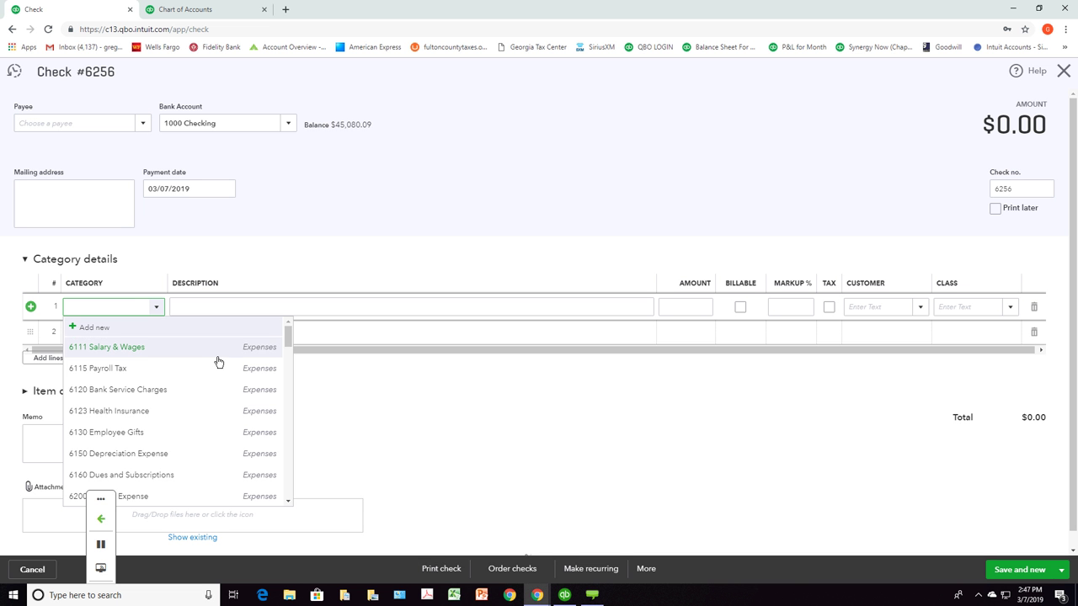
{"action": "left_click_drag", "start_coordinate": [286, 342], "coordinate": [272, 358]}
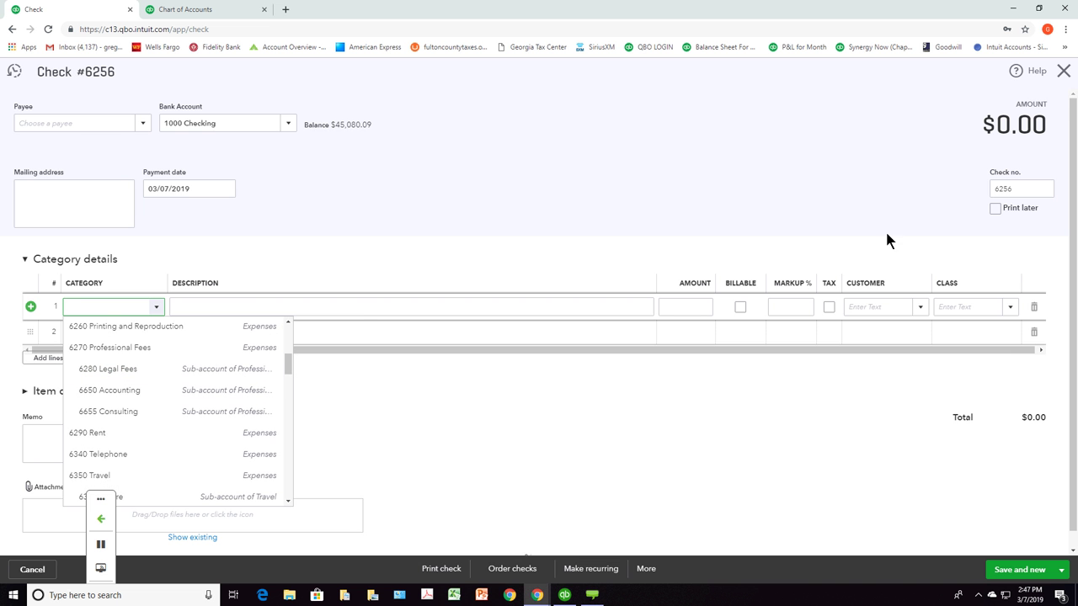
{"action": "left_click", "coordinate": [1064, 73]}
{"action": "left_click", "coordinate": [1064, 72]}
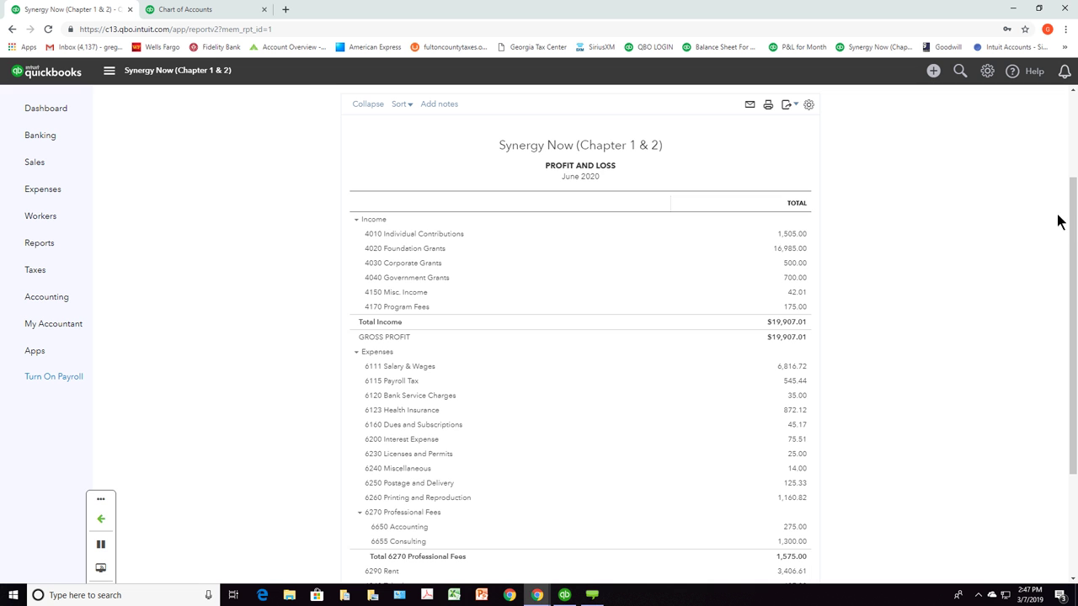
Step: Include inactive accounts in the Chart of Accounts list and make 6300 Repairs and Maintenence active again
{"action": "left_click", "coordinate": [236, 21]}
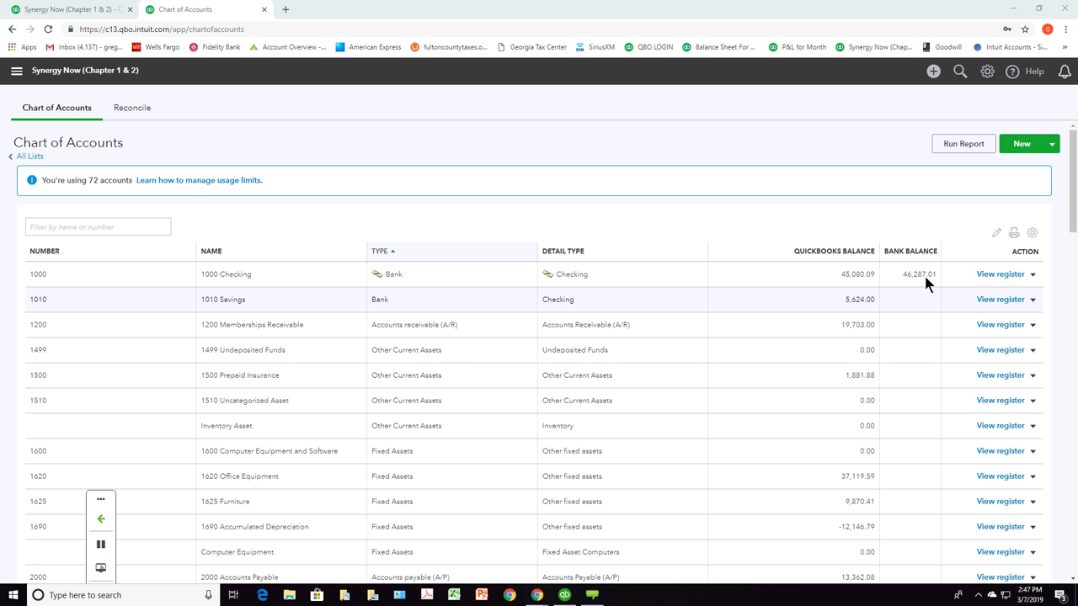
{"action": "left_click", "coordinate": [1032, 234]}
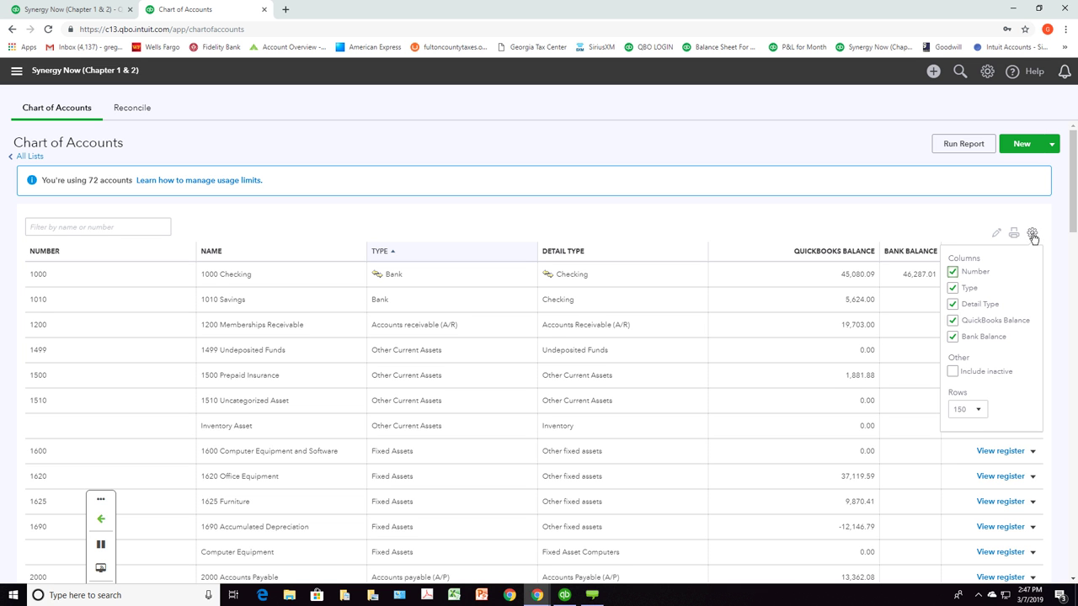
{"action": "left_click", "coordinate": [954, 372]}
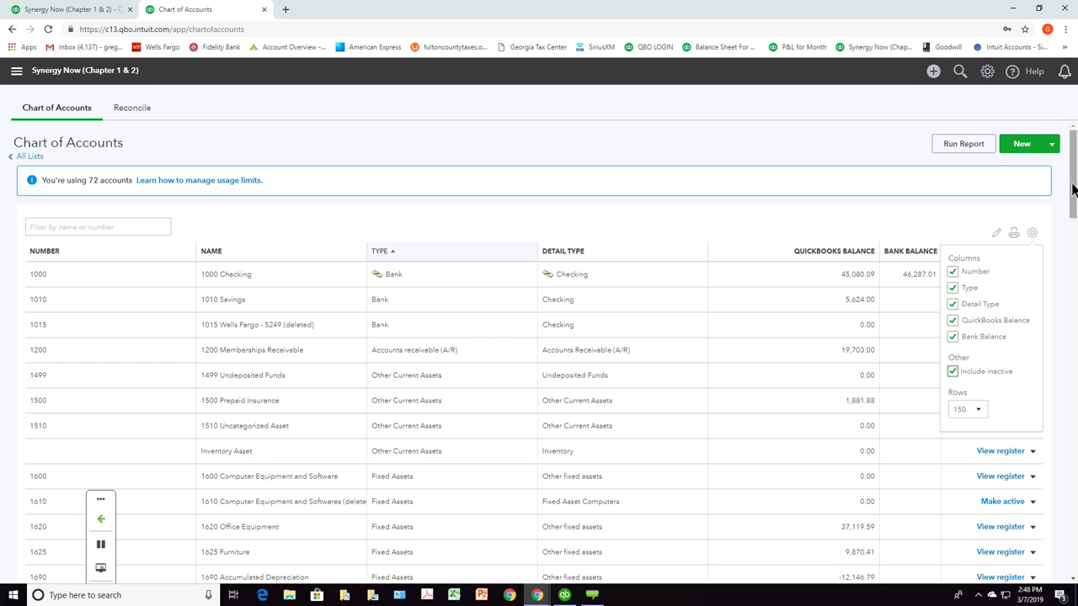
{"action": "left_click_drag", "start_coordinate": [1073, 193], "coordinate": [1040, 494]}
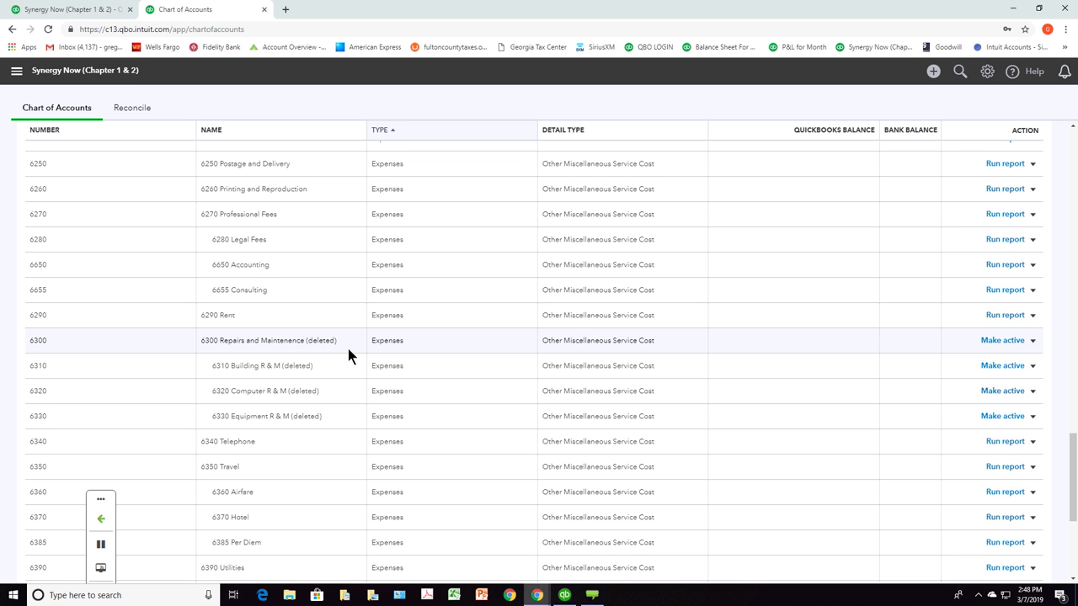
{"action": "left_click", "coordinate": [1002, 345]}
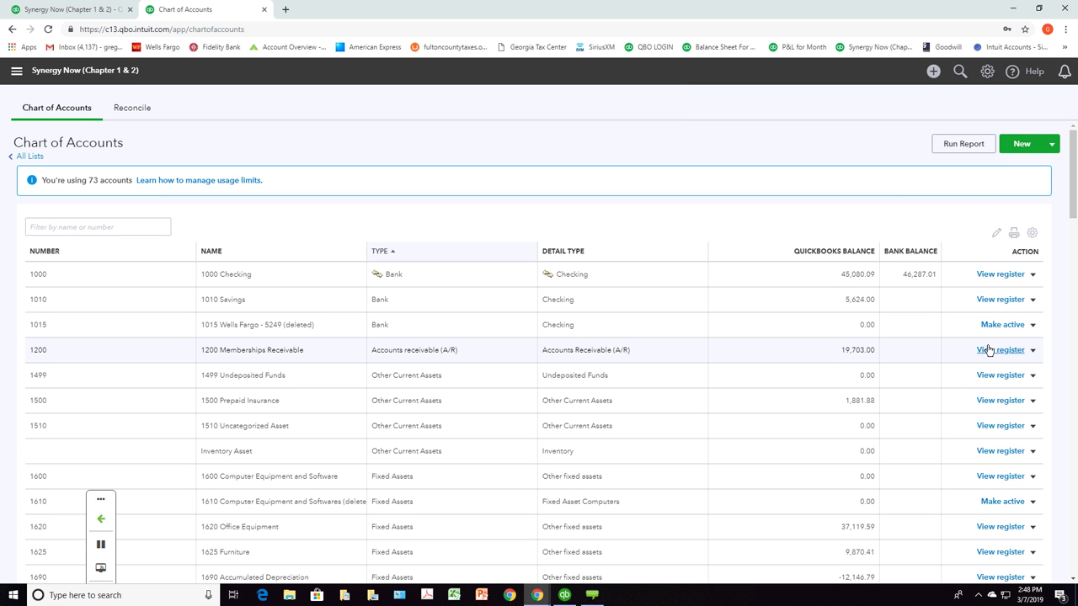
Step: Review the column and inactive-account display options of the Chart of Accounts list and close them unchanged
{"action": "left_click", "coordinate": [1033, 234]}
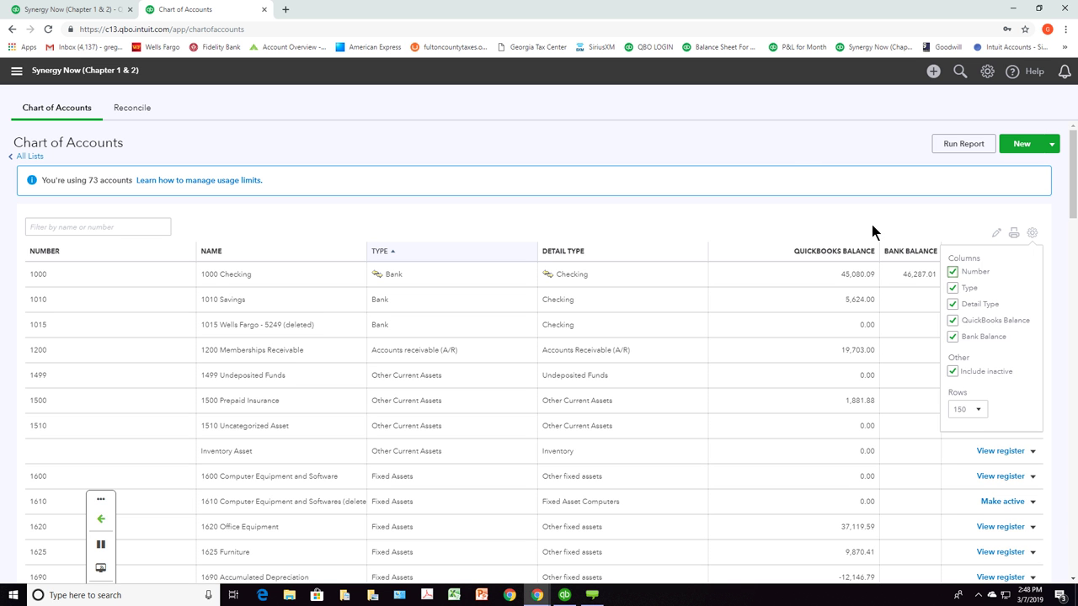
{"action": "left_click", "coordinate": [795, 163]}
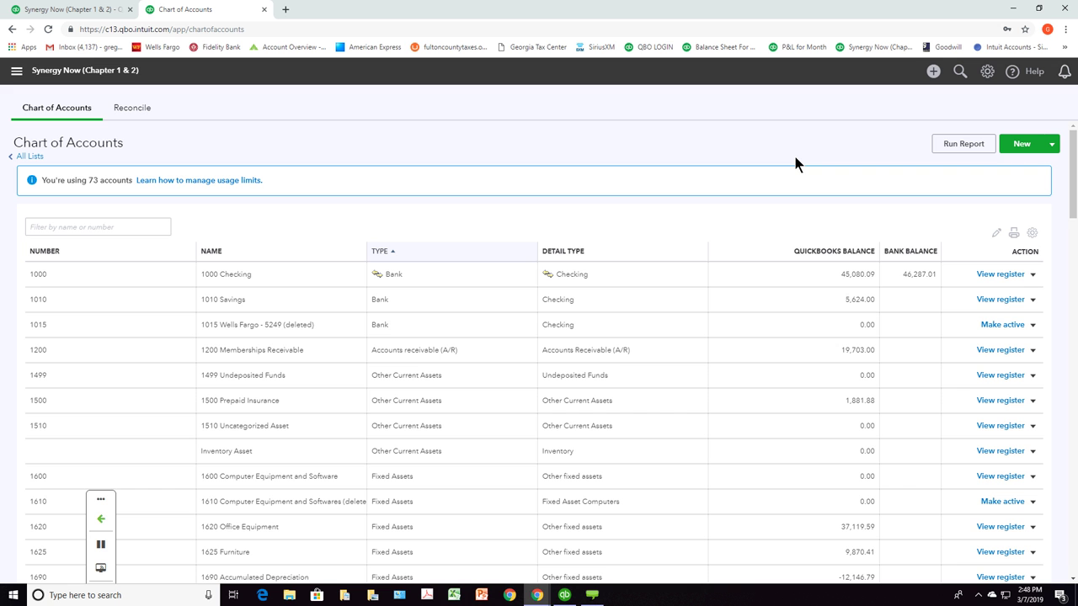
Step: Add "#" and the last four digits of the bank account number to the 1000 Checking account's name and save it
{"action": "left_click", "coordinate": [1032, 275]}
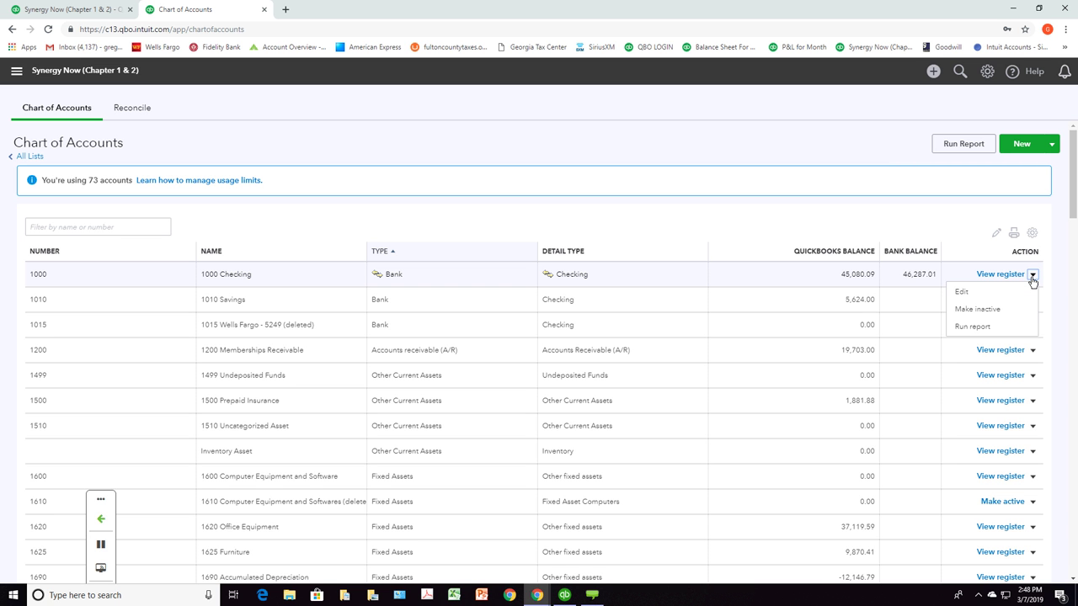
{"action": "left_click", "coordinate": [961, 292]}
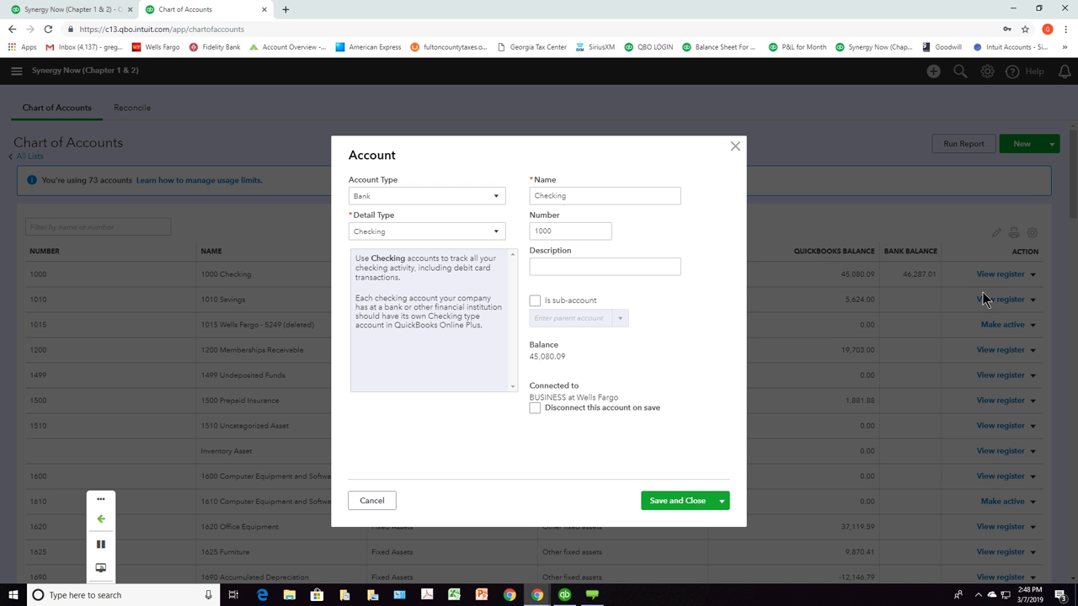
{"action": "double_click", "coordinate": [579, 197]}
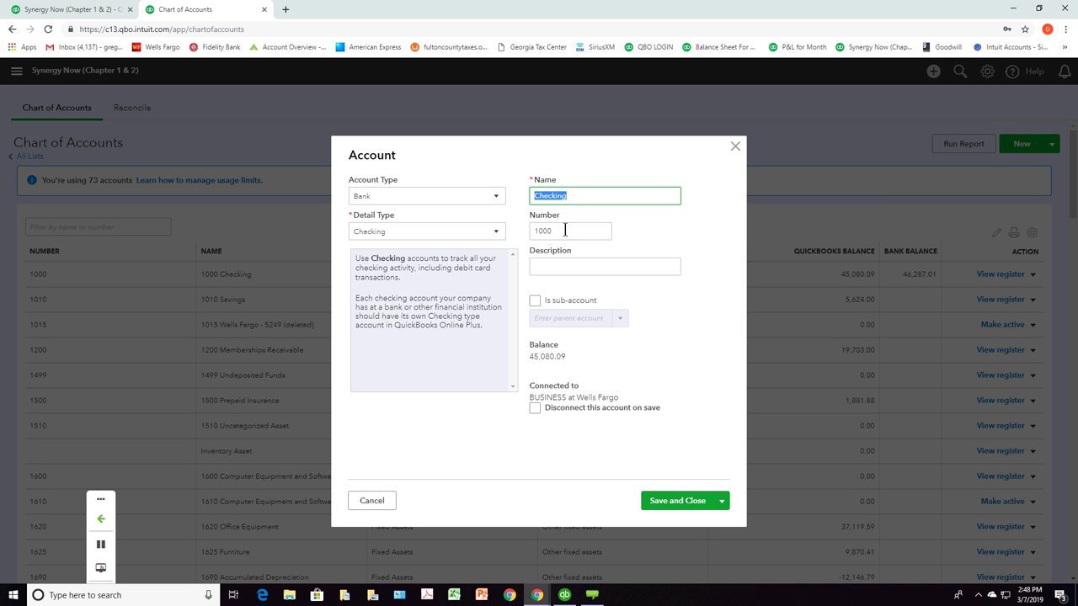
{"action": "left_click", "coordinate": [565, 233]}
{"action": "double_click", "coordinate": [584, 196]}
{"action": "left_click", "coordinate": [583, 196]}
{"action": "type", "text": "8735"}
{"action": "left_click", "coordinate": [570, 195]}
{"action": "type", "text": "#"}
{"action": "key", "text": "BackSpace"}
{"action": "type", "text": "927"}
{"action": "left_click", "coordinate": [658, 204]}
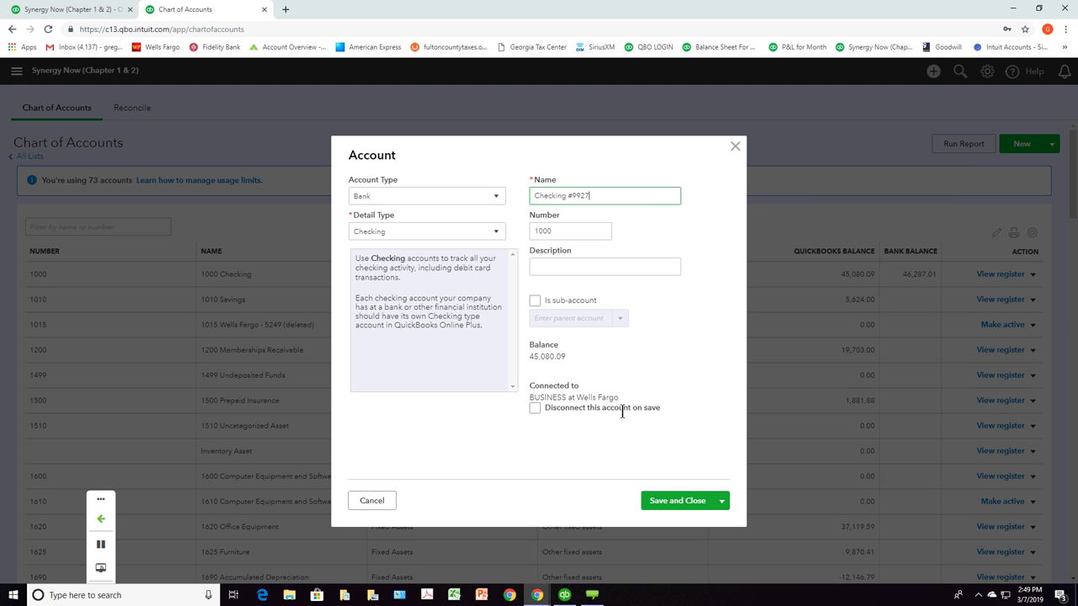
{"action": "left_click", "coordinate": [650, 500]}
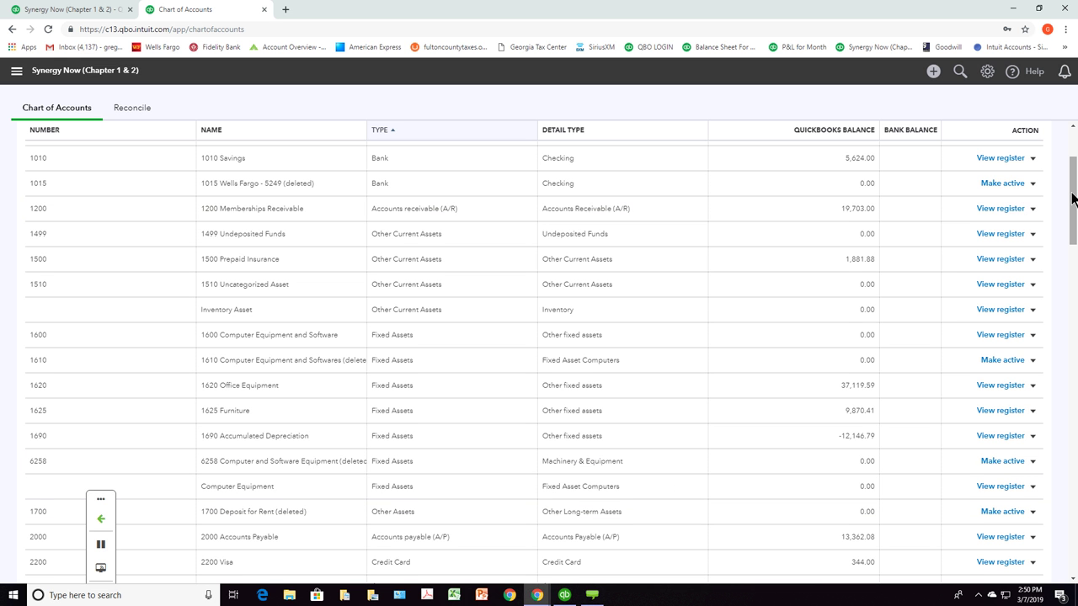
Step: Look through the Chart of Accounts, examining the order of the balance sheet, income and expense accounts and their numbers
{"action": "left_click_drag", "start_coordinate": [1073, 197], "coordinate": [1074, 172]}
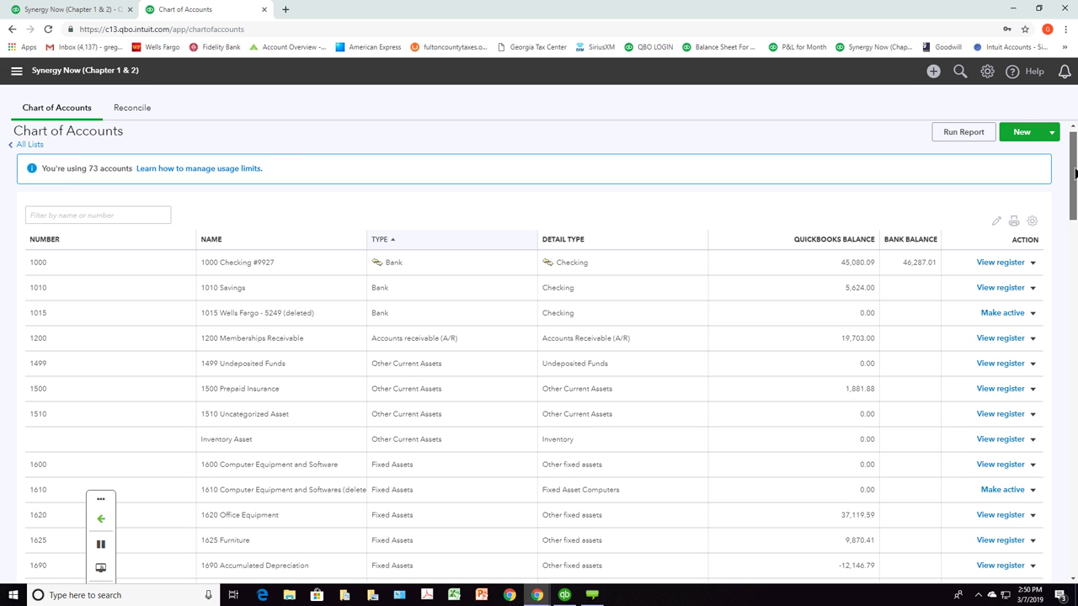
{"action": "left_click_drag", "start_coordinate": [1074, 173], "coordinate": [1075, 198]}
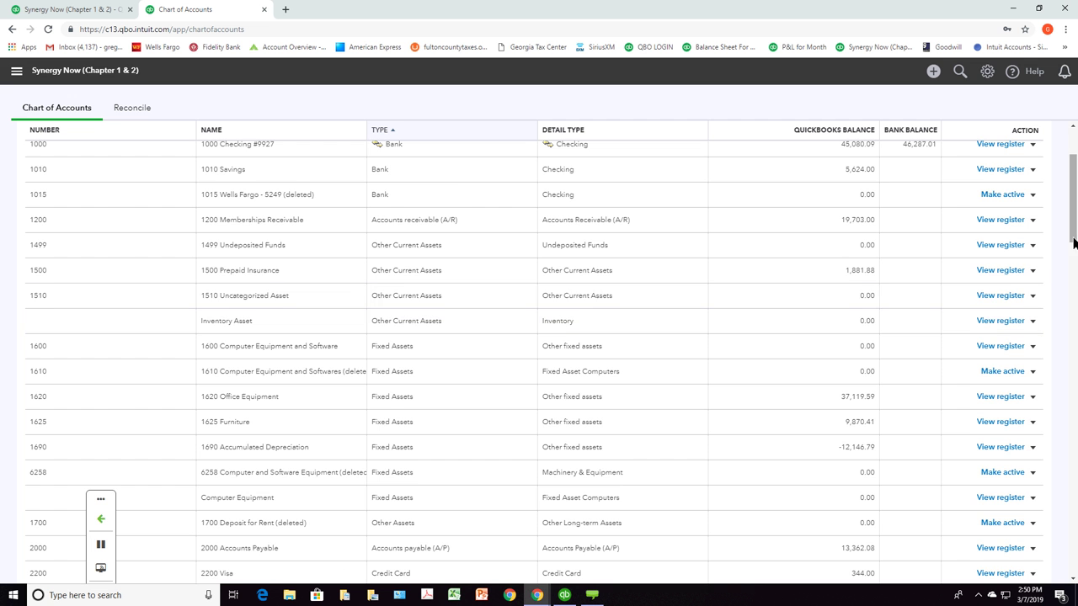
{"action": "left_click_drag", "start_coordinate": [1072, 241], "coordinate": [1062, 555]}
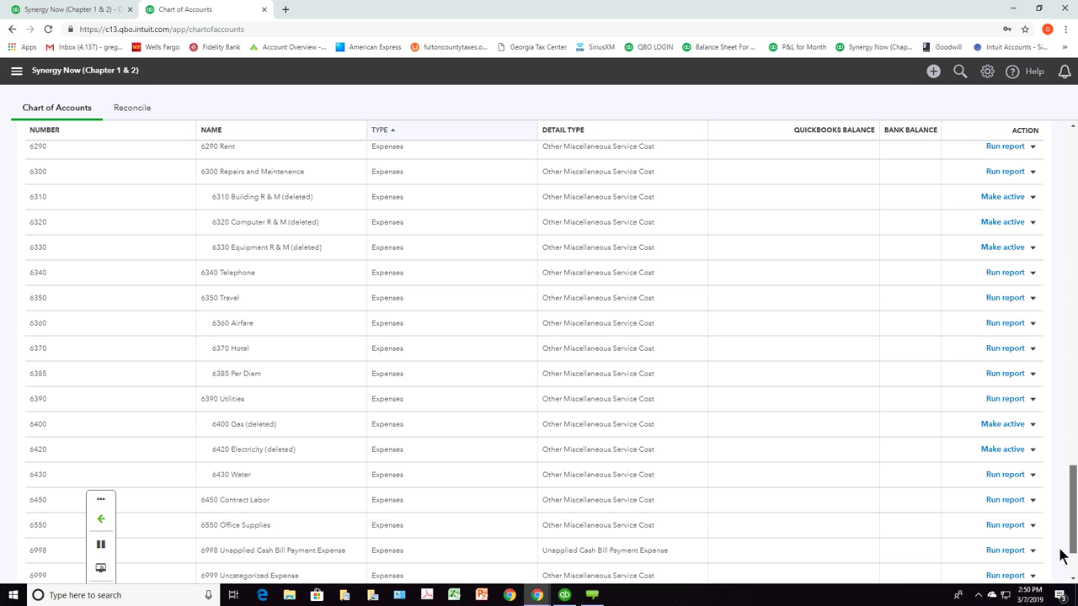
{"action": "left_click_drag", "start_coordinate": [1062, 555], "coordinate": [1061, 479]}
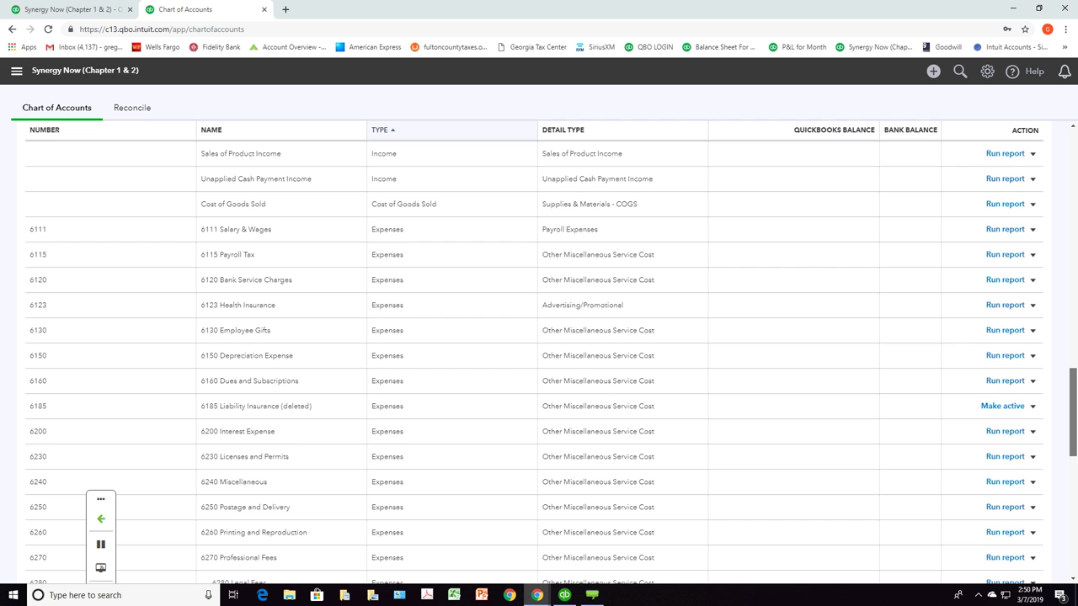
{"action": "scroll", "coordinate": [534, 360], "scroll_direction": "up", "scroll_amount": 4}
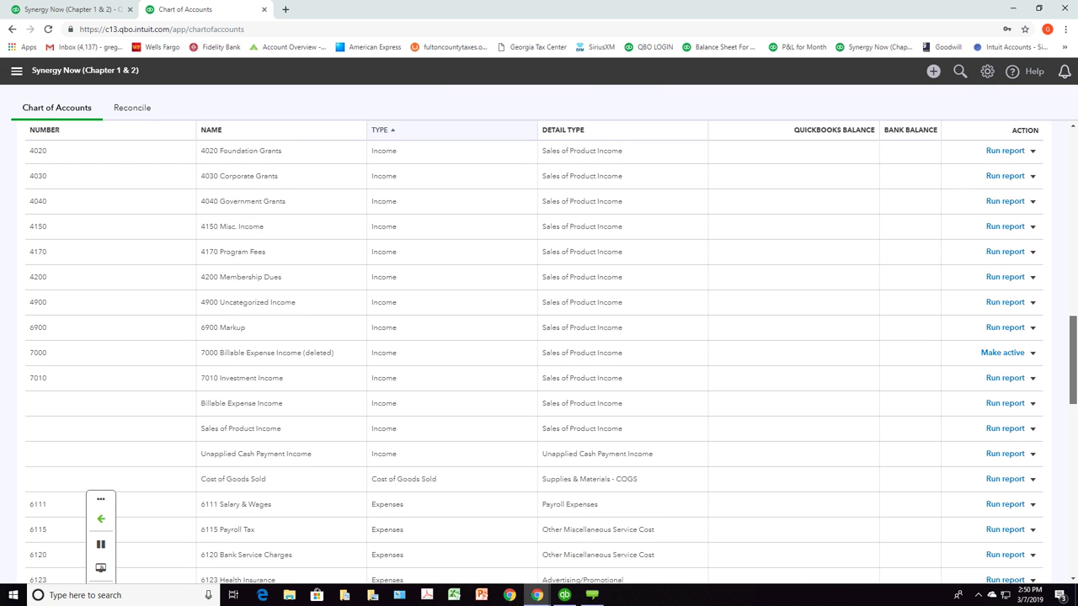
{"action": "scroll", "coordinate": [534, 360], "scroll_direction": "up", "scroll_amount": 1}
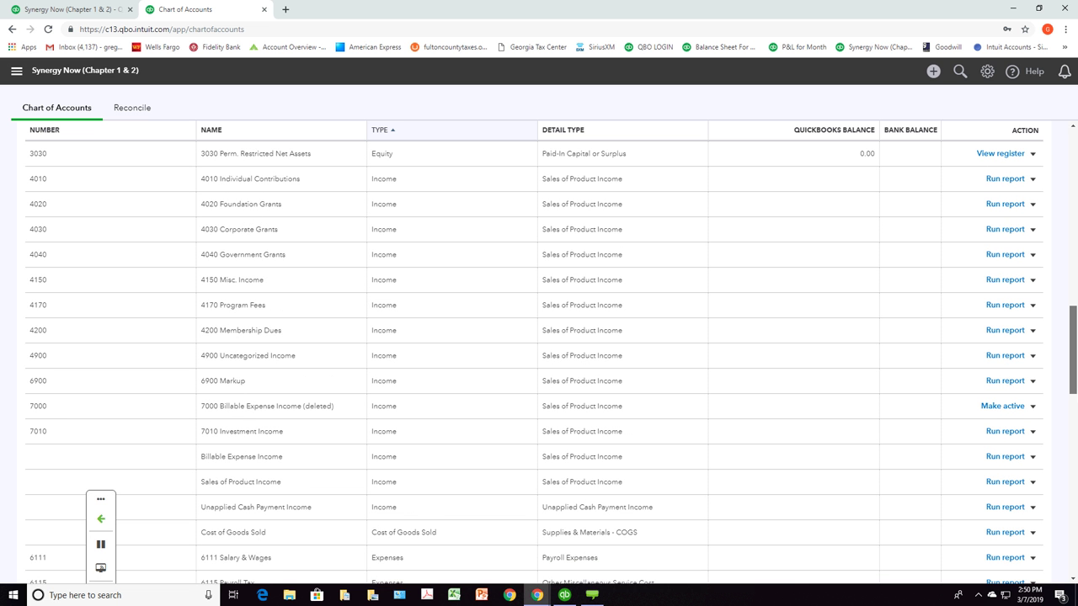
{"action": "scroll", "coordinate": [534, 361], "scroll_direction": "up", "scroll_amount": 1}
Step: Rename the 6250 Postage and Delivery expense account to "Postage and Printing" and save it
{"action": "left_click_drag", "start_coordinate": [1075, 388], "coordinate": [1074, 486]}
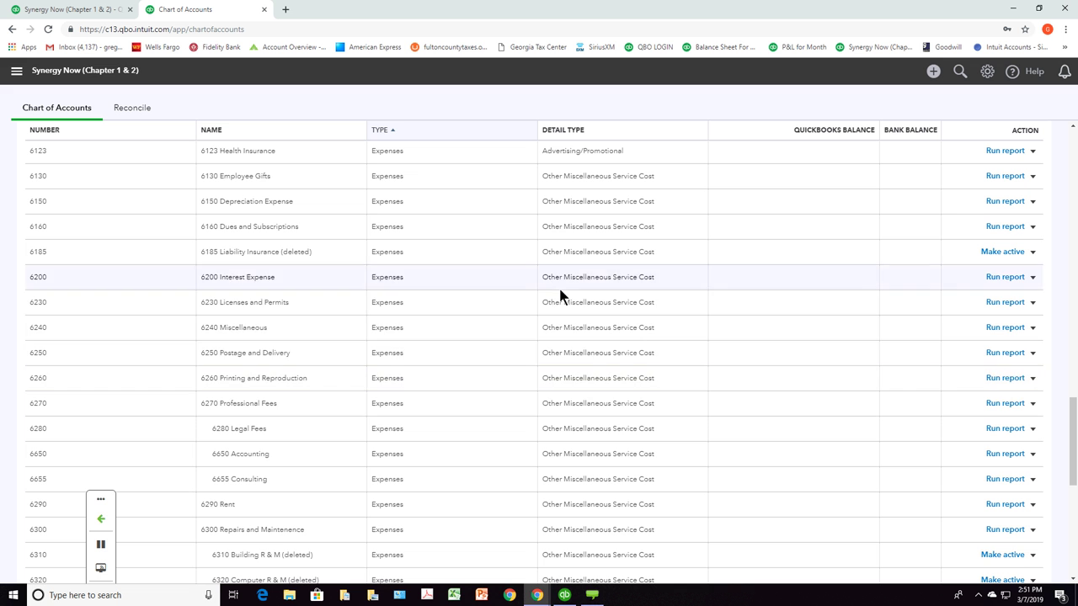
{"action": "left_click", "coordinate": [1033, 354]}
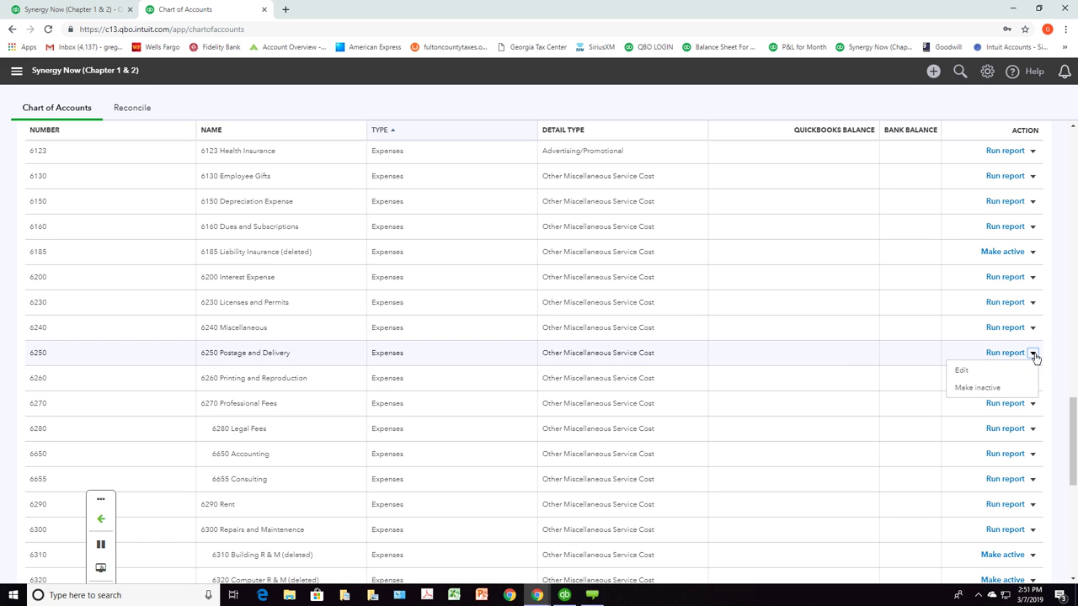
{"action": "left_click", "coordinate": [1012, 371]}
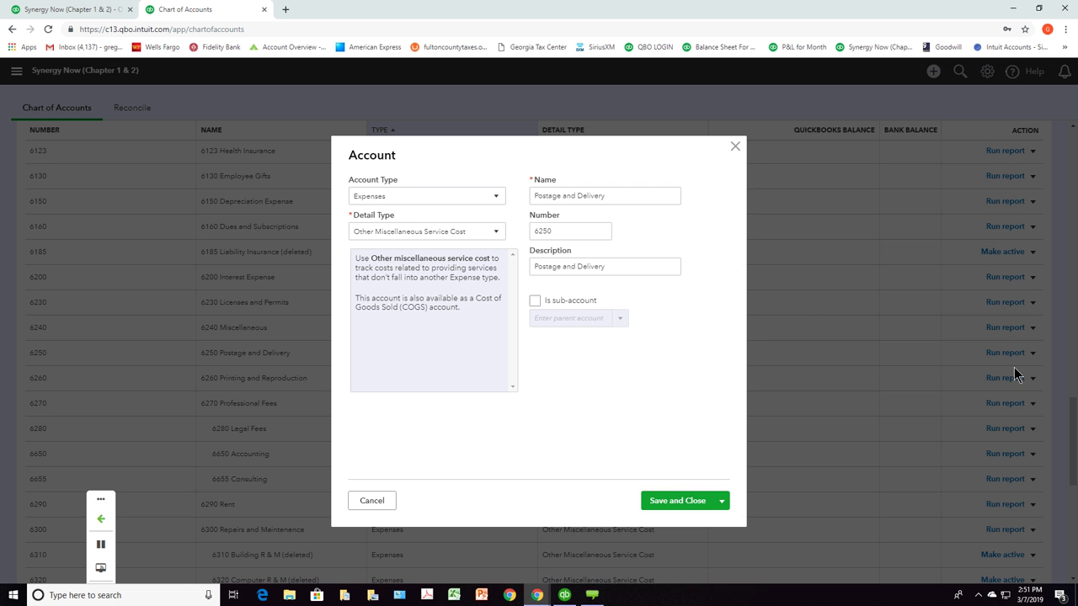
{"action": "double_click", "coordinate": [605, 196]}
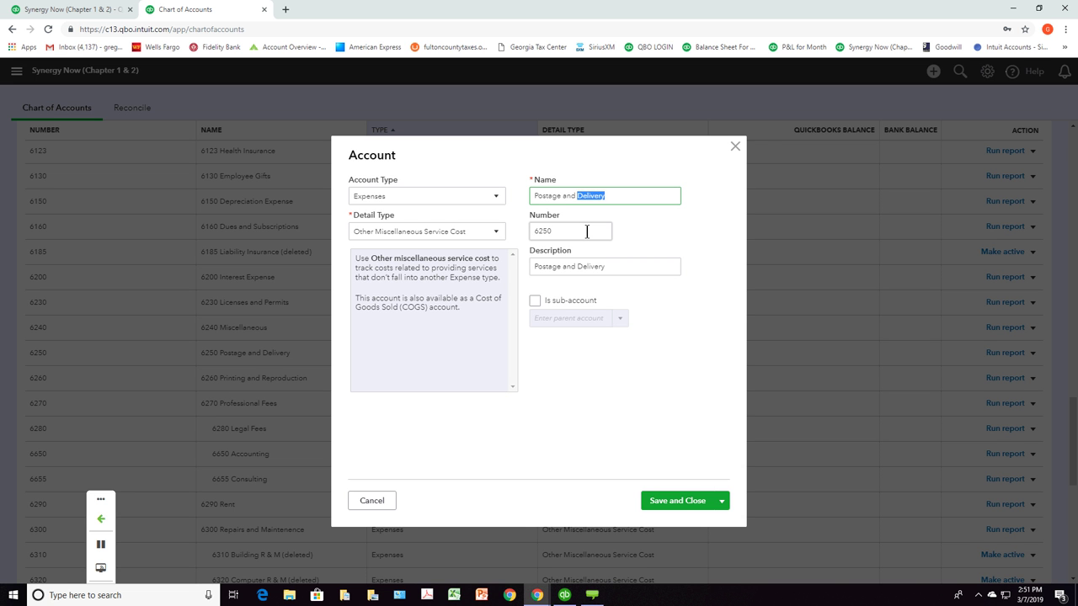
{"action": "type", "text": "Printing"}
{"action": "left_click", "coordinate": [590, 195]}
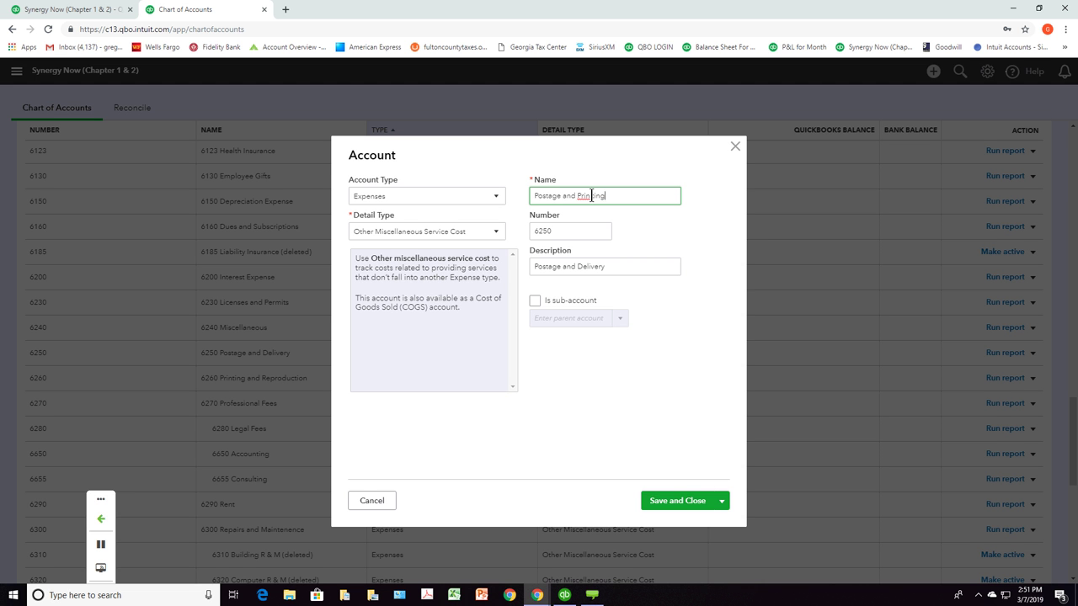
{"action": "key", "text": "BackSpace"}
{"action": "left_click", "coordinate": [668, 501]}
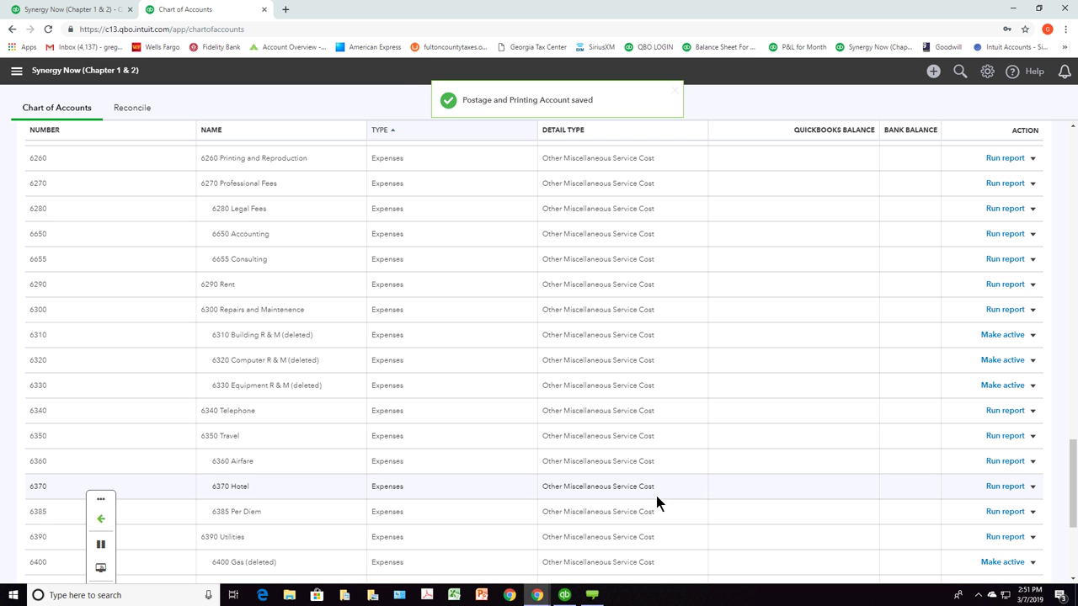
Step: Rename the 6260 Printing and Reproduction account to "Postage and Printing", save it, and agree to merge it with the account of that name
{"action": "scroll", "coordinate": [848, 389], "scroll_direction": "up", "scroll_amount": 1}
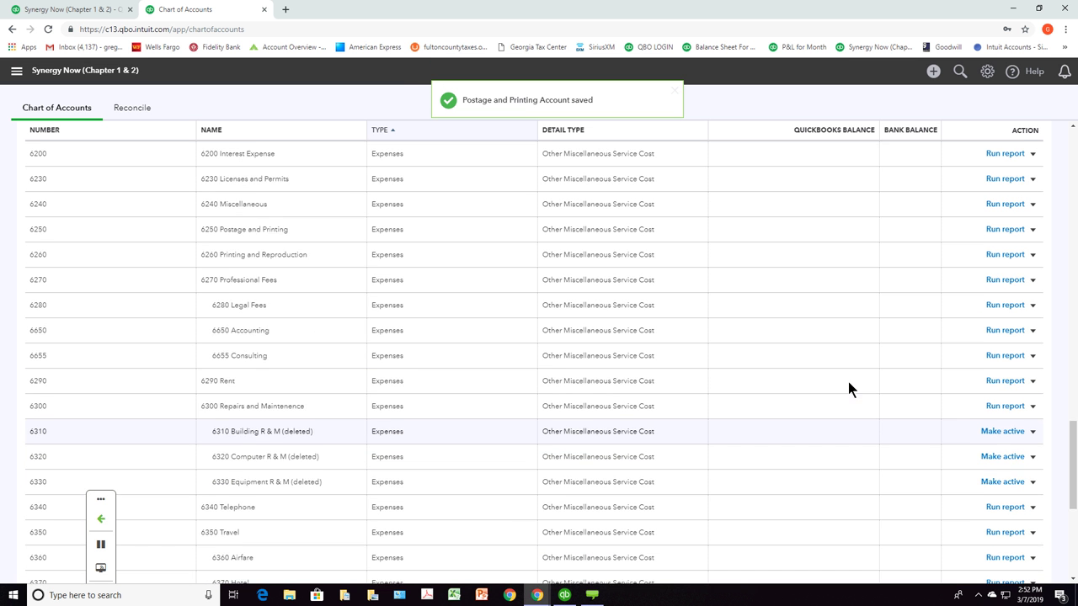
{"action": "scroll", "coordinate": [848, 388], "scroll_direction": "up", "scroll_amount": 1}
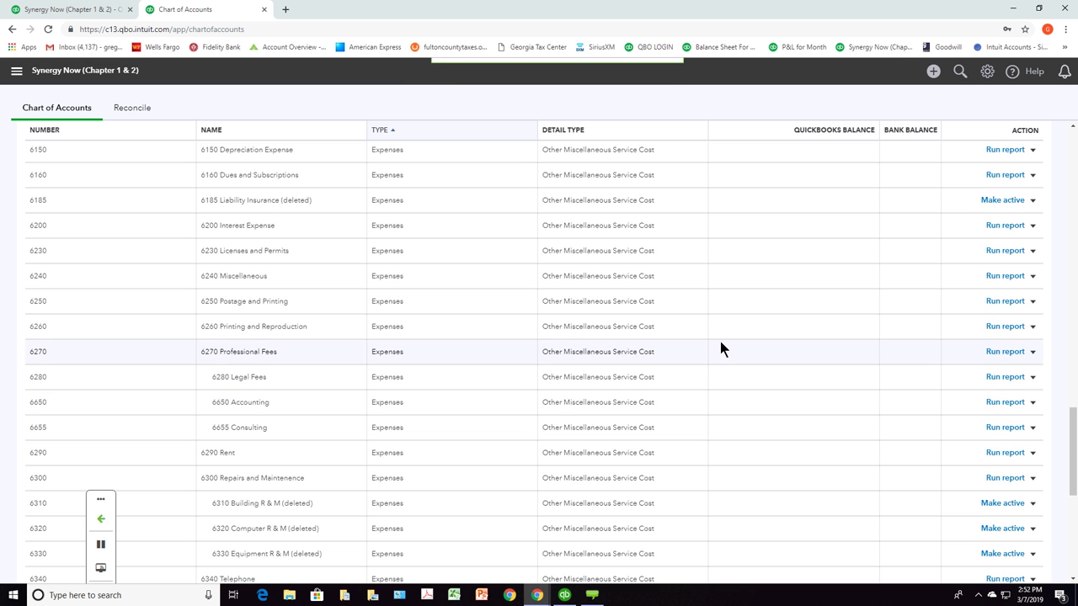
{"action": "left_click", "coordinate": [1033, 327]}
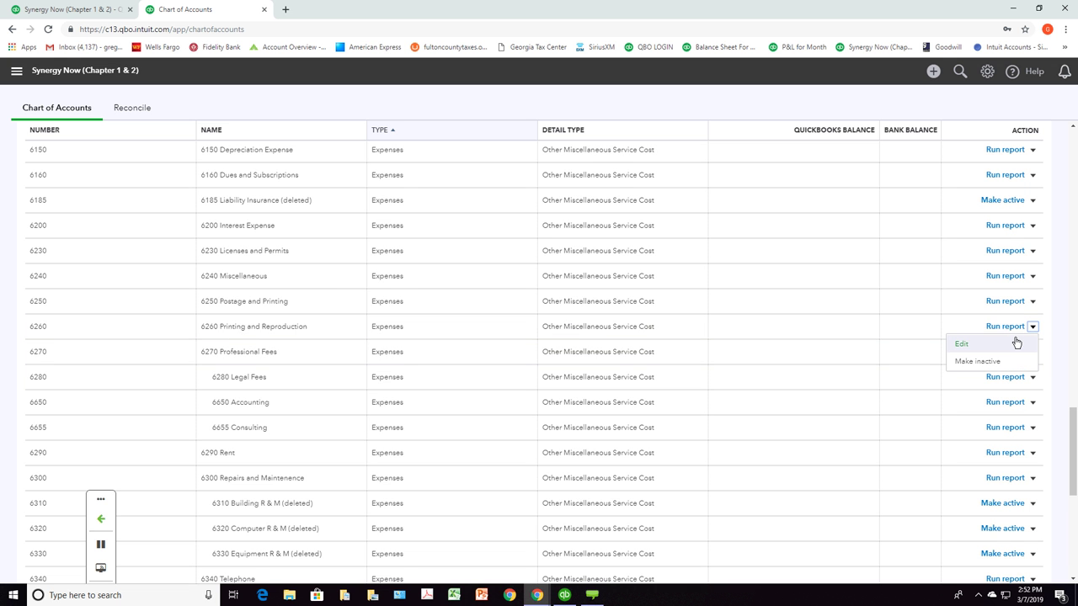
{"action": "left_click", "coordinate": [960, 343]}
{"action": "left_click_drag", "start_coordinate": [638, 196], "coordinate": [533, 191]}
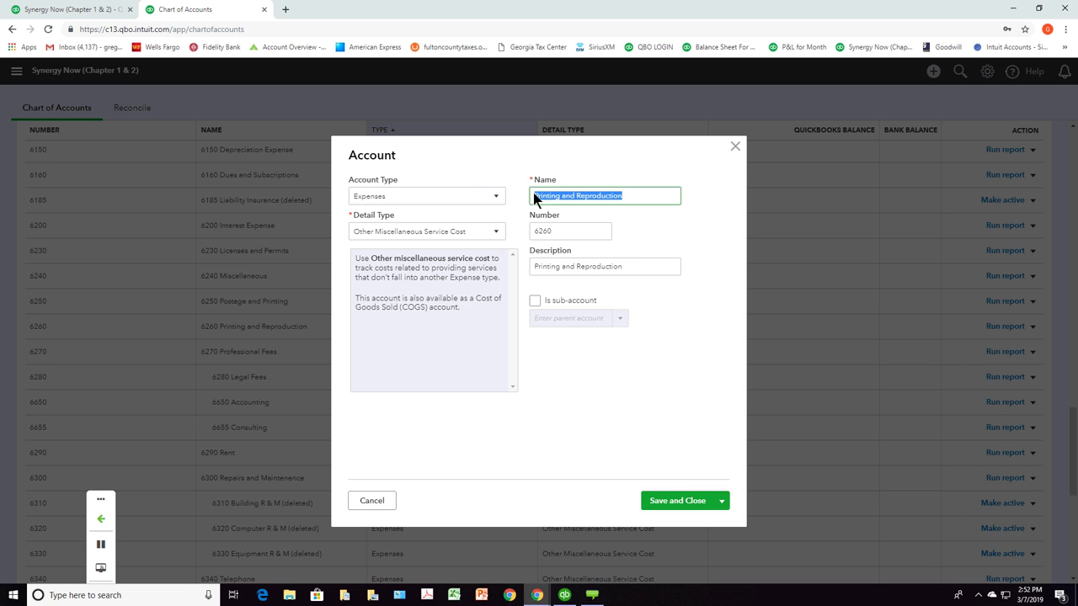
{"action": "type", "text": "Pos"}
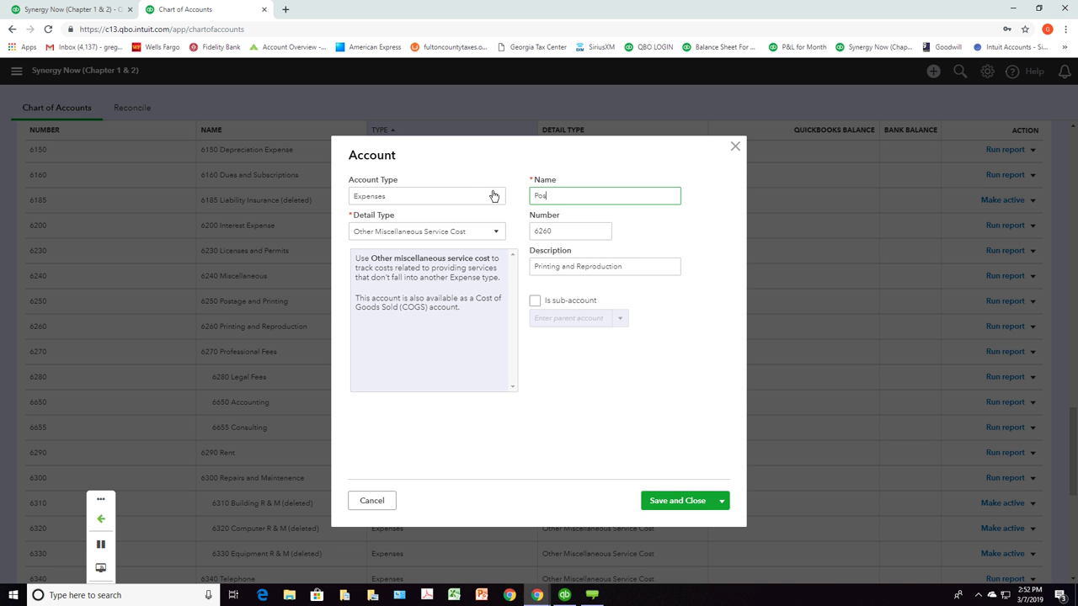
{"action": "type", "text": "tage and Printing"}
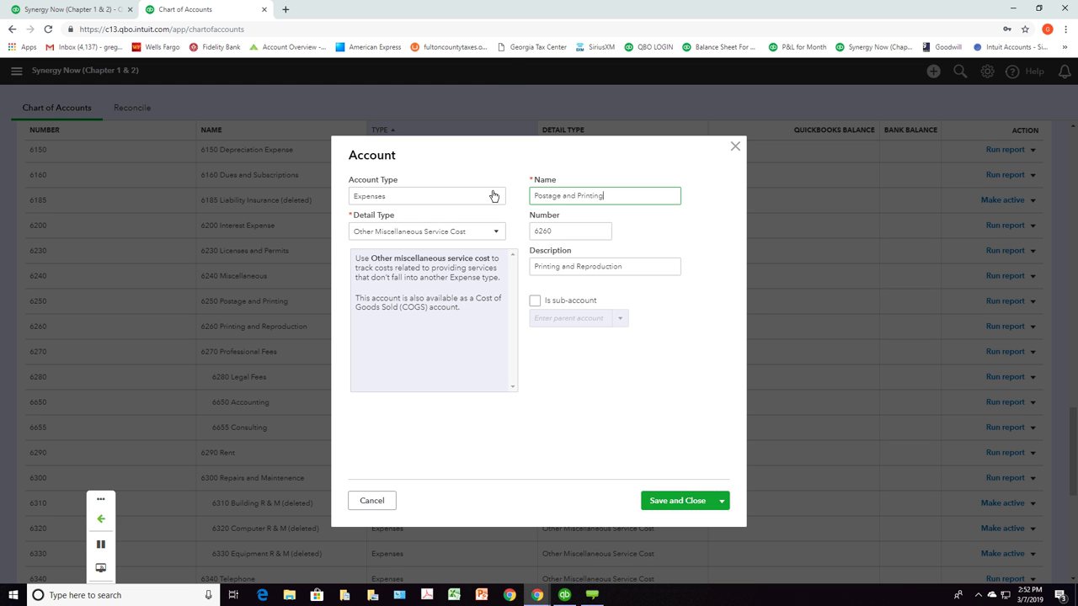
{"action": "left_click", "coordinate": [658, 499]}
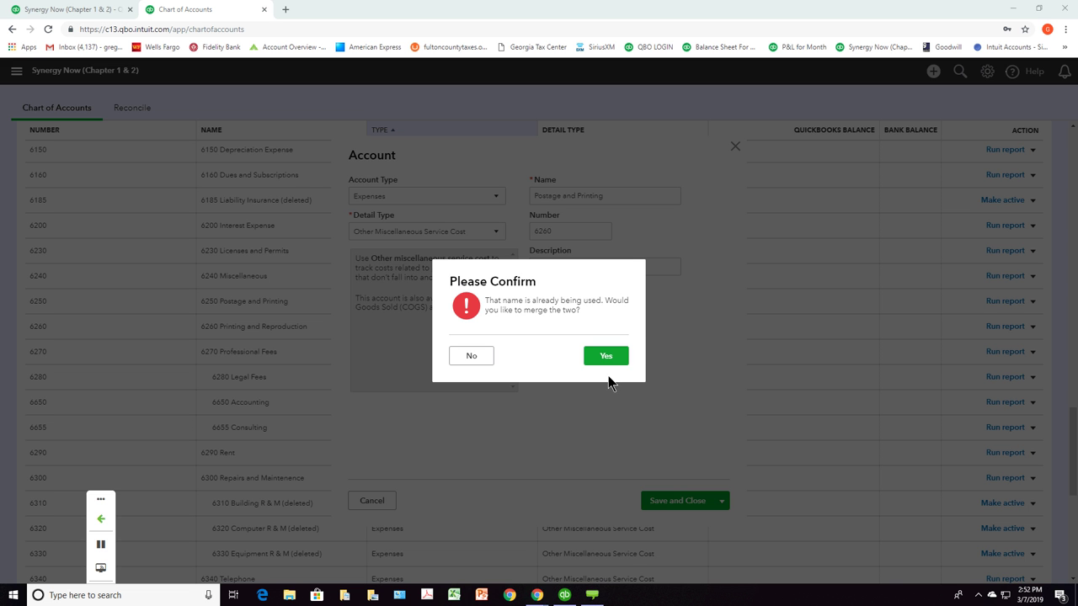
{"action": "left_click", "coordinate": [606, 356]}
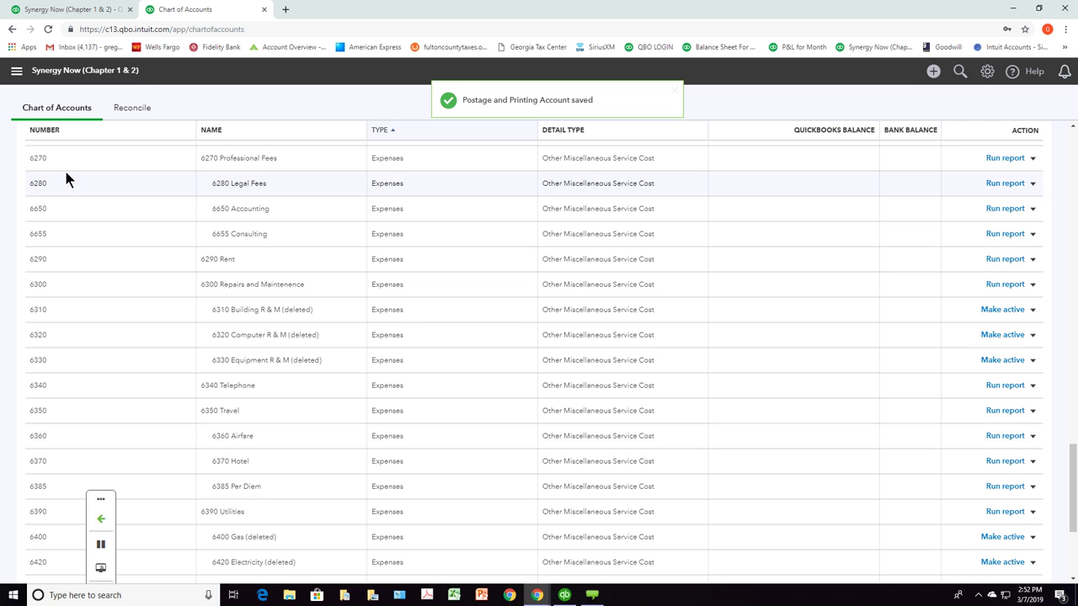
Step: Switch to the open June 2020 Profit and Loss report and run it again to check the merged expense account
{"action": "left_click", "coordinate": [91, 12]}
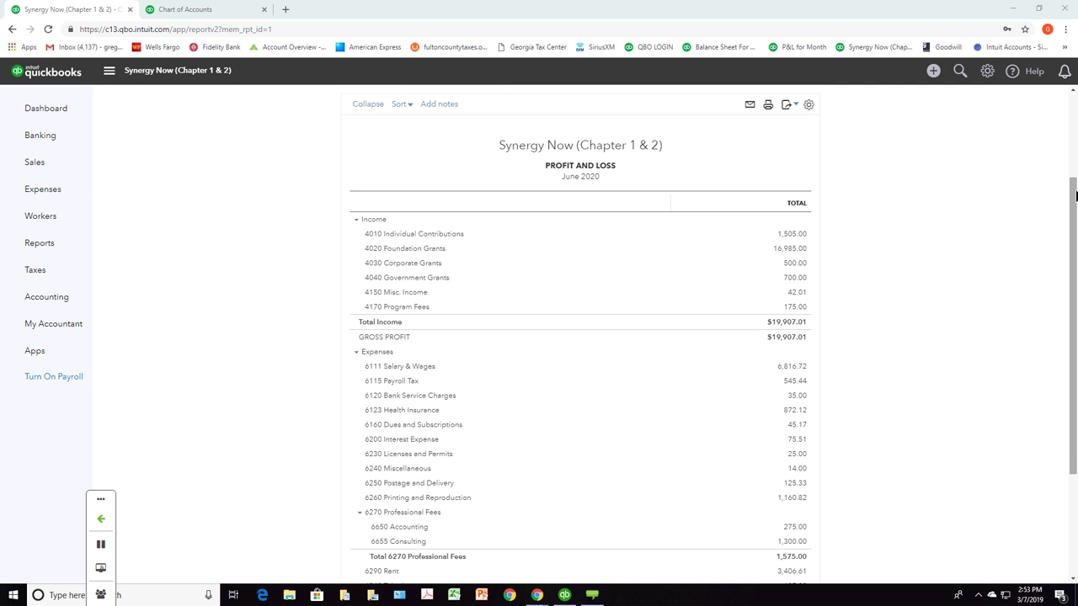
{"action": "left_click_drag", "start_coordinate": [1067, 194], "coordinate": [1068, 126]}
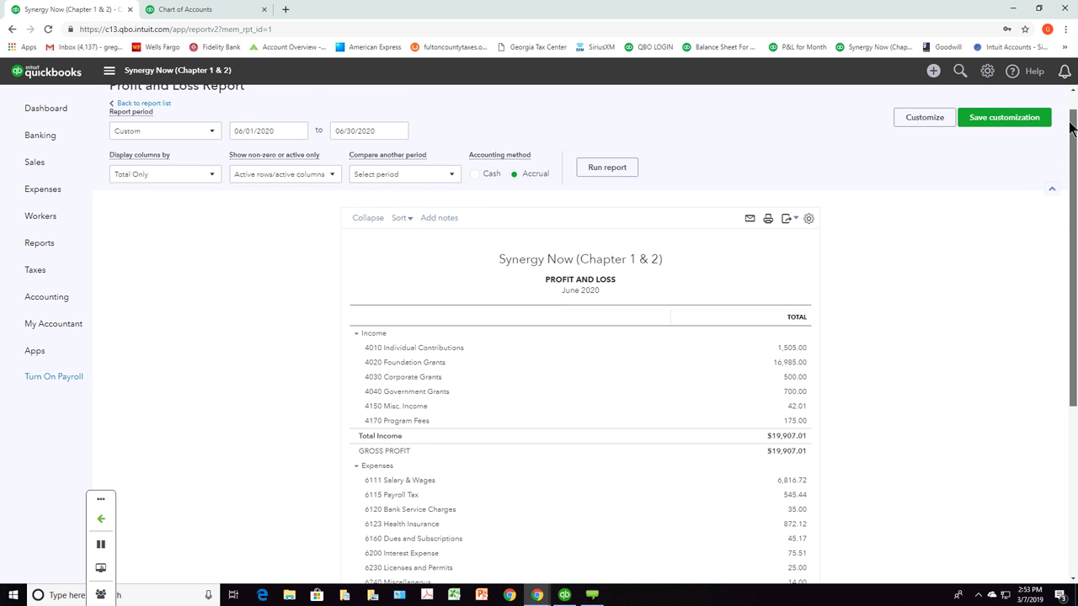
{"action": "left_click", "coordinate": [618, 170]}
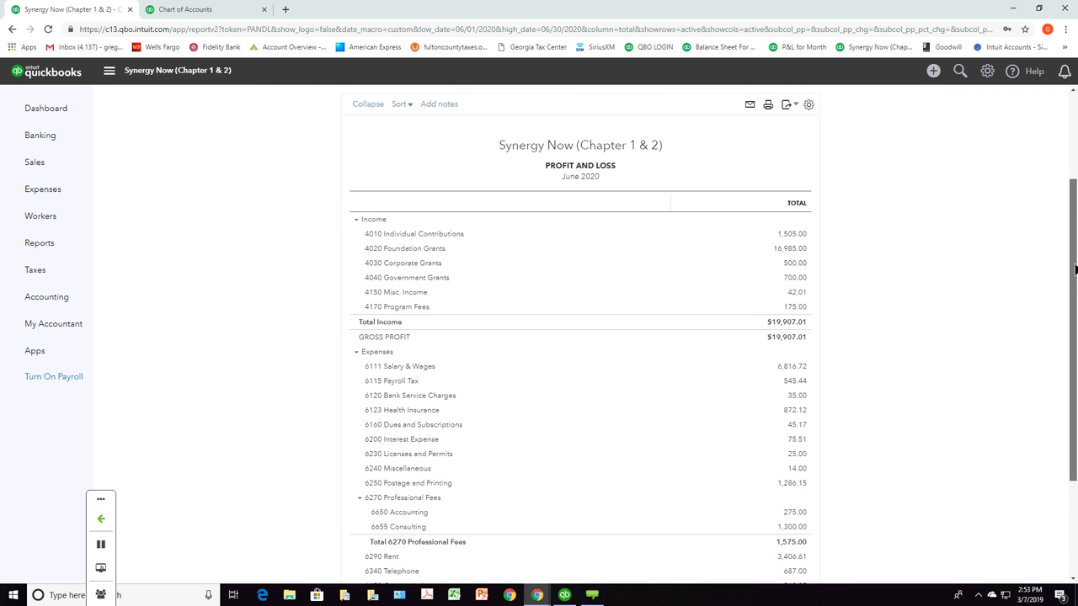
Step: Review the June 2020 Profit and Loss report and compare it with the numbered accounts in the chart of accounts
{"action": "left_click_drag", "start_coordinate": [1064, 262], "coordinate": [1064, 293]}
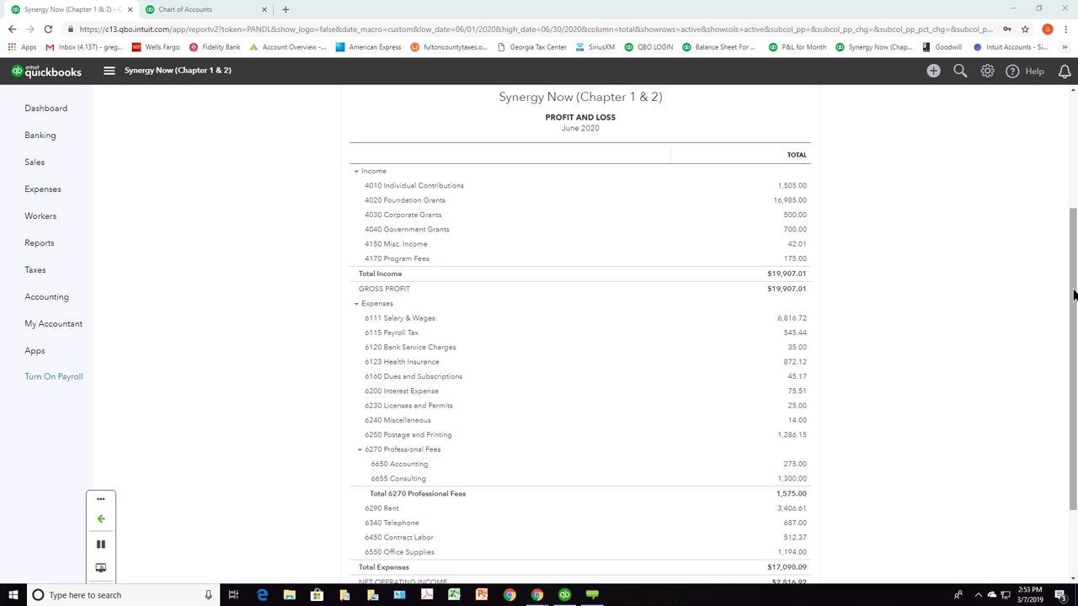
{"action": "left_click_drag", "start_coordinate": [1073, 294], "coordinate": [1059, 173]}
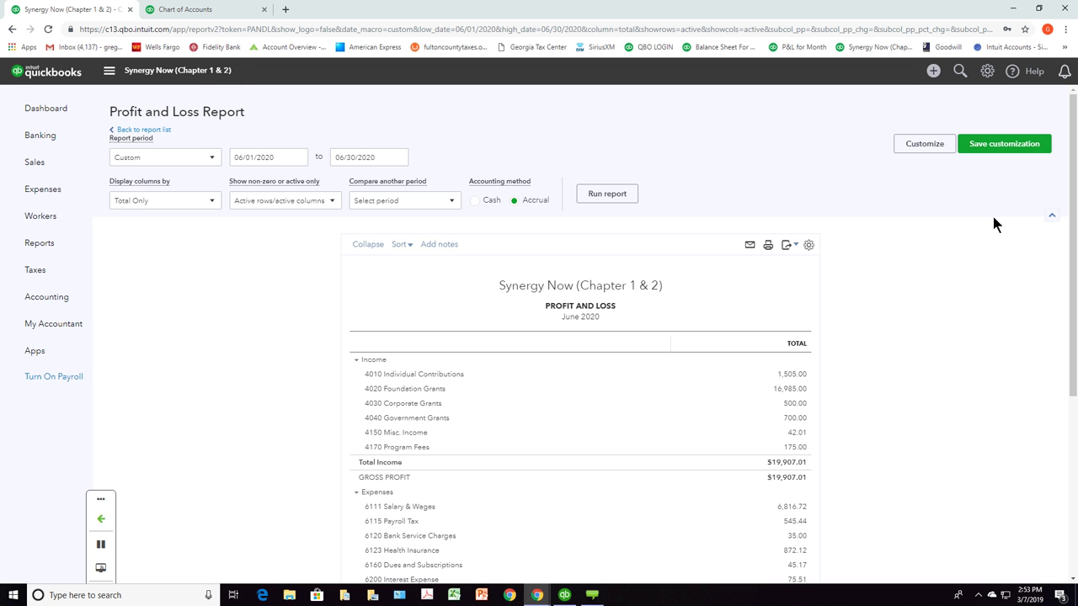
{"action": "left_click", "coordinate": [216, 12]}
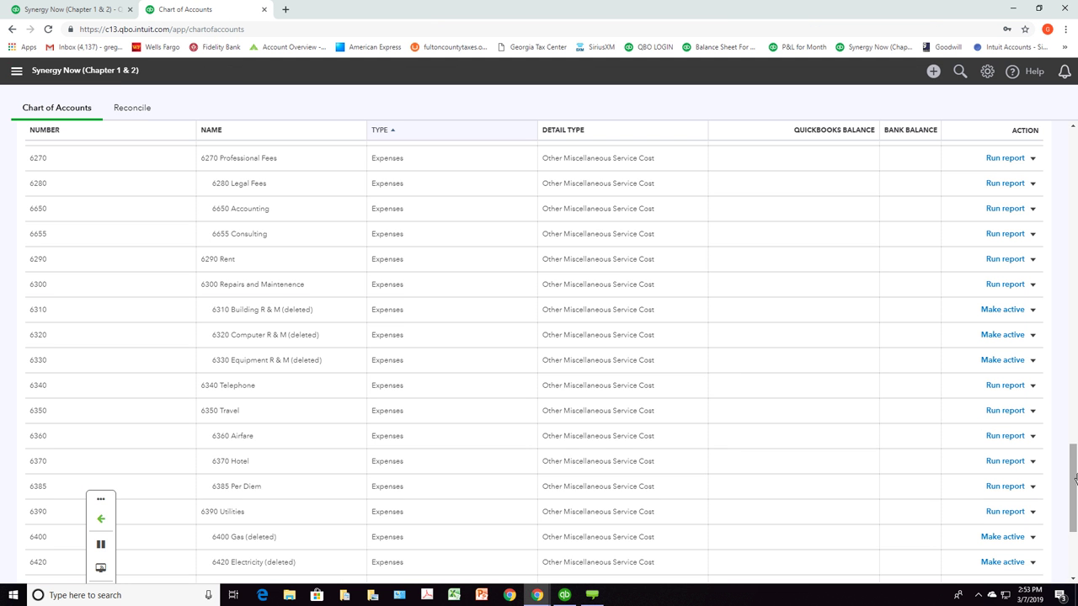
{"action": "left_click_drag", "start_coordinate": [1073, 486], "coordinate": [1072, 134]}
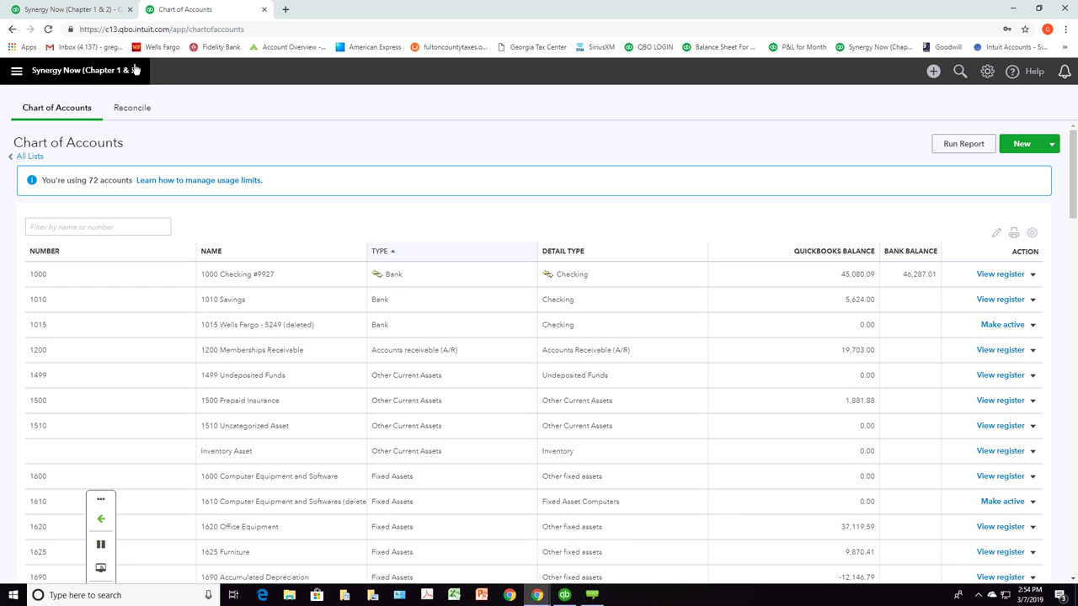
Step: Return to the dashboard and open the advanced section of the company's Account and Settings
{"action": "left_click", "coordinate": [17, 74]}
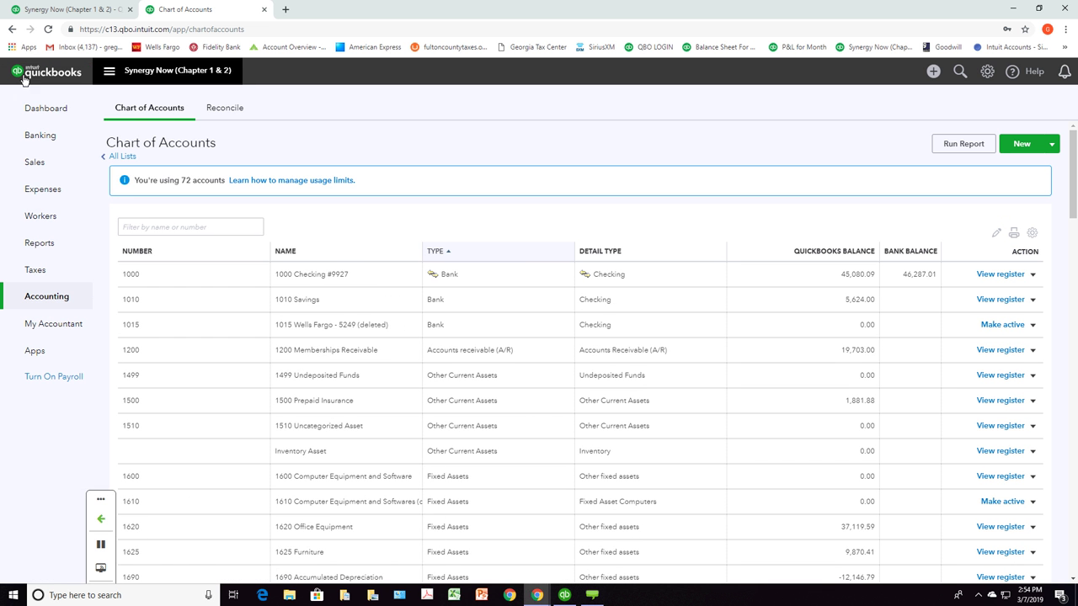
{"action": "left_click", "coordinate": [34, 113]}
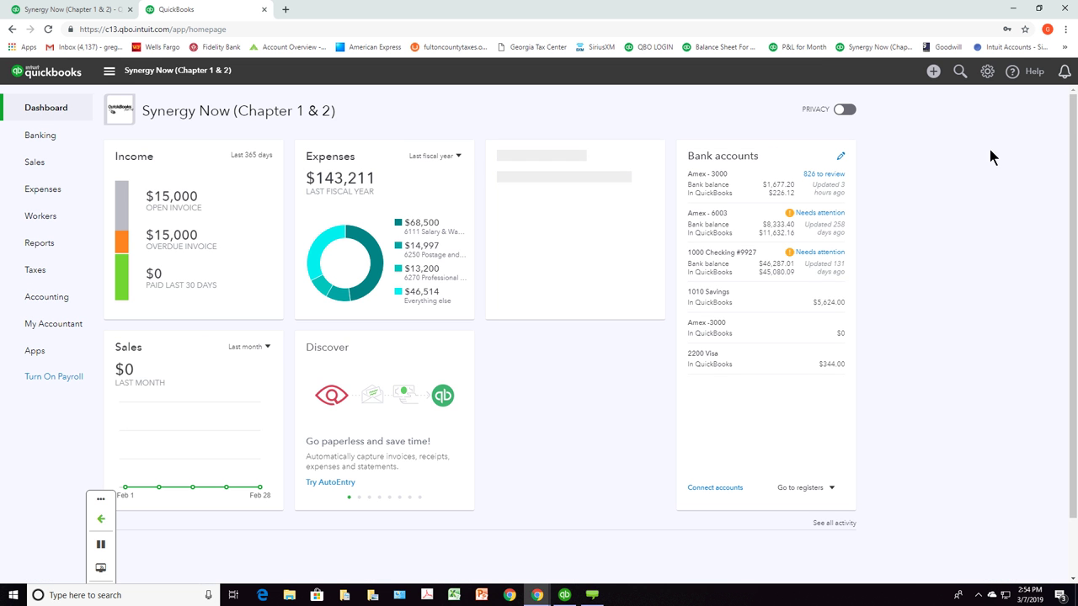
{"action": "left_click", "coordinate": [987, 72]}
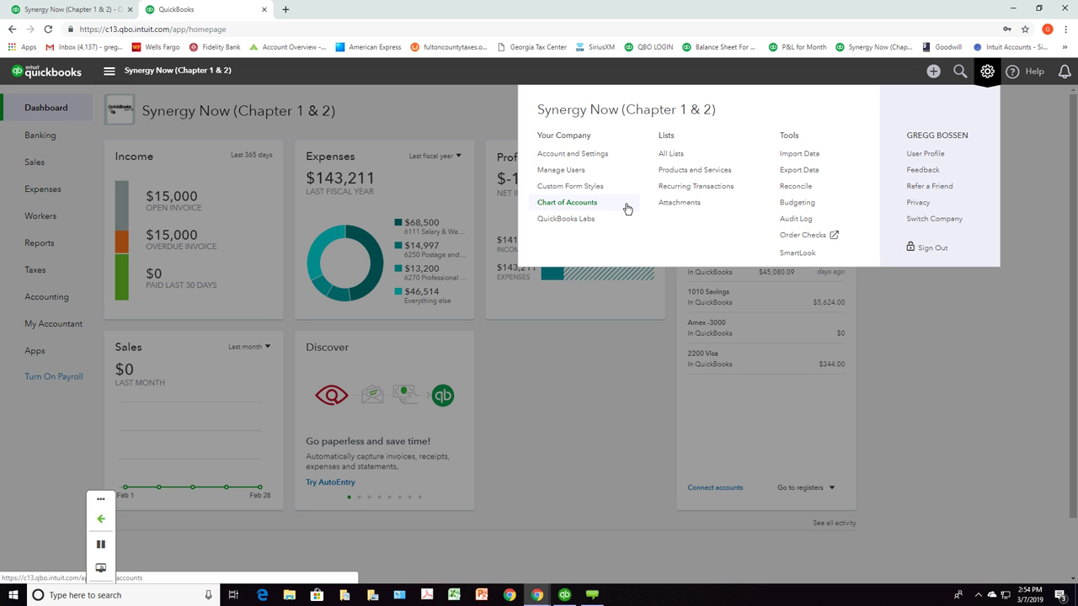
{"action": "left_click", "coordinate": [601, 160]}
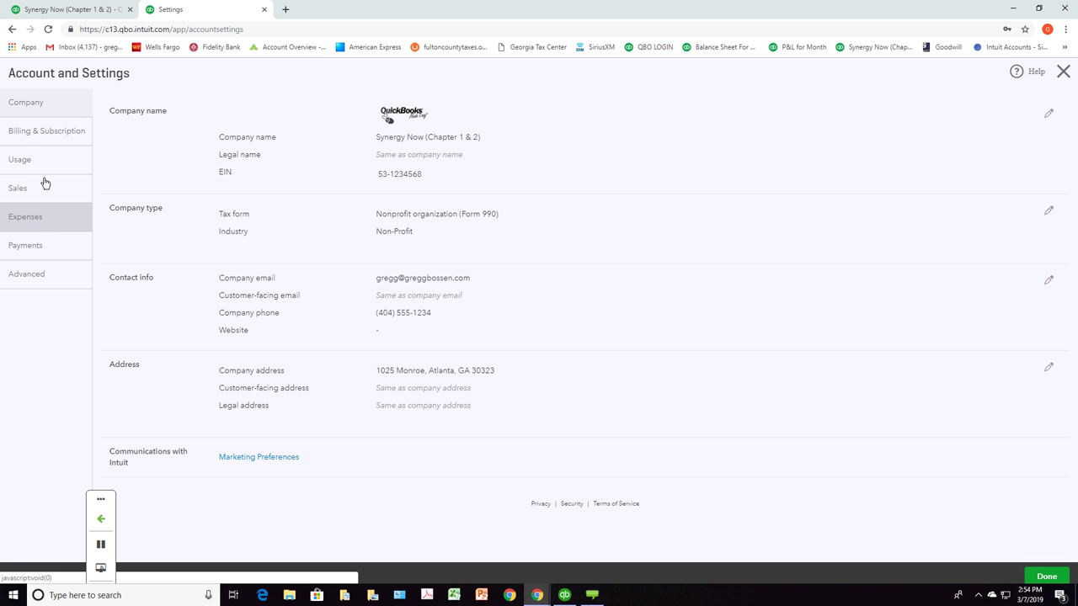
{"action": "left_click", "coordinate": [36, 280]}
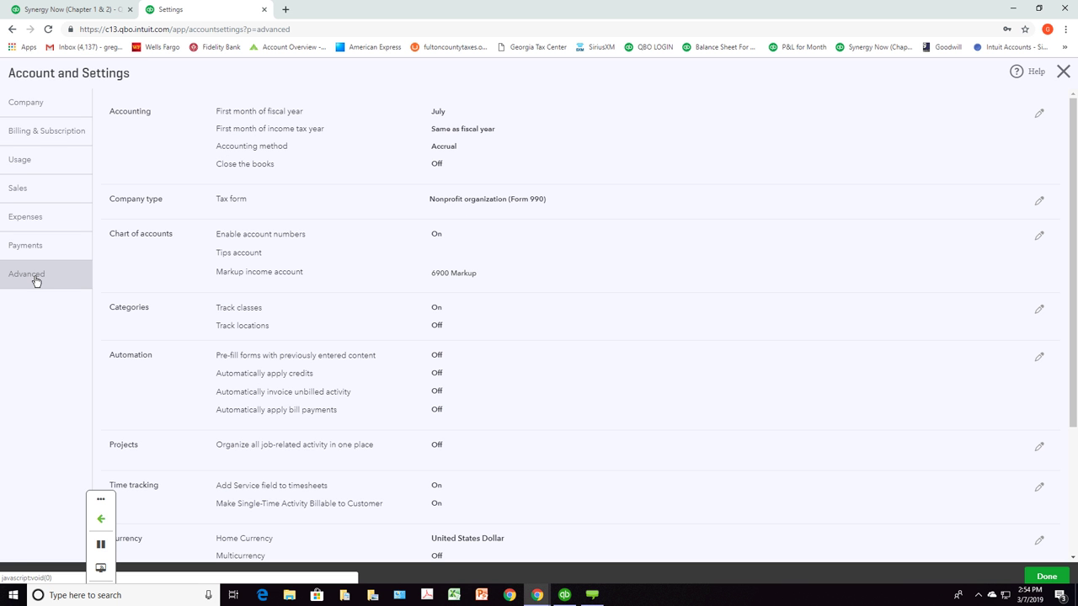
Step: Toggle Enable account numbers off and back on in the Chart of accounts settings, save, and close the settings
{"action": "left_click", "coordinate": [438, 236]}
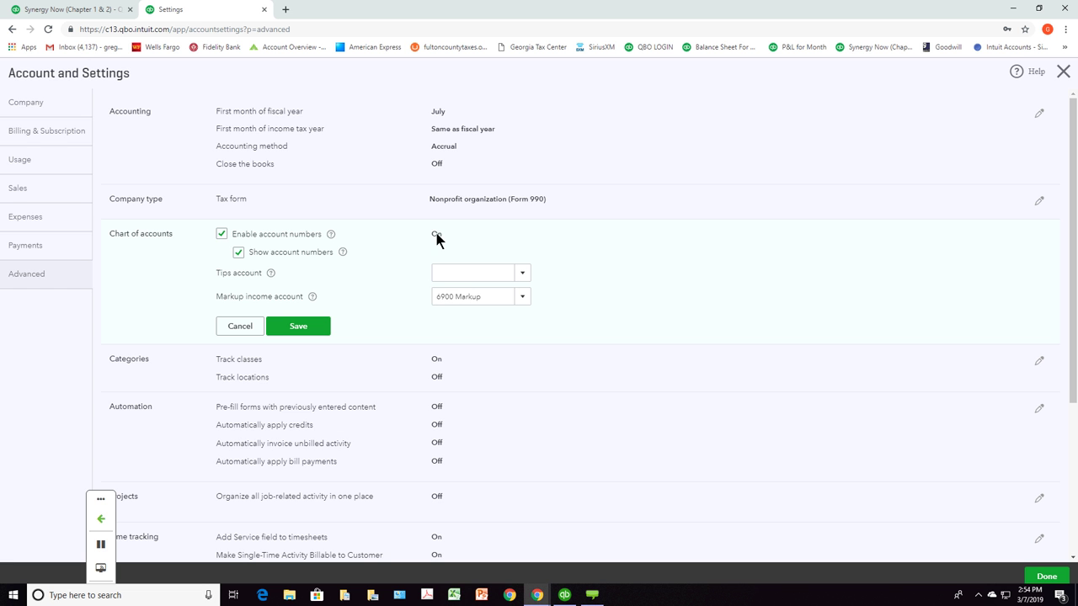
{"action": "left_click", "coordinate": [222, 234]}
{"action": "left_click", "coordinate": [223, 235]}
{"action": "left_click", "coordinate": [279, 329]}
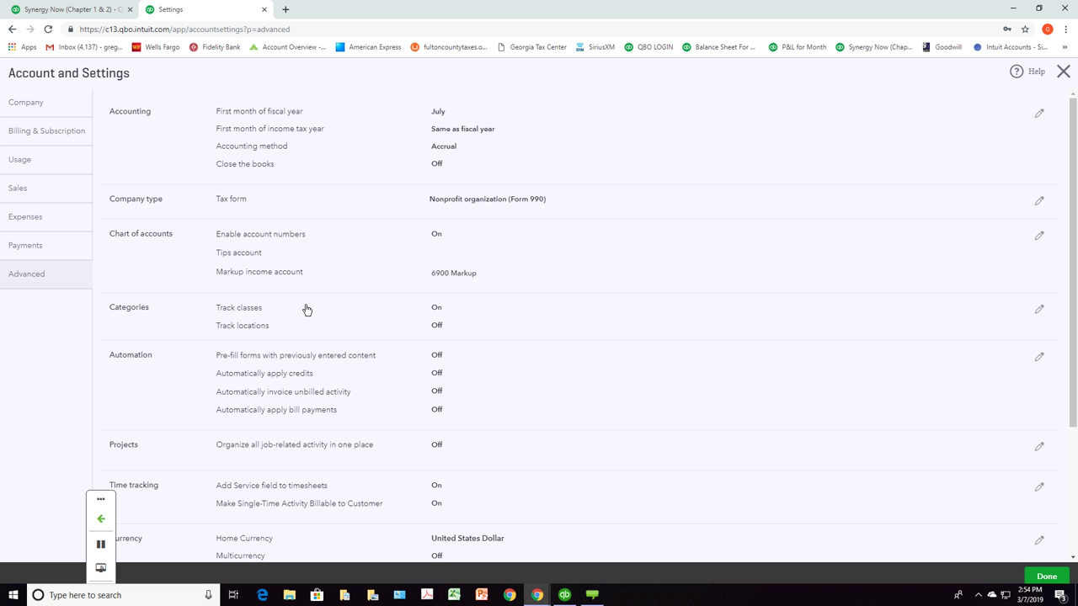
{"action": "left_click", "coordinate": [1064, 71]}
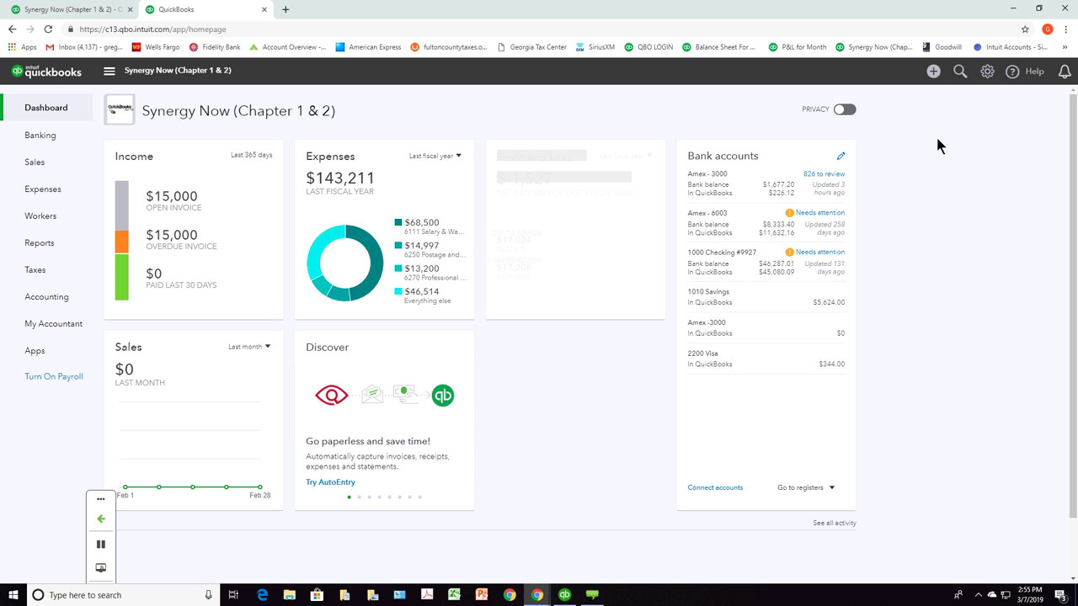
Step: Open the Inventory Asset account for editing from the chart of accounts, inspect its Number field, and close it without saving
{"action": "left_click", "coordinate": [986, 73]}
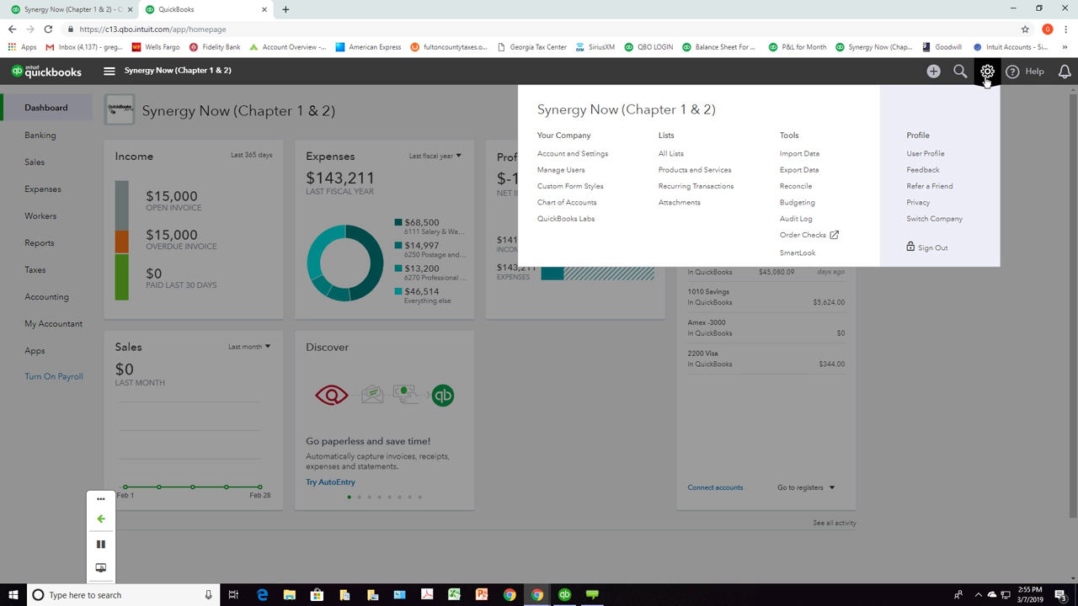
{"action": "left_click", "coordinate": [584, 209]}
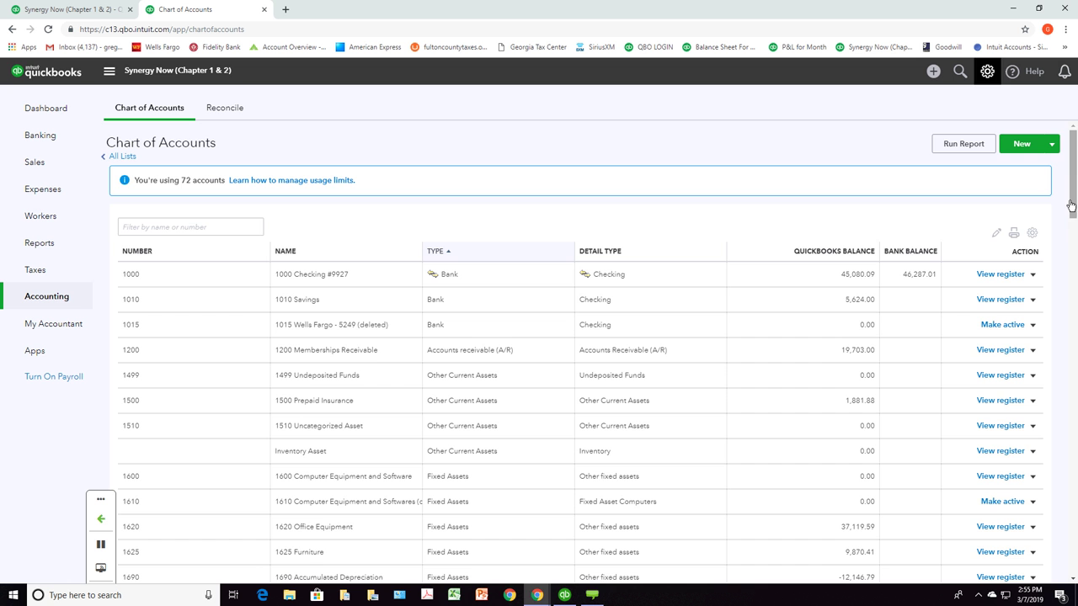
{"action": "left_click_drag", "start_coordinate": [1073, 213], "coordinate": [1073, 245]}
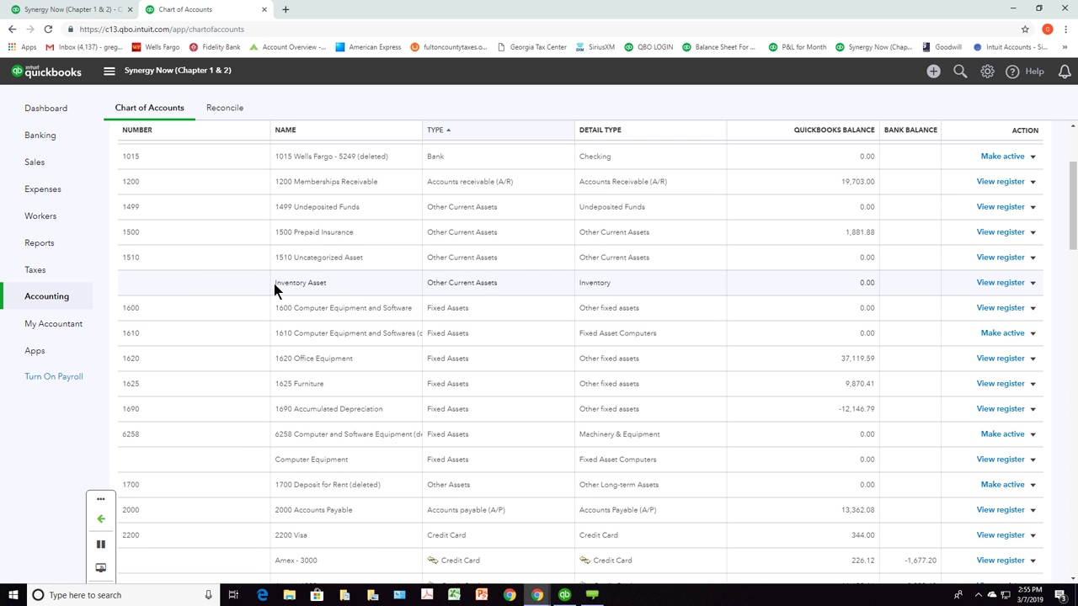
{"action": "left_click", "coordinate": [1034, 284]}
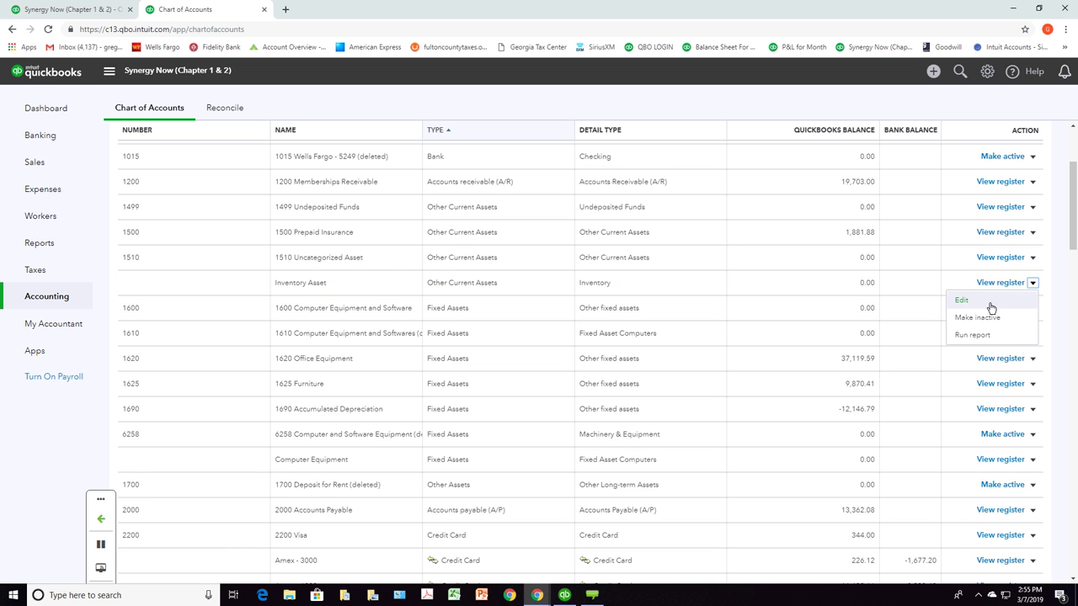
{"action": "left_click", "coordinate": [989, 305]}
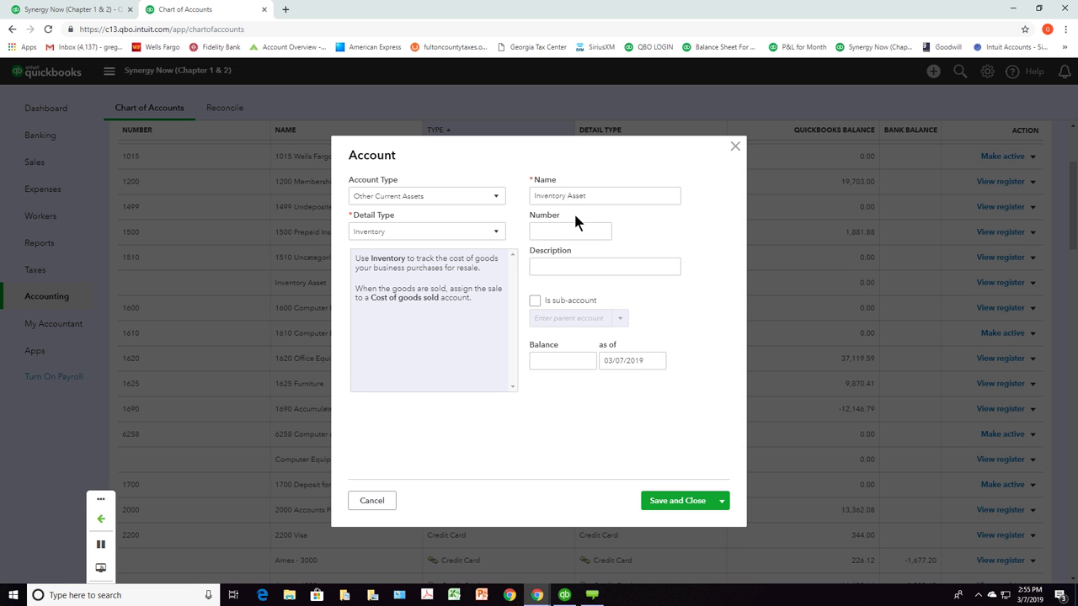
{"action": "left_click", "coordinate": [558, 238]}
{"action": "left_click", "coordinate": [560, 227]}
{"action": "left_click", "coordinate": [735, 149]}
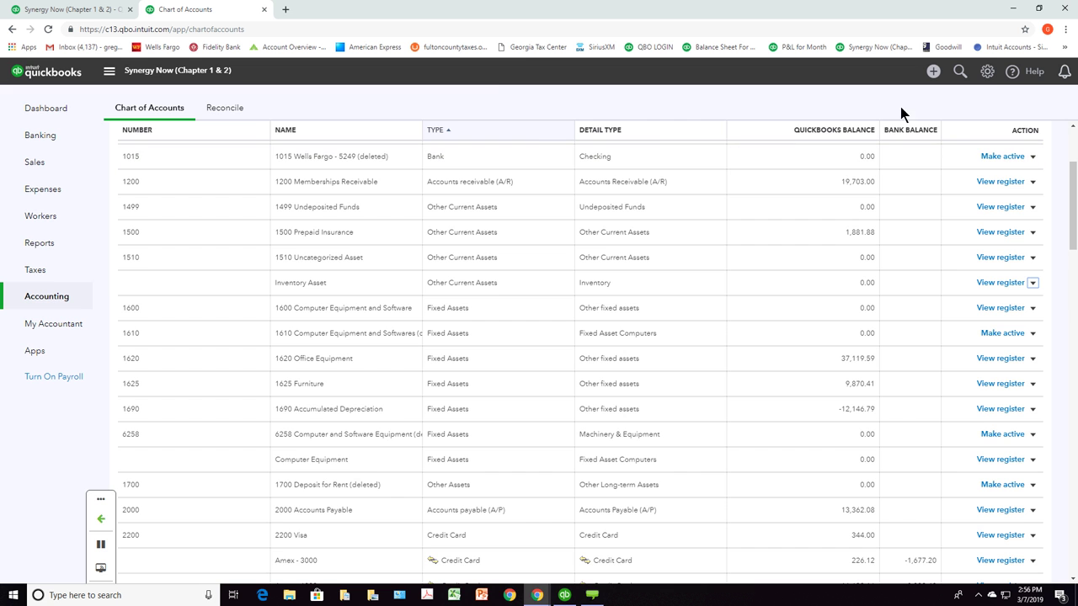
Step: Disable account numbers for the chart of accounts in the advanced company settings and save
{"action": "left_click", "coordinate": [990, 82]}
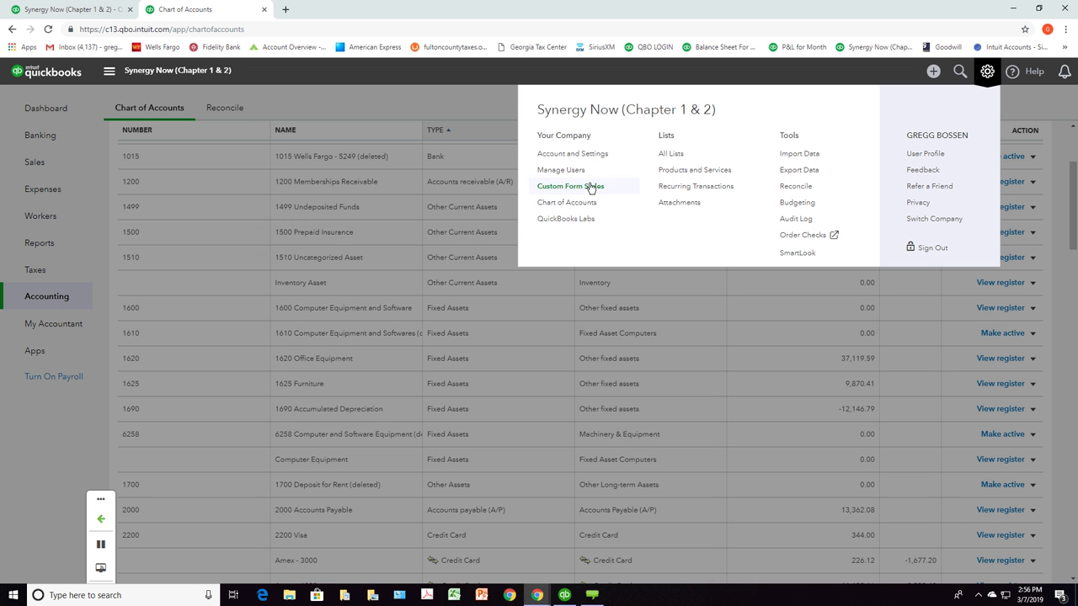
{"action": "left_click", "coordinate": [573, 154]}
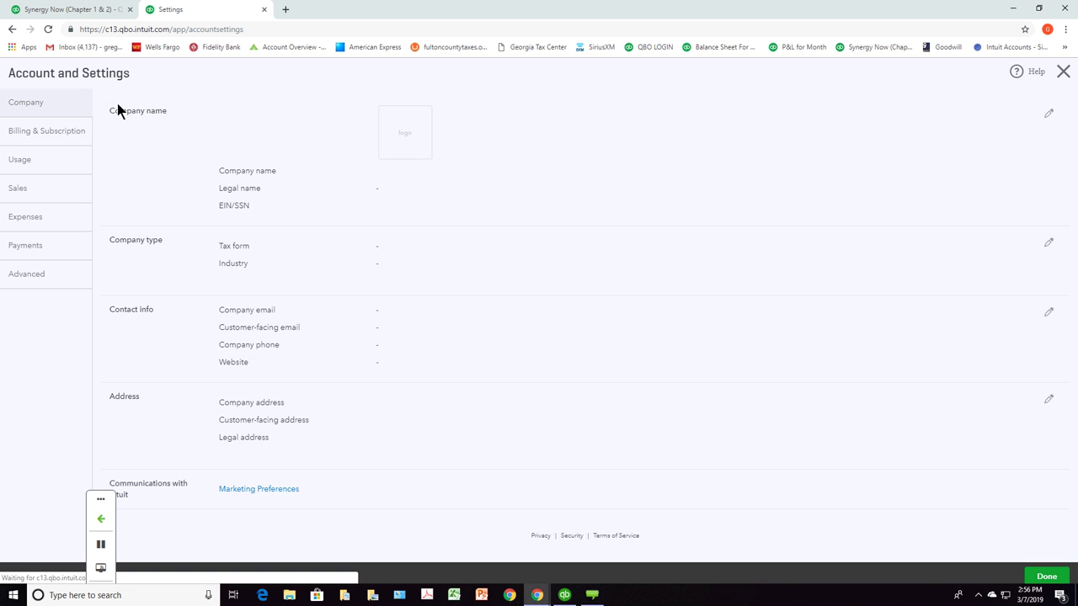
{"action": "left_click", "coordinate": [39, 275]}
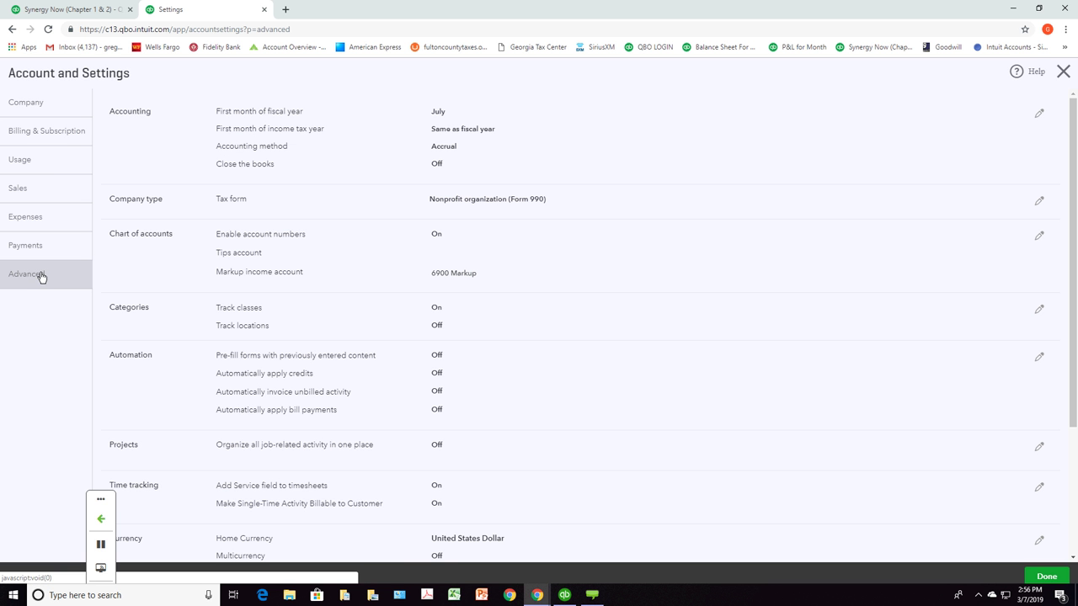
{"action": "left_click", "coordinate": [436, 236]}
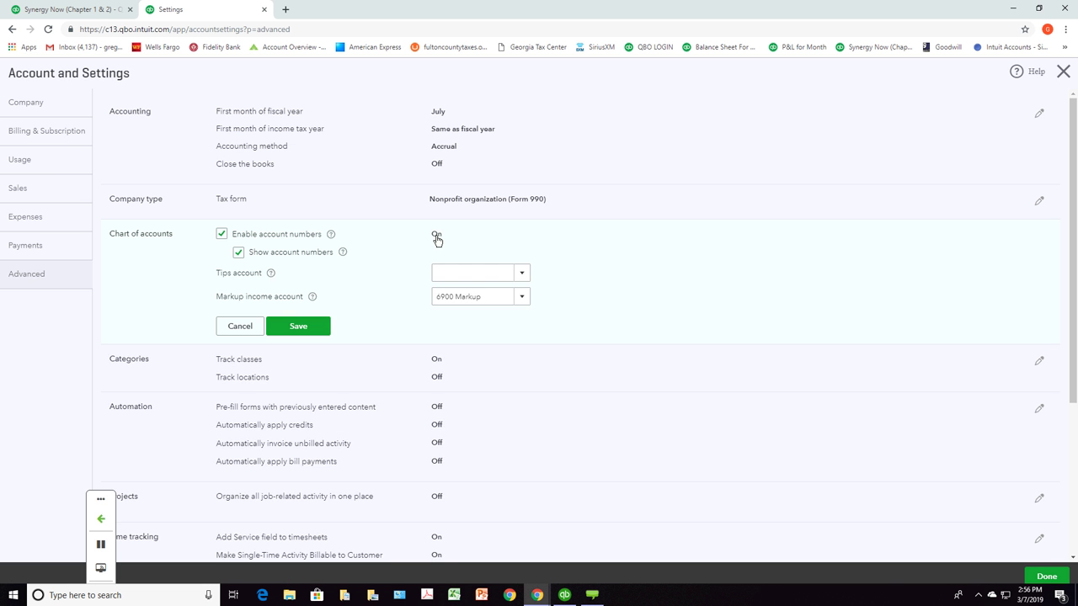
{"action": "left_click", "coordinate": [229, 232]}
{"action": "left_click", "coordinate": [298, 311]}
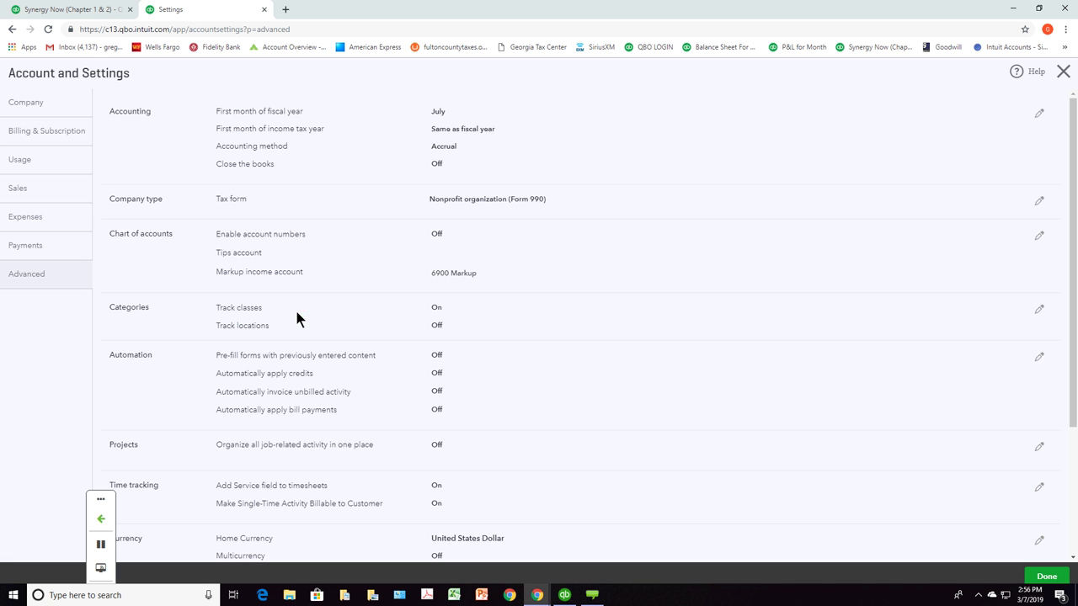
Step: Rerun the June 2020 Profit and Loss report and review how its income and expense accounts are listed
{"action": "left_click", "coordinate": [99, 12]}
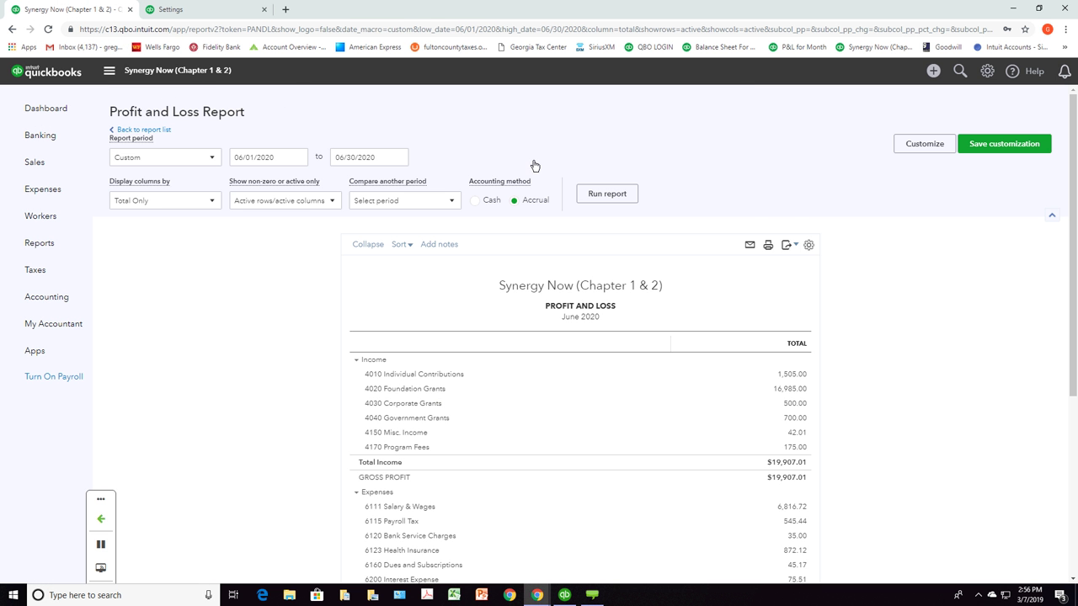
{"action": "left_click", "coordinate": [605, 194]}
{"action": "scroll", "coordinate": [606, 195], "scroll_direction": "down", "scroll_amount": 2}
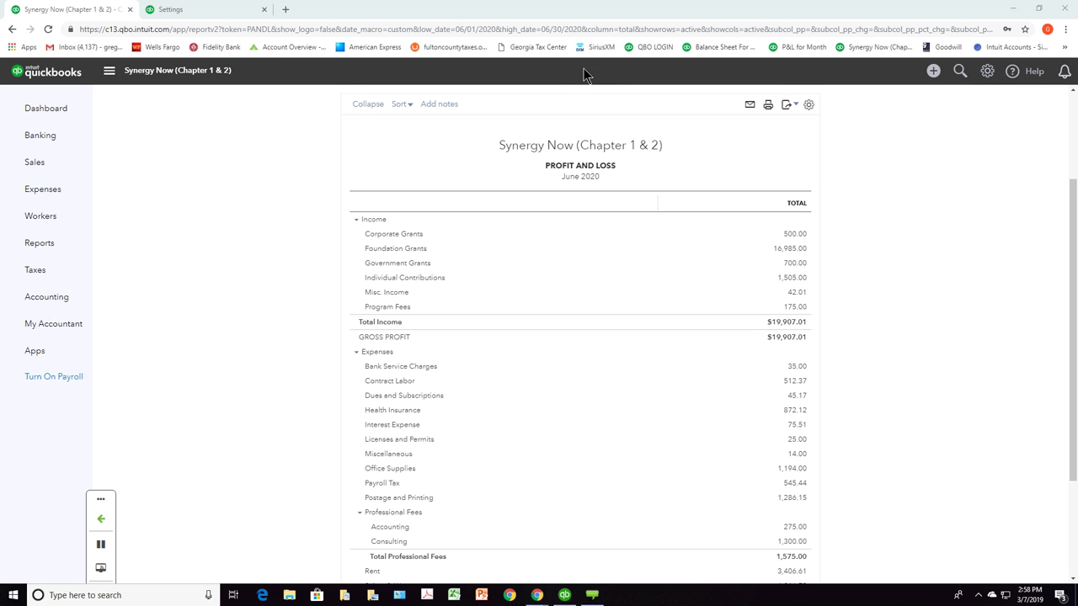
Step: Enable account numbers in the Chart of accounts settings and save
{"action": "left_click", "coordinate": [224, 23]}
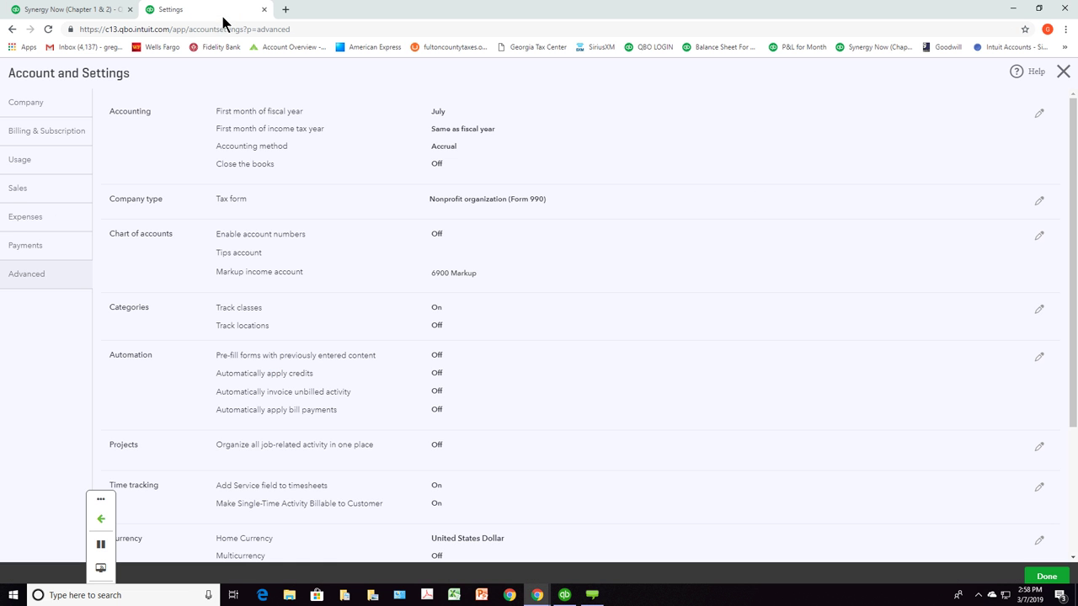
{"action": "left_click", "coordinate": [429, 237]}
{"action": "left_click", "coordinate": [222, 234]}
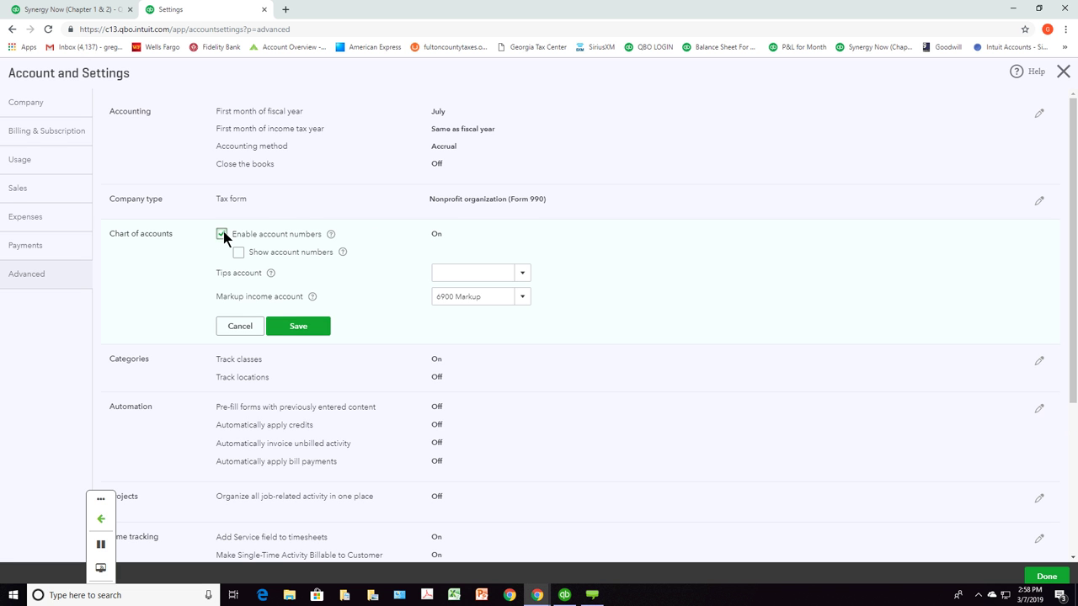
{"action": "left_click", "coordinate": [300, 329]}
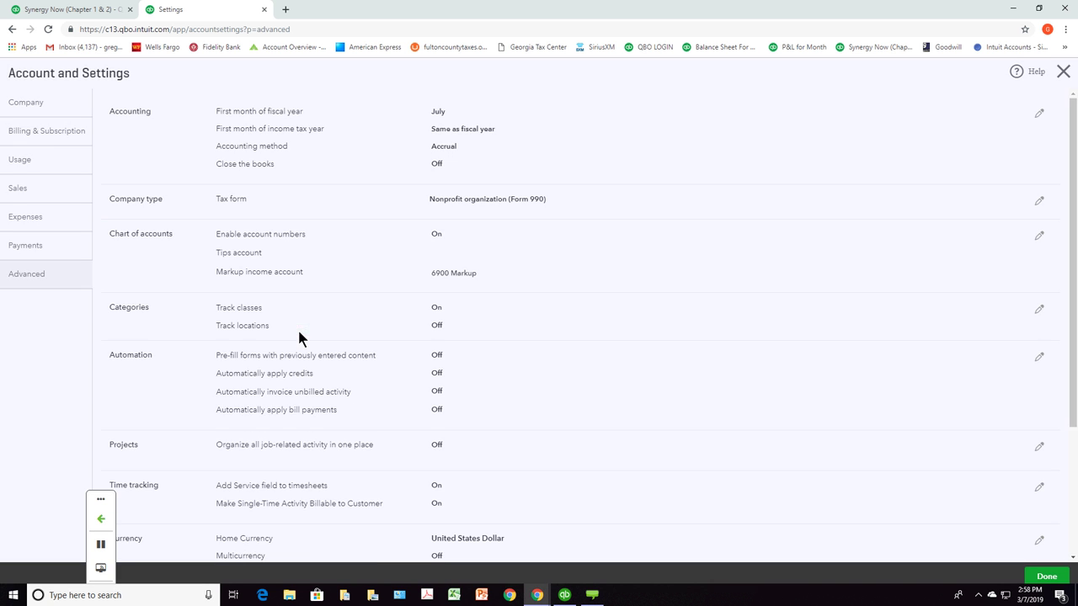
Step: Turn on Show account numbers in the Chart of accounts settings, save, and finish with Account and Settings
{"action": "left_click", "coordinate": [437, 238]}
{"action": "left_click", "coordinate": [238, 252]}
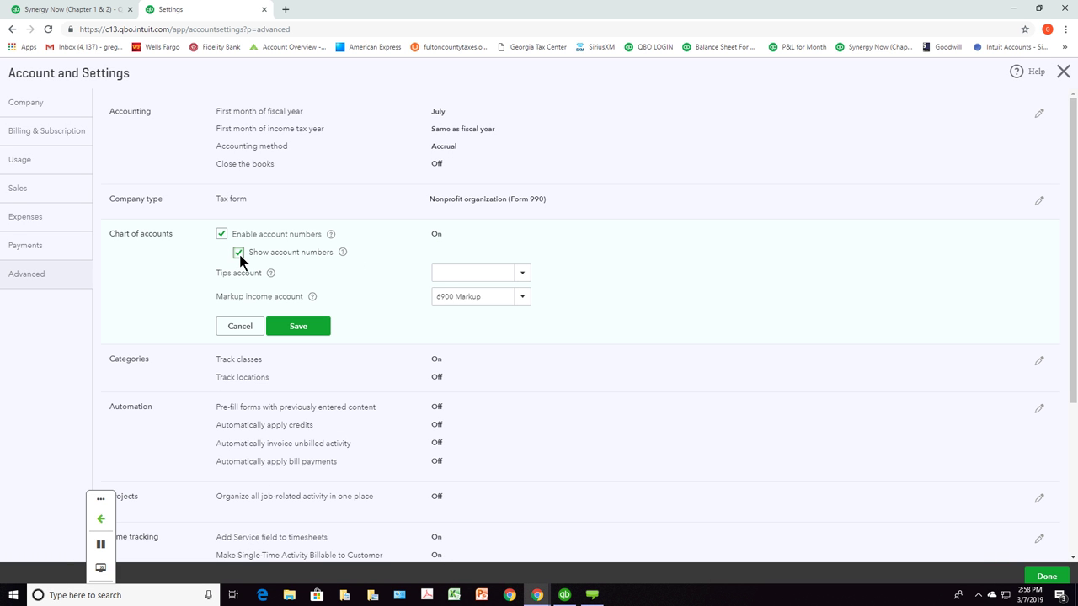
{"action": "left_click", "coordinate": [301, 329]}
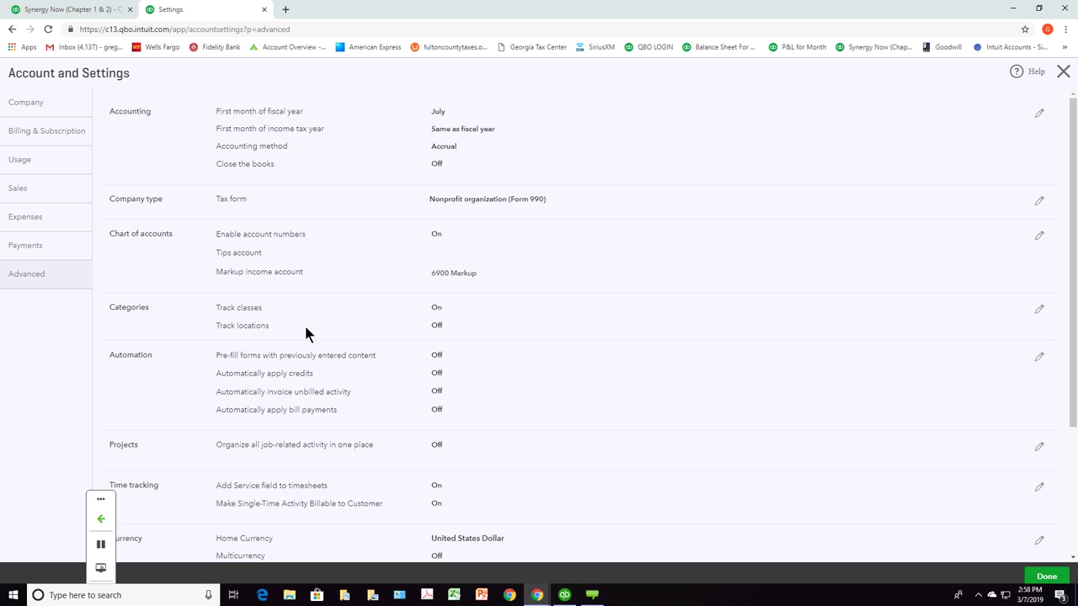
{"action": "left_click", "coordinate": [1046, 576]}
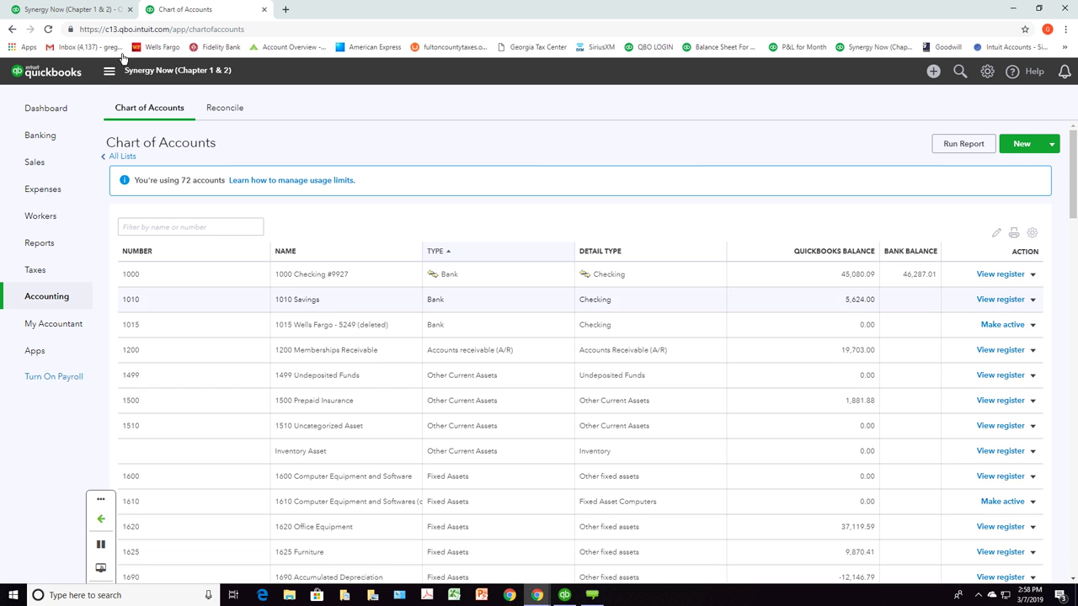
Step: Reload the June 2020 Profit and Loss report to check how its accounts are labelled
{"action": "left_click", "coordinate": [97, 10]}
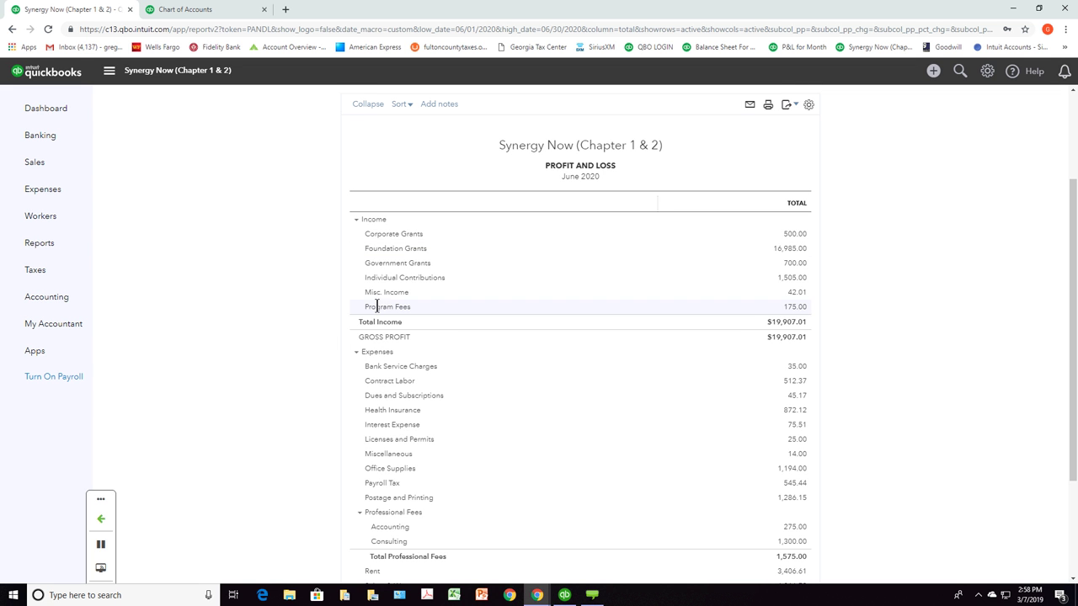
{"action": "left_click", "coordinate": [48, 29]}
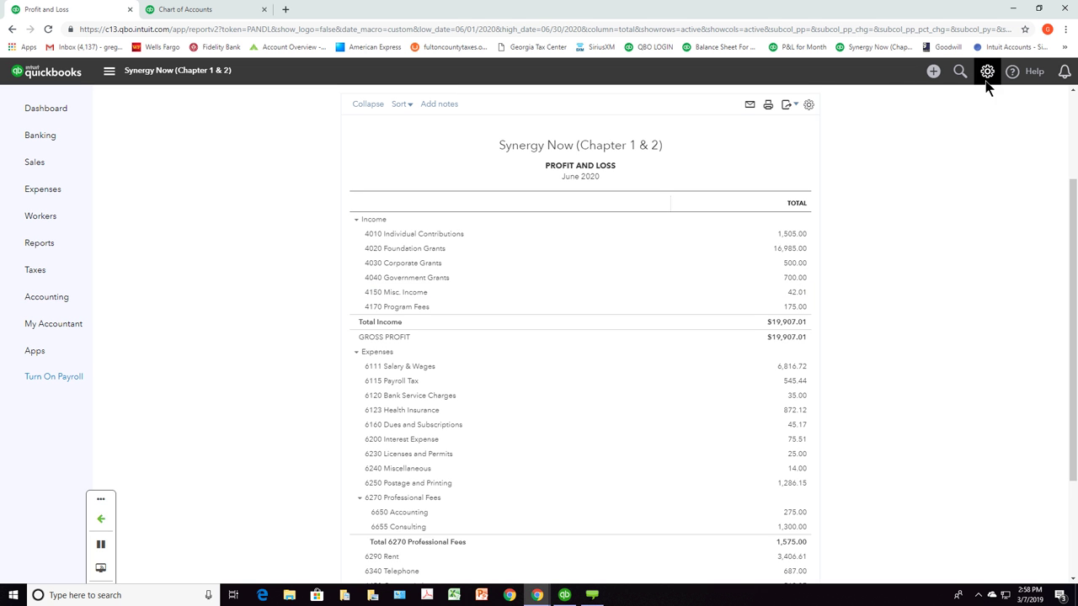
Step: Open the checking account's details from the chart of accounts, examine its number field, and close without saving
{"action": "left_click", "coordinate": [234, 11]}
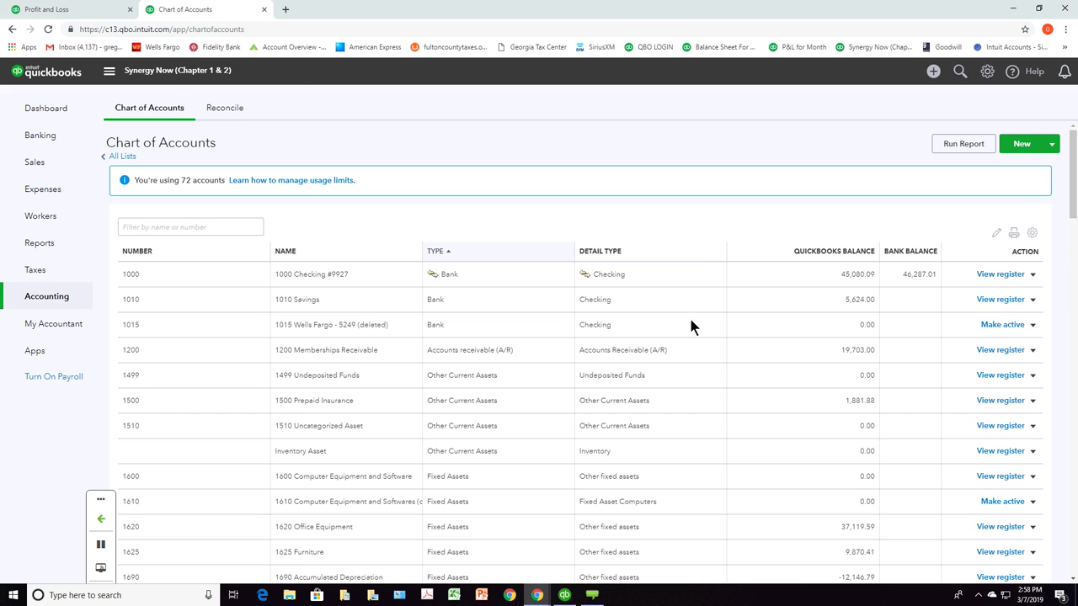
{"action": "left_click", "coordinate": [1032, 275]}
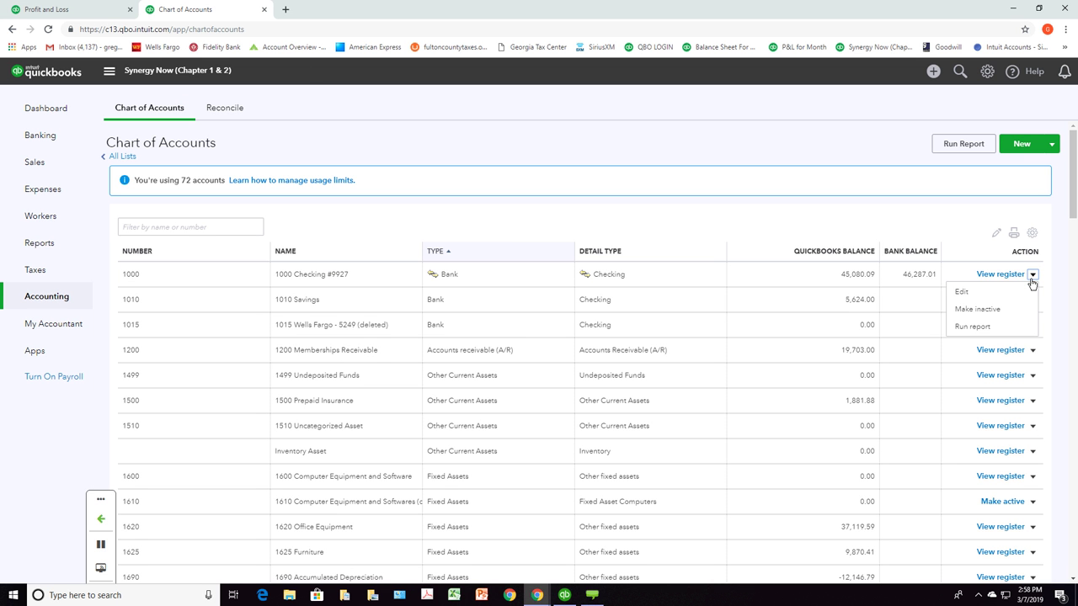
{"action": "left_click", "coordinate": [962, 293]}
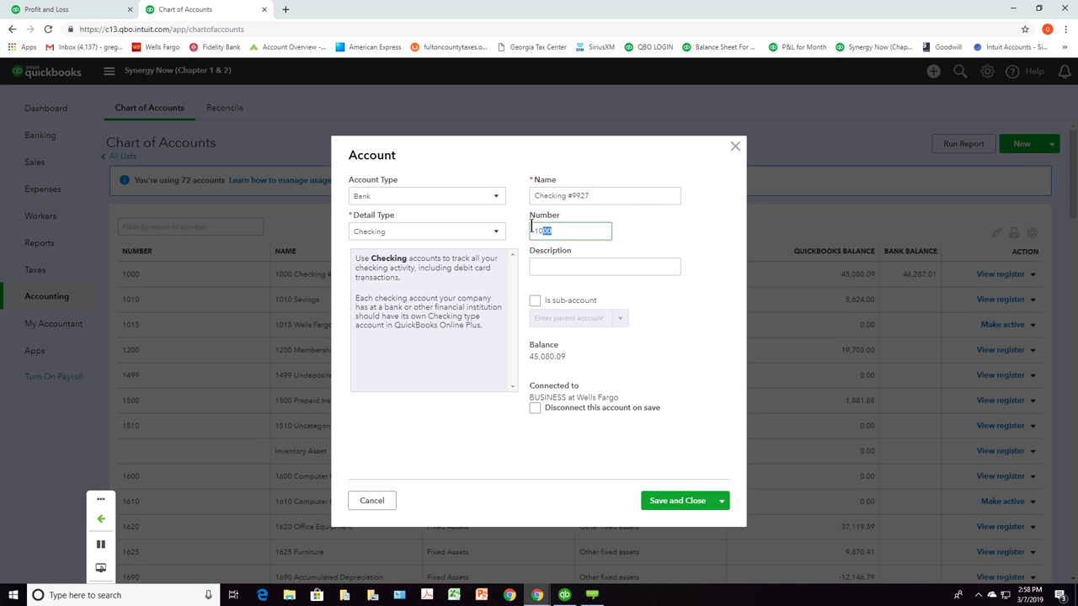
{"action": "double_click", "coordinate": [601, 231]}
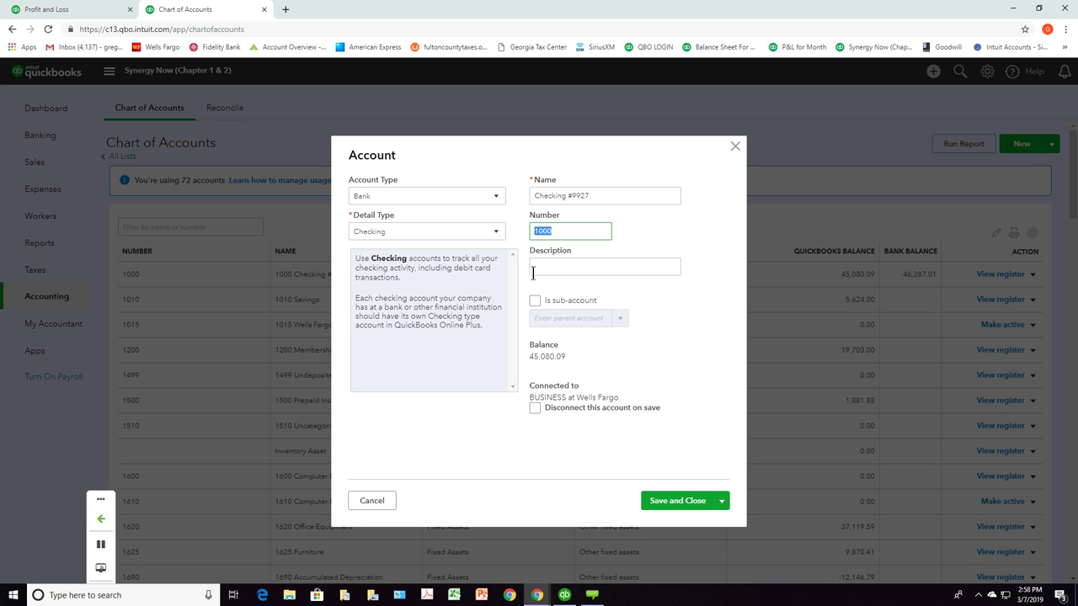
{"action": "left_click", "coordinate": [734, 146]}
Step: Open the savings account's details, check its number field, and close without saving
{"action": "left_click", "coordinate": [1032, 299]}
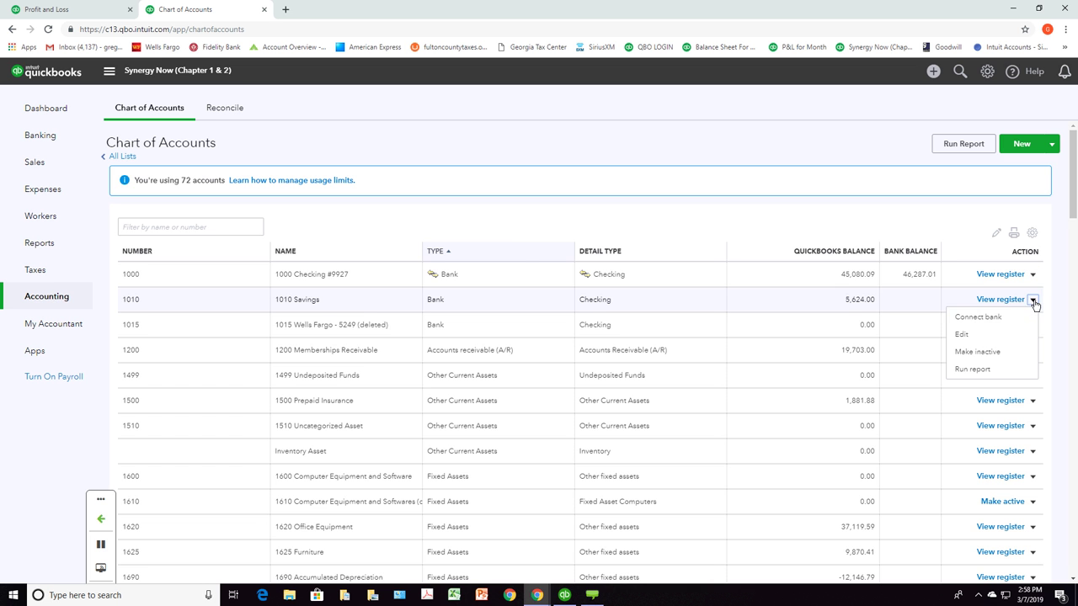
{"action": "left_click", "coordinate": [977, 334]}
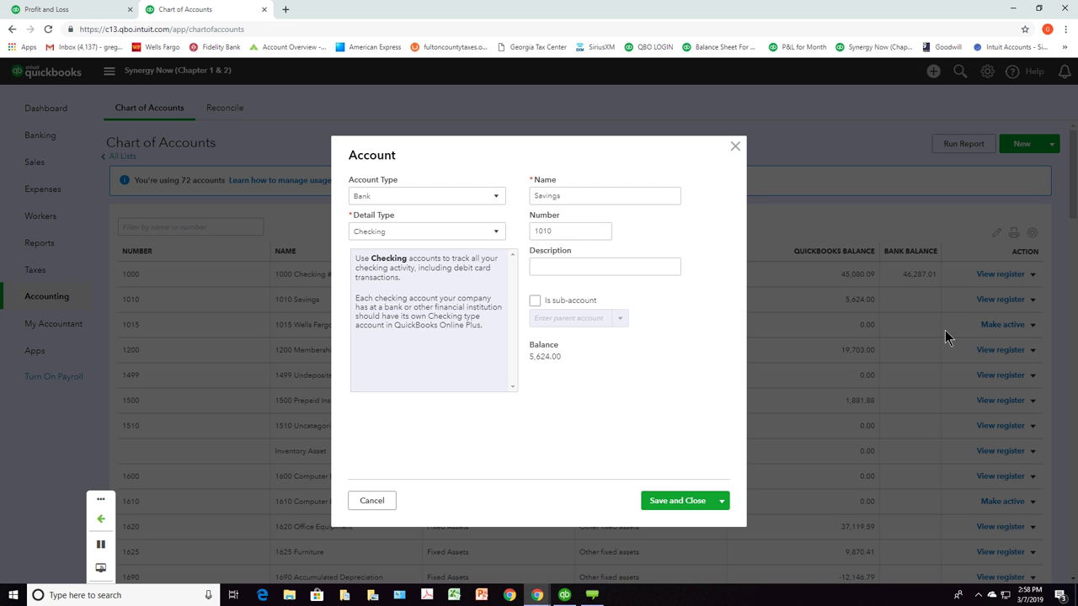
{"action": "double_click", "coordinate": [571, 229]}
{"action": "left_click", "coordinate": [735, 147]}
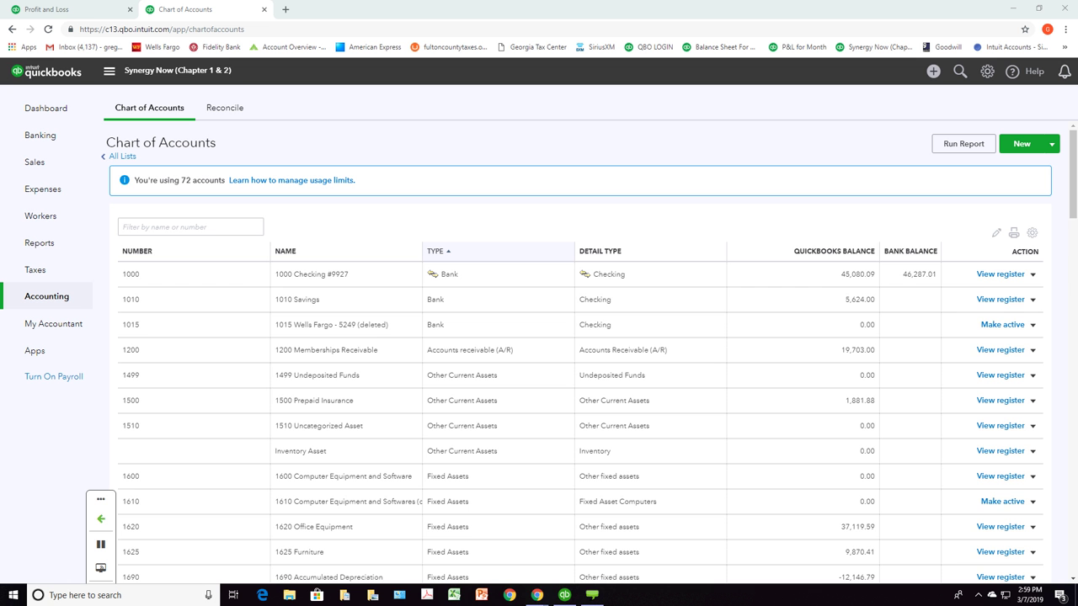
Step: Batch edit the chart of accounts, setting the checking account's number to 1017 and the savings account's number to 1018
{"action": "left_click", "coordinate": [995, 234]}
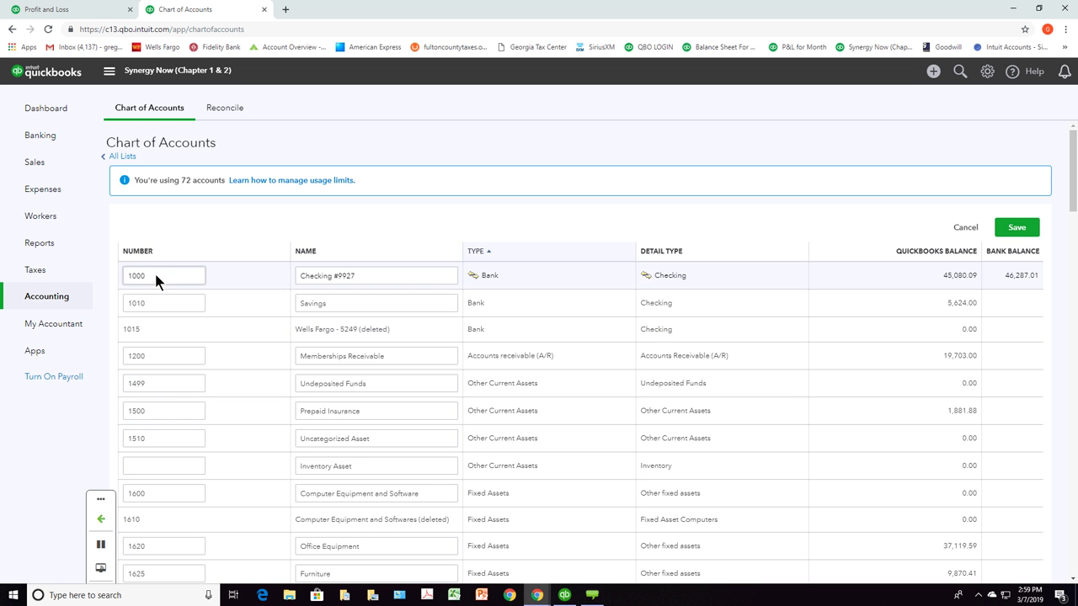
{"action": "left_click_drag", "start_coordinate": [154, 274], "coordinate": [115, 271]}
{"action": "type", "text": "10"}
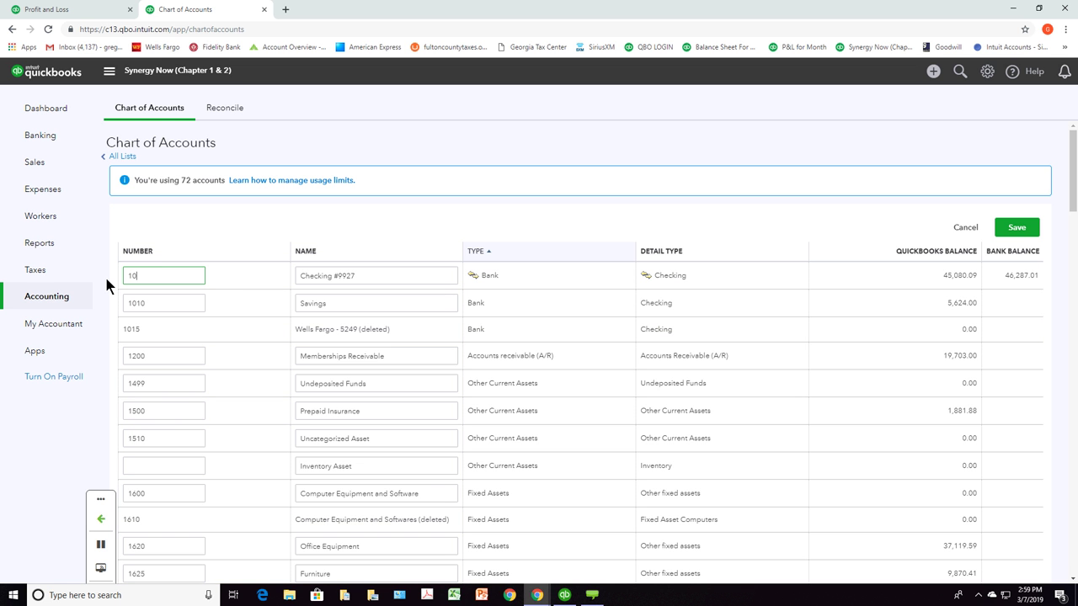
{"action": "type", "text": "17"}
{"action": "key", "text": "Tab"}
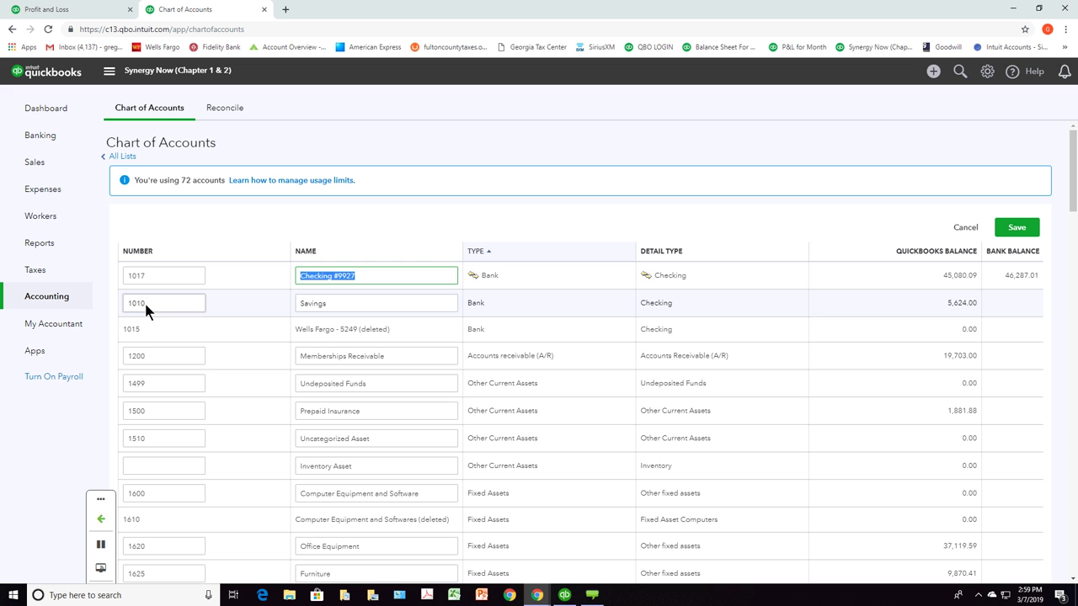
{"action": "left_click_drag", "start_coordinate": [144, 301], "coordinate": [110, 302]}
{"action": "type", "text": "101"}
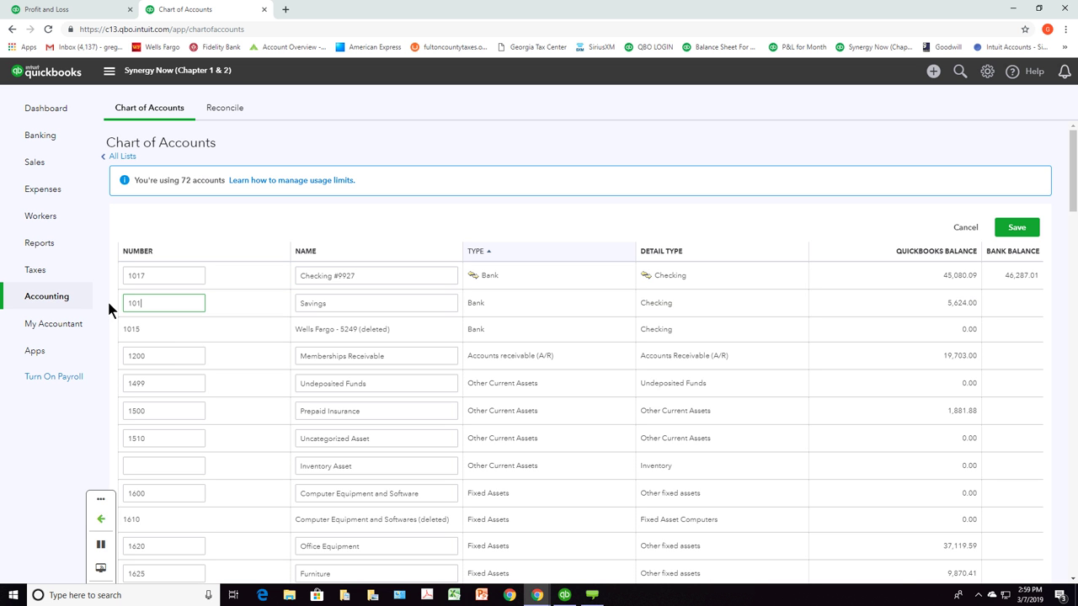
{"action": "type", "text": "8"}
{"action": "key", "text": "Tab"}
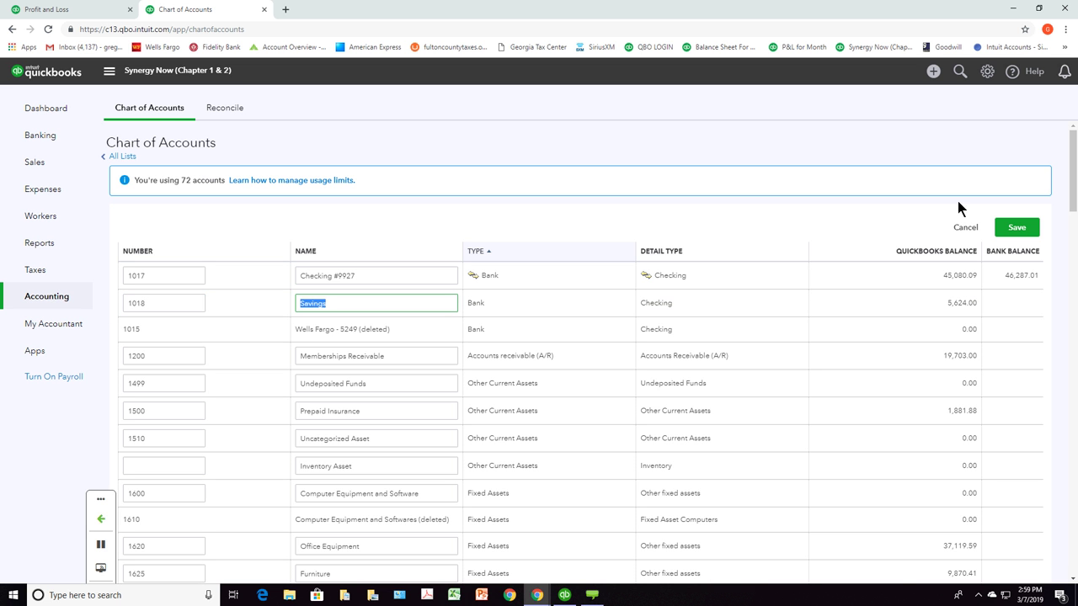
Step: Review the editable numbers and names through the whole chart of accounts, including accounts without a number
{"action": "left_click_drag", "start_coordinate": [1071, 198], "coordinate": [1059, 288]}
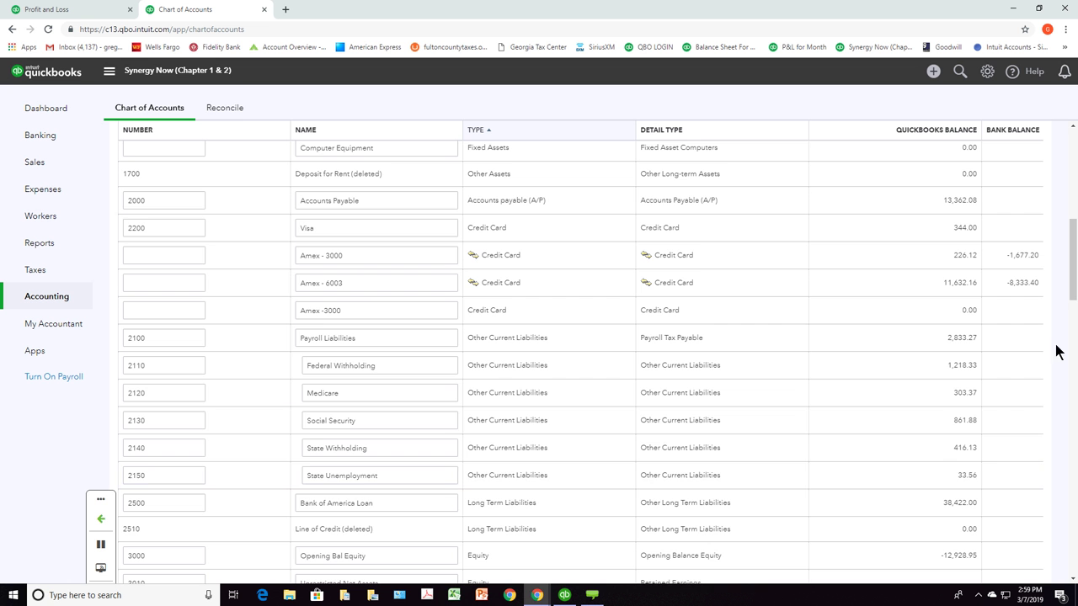
{"action": "left_click_drag", "start_coordinate": [1070, 291], "coordinate": [1075, 576]}
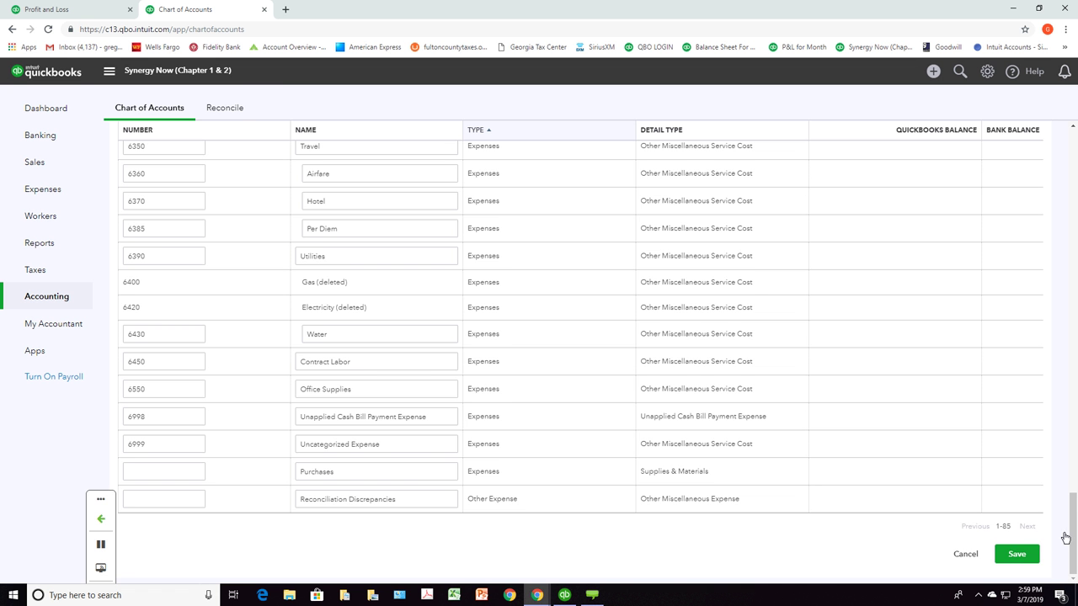
{"action": "left_click_drag", "start_coordinate": [1073, 532], "coordinate": [1072, 555]}
{"action": "left_click_drag", "start_coordinate": [1073, 515], "coordinate": [1050, 214]}
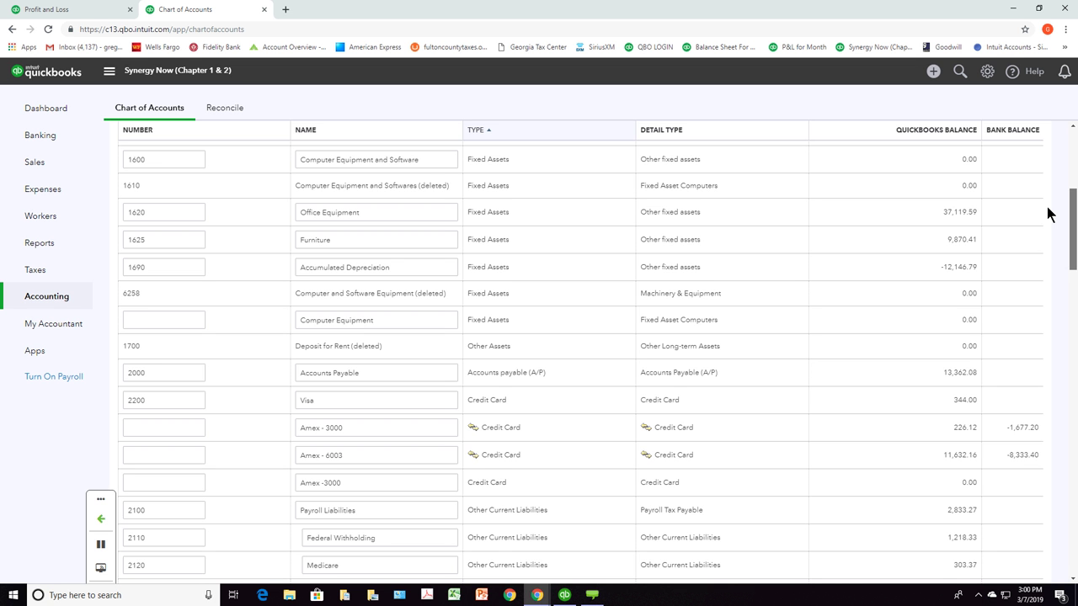
{"action": "left_click_drag", "start_coordinate": [1049, 214], "coordinate": [1054, 148]}
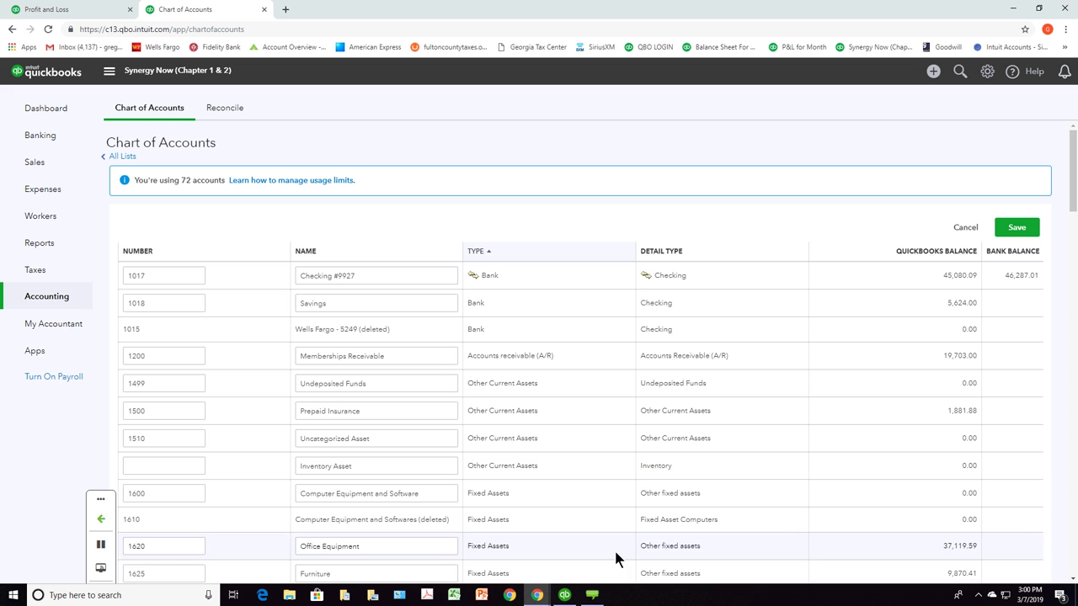
{"action": "mouse_move", "coordinate": [591, 597]}
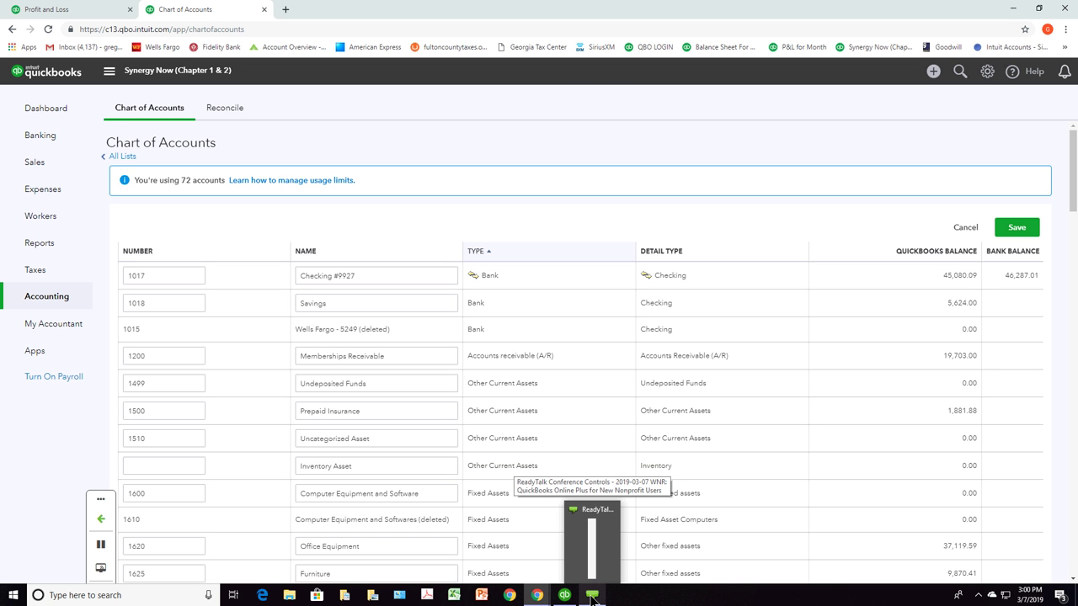
{"action": "left_click", "coordinate": [100, 522]}
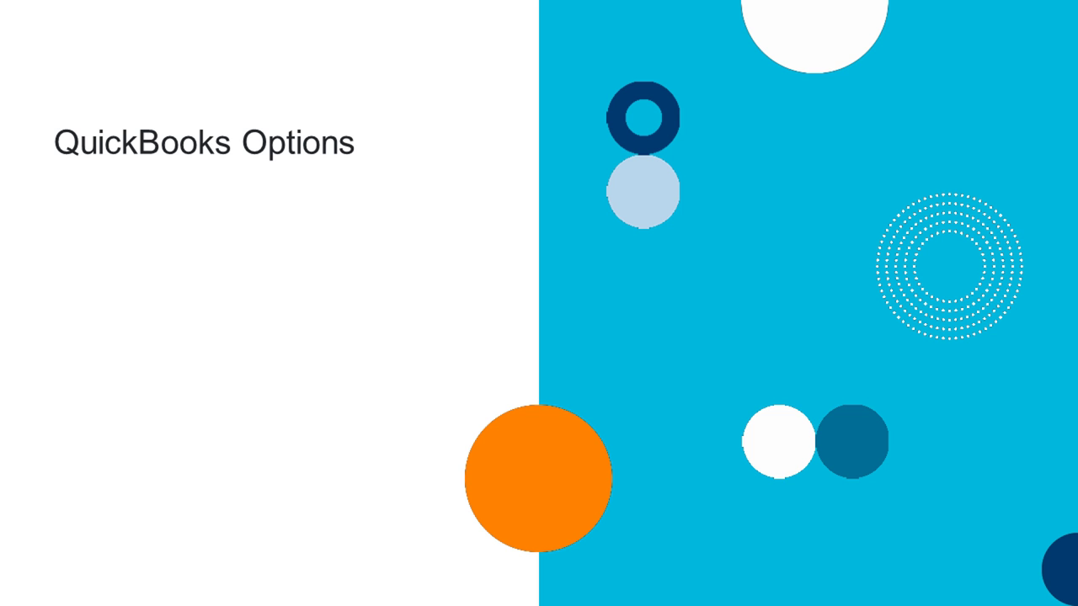
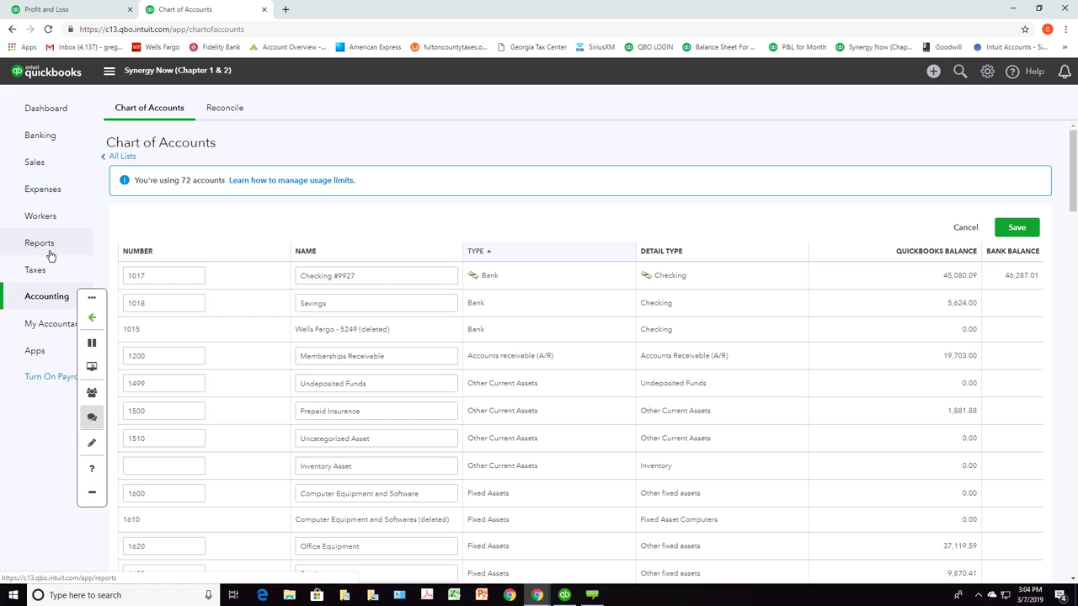
Step: Leave the chart of accounts without saving the number edits and open the custom report Balance Sheet 6/30/2020
{"action": "left_click", "coordinate": [49, 250]}
{"action": "left_click", "coordinate": [591, 340]}
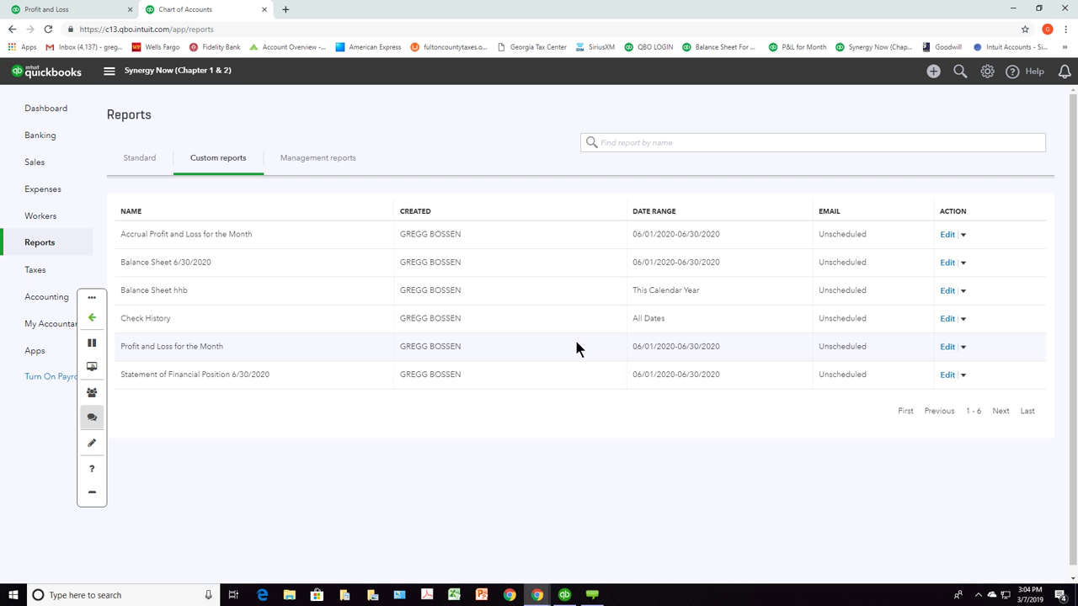
{"action": "left_click", "coordinate": [150, 263]}
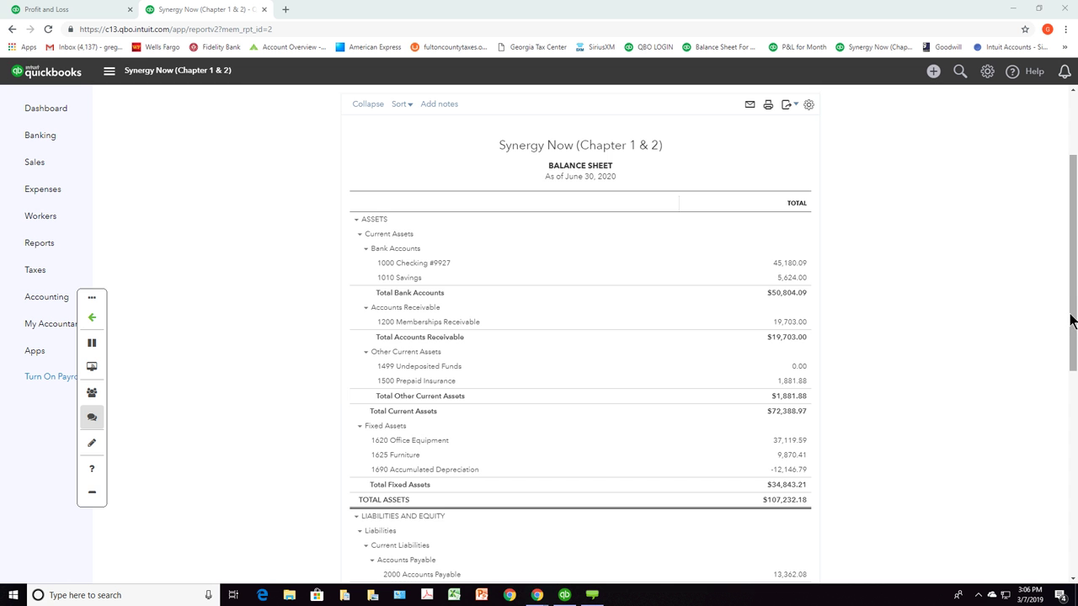
Step: Collapse the 2100 Payroll Liabilities group in the balance sheet's current liabilities
{"action": "left_click_drag", "start_coordinate": [1072, 329], "coordinate": [1060, 477]}
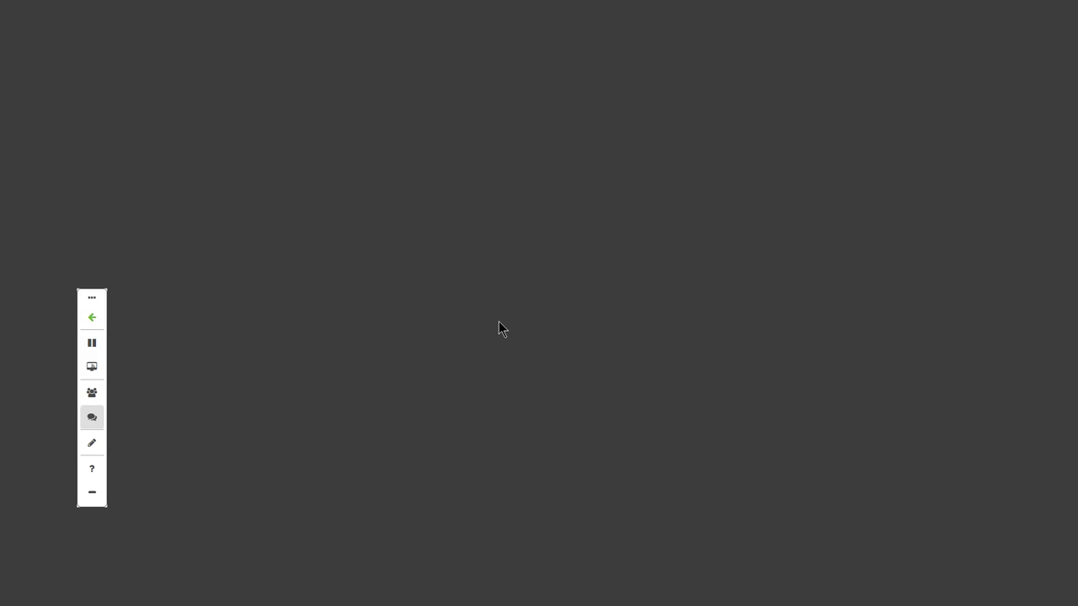
{"action": "left_click", "coordinate": [495, 332]}
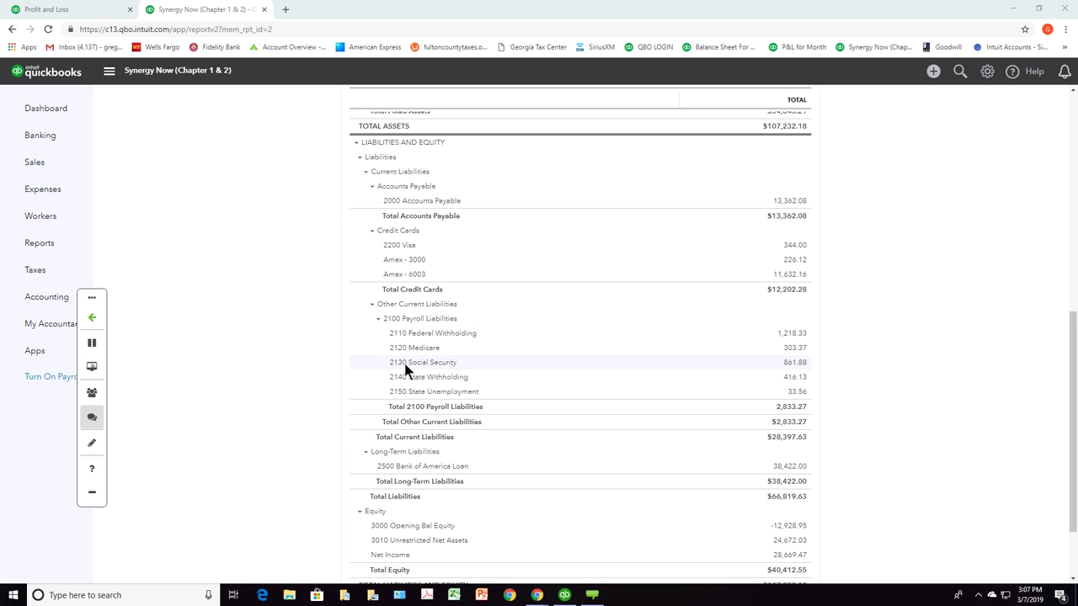
{"action": "left_click", "coordinate": [378, 320]}
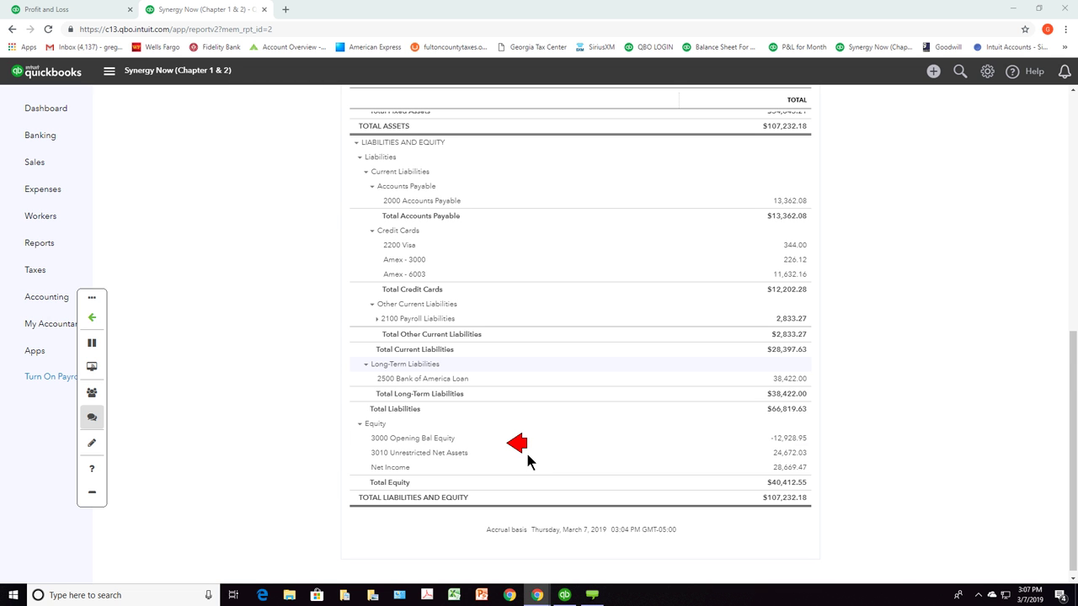
Step: Examine the balance sheet's assets, liabilities and equity sections, comparing total assets with total liabilities and equity
{"action": "left_click_drag", "start_coordinate": [1072, 356], "coordinate": [1060, 329]}
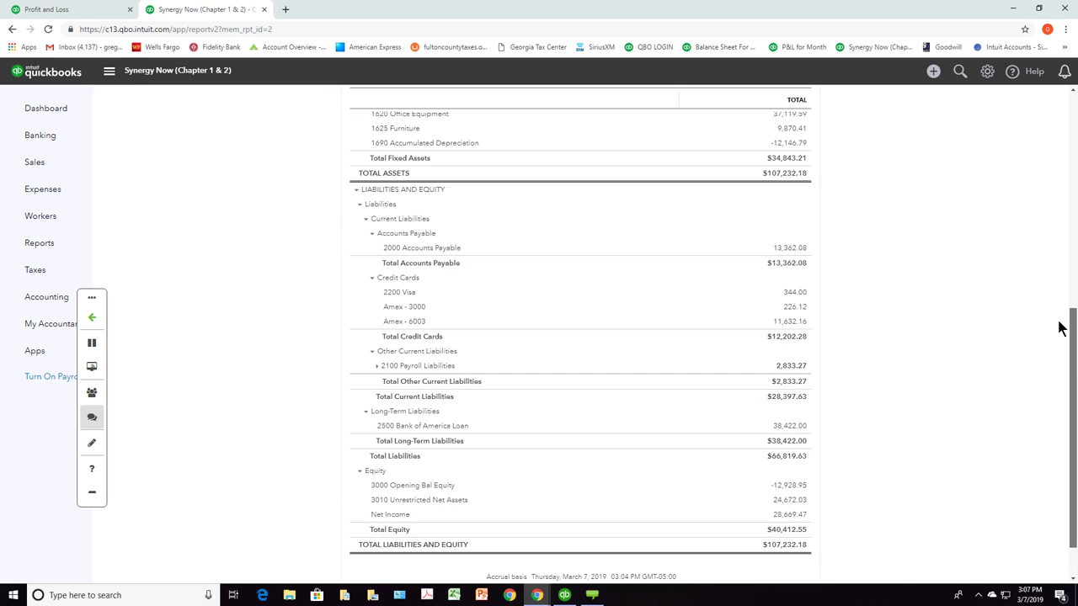
{"action": "scroll", "coordinate": [1061, 328], "scroll_direction": "up", "scroll_amount": 5}
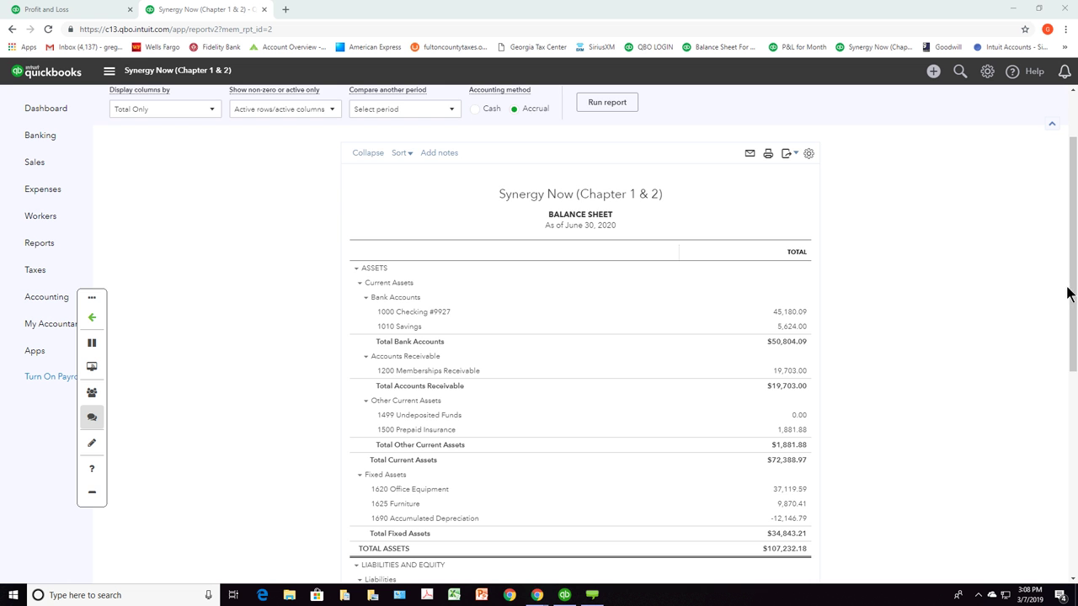
{"action": "left_click_drag", "start_coordinate": [1073, 304], "coordinate": [1072, 476]}
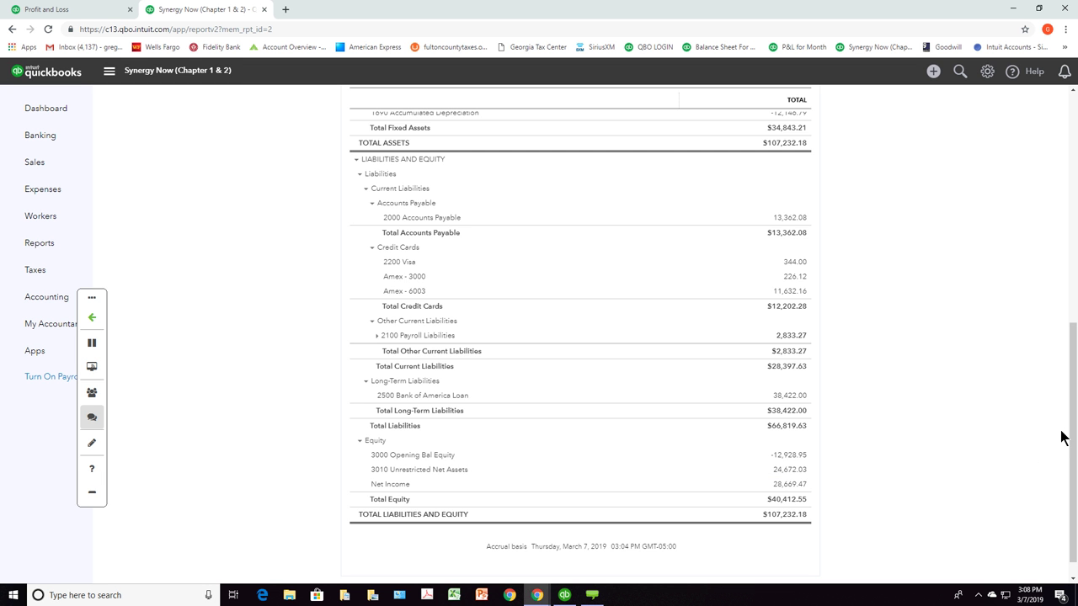
{"action": "left_click_drag", "start_coordinate": [1071, 435], "coordinate": [1046, 301]}
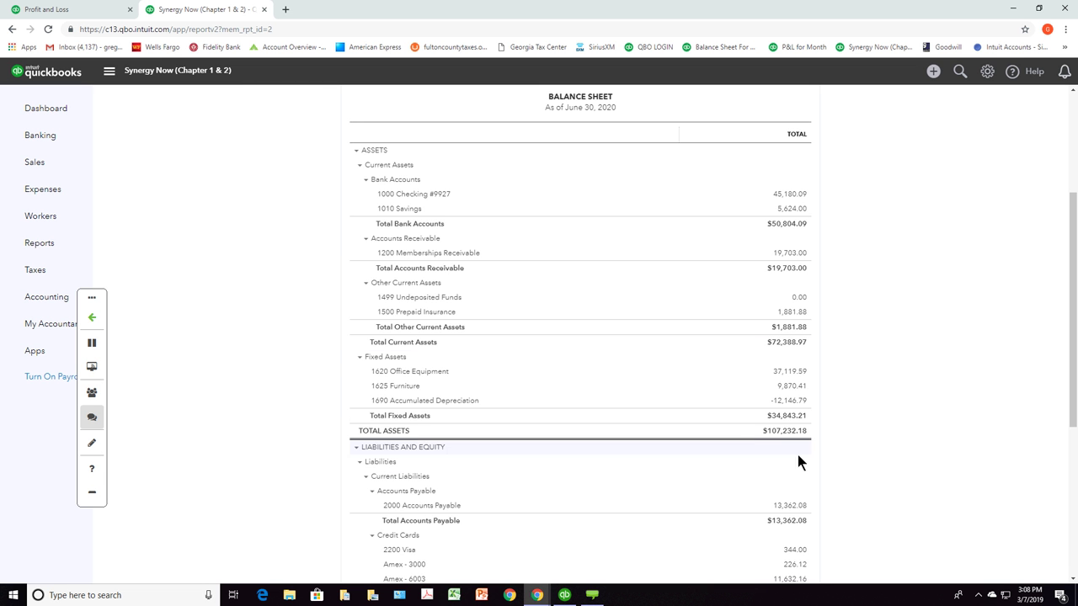
{"action": "left_click_drag", "start_coordinate": [1070, 394], "coordinate": [1072, 497]}
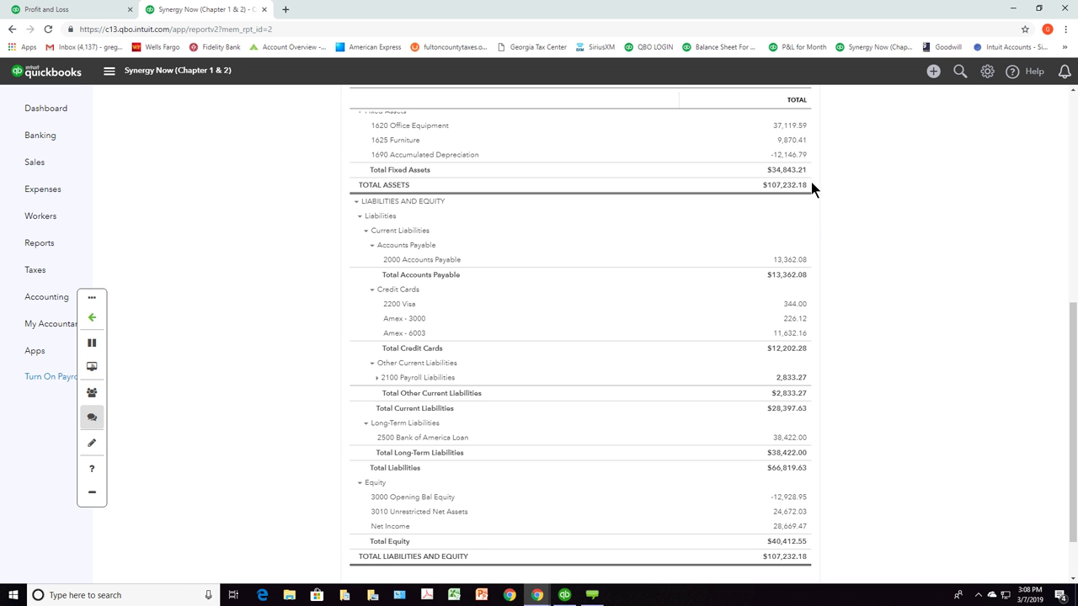
{"action": "left_click_drag", "start_coordinate": [811, 182], "coordinate": [780, 192]}
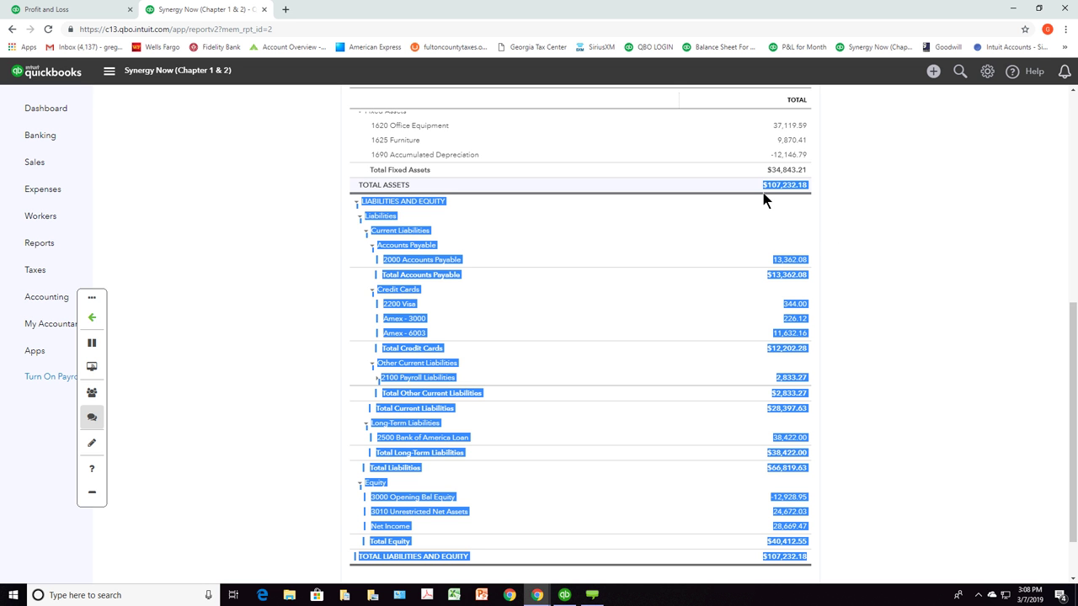
{"action": "left_click", "coordinate": [870, 221]}
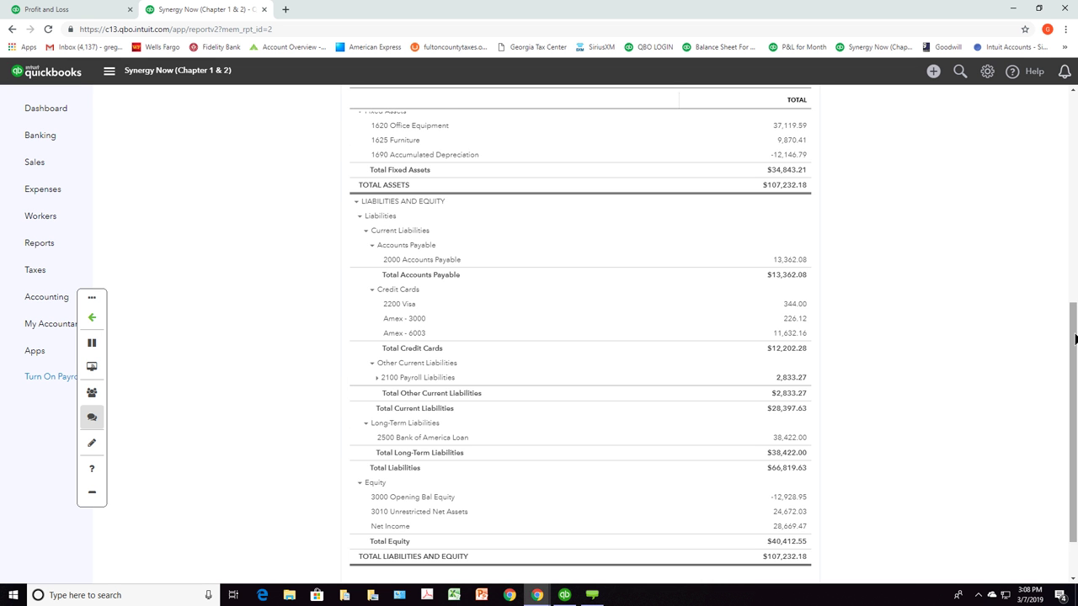
{"action": "left_click_drag", "start_coordinate": [1072, 339], "coordinate": [1065, 110]}
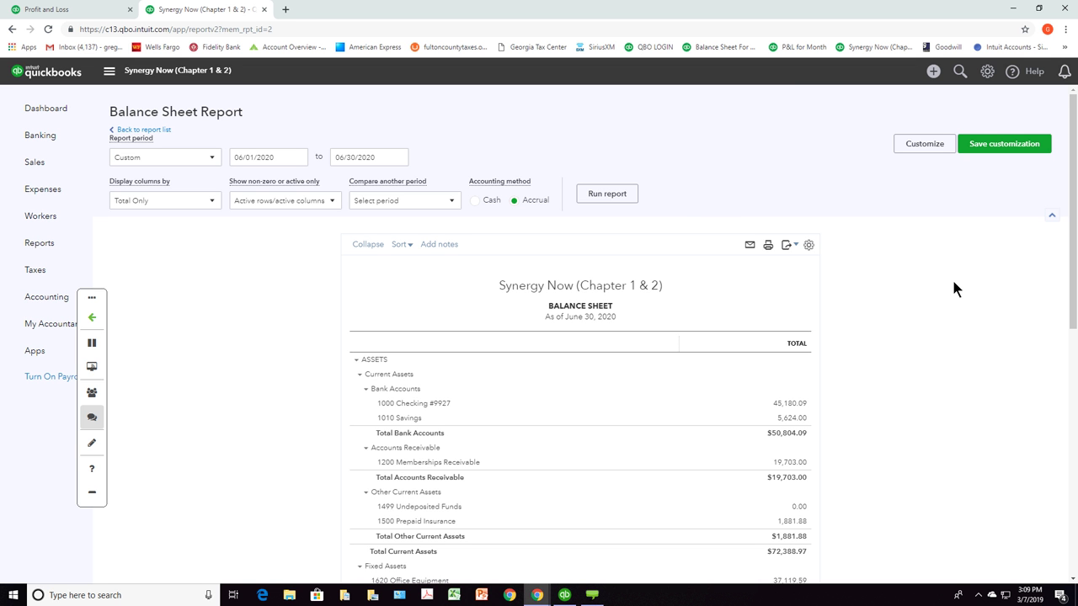
Step: Switch from the current company to the QuickBooks company Messed Up File
{"action": "left_click", "coordinate": [987, 74]}
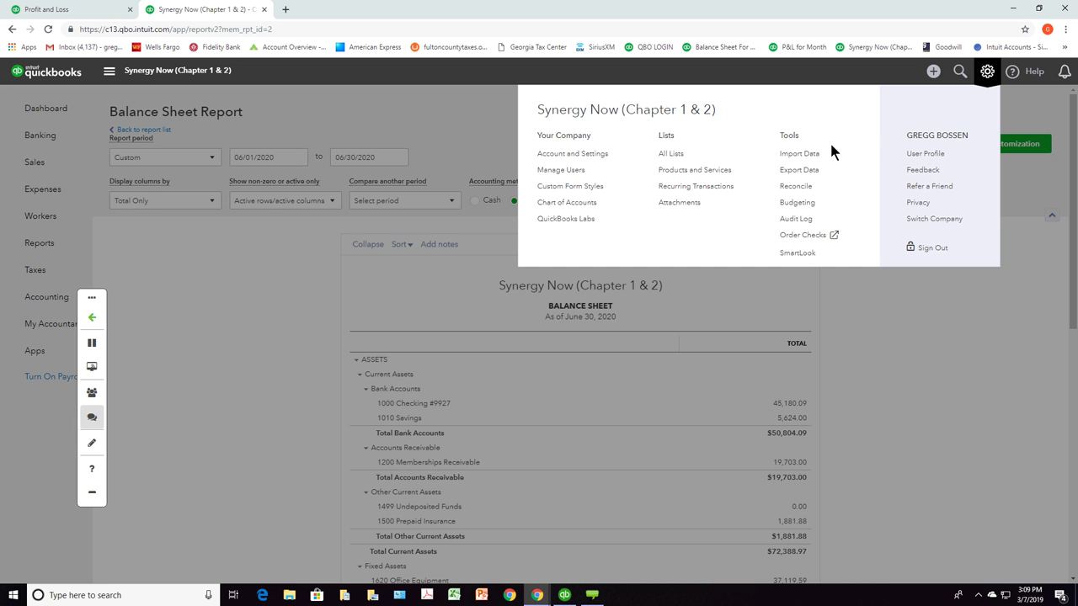
{"action": "left_click", "coordinate": [919, 222]}
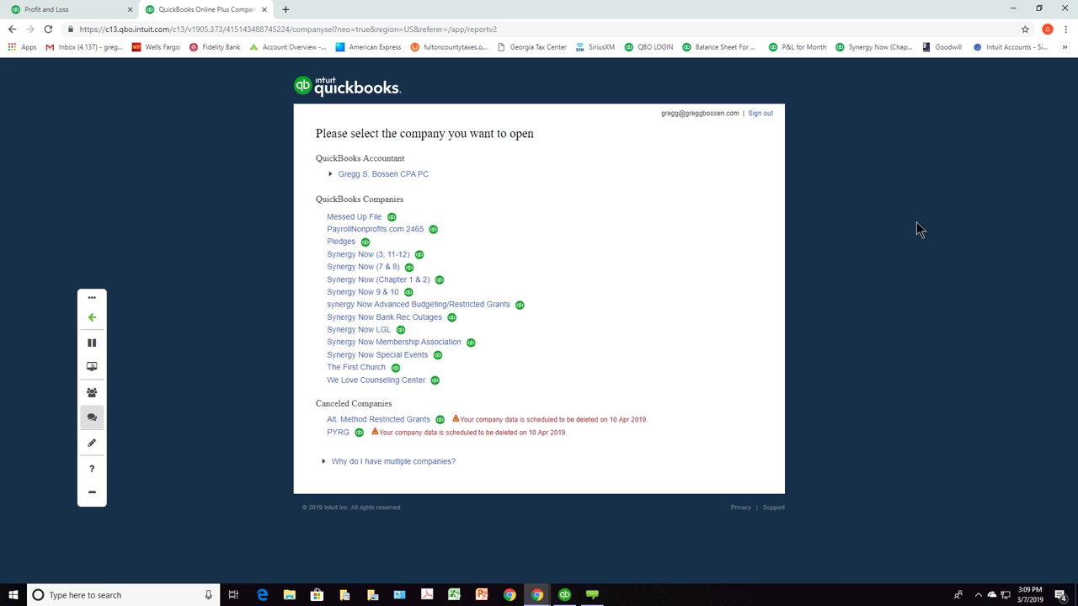
{"action": "left_click", "coordinate": [343, 222]}
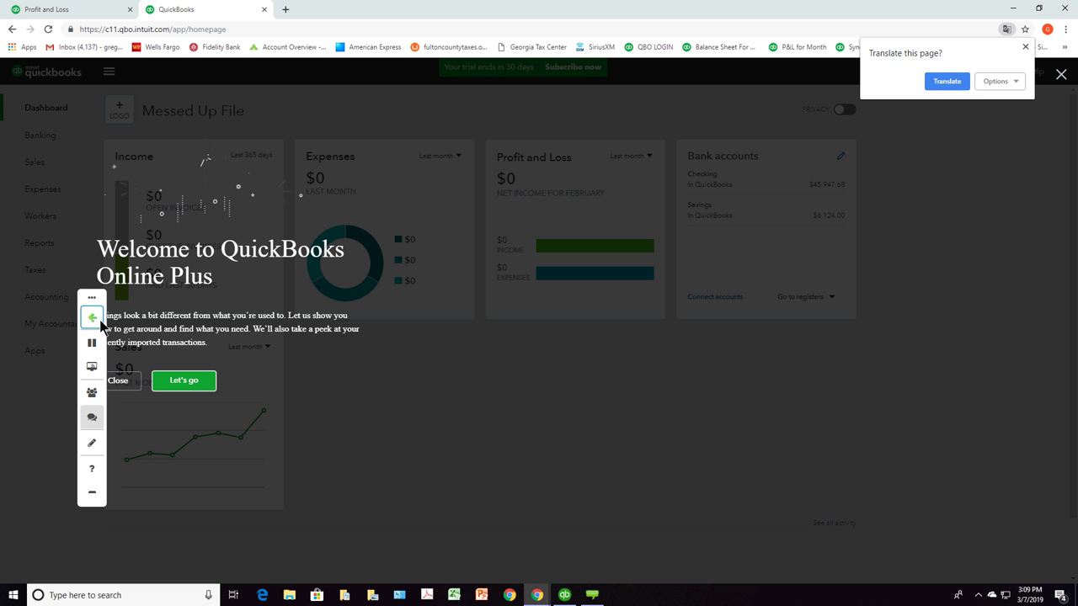
Step: Dismiss the welcome message, run the standard Profit and Loss report for All Dates, and review its income and expense accounts
{"action": "left_click", "coordinate": [125, 384]}
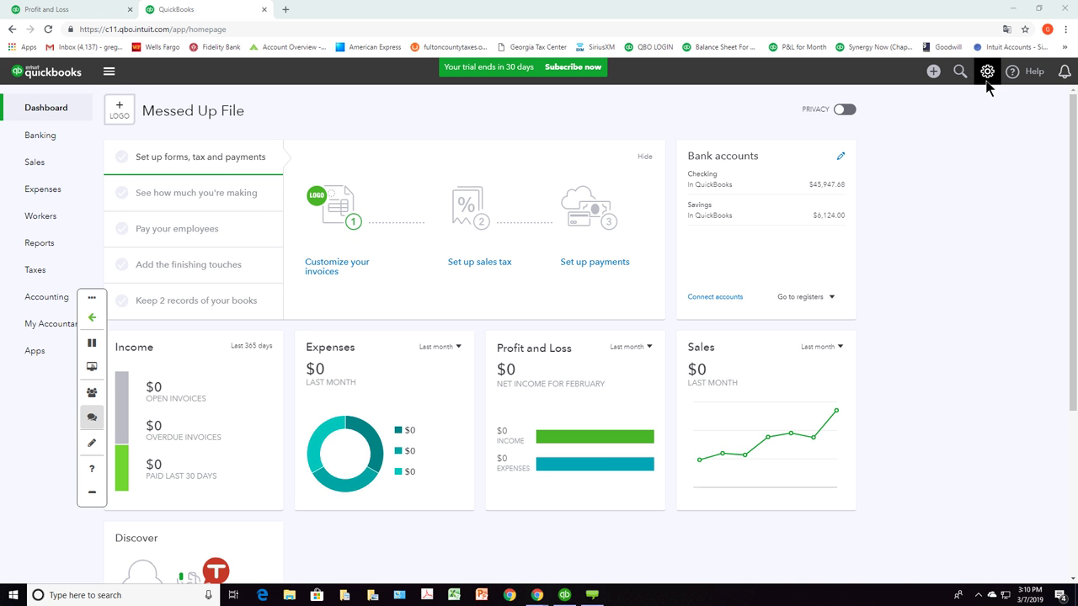
{"action": "left_click", "coordinate": [66, 250]}
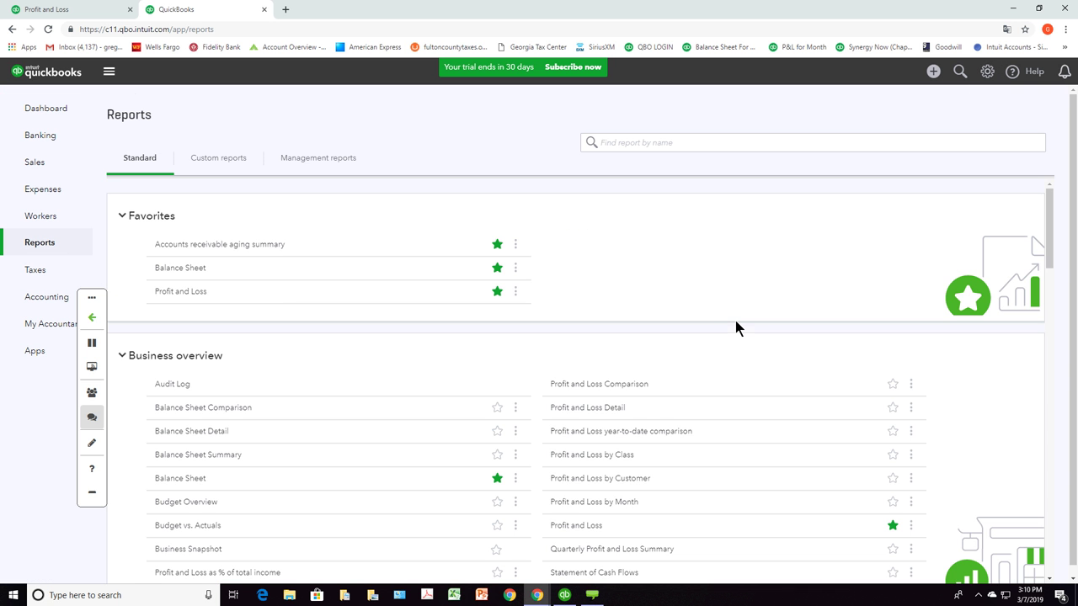
{"action": "left_click", "coordinate": [202, 294]}
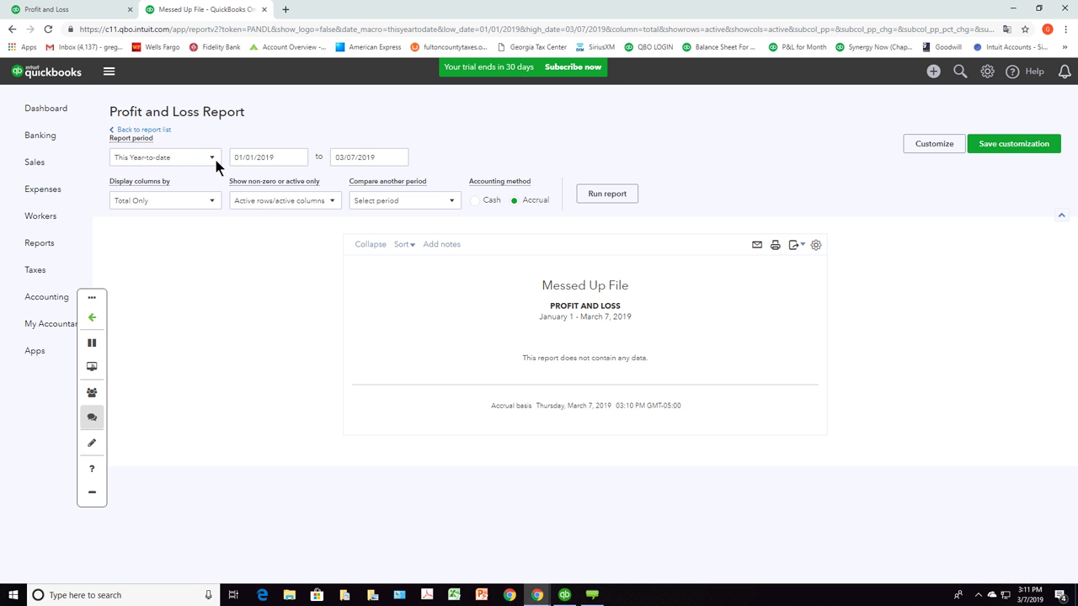
{"action": "left_click", "coordinate": [213, 160]}
{"action": "left_click", "coordinate": [204, 177]}
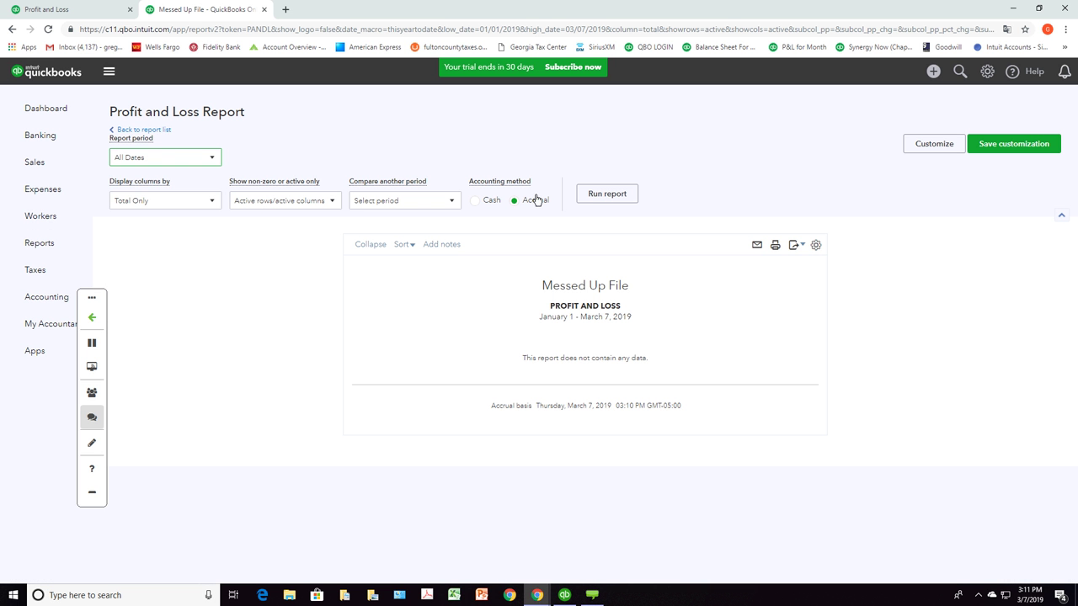
{"action": "left_click", "coordinate": [606, 194]}
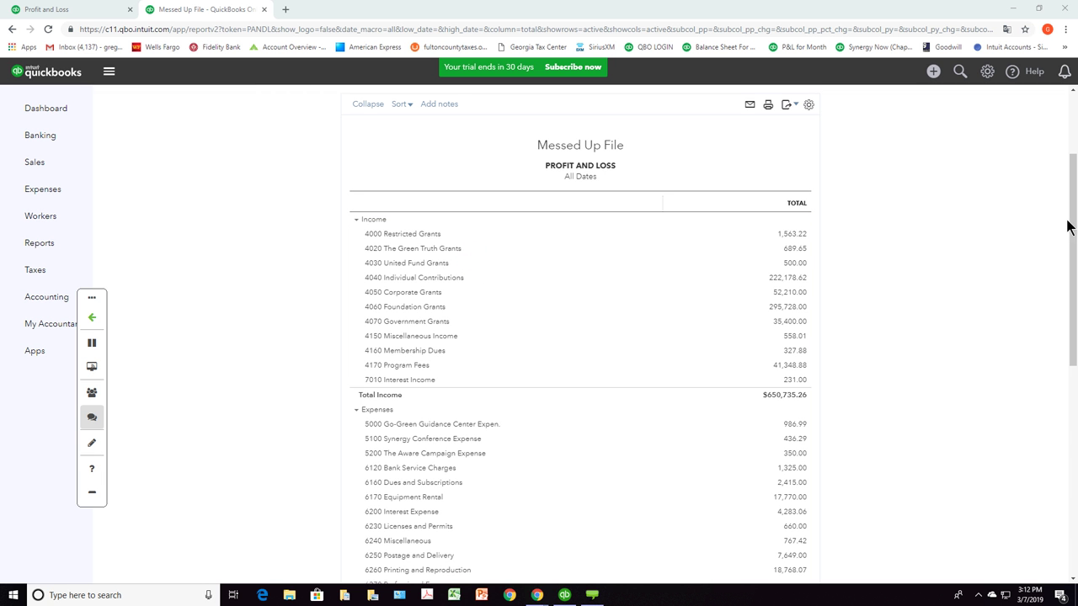
{"action": "left_click_drag", "start_coordinate": [1074, 218], "coordinate": [1074, 278]}
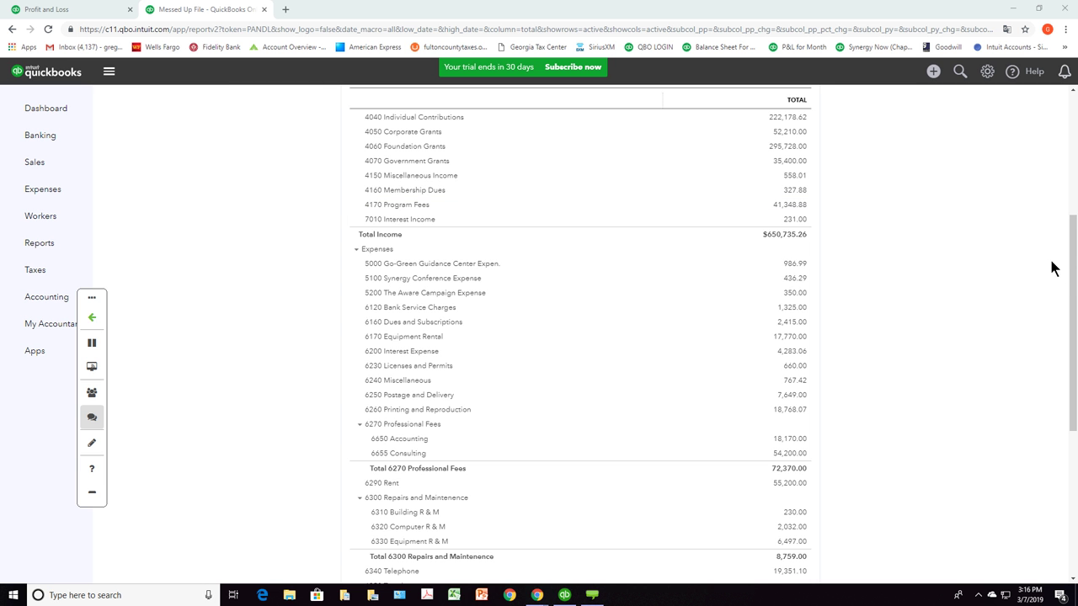
{"action": "left_click_drag", "start_coordinate": [1073, 261], "coordinate": [1073, 118]}
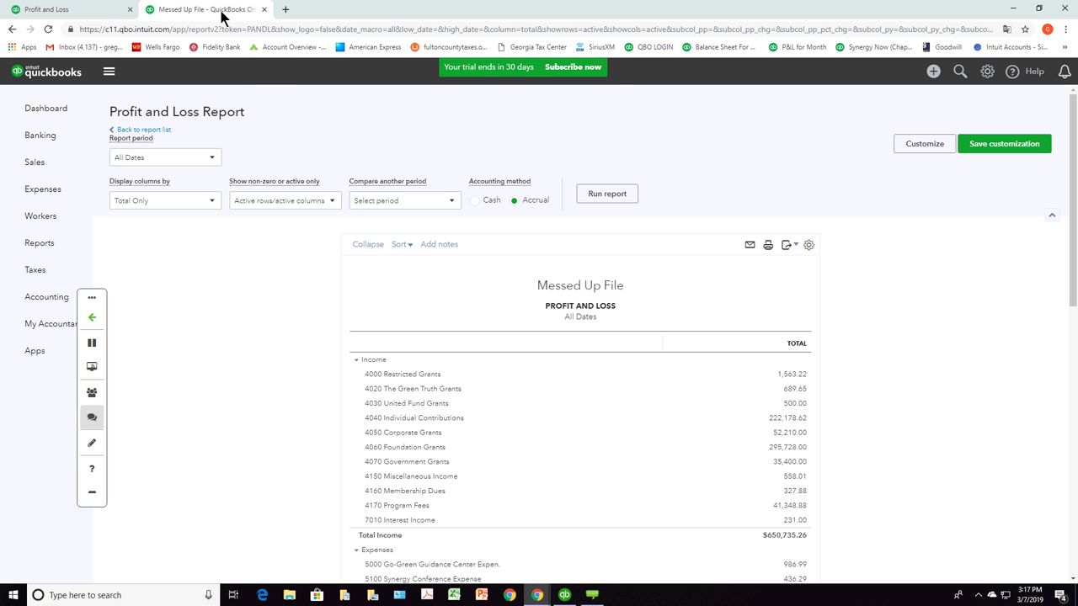
Step: Detach the Messed Up File report into its own window, then restore, widen and reposition the Synergy Now Profit and Loss window
{"action": "left_click_drag", "start_coordinate": [216, 9], "coordinate": [152, 1]}
{"action": "left_click", "coordinate": [616, 194]}
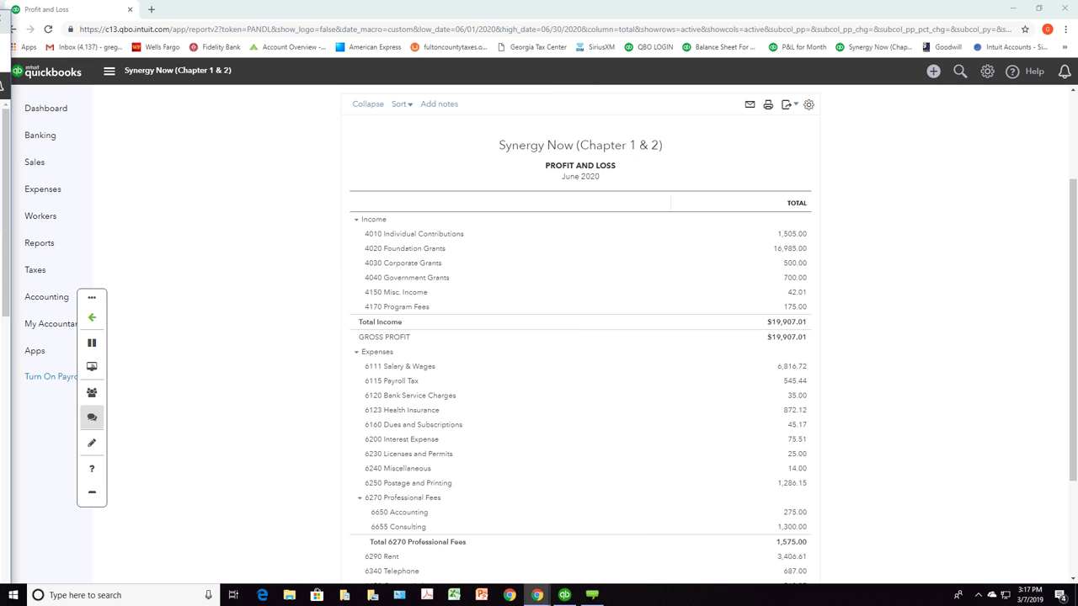
{"action": "left_click", "coordinate": [1038, 8]}
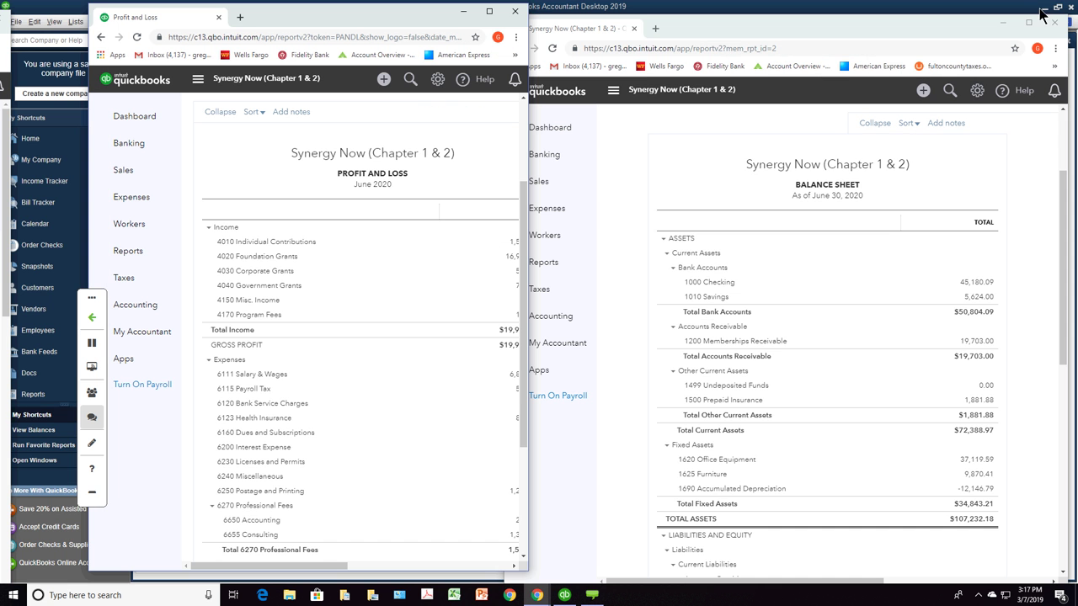
{"action": "left_click_drag", "start_coordinate": [528, 164], "coordinate": [1002, 181]}
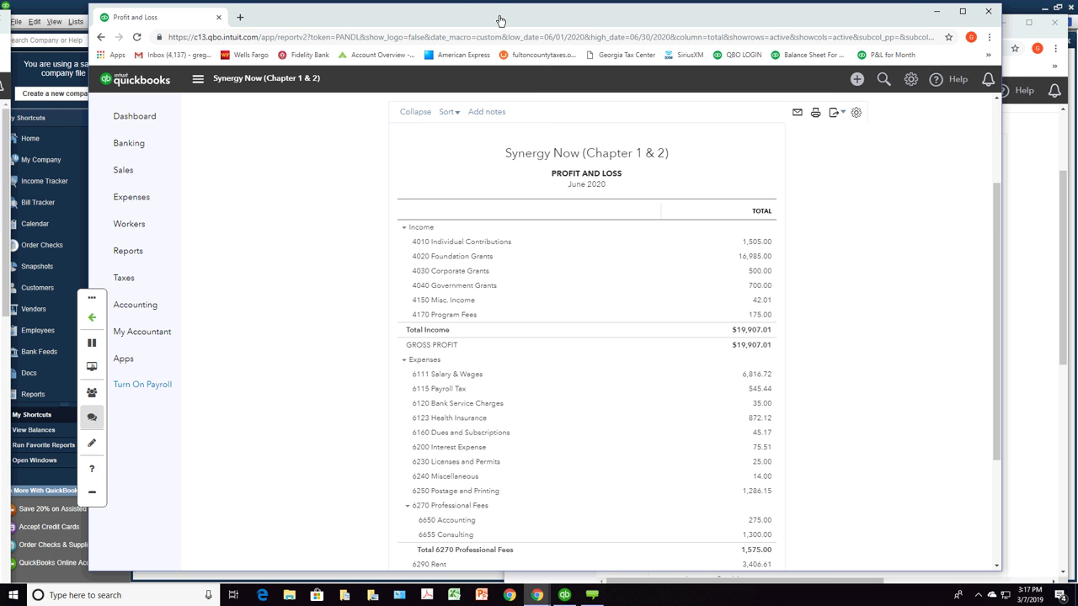
{"action": "left_click_drag", "start_coordinate": [499, 17], "coordinate": [507, 40]}
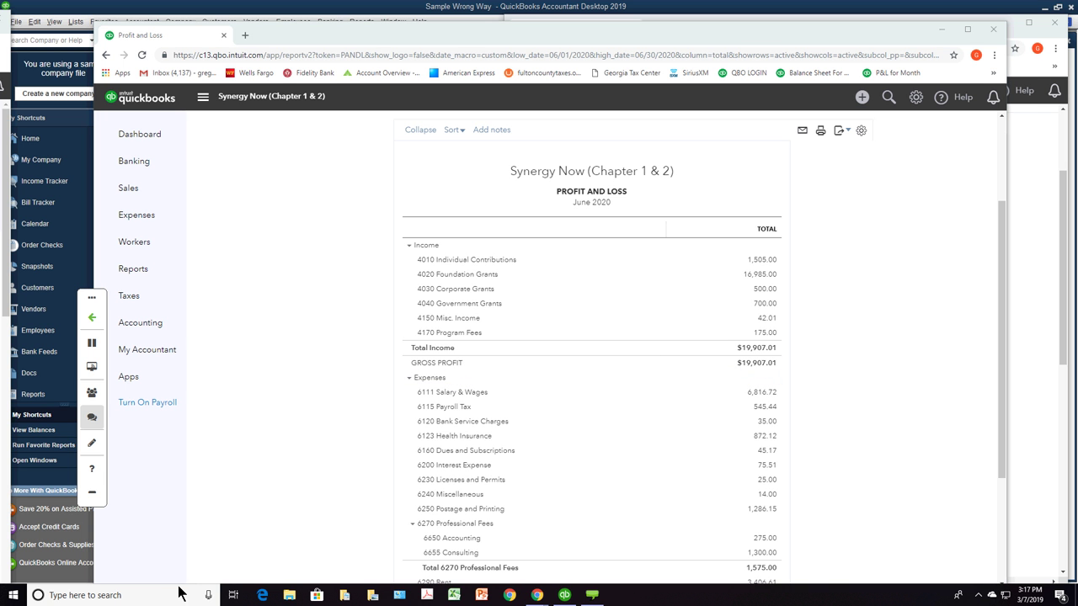
Step: Switch to Microsoft Word 2010 with a blank document in a maximized window
{"action": "left_click", "coordinate": [13, 597]}
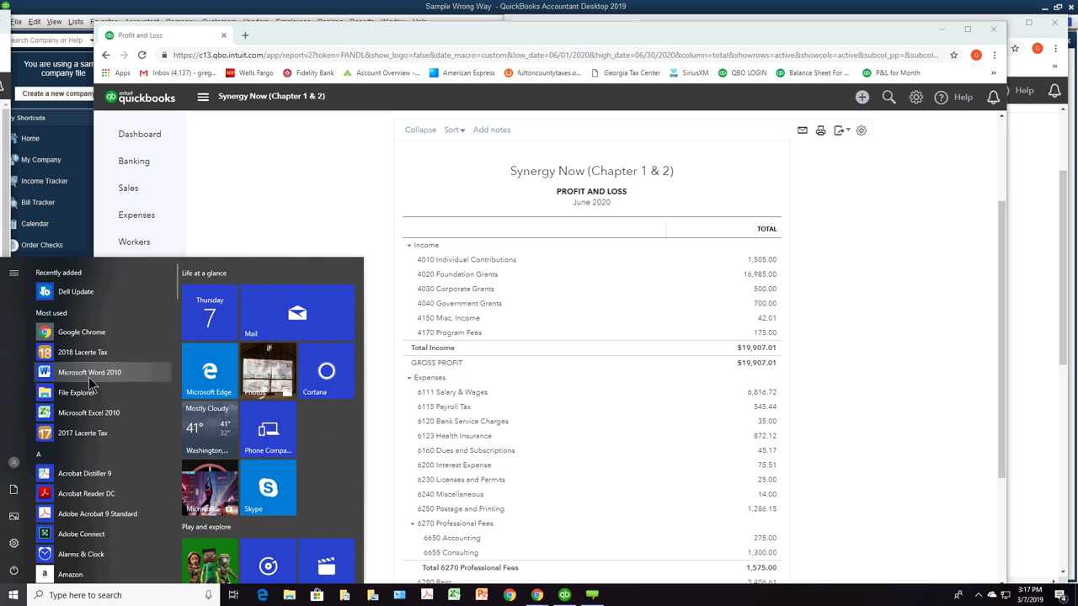
{"action": "left_click", "coordinate": [631, 402]}
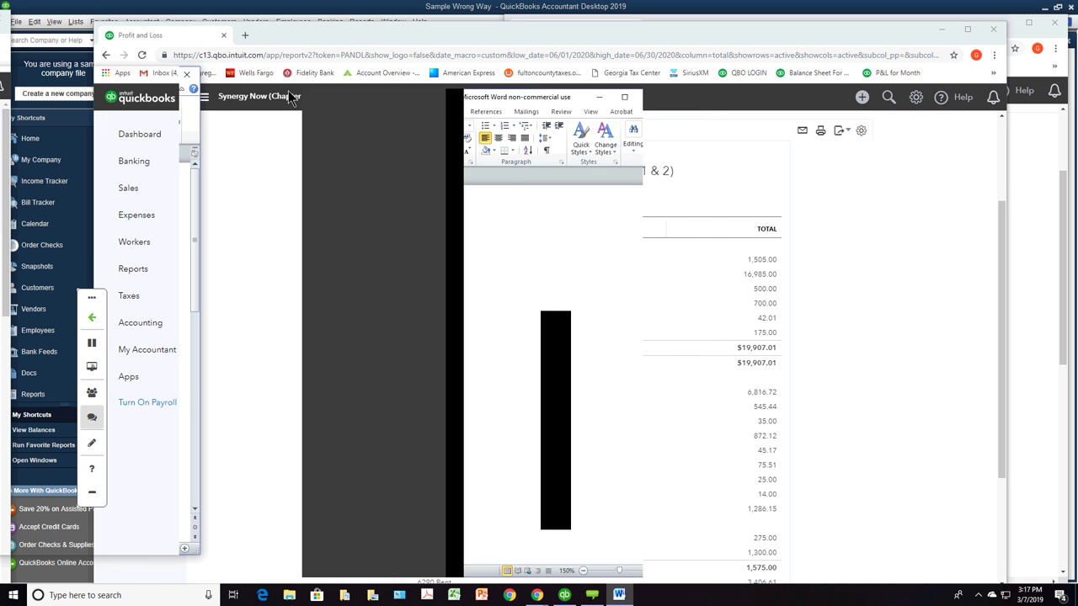
{"action": "left_click", "coordinate": [658, 64]}
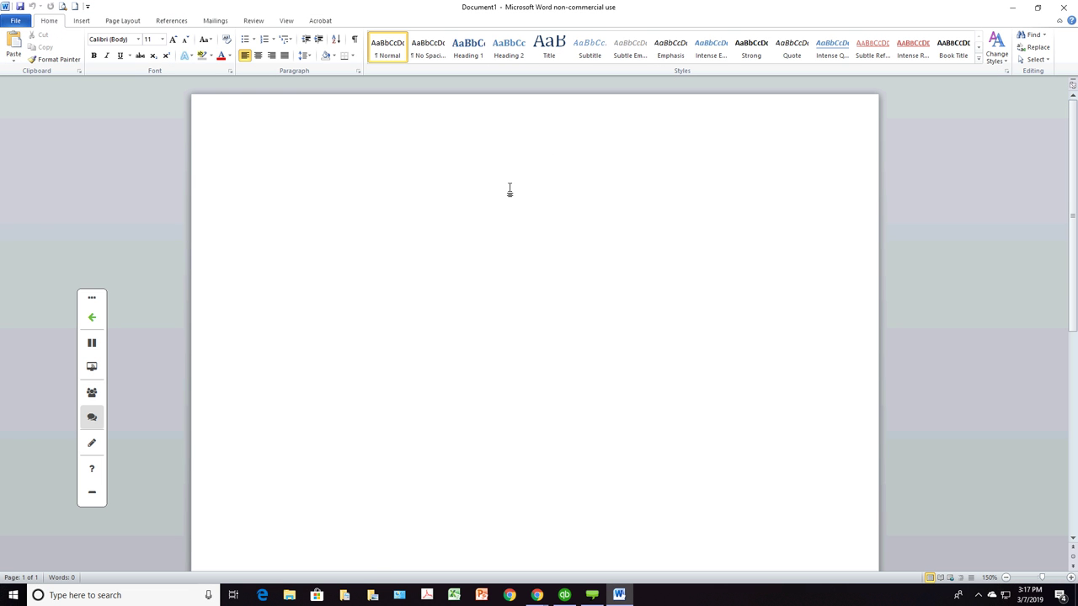
Step: Add the centered heading EXPENSES, set it to 22 pt underlined, and start a new paragraph below it
{"action": "left_click", "coordinate": [259, 56]}
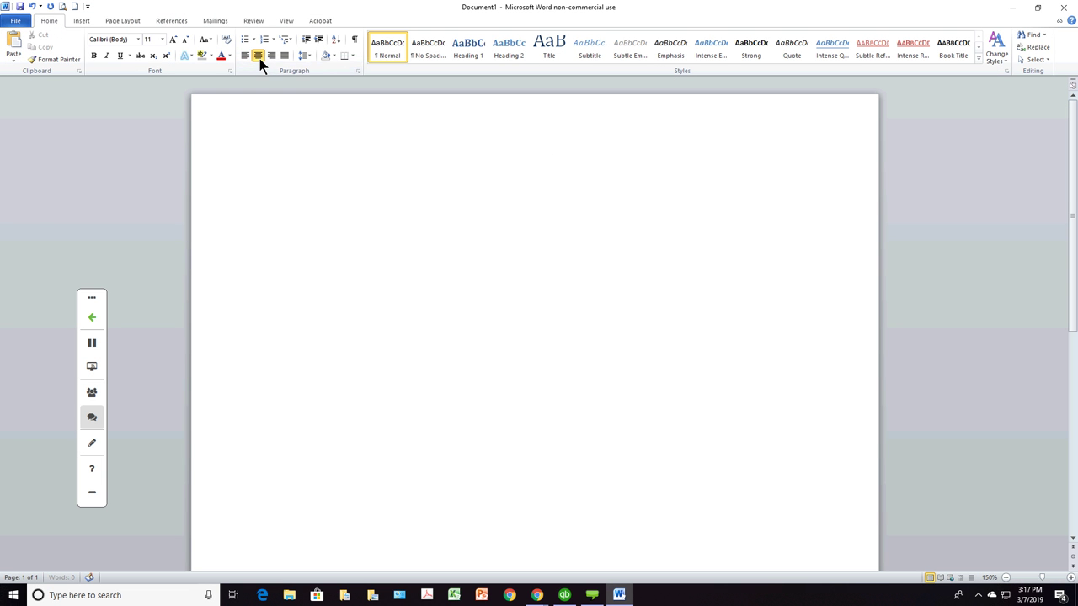
{"action": "type", "text": "EXPENSES"}
{"action": "left_click_drag", "start_coordinate": [563, 183], "coordinate": [509, 183]}
{"action": "triple_click", "coordinate": [568, 183]}
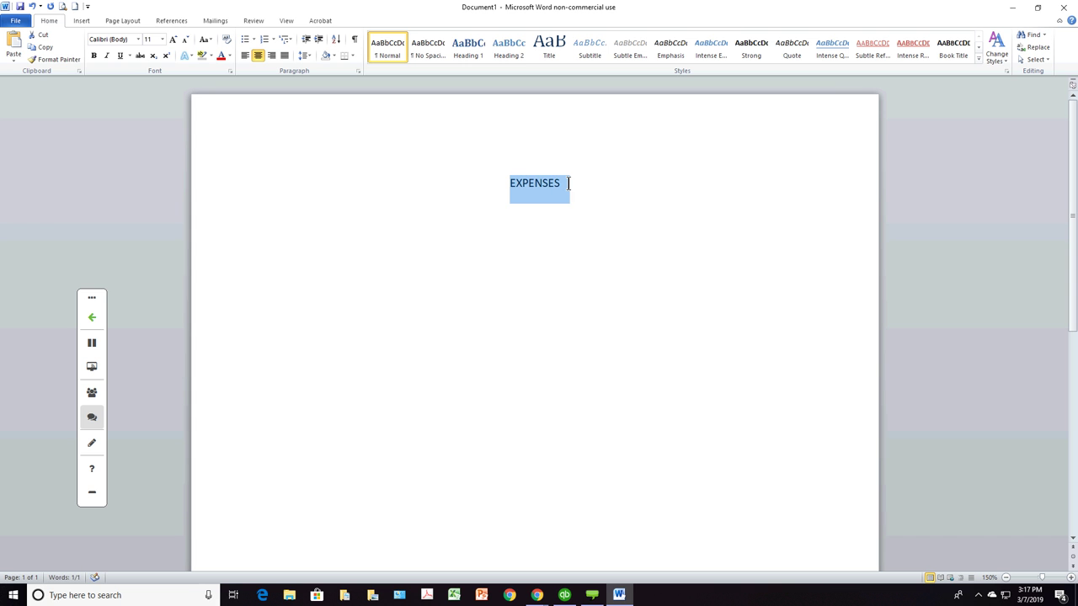
{"action": "left_click", "coordinate": [169, 38]}
{"action": "left_click", "coordinate": [169, 38]}
{"action": "left_click", "coordinate": [162, 40]}
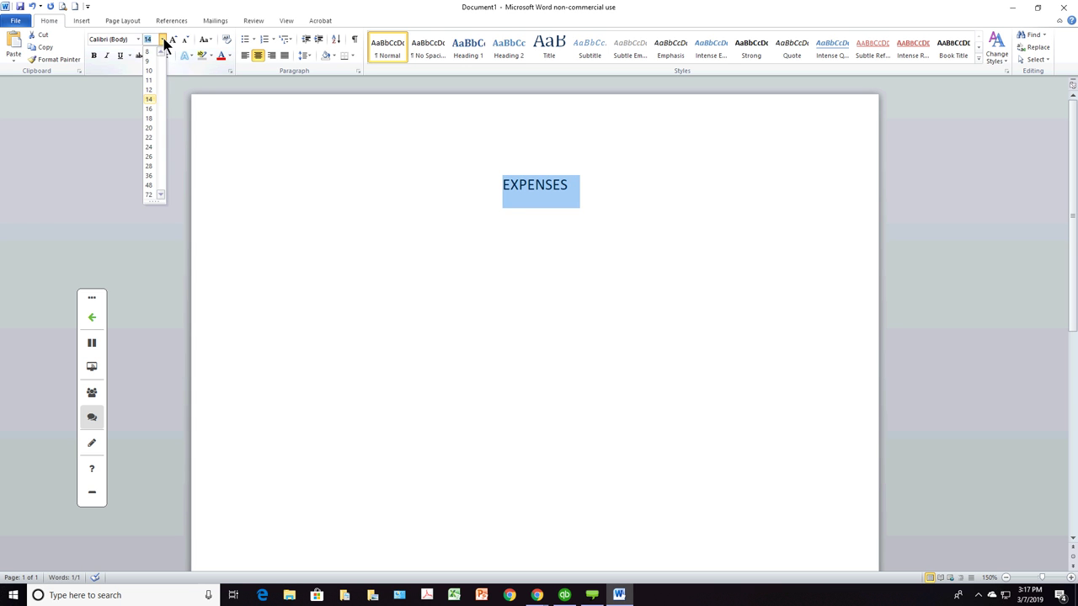
{"action": "left_click", "coordinate": [150, 138]}
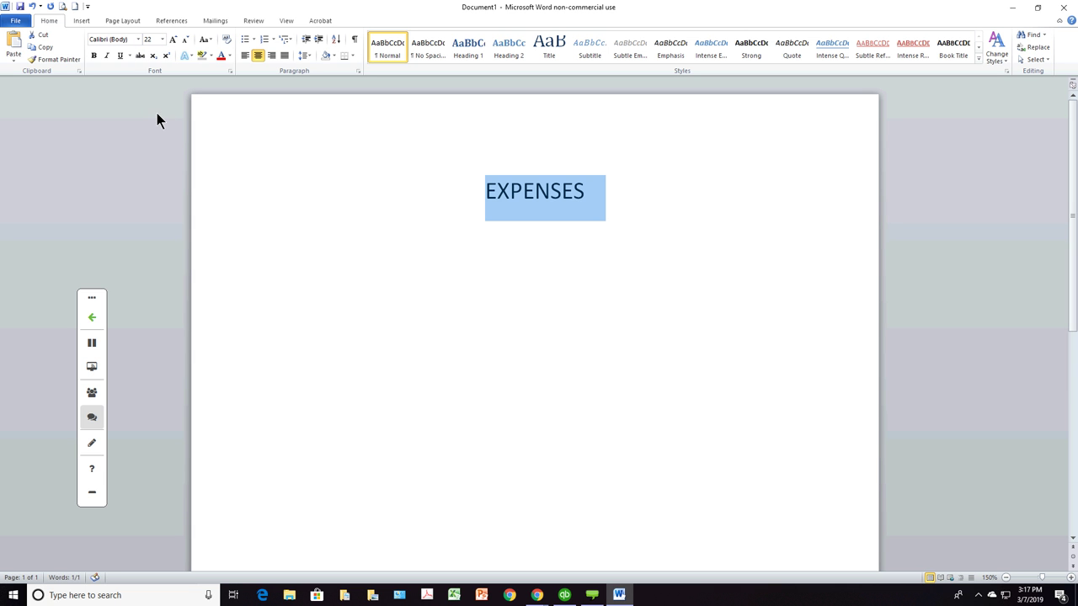
{"action": "left_click", "coordinate": [119, 55]}
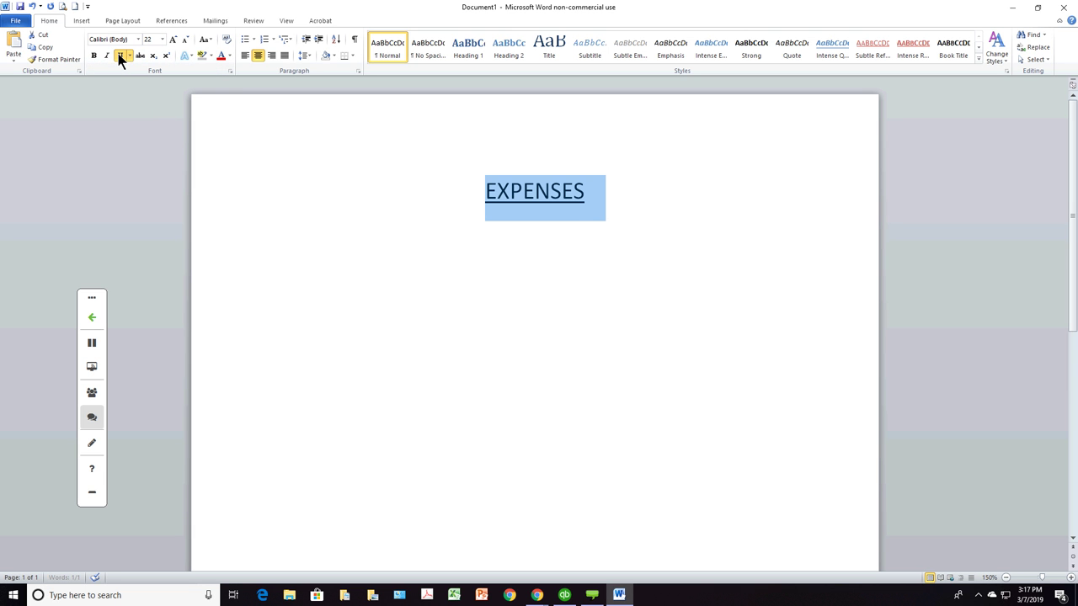
{"action": "left_click", "coordinate": [606, 192]}
{"action": "key", "text": "Return"}
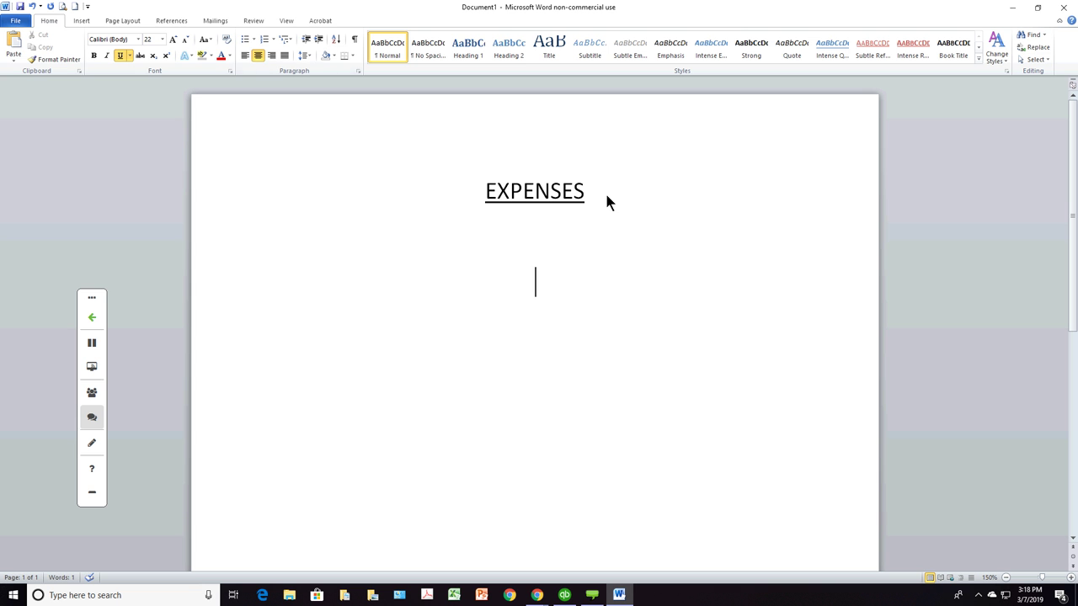
Step: Start a left-aligned bulleted list below the heading with the underlined item NATURAL CATEGORY
{"action": "left_click", "coordinate": [245, 54]}
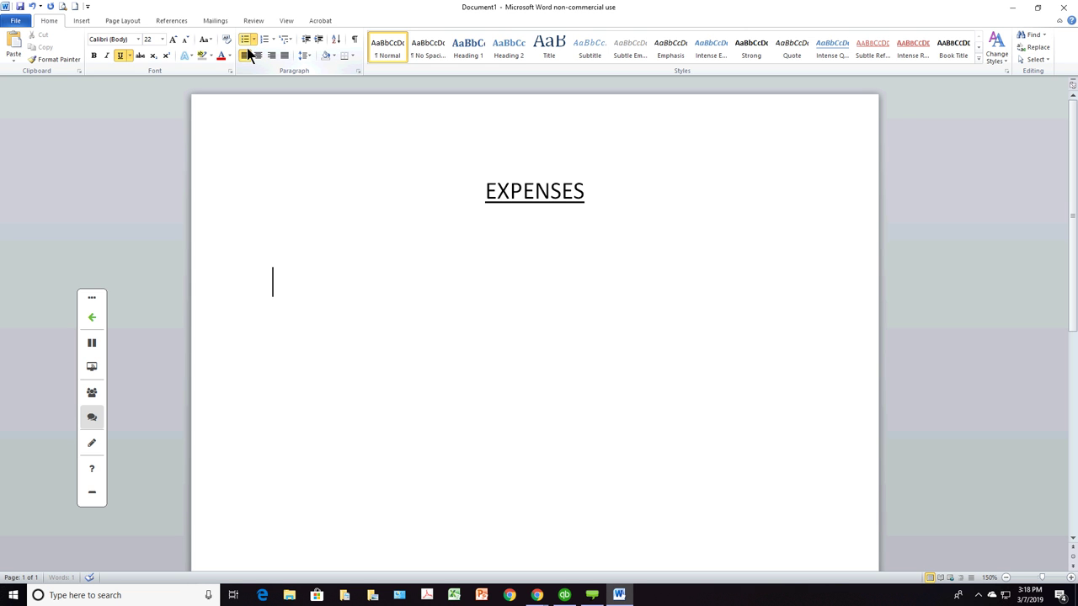
{"action": "left_click", "coordinate": [244, 40]}
{"action": "type", "text": "NA"}
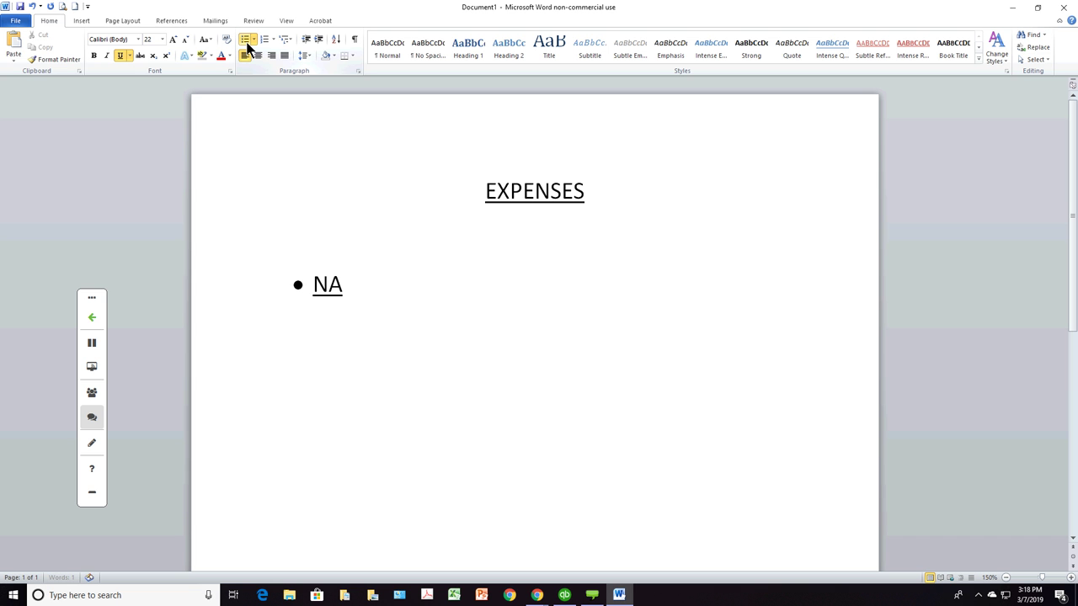
{"action": "type", "text": "TURAL CATEGORY"}
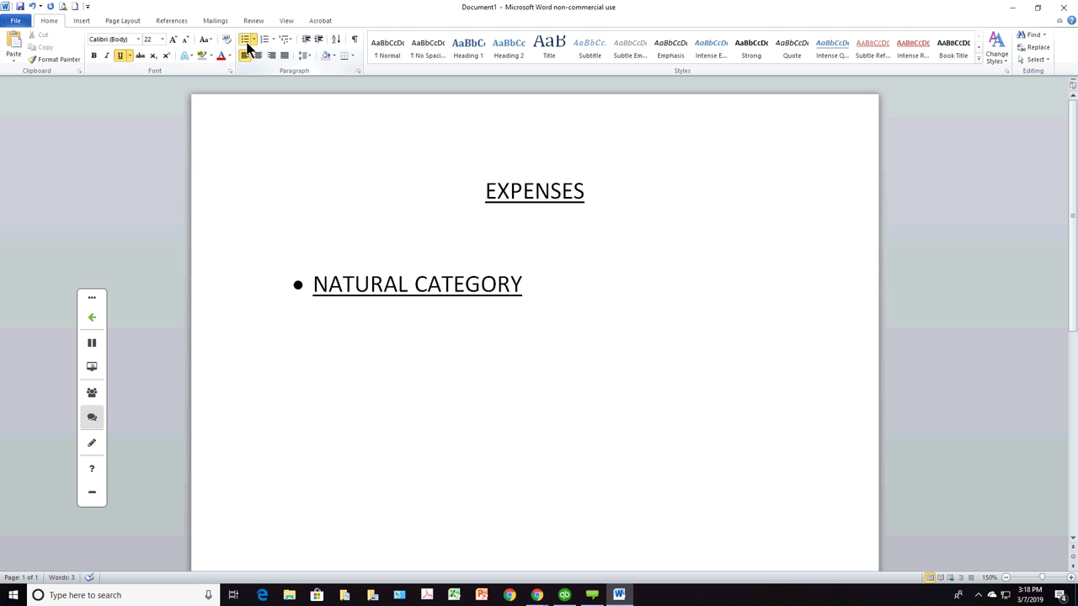
Step: Add the sub-bullets Salaries, Rent and Utilities without underline beneath NATURAL CATEGORY
{"action": "key", "text": "Return"}
{"action": "key", "text": "Tab"}
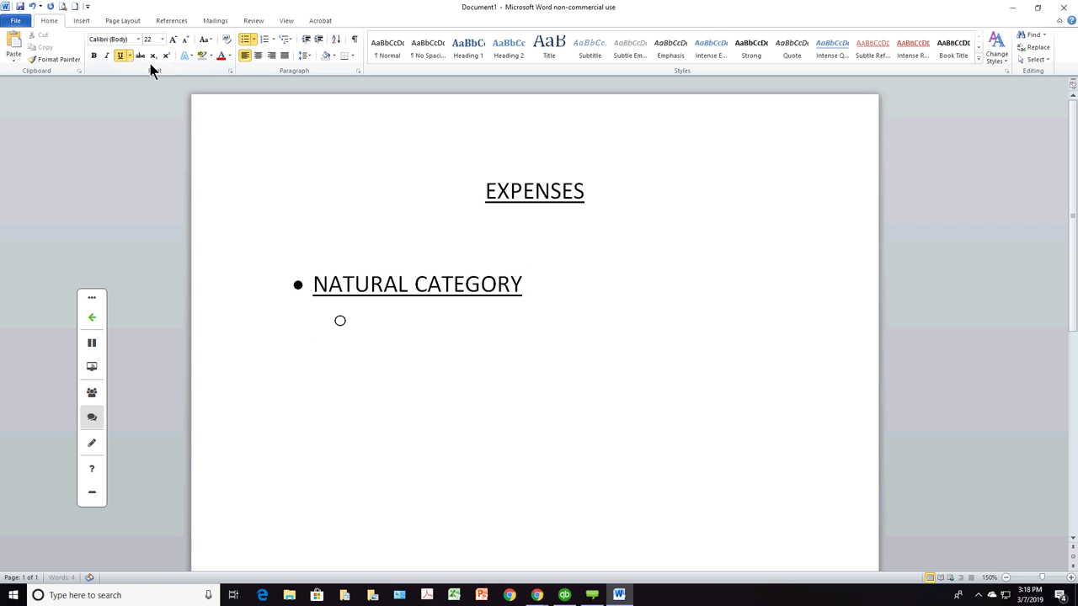
{"action": "key", "text": "ctrl+u"}
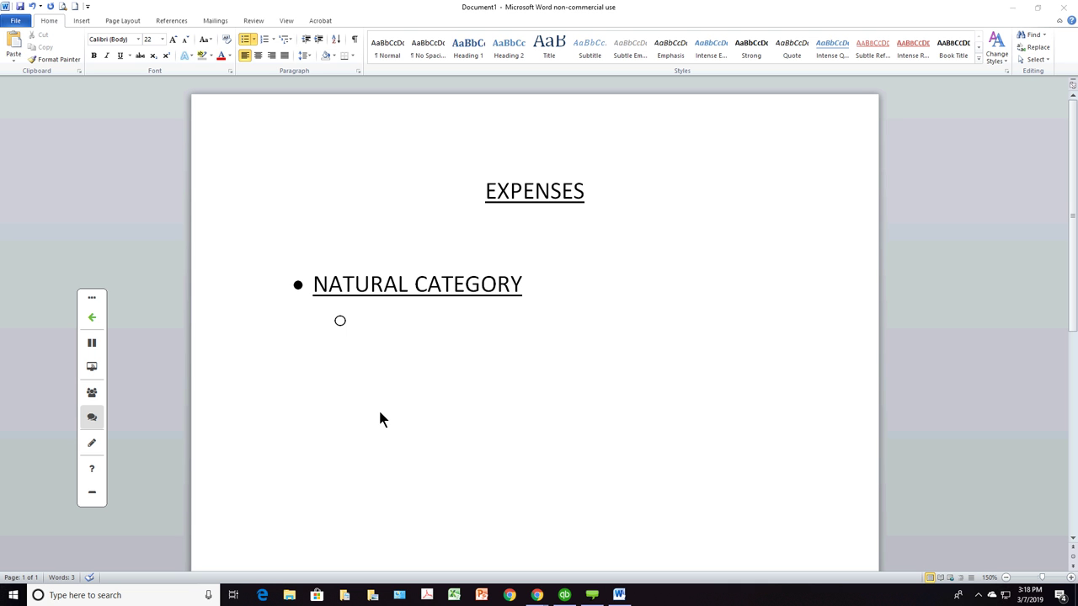
{"action": "left_click", "coordinate": [364, 324]}
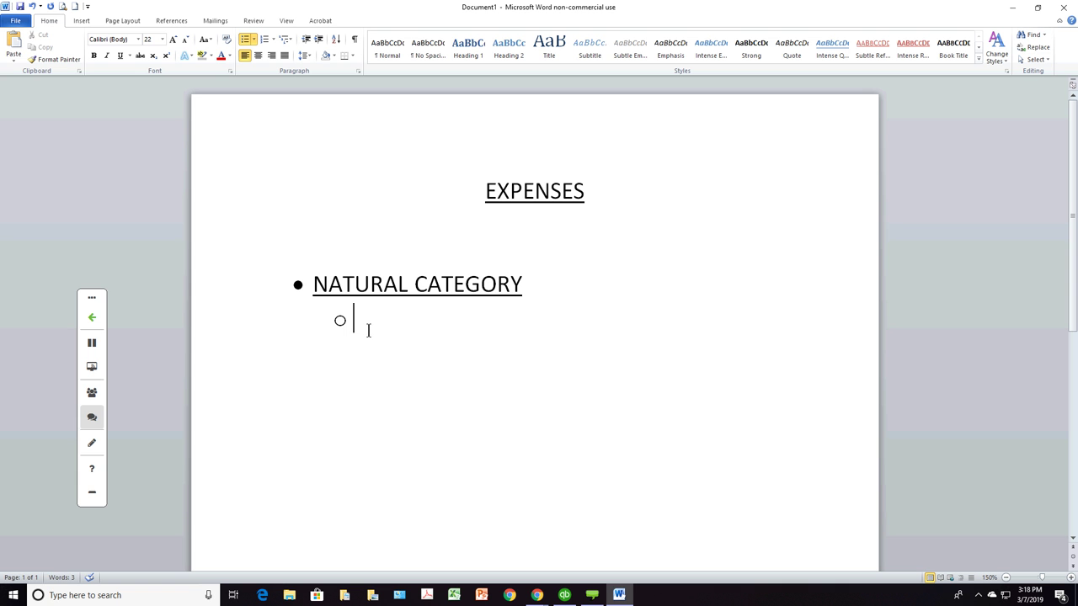
{"action": "type", "text": "sALARIES"}
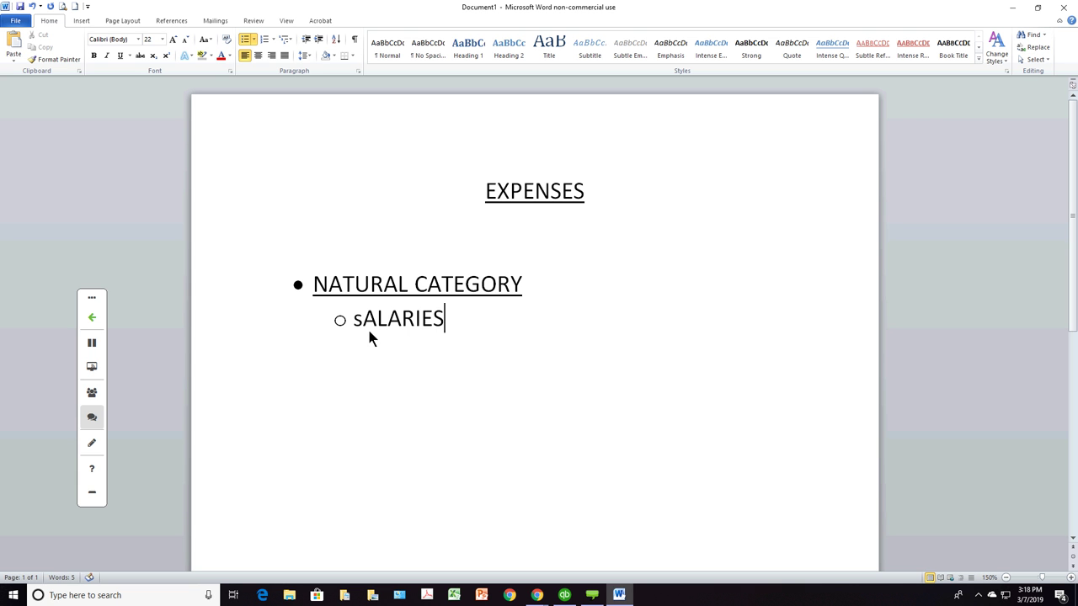
{"action": "key", "text": "Return"}
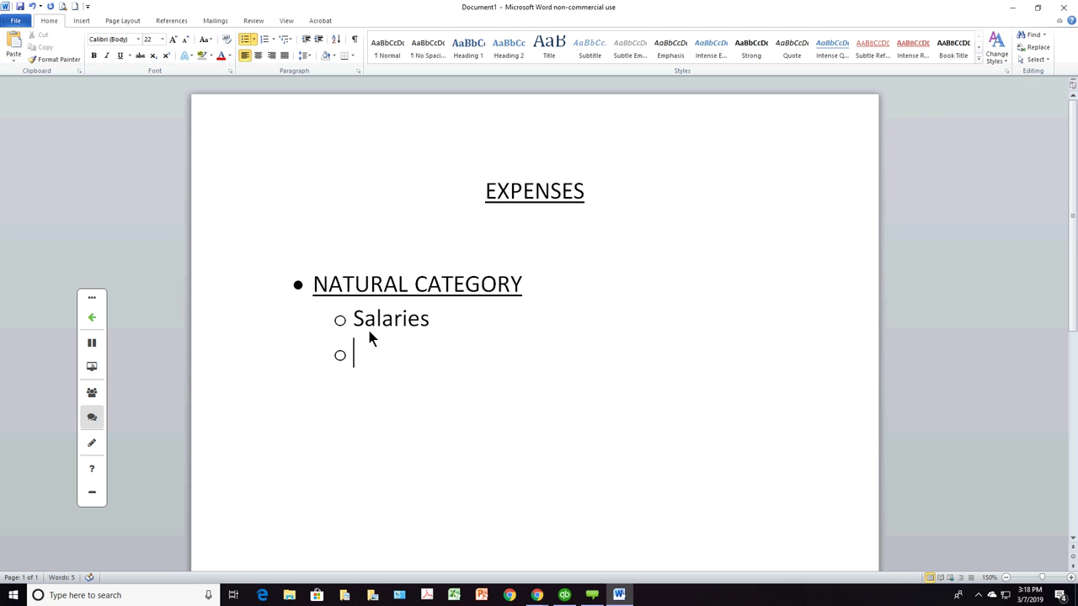
{"action": "type", "text": "Rent"}
{"action": "key", "text": "Return"}
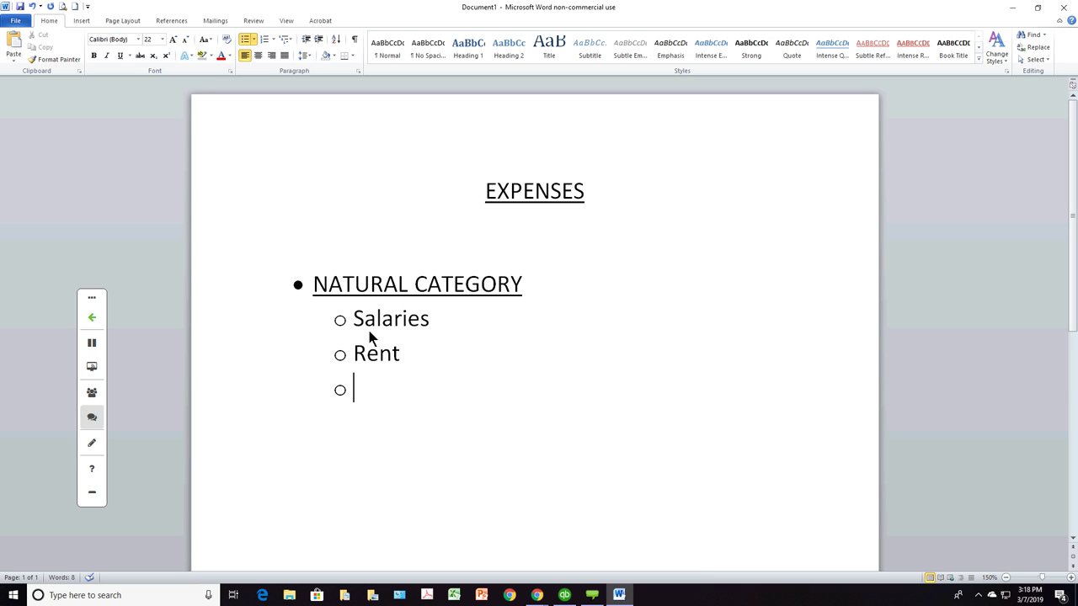
{"action": "type", "text": "Utilities"}
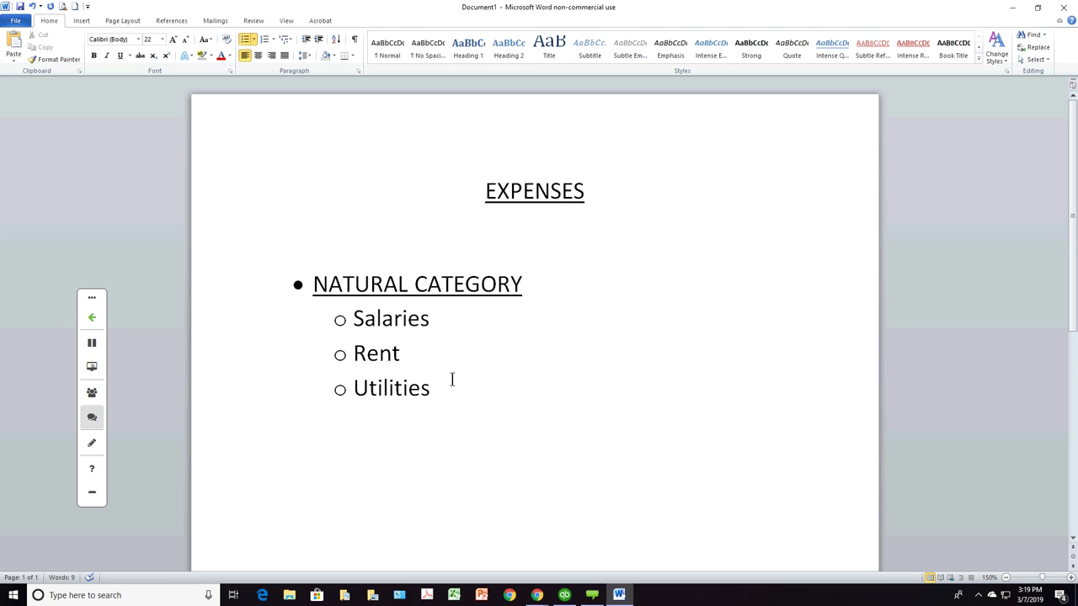
Step: Append (object) to the NATURAL CATEGORY bullet and add a top-level bullet FUNCTION (WHY) after Utilities
{"action": "left_click", "coordinate": [539, 288]}
{"action": "type", "text": "(object)"}
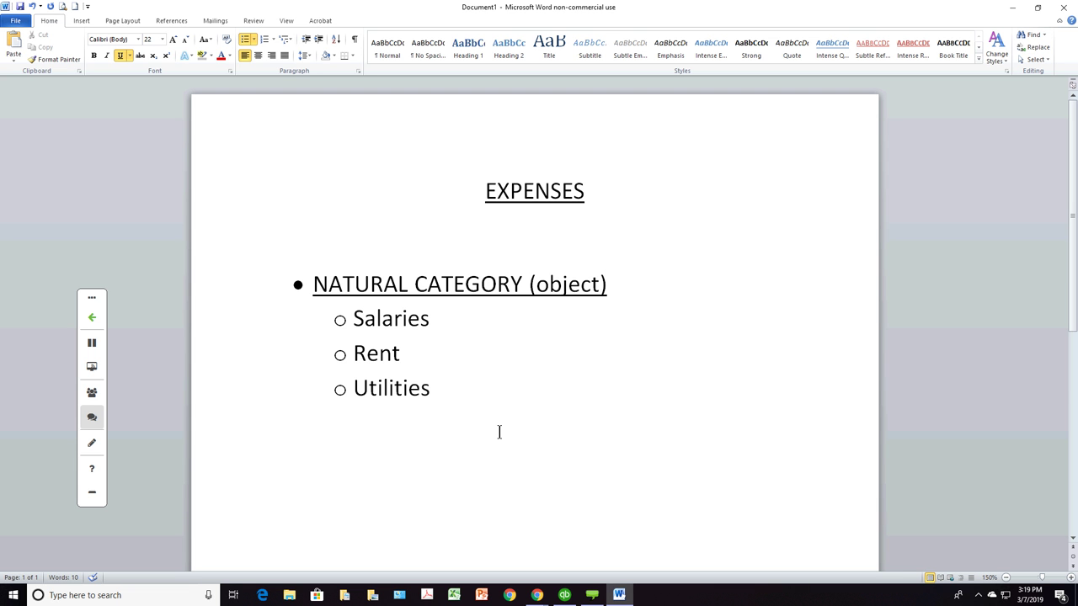
{"action": "left_click", "coordinate": [435, 390]}
{"action": "key", "text": "Return"}
{"action": "key", "text": "shift+Tab"}
{"action": "type", "text": "FUNCYT"}
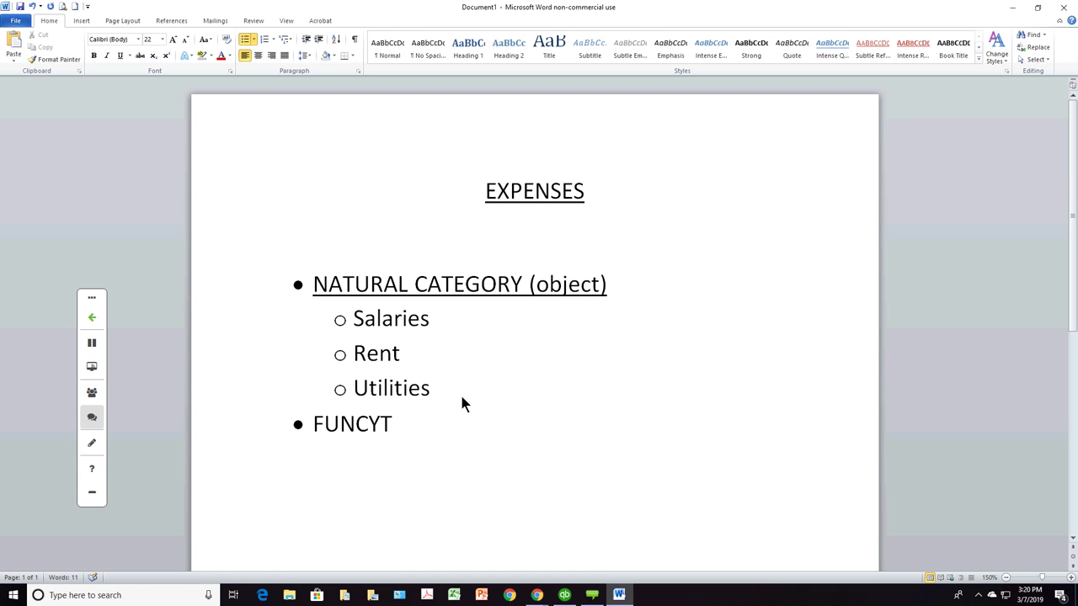
{"action": "key", "text": "BackSpace"}
{"action": "key", "text": "BackSpace"}
{"action": "type", "text": "TION (WHY)"}
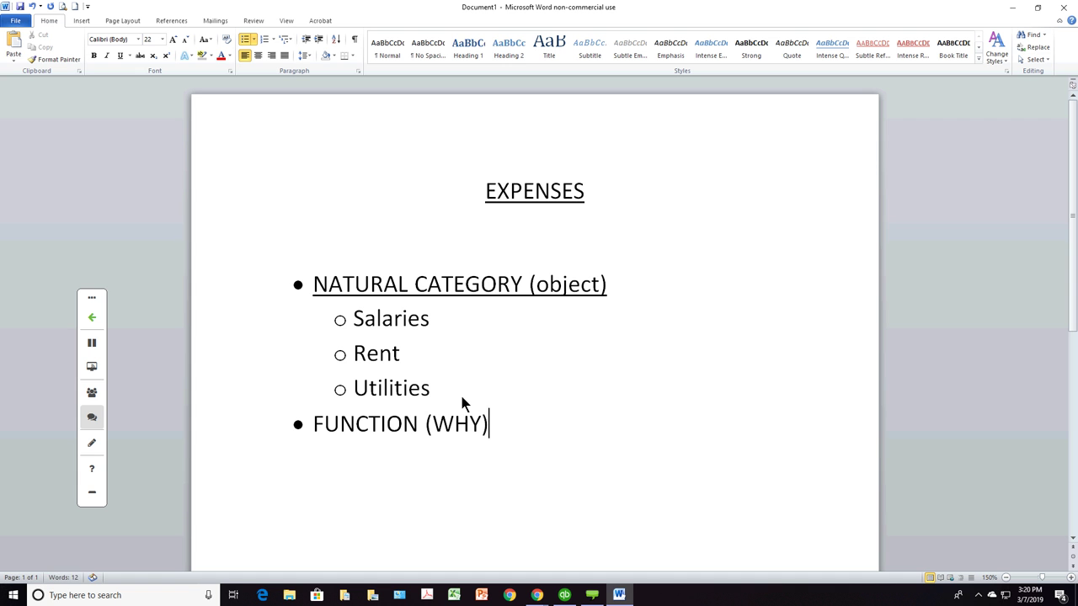
Step: Add the sub-bullets Programs, Admin and Fundraising beneath the FUNCTION (WHY) bullet
{"action": "key", "text": "Return"}
{"action": "key", "text": "Tab"}
{"action": "type", "text": "Pro"}
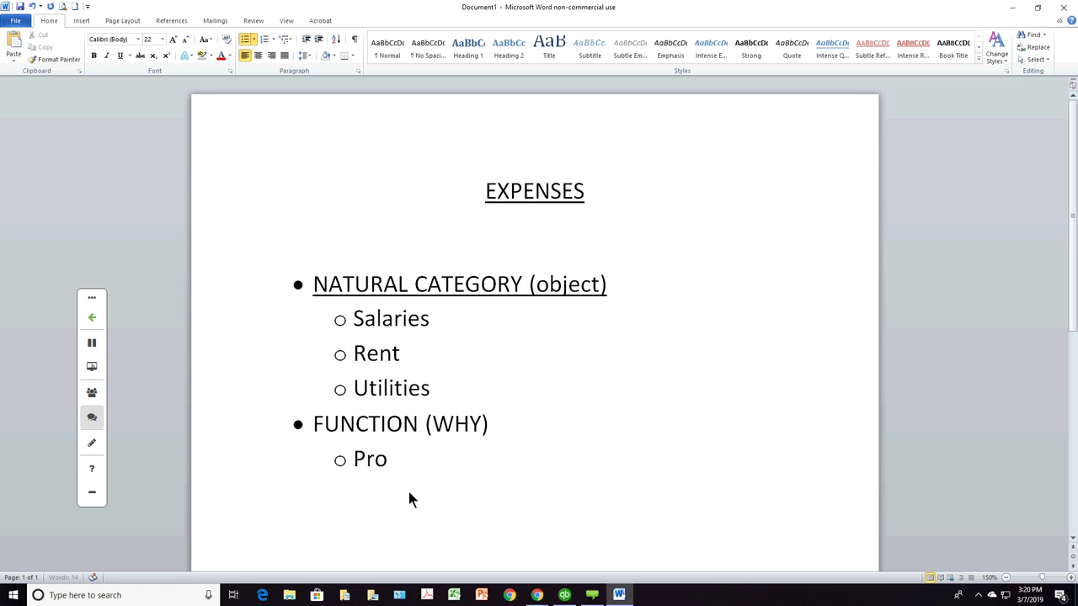
{"action": "type", "text": "grams"}
{"action": "key", "text": "Return"}
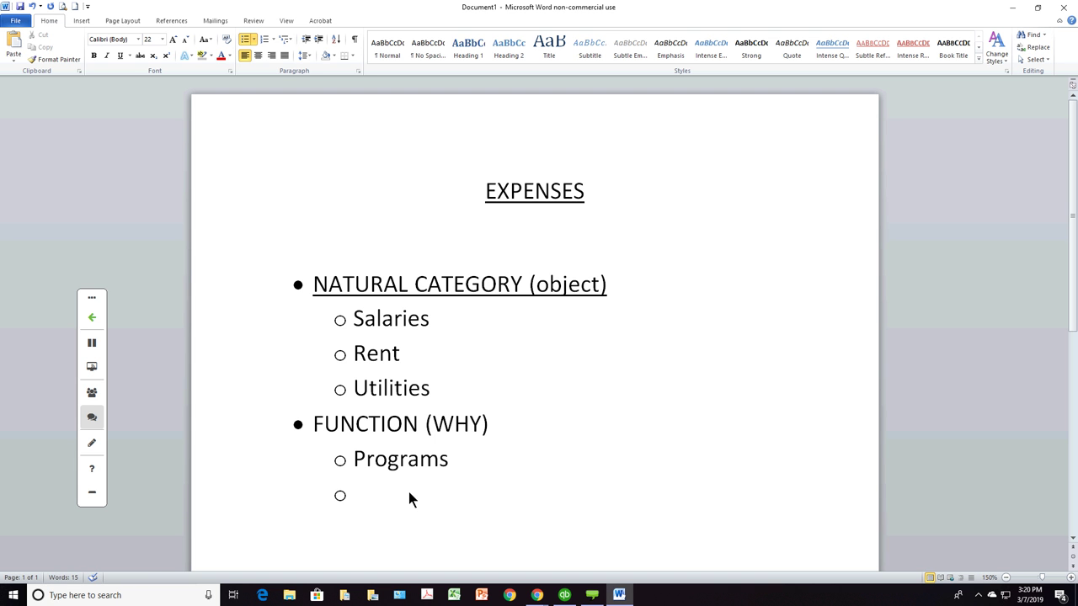
{"action": "type", "text": "Admin"}
{"action": "key", "text": "Return"}
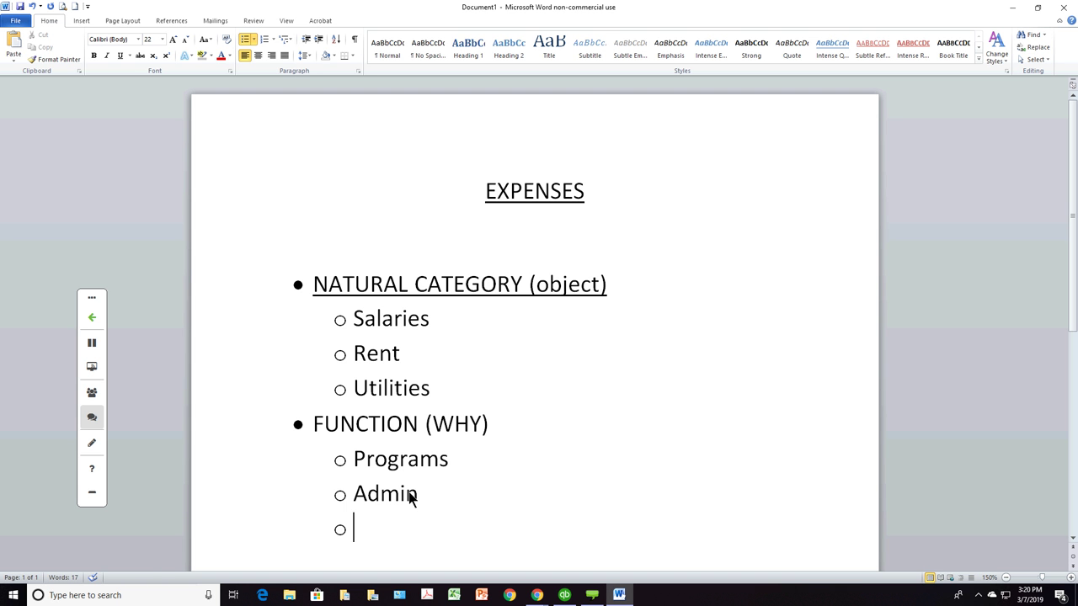
{"action": "type", "text": "Fundra"}
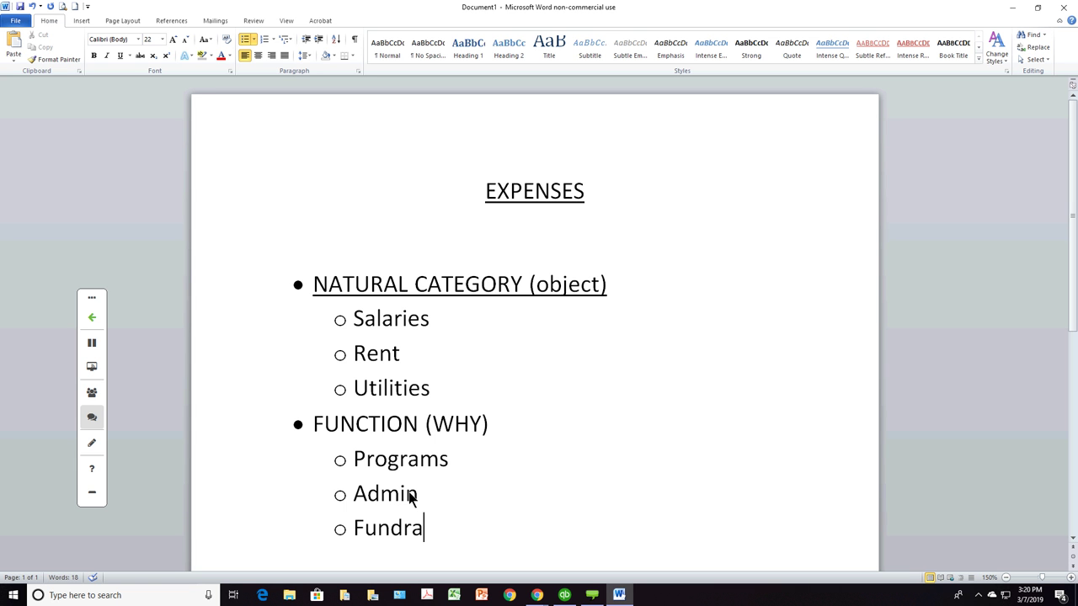
{"action": "type", "text": "ising"}
Step: Insert the third-level bullets Education Program and Housing Program beneath the Programs sub-bullet
{"action": "left_click", "coordinate": [452, 460]}
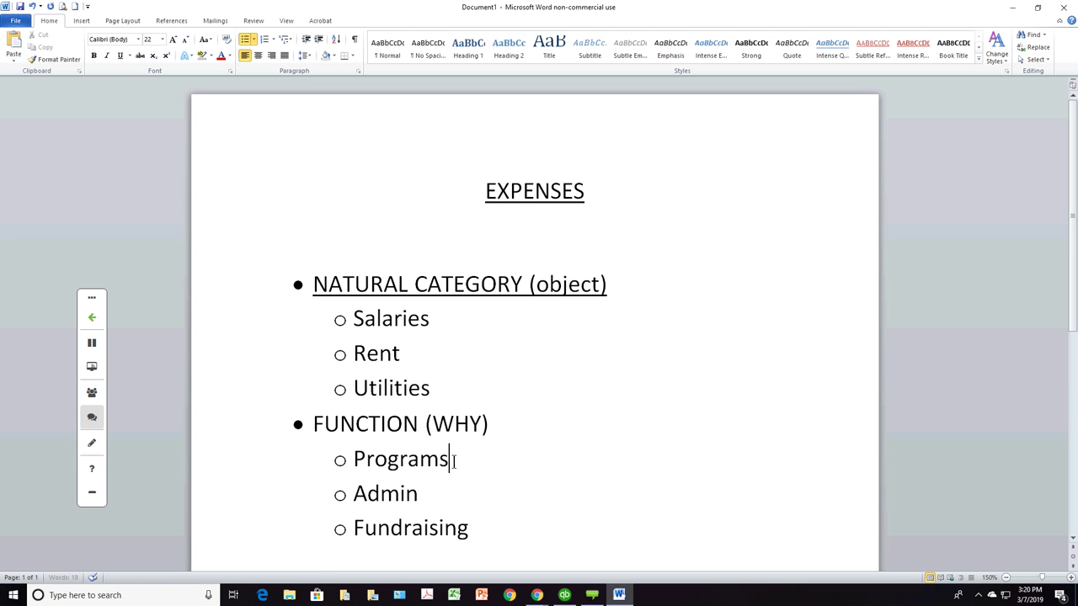
{"action": "key", "text": "Return"}
{"action": "key", "text": "Tab"}
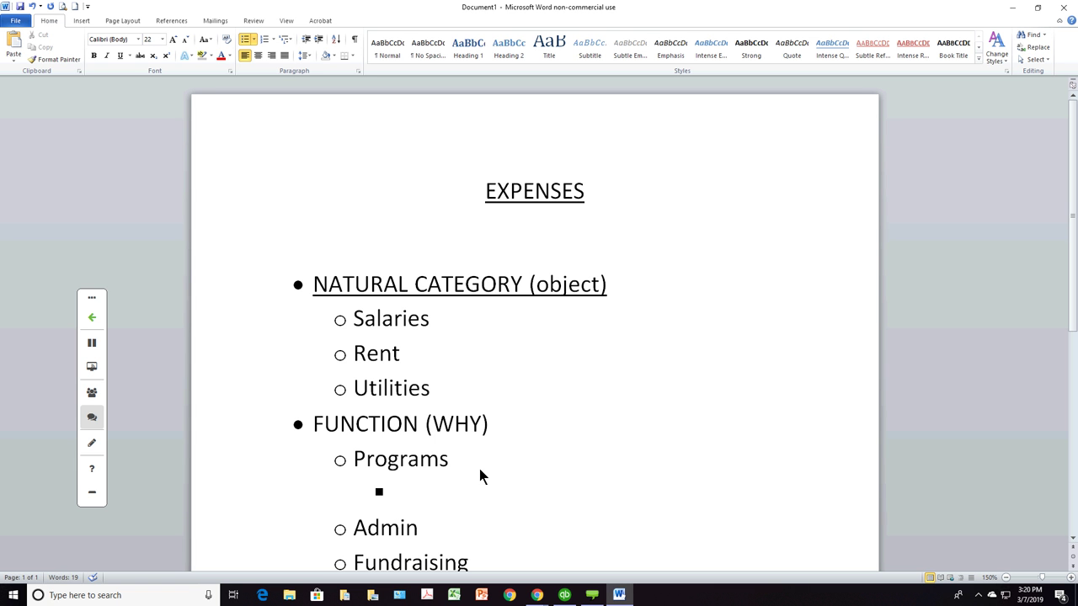
{"action": "type", "text": "Educat"}
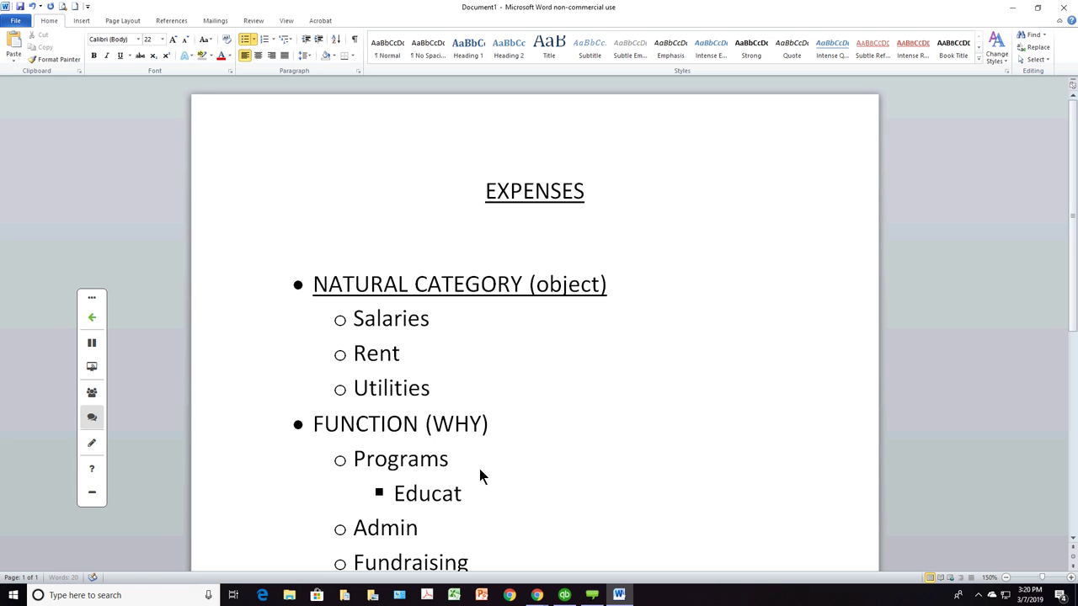
{"action": "type", "text": "ion Program"}
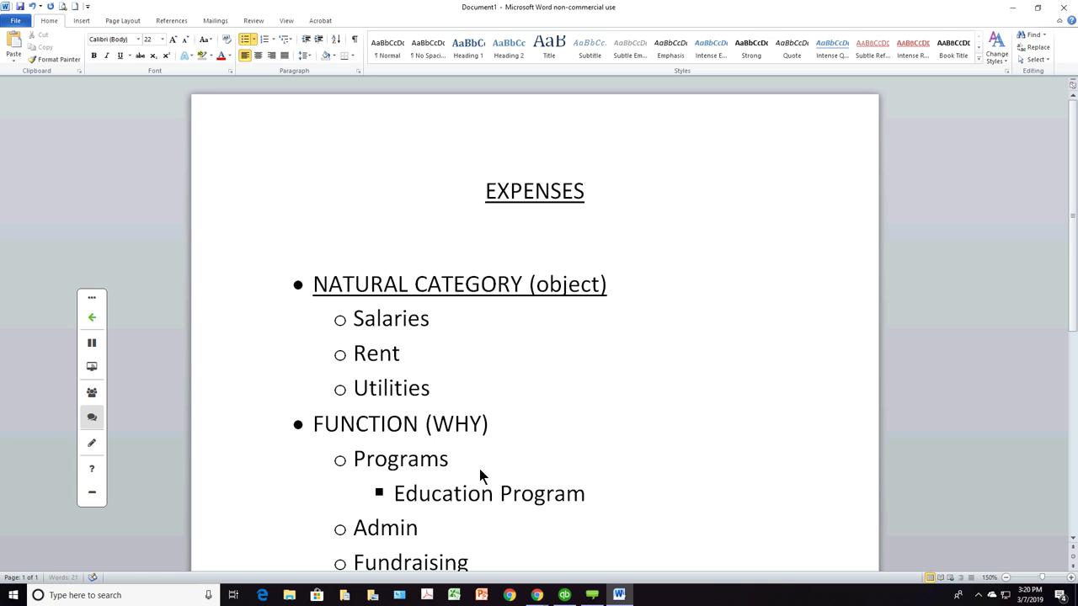
{"action": "key", "text": "Return"}
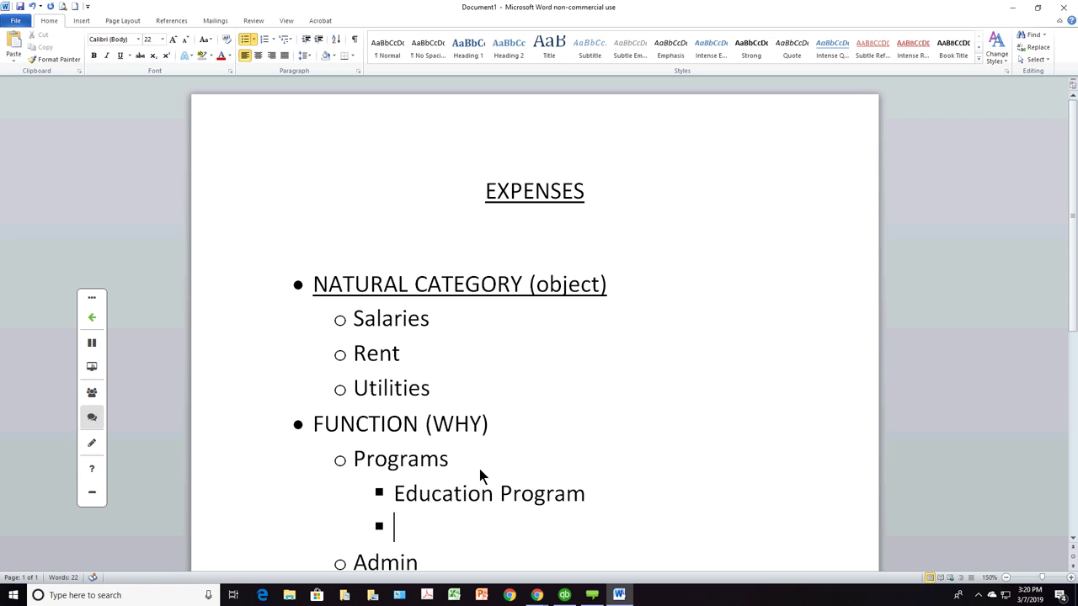
{"action": "type", "text": "Housing "}
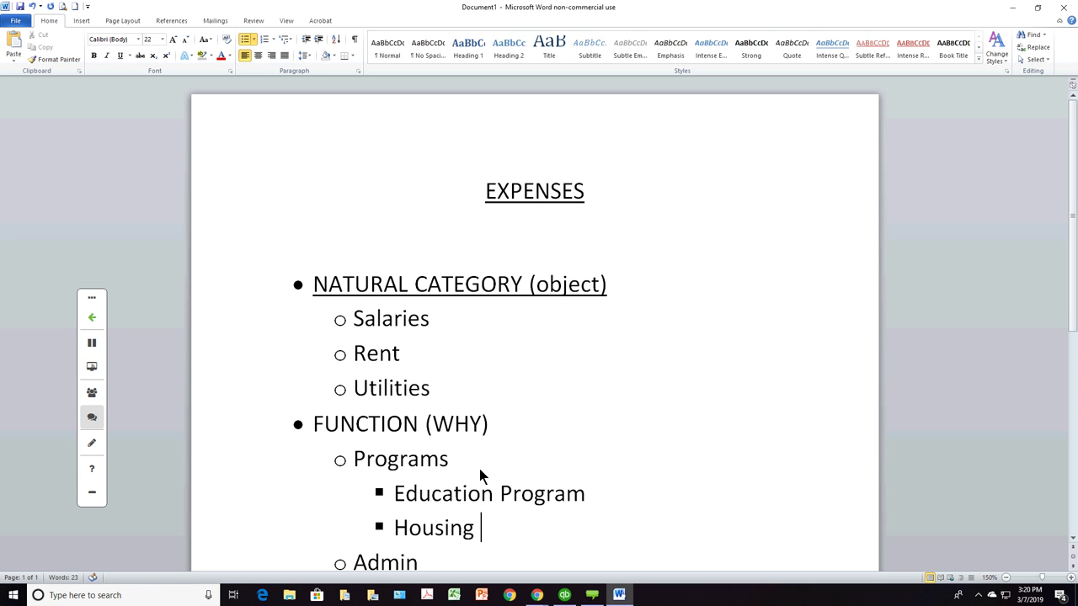
{"action": "type", "text": "Program"}
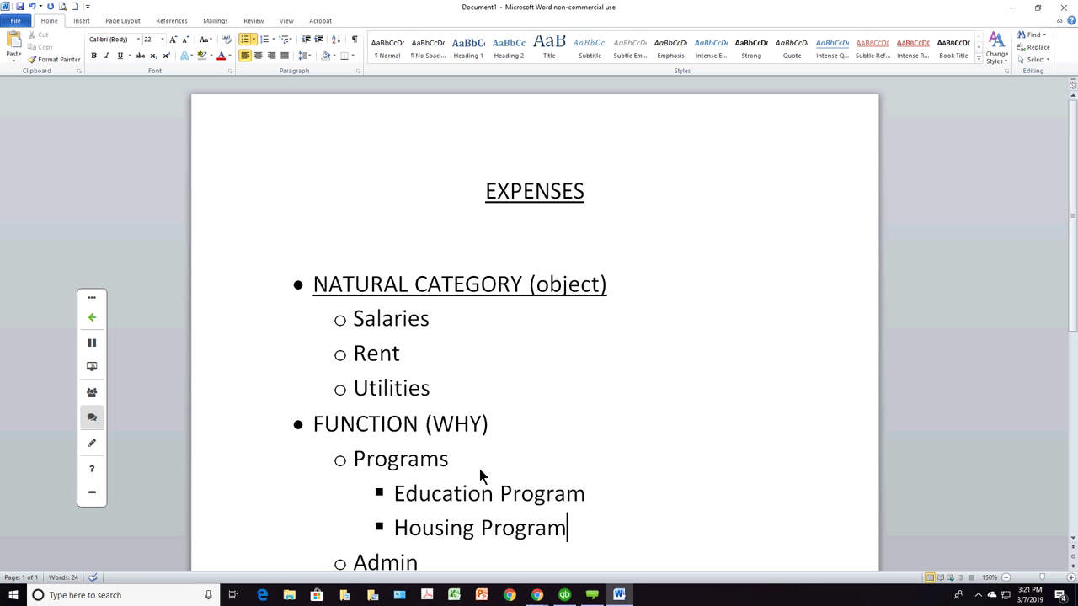
Step: Switch to the Messed Up File Profit and Loss report in QuickBooks Online and examine its expense accounts
{"action": "left_click", "coordinate": [564, 595]}
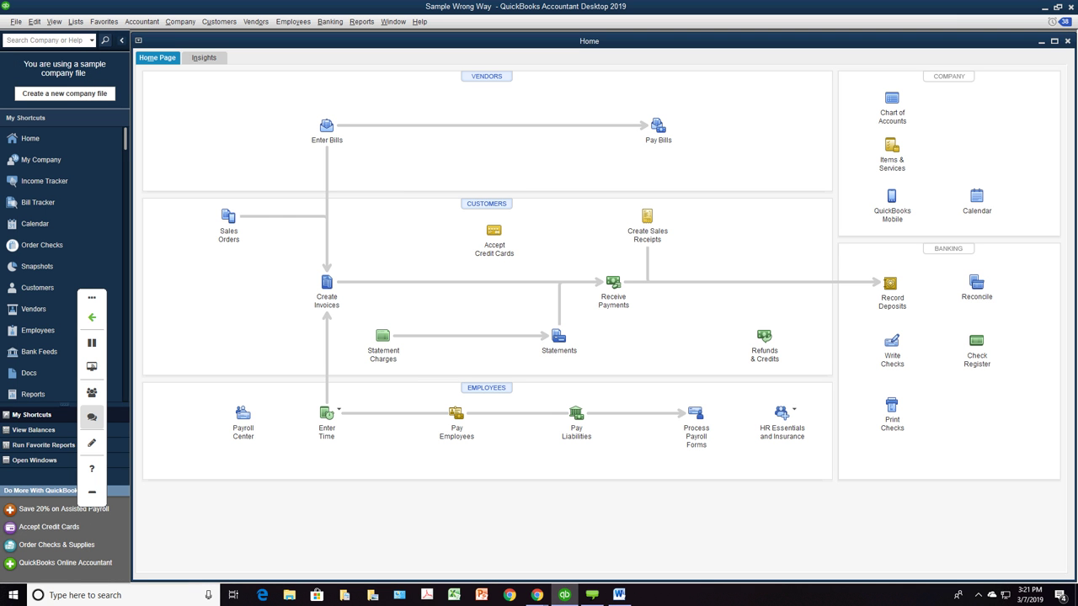
{"action": "key", "text": "alt+Tab"}
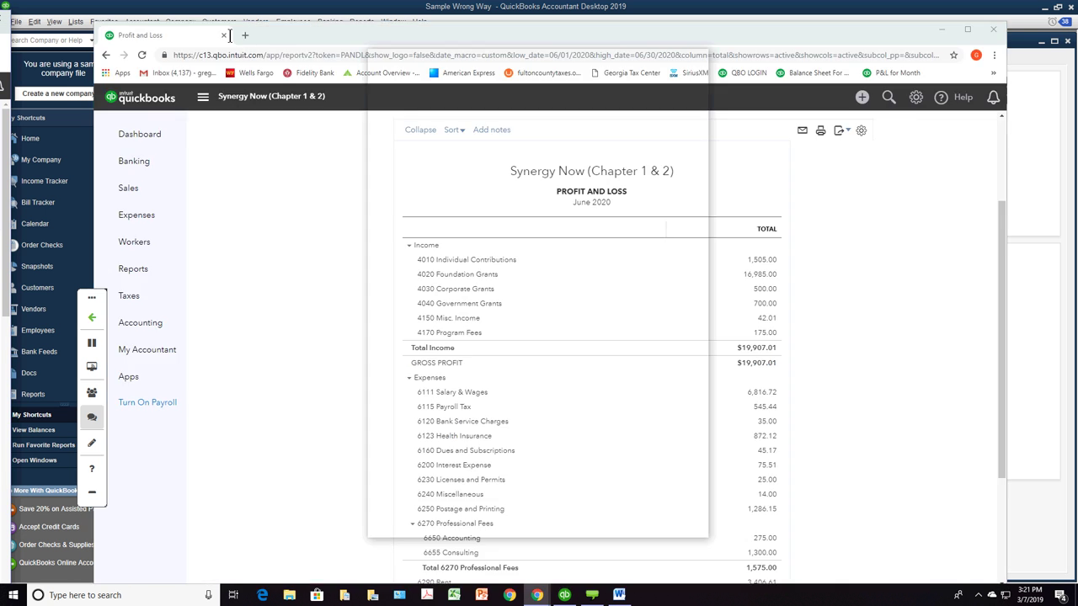
{"action": "key", "text": "alt+Tab"}
{"action": "double_click", "coordinate": [253, 25]}
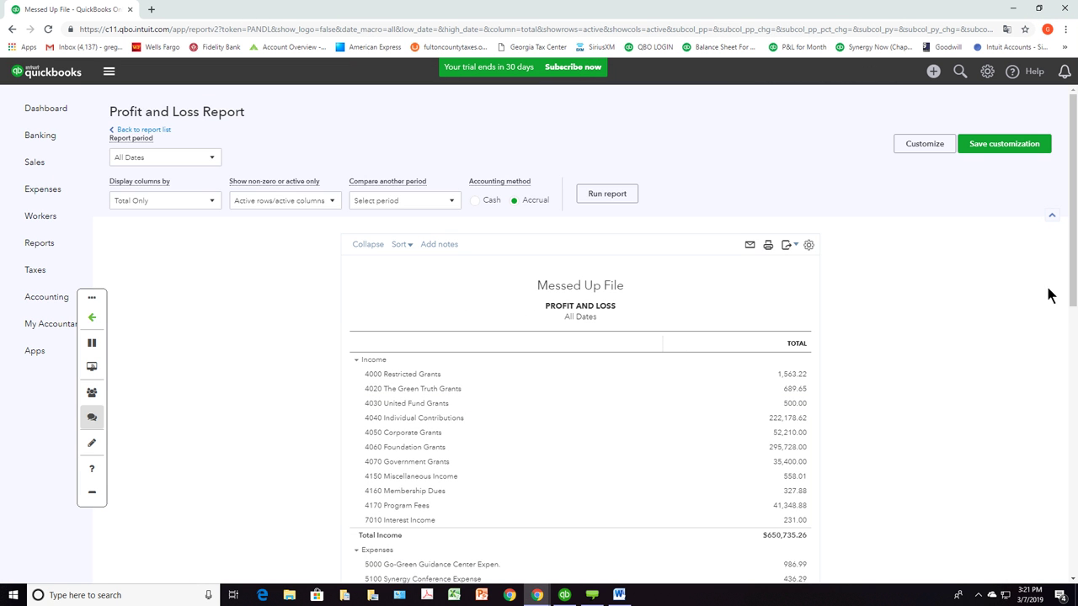
{"action": "left_click_drag", "start_coordinate": [1072, 288], "coordinate": [1048, 383]}
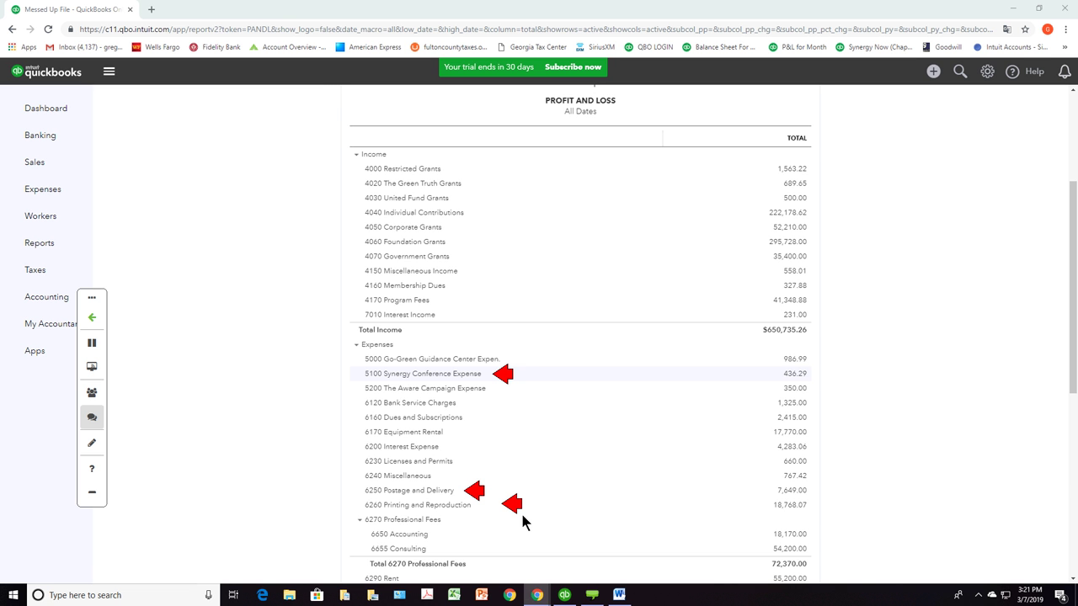
{"action": "key", "text": "Escape"}
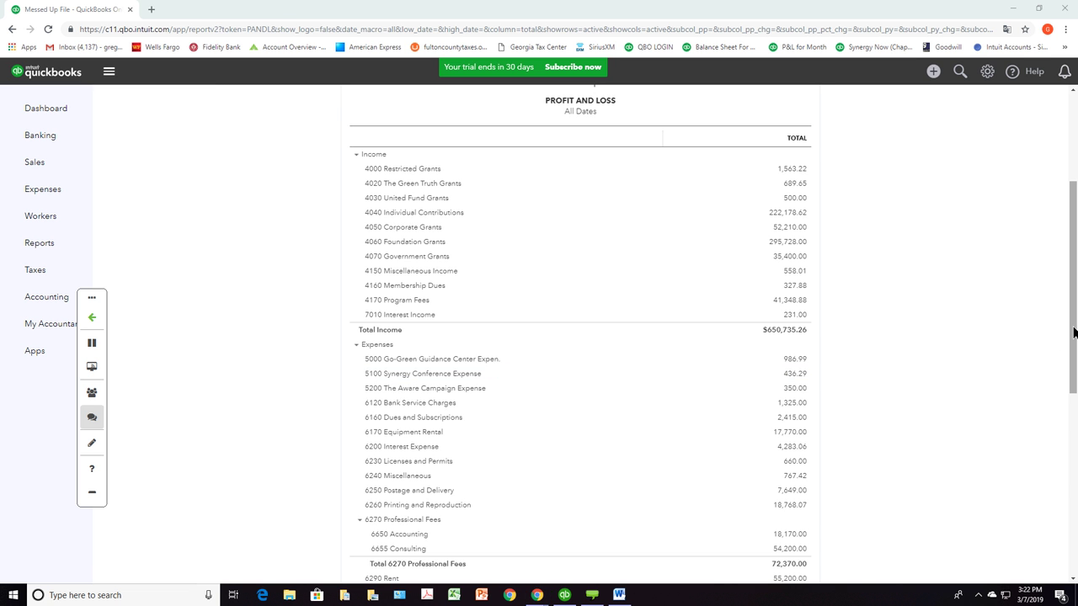
{"action": "left_click_drag", "start_coordinate": [1073, 333], "coordinate": [1065, 446]}
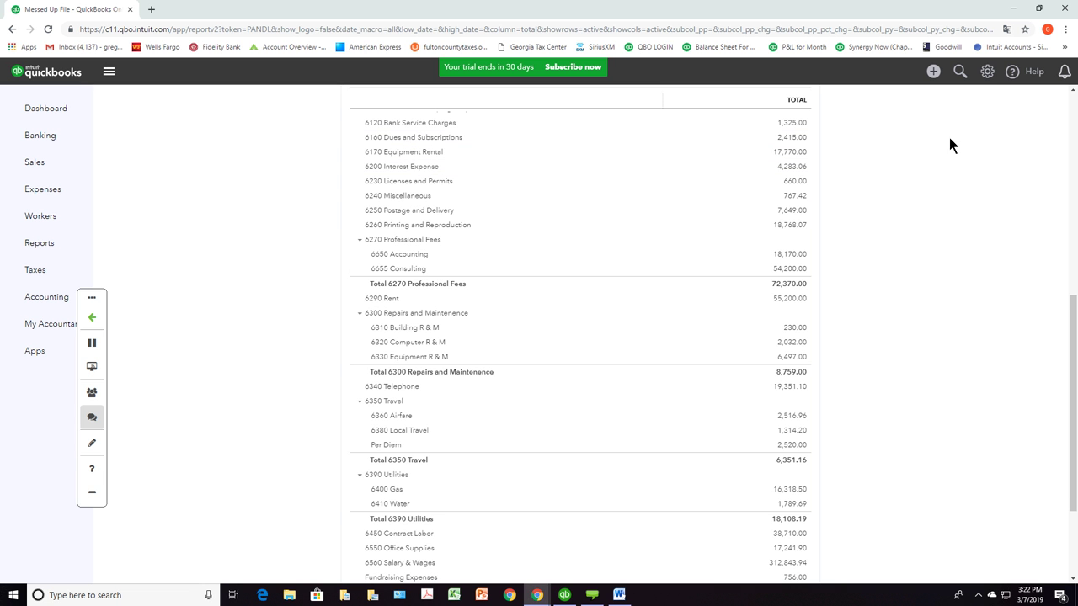
Step: Switch from the Messed Up File to the company Synergy Now (3, 11-12)
{"action": "left_click", "coordinate": [986, 71]}
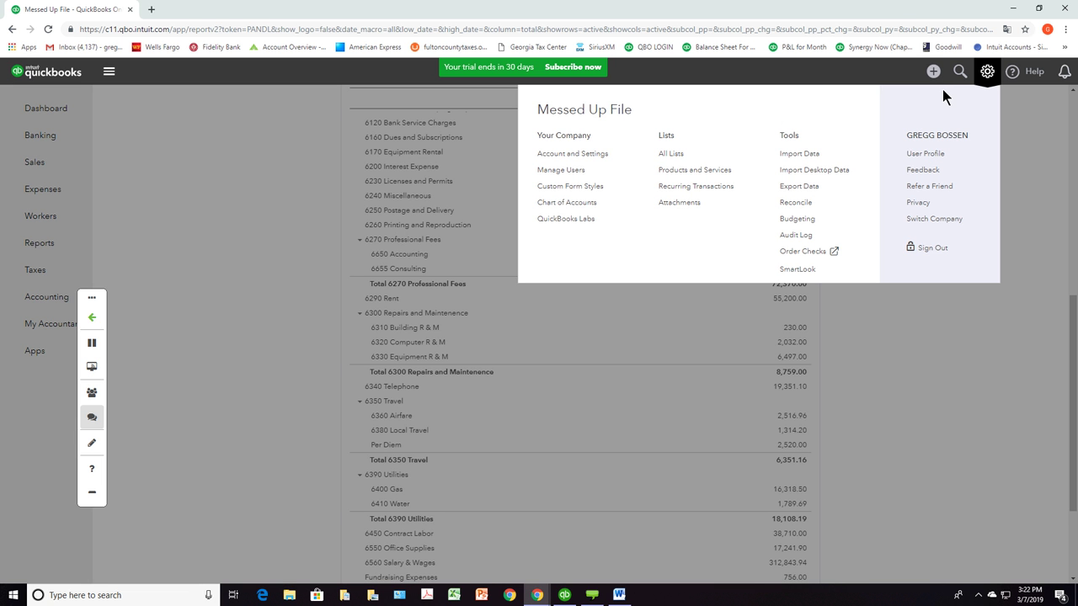
{"action": "left_click", "coordinate": [935, 219]}
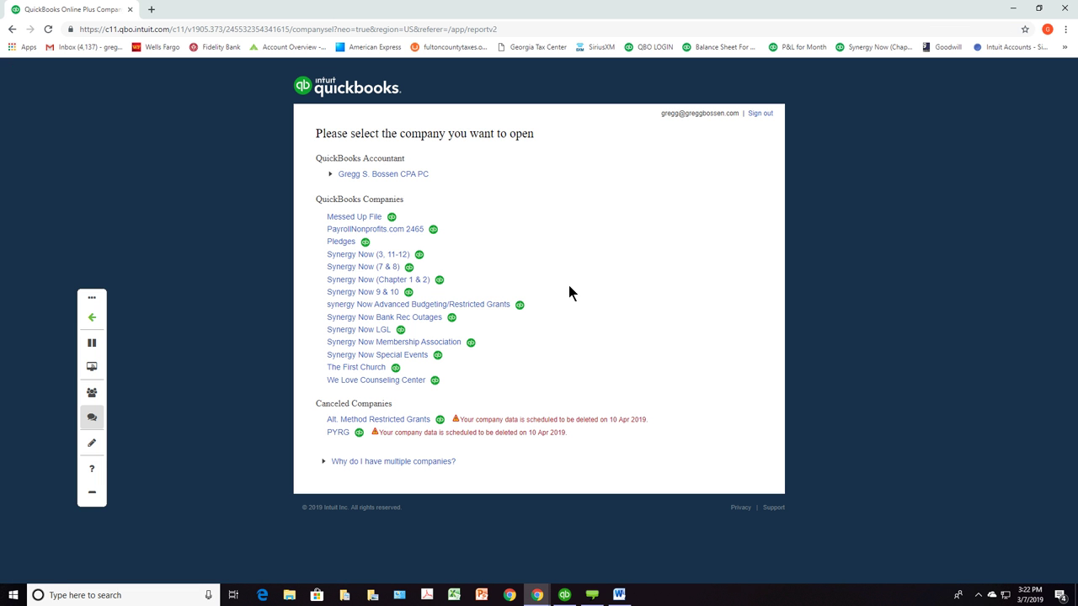
{"action": "left_click", "coordinate": [359, 256]}
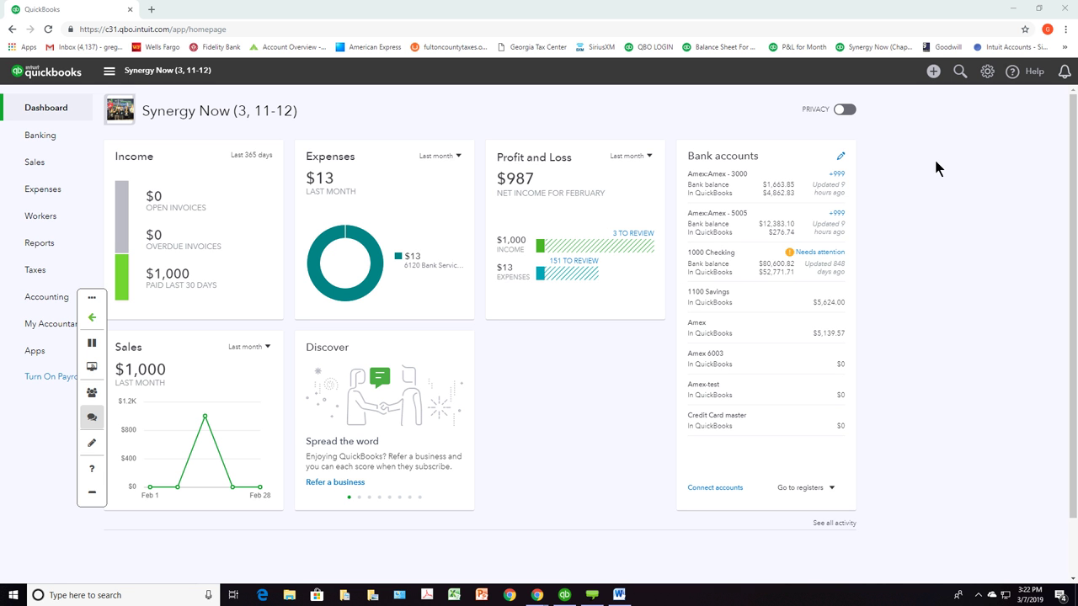
Step: In the advanced company settings, set class assignment to One to each row in transaction, save the Categories section and close the settings
{"action": "left_click", "coordinate": [987, 72]}
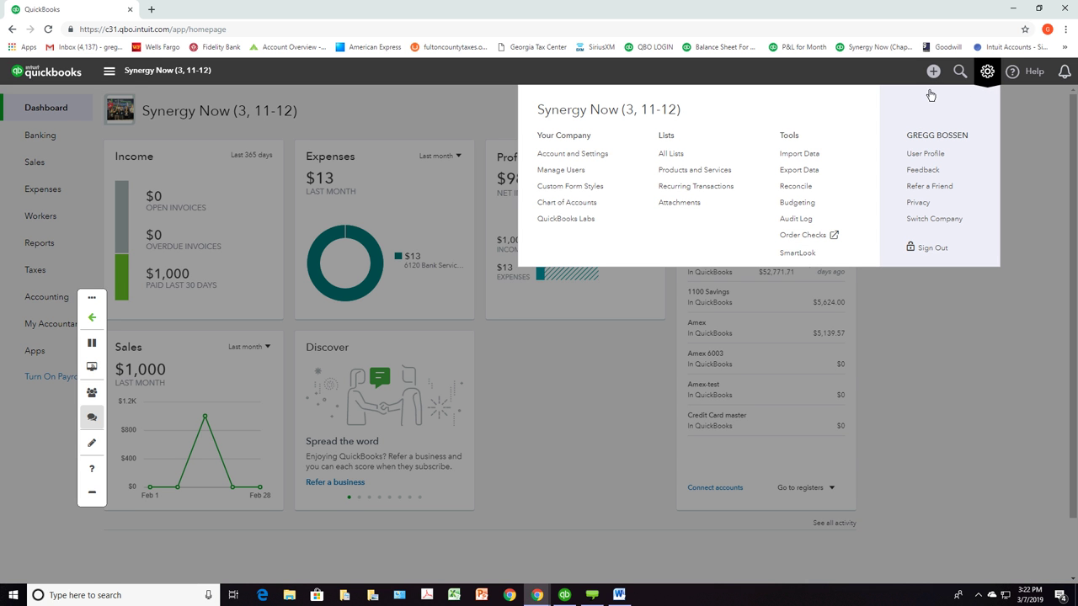
{"action": "left_click", "coordinate": [602, 159]}
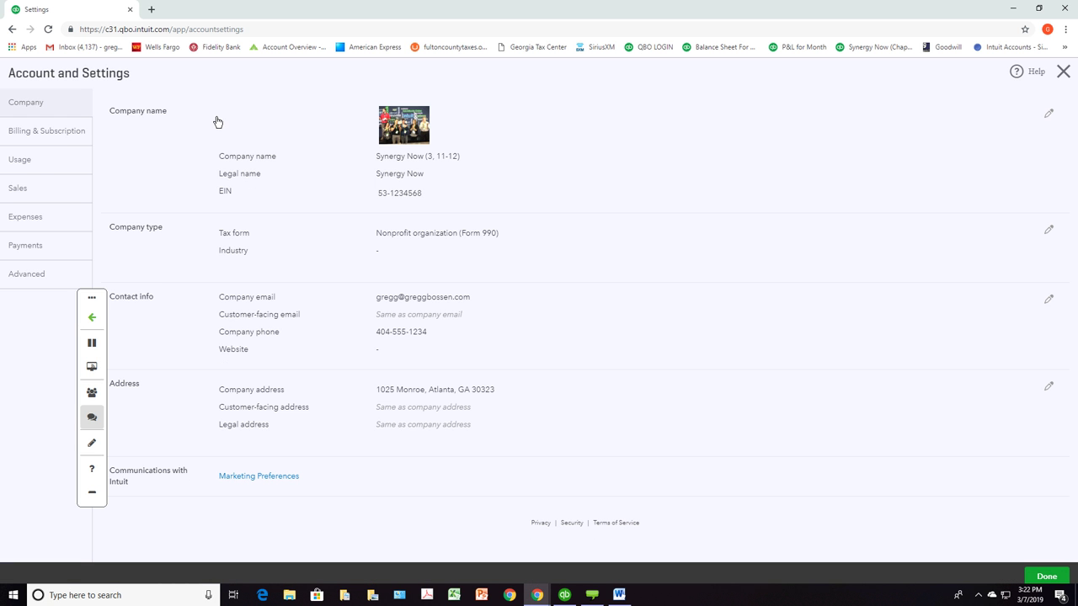
{"action": "left_click", "coordinate": [27, 276]}
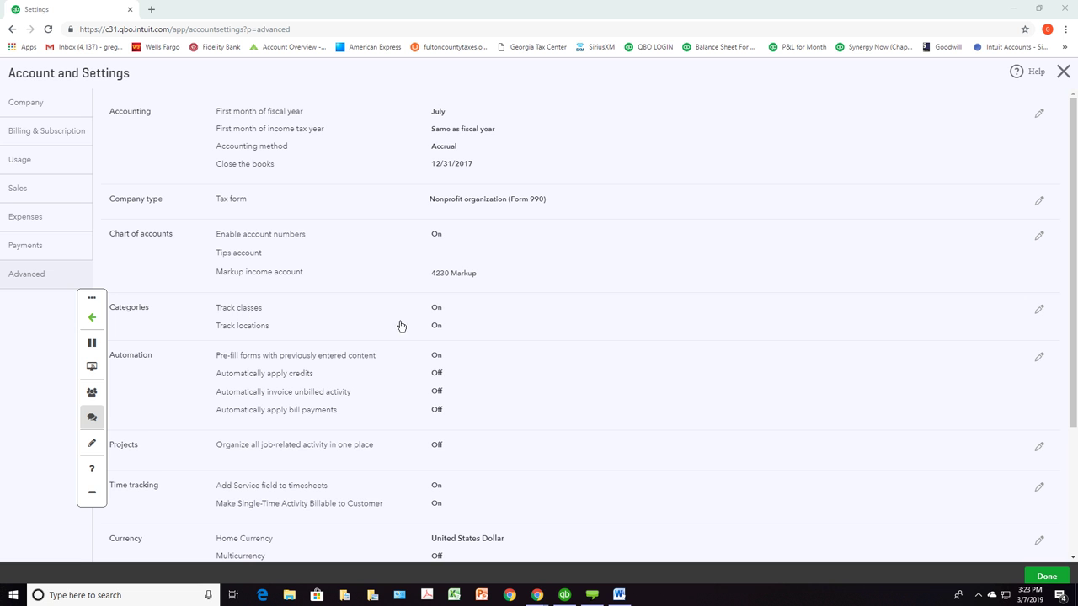
{"action": "left_click", "coordinate": [439, 308]}
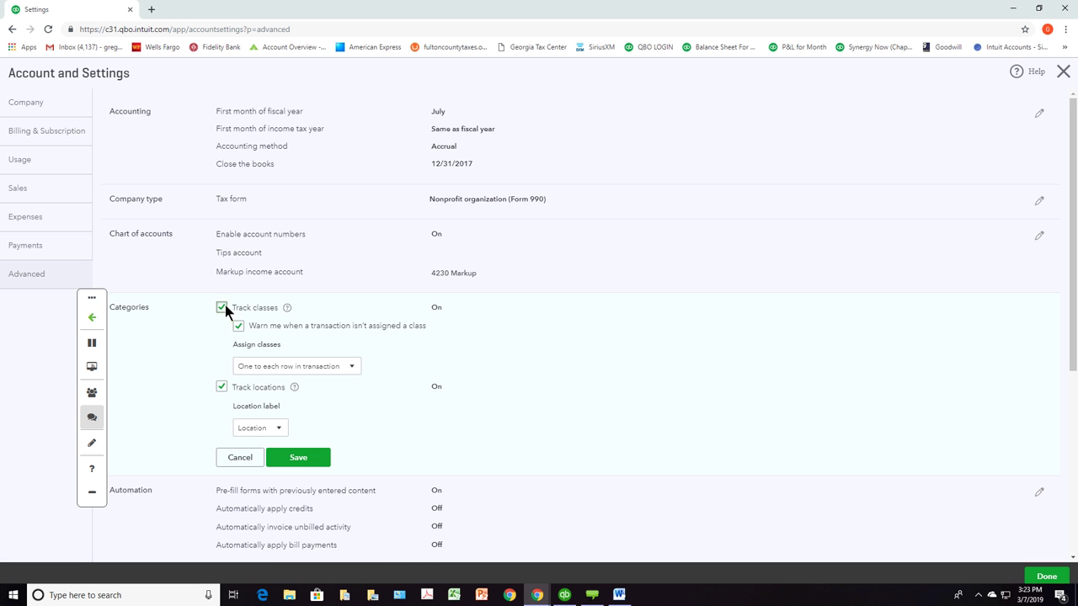
{"action": "left_click", "coordinate": [354, 368]}
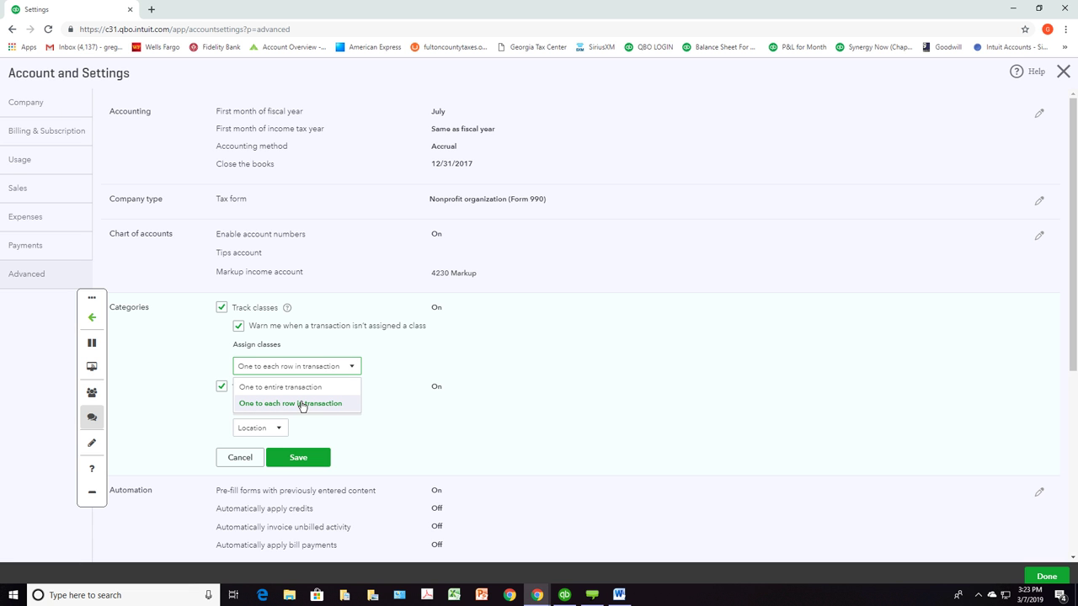
{"action": "left_click", "coordinate": [303, 404]}
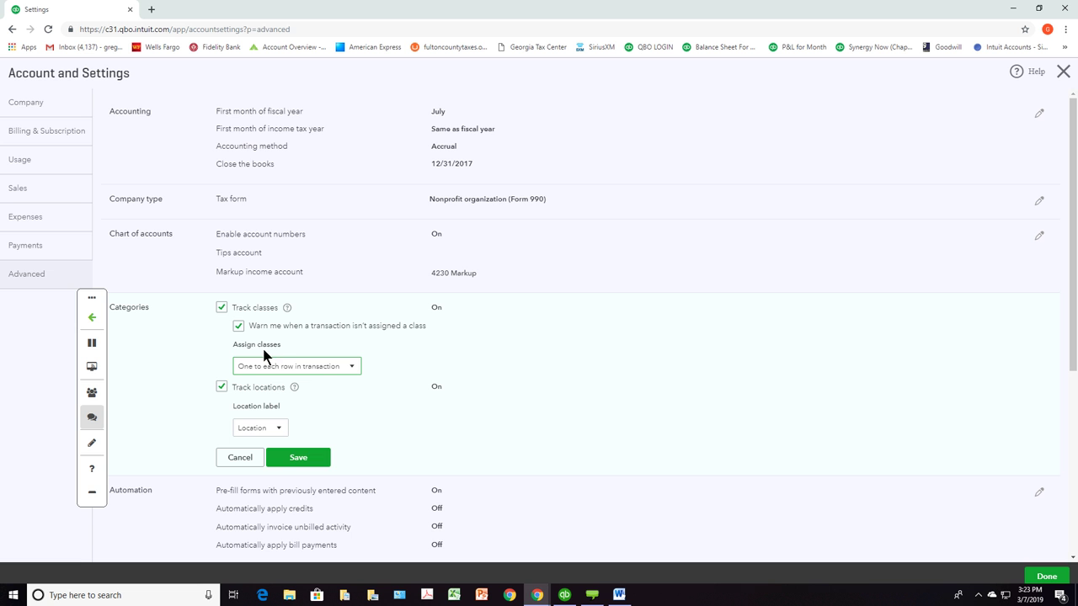
{"action": "left_click", "coordinate": [296, 460]}
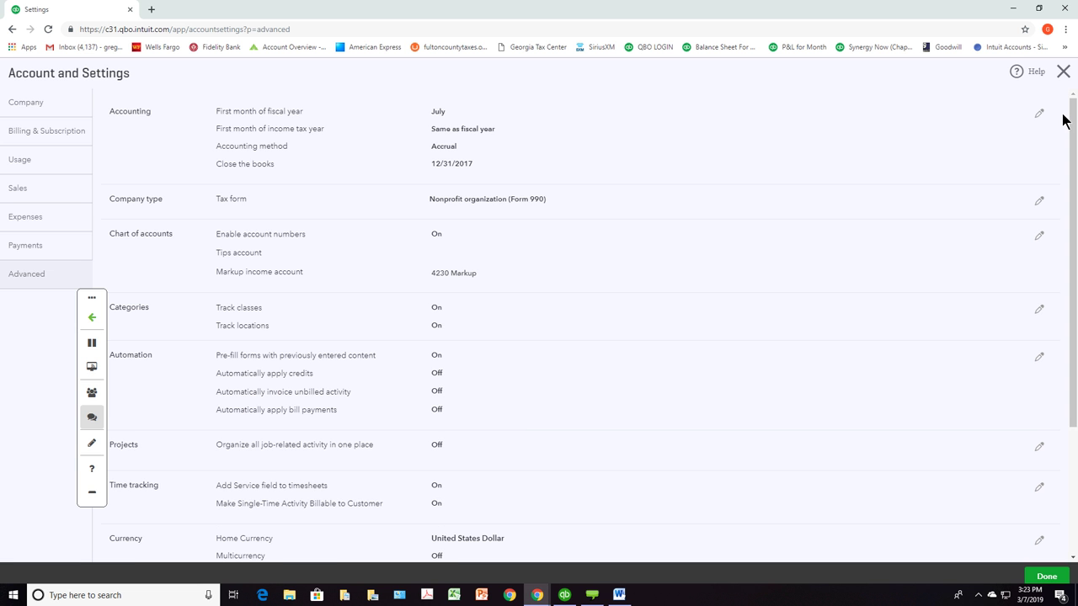
{"action": "left_click", "coordinate": [1064, 71]}
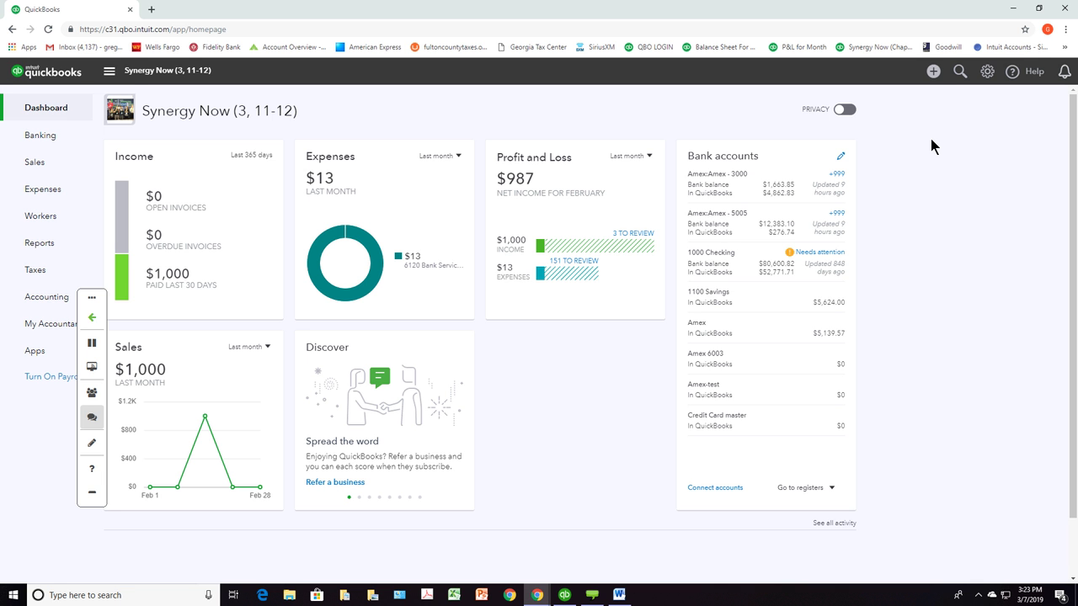
Step: Open the company's Classes list and view the blank new-class form, closing it without creating a class
{"action": "left_click", "coordinate": [931, 76]}
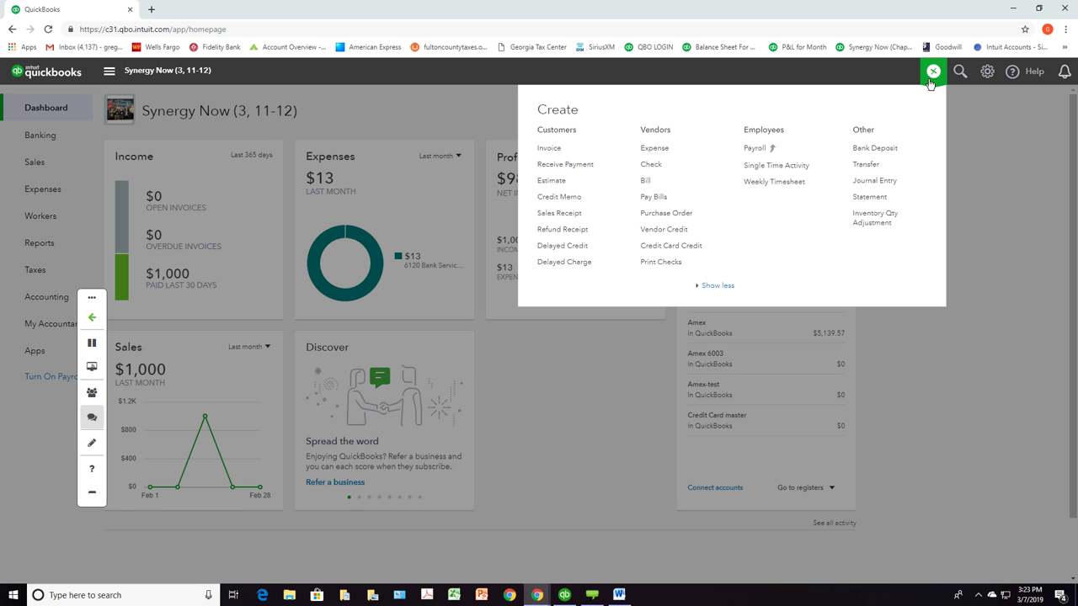
{"action": "left_click", "coordinate": [987, 72]}
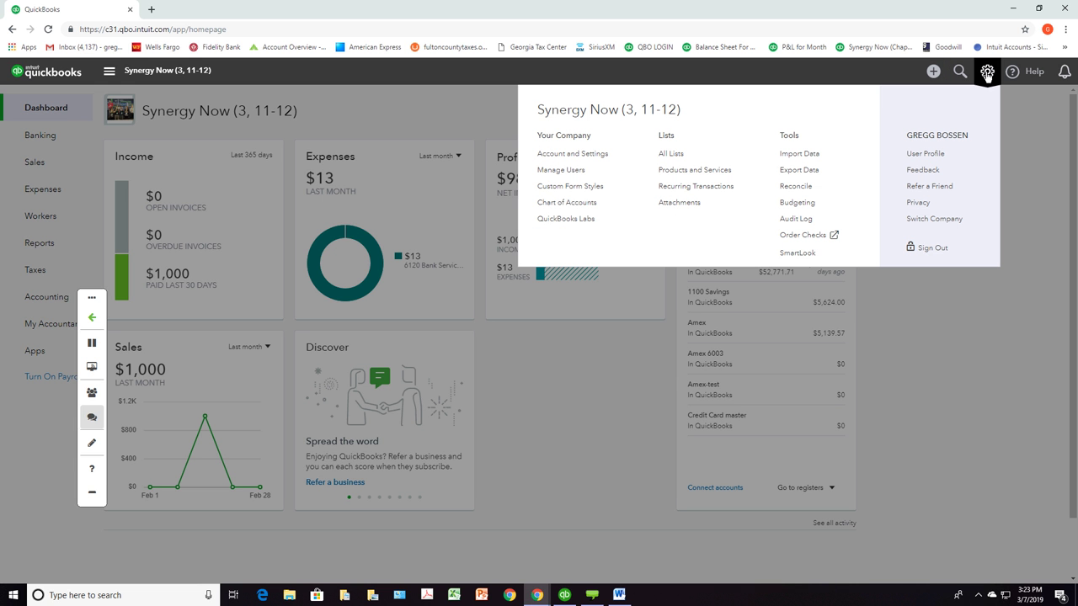
{"action": "left_click", "coordinate": [671, 155]}
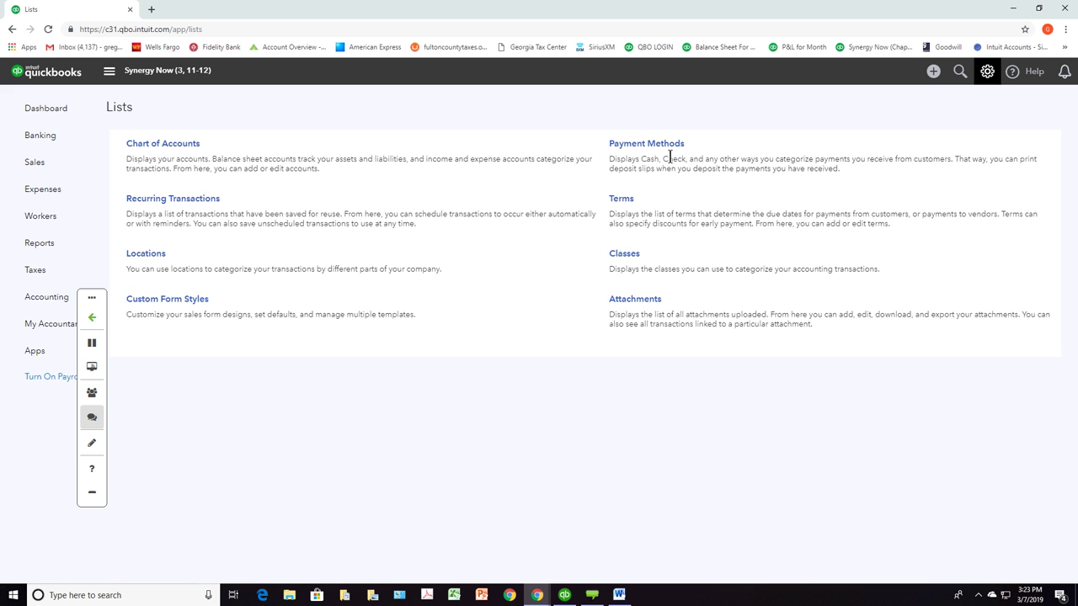
{"action": "left_click", "coordinate": [627, 254]}
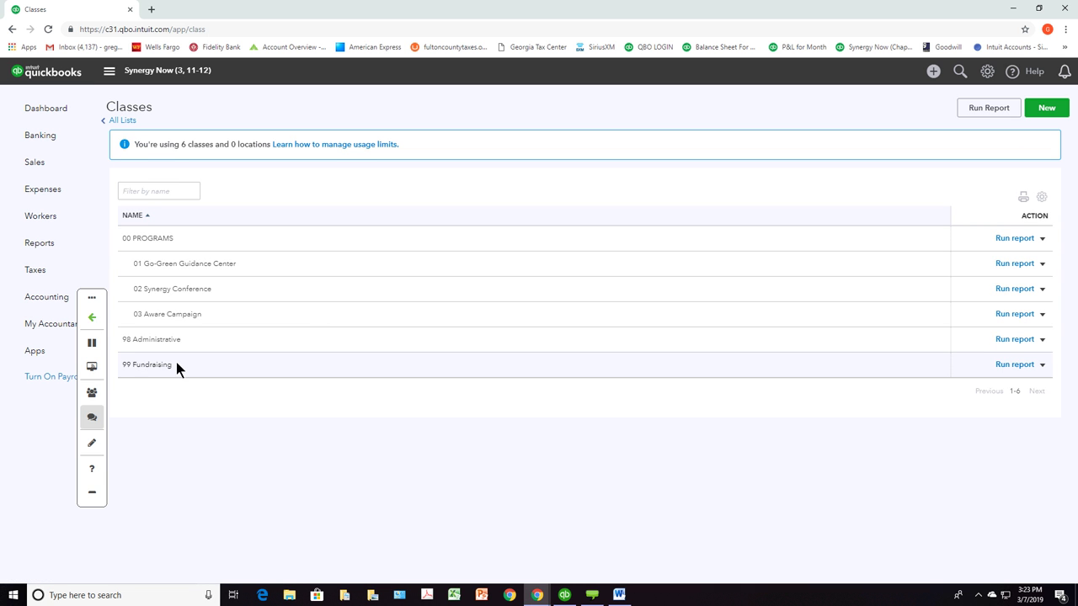
{"action": "left_click", "coordinate": [1044, 109]}
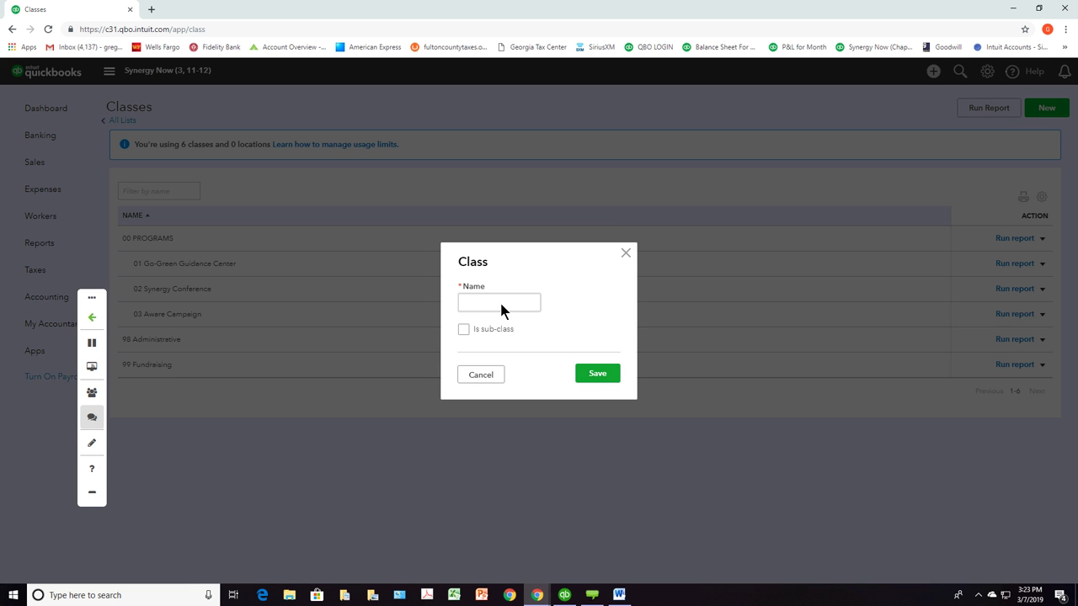
{"action": "left_click", "coordinate": [627, 251]}
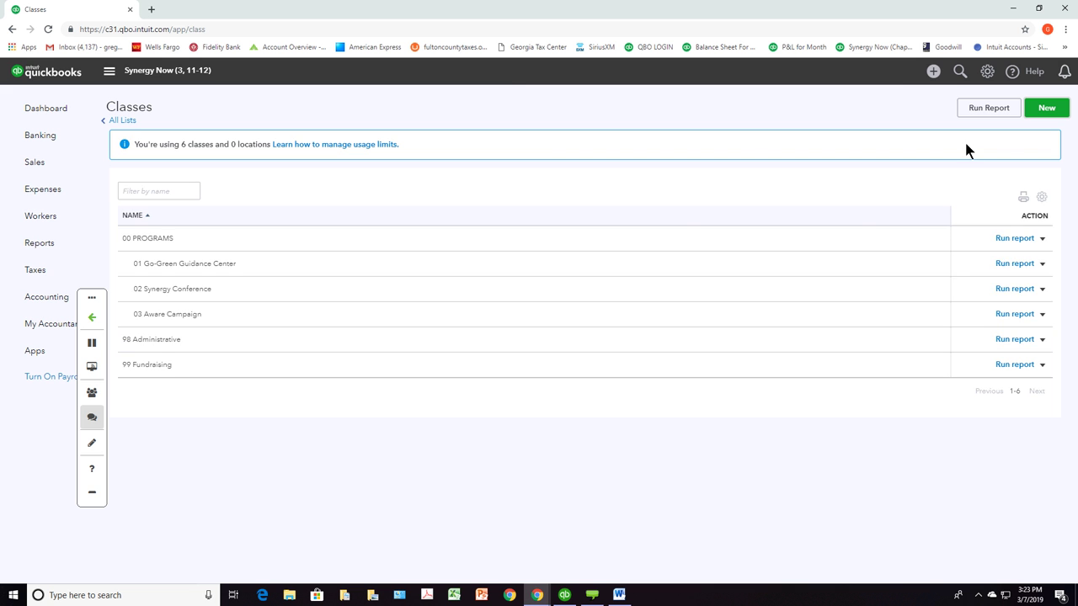
Step: Start a new check and set the first line's category to 6250 Postage and Delivery
{"action": "left_click", "coordinate": [933, 74]}
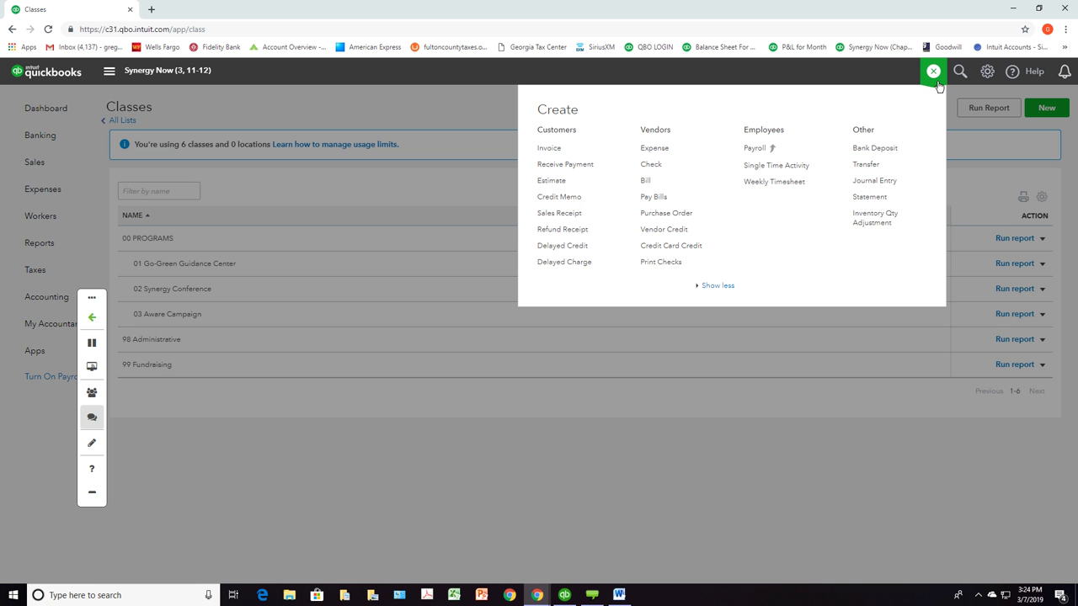
{"action": "left_click", "coordinate": [651, 165]}
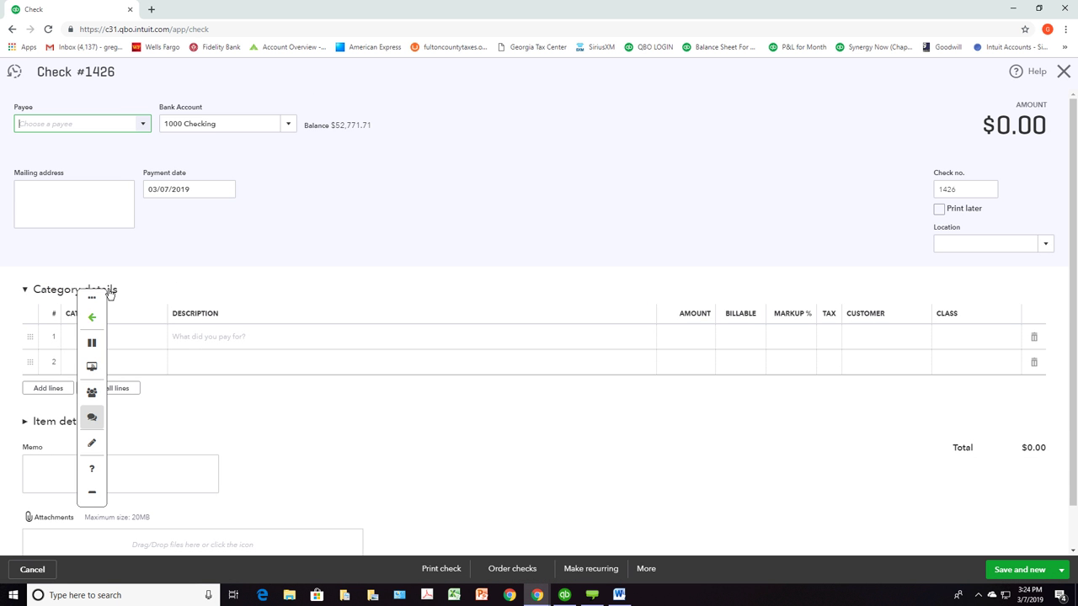
{"action": "left_click_drag", "start_coordinate": [88, 301], "coordinate": [511, 66]}
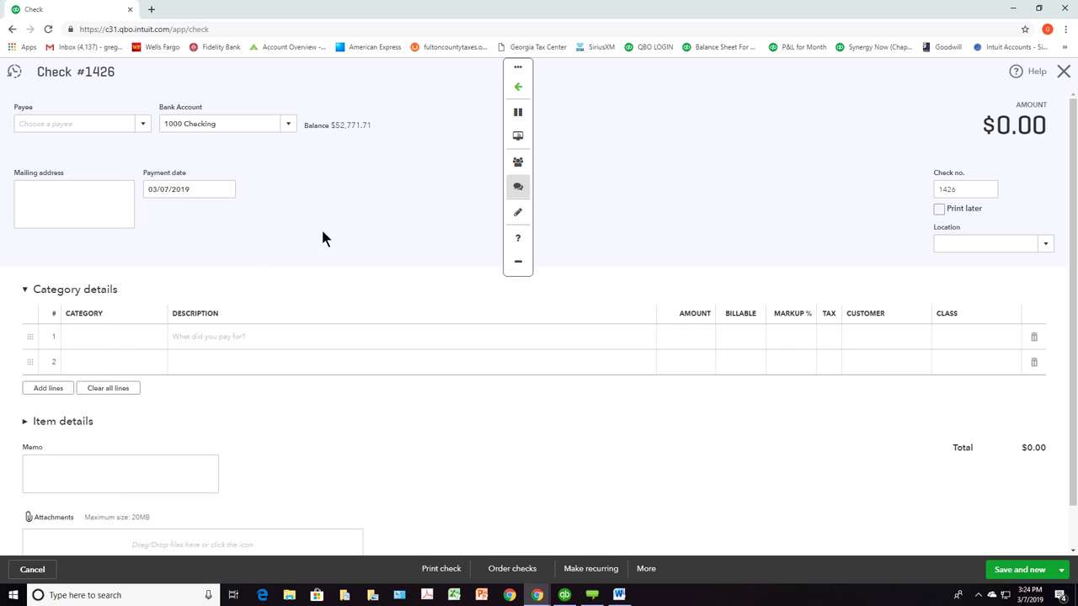
{"action": "left_click", "coordinate": [144, 342]}
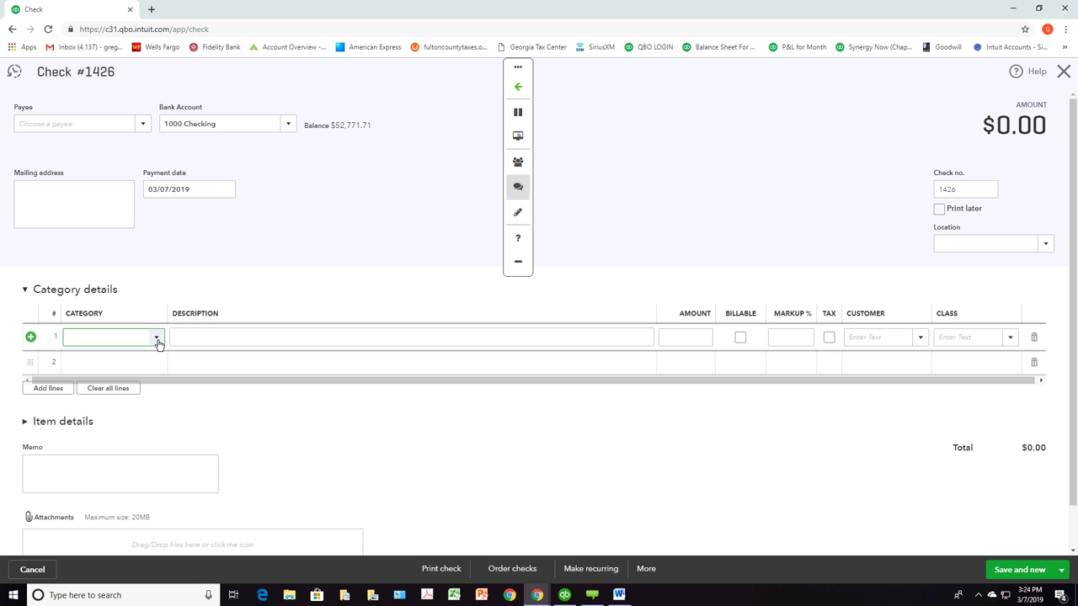
{"action": "type", "text": "pop"}
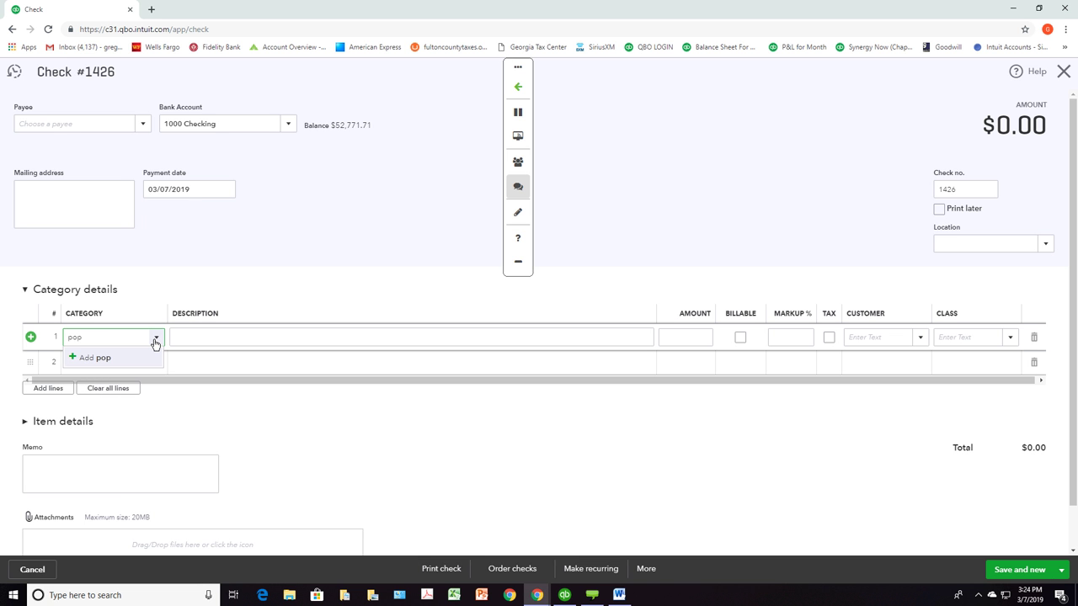
{"action": "key", "text": "BackSpace"}
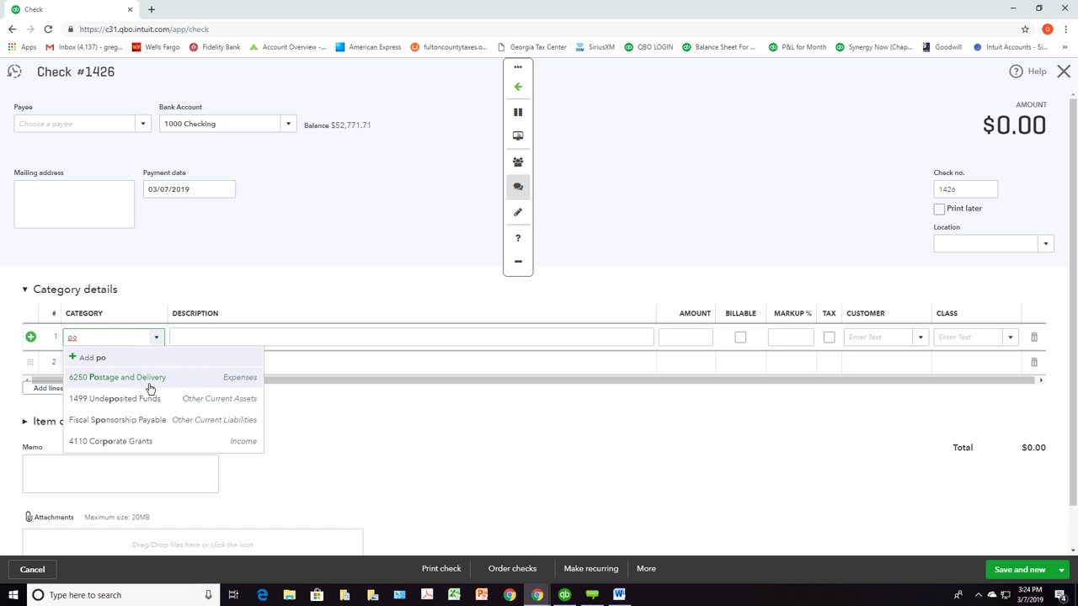
{"action": "left_click", "coordinate": [147, 380]}
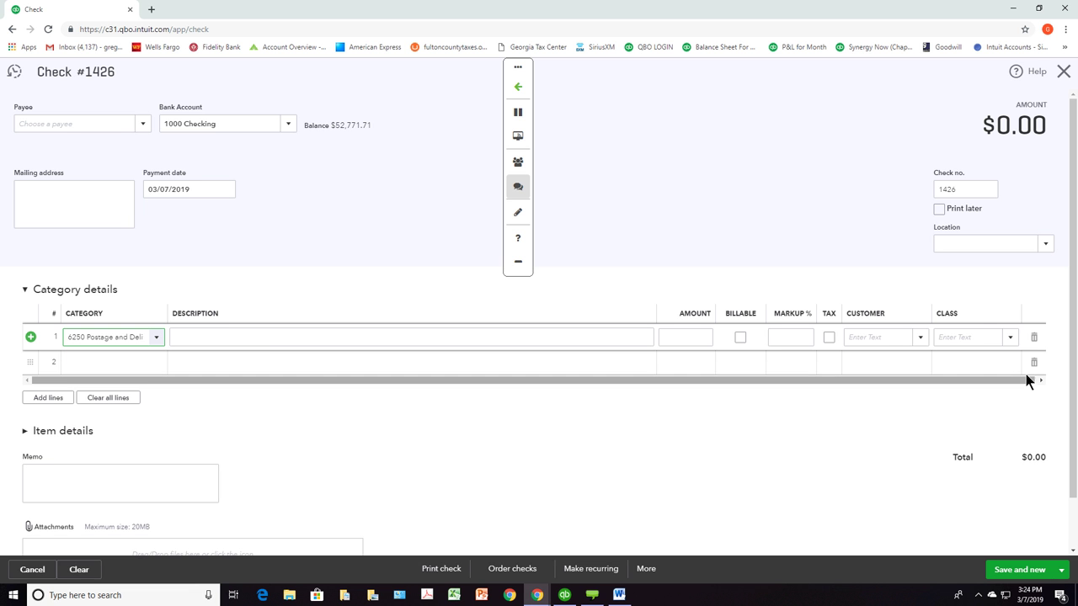
Step: Assign the class 02 Synergy Conference to the check's first line and widen the Class column to show the full name
{"action": "left_click", "coordinate": [1010, 338]}
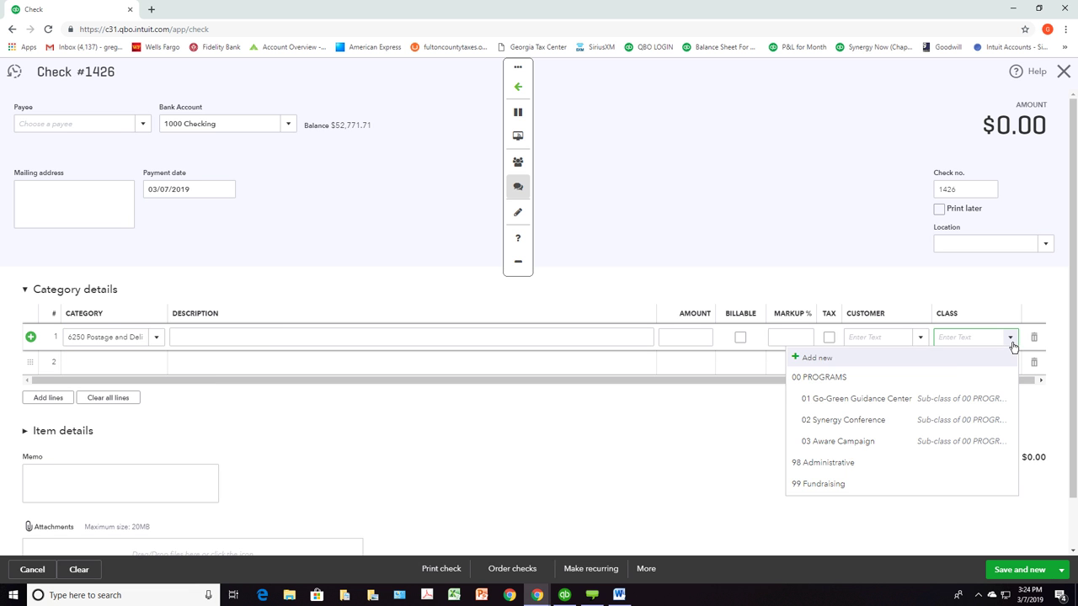
{"action": "left_click", "coordinate": [897, 419]}
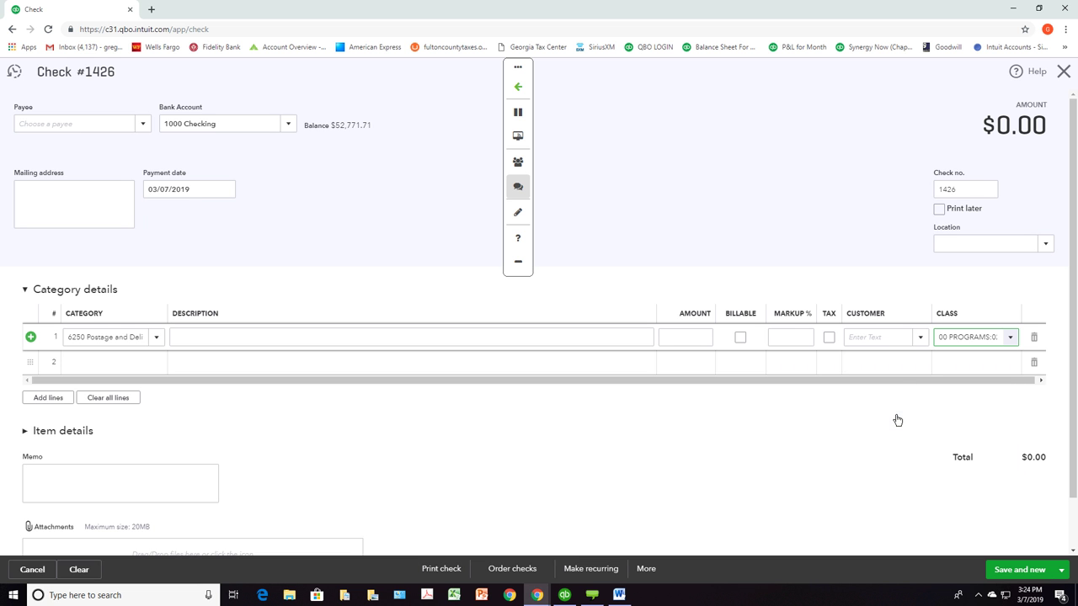
{"action": "left_click", "coordinate": [655, 316]}
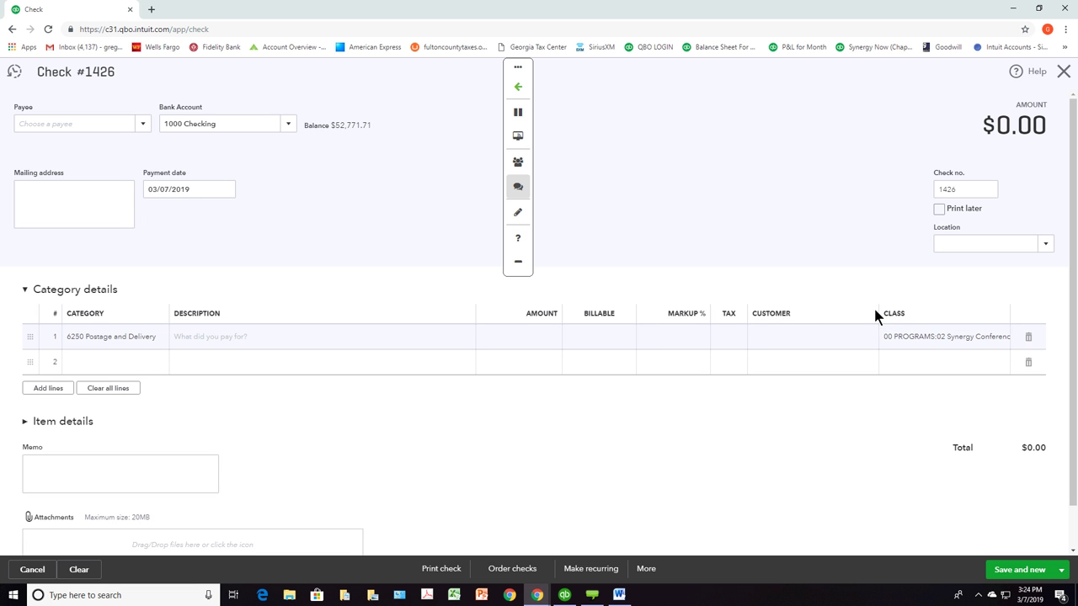
{"action": "left_click_drag", "start_coordinate": [877, 312], "coordinate": [767, 315]}
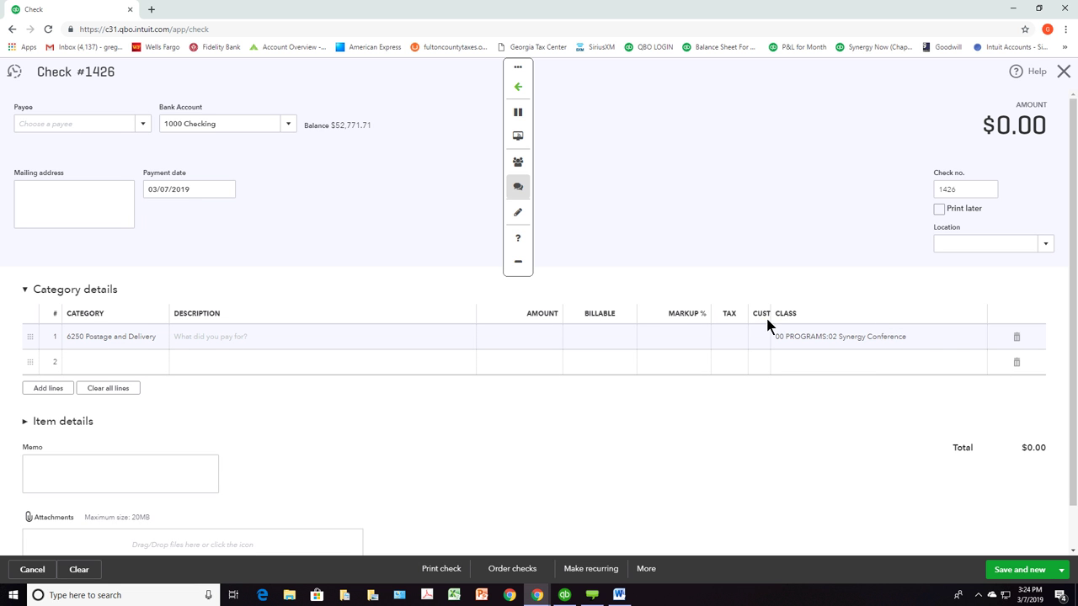
Step: Add a second check line for 6250 Postage and Delivery with class 98 Administrative, and leave the check without saving
{"action": "left_click", "coordinate": [118, 363]}
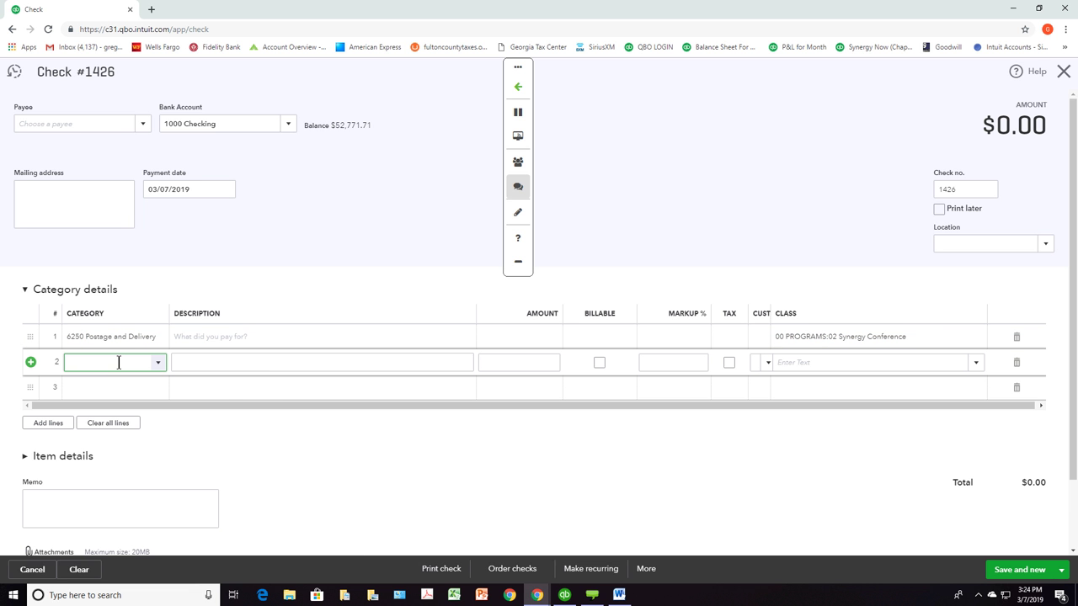
{"action": "type", "text": "pos"}
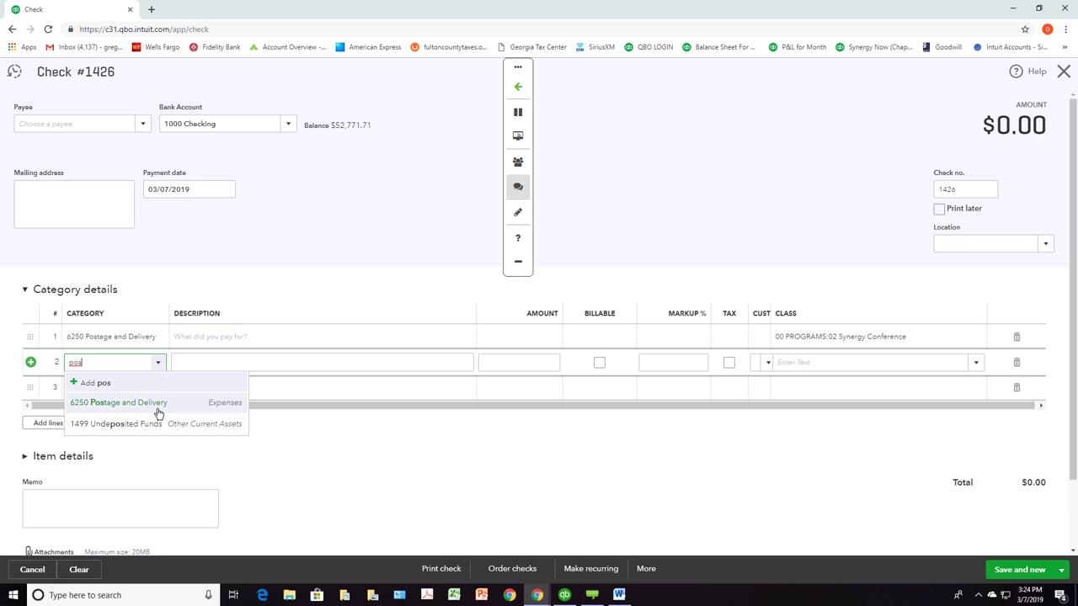
{"action": "left_click", "coordinate": [158, 411]}
{"action": "left_click", "coordinate": [977, 363]}
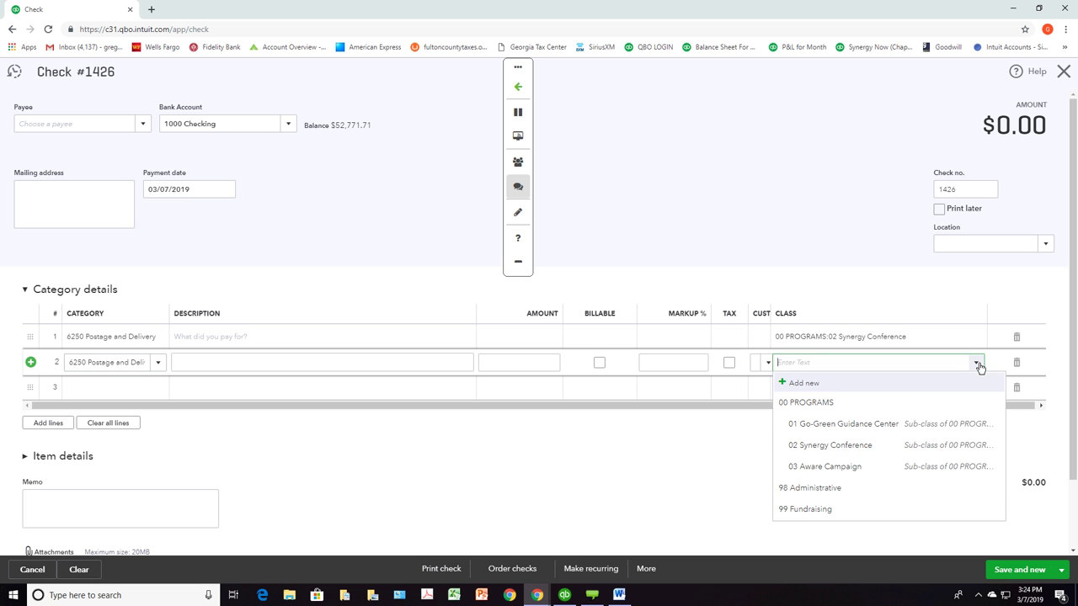
{"action": "left_click", "coordinate": [823, 492]}
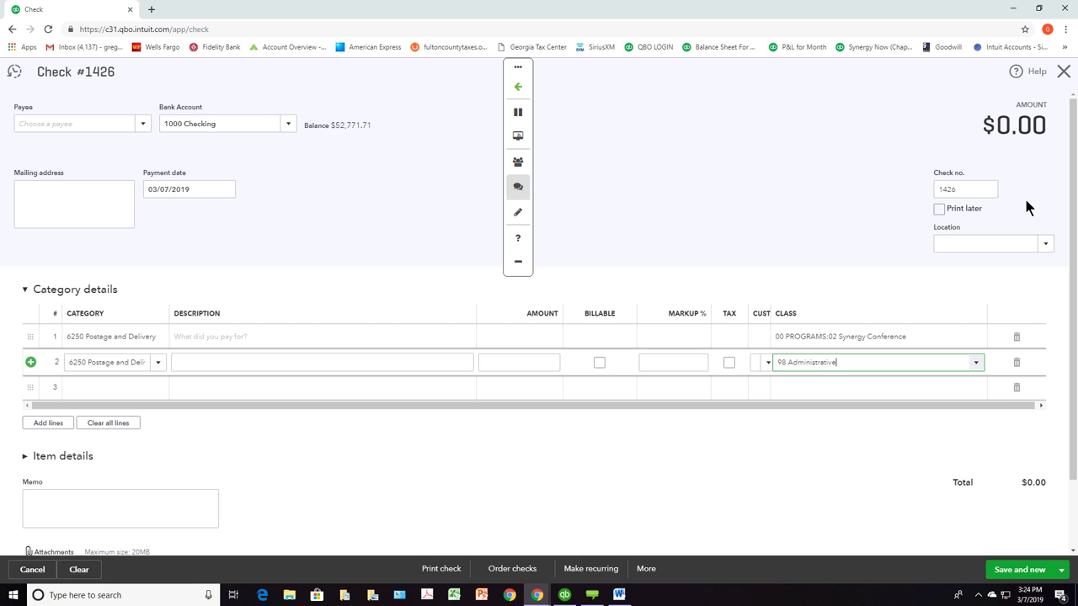
{"action": "left_click", "coordinate": [1064, 79]}
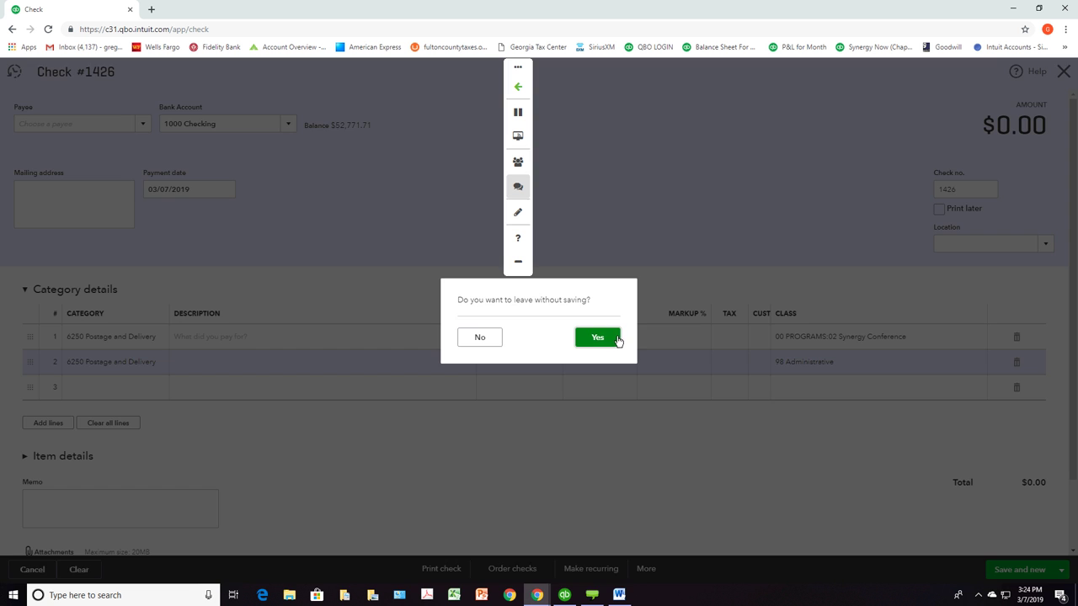
{"action": "left_click", "coordinate": [597, 337]}
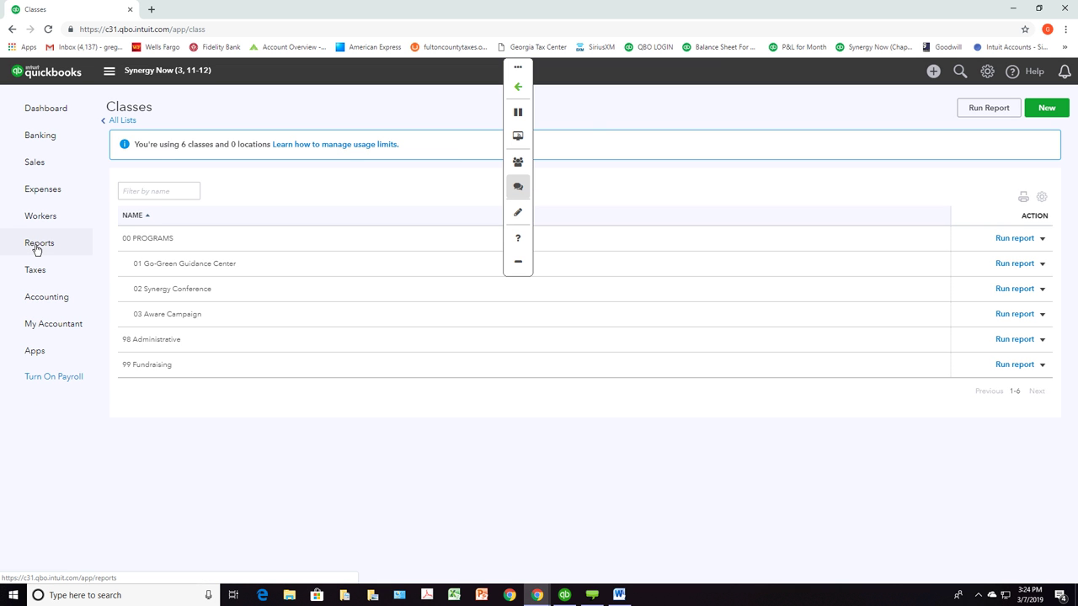
Step: Open the custom Profit & Loss by Class report and examine income and expenses across the program, administrative and fundraising classes
{"action": "left_click", "coordinate": [37, 248]}
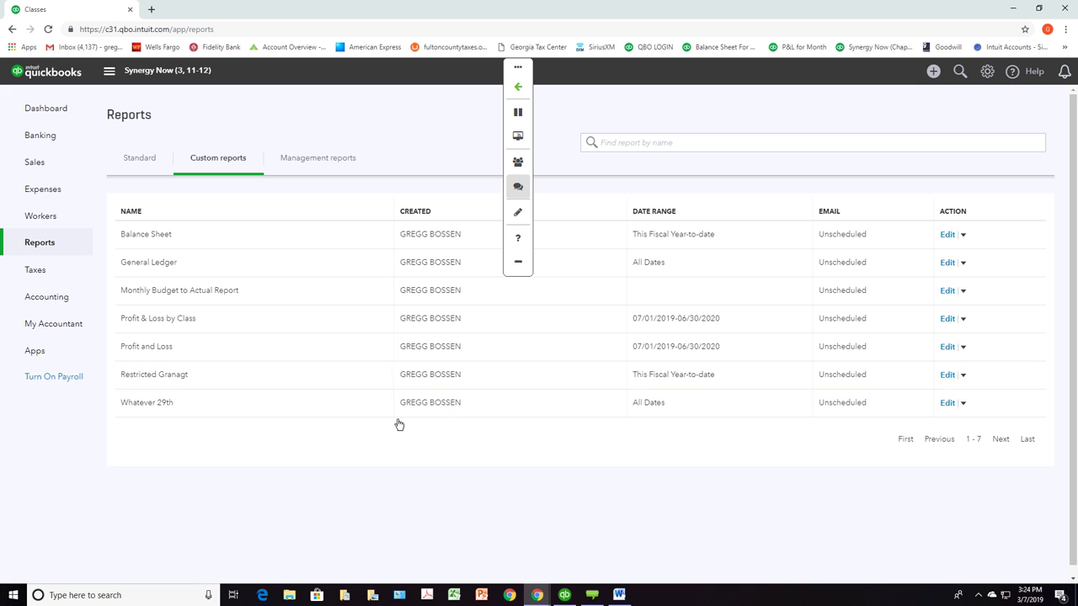
{"action": "left_click", "coordinate": [178, 324]}
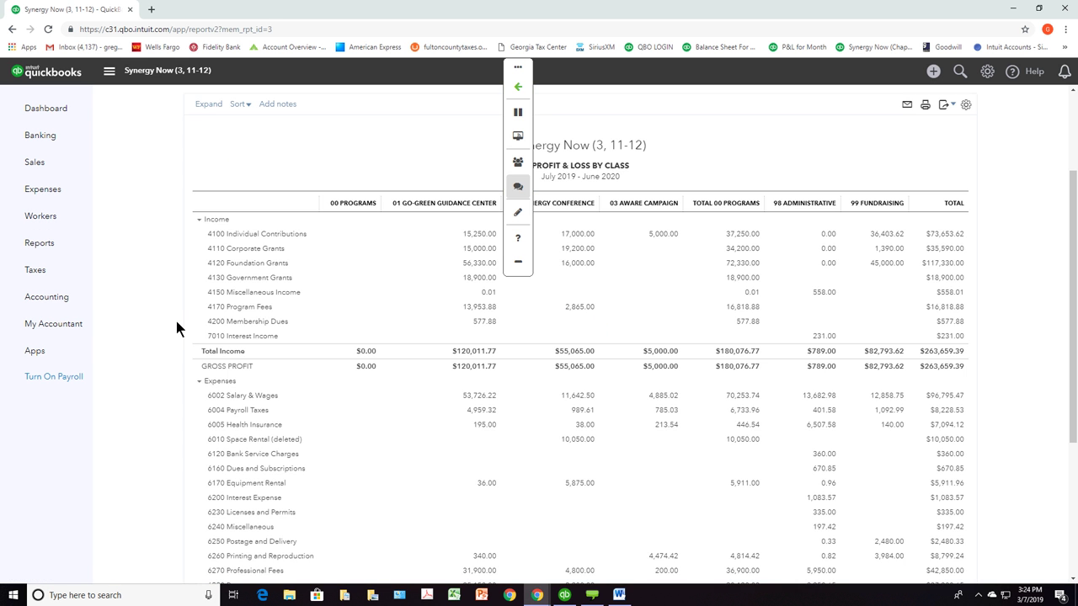
{"action": "left_click", "coordinate": [508, 74]}
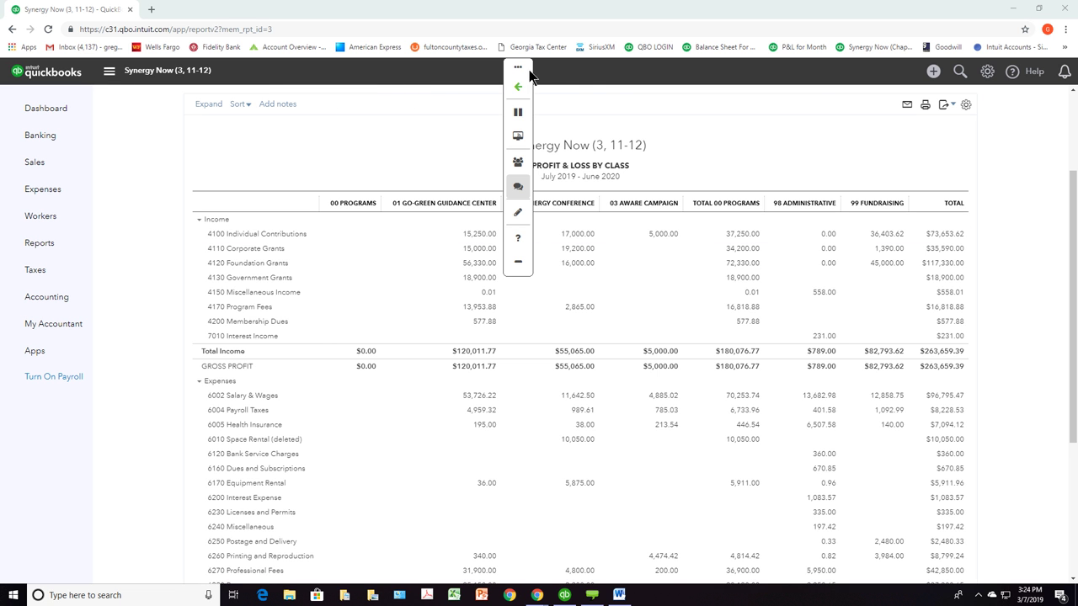
{"action": "left_click_drag", "start_coordinate": [531, 76], "coordinate": [1011, 129]}
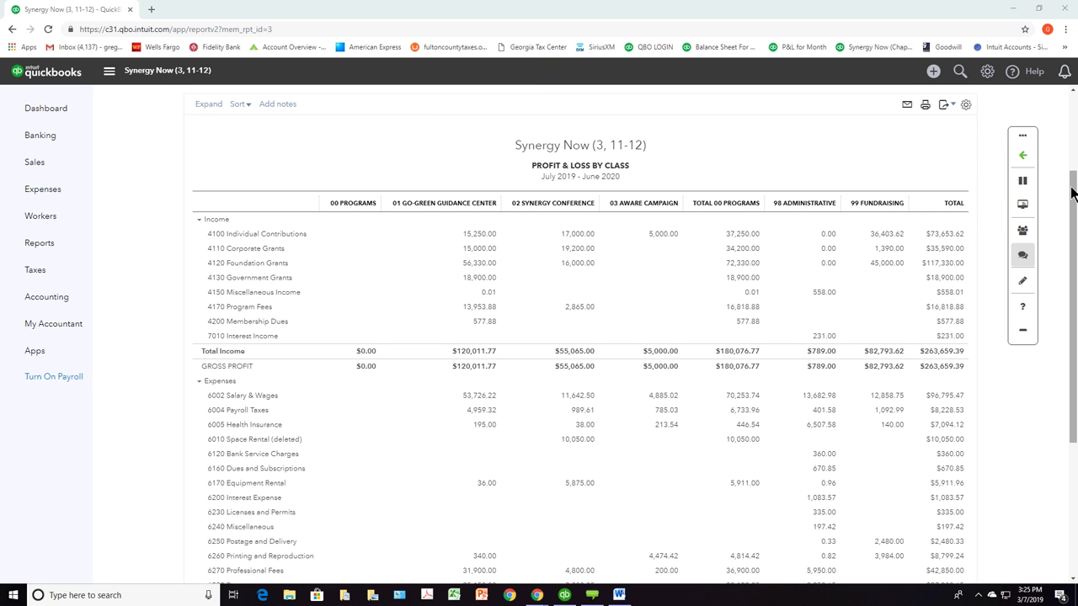
{"action": "left_click_drag", "start_coordinate": [1071, 194], "coordinate": [1067, 229]}
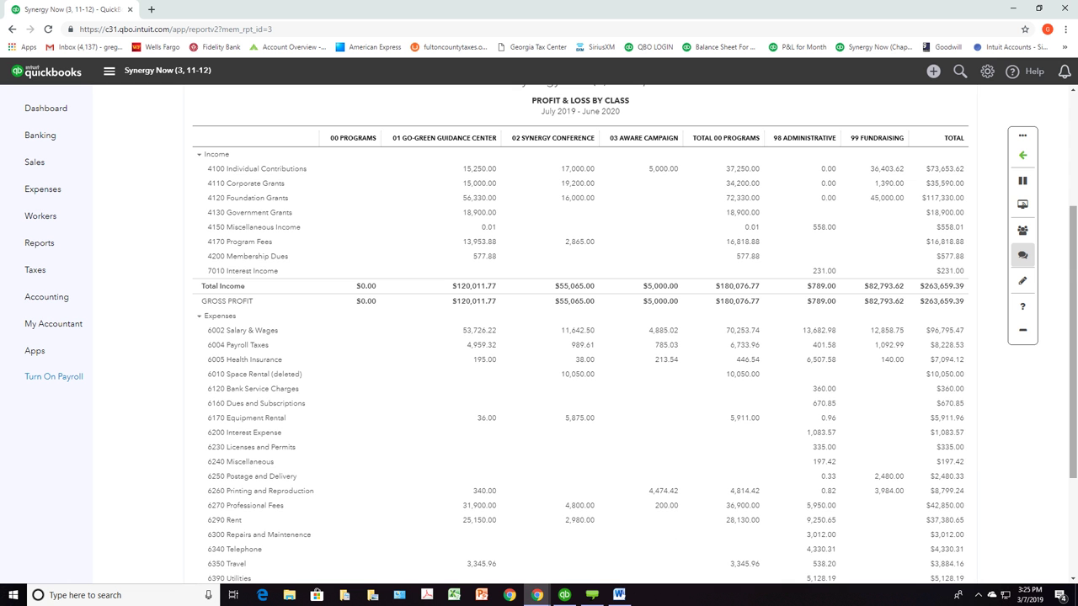
{"action": "left_click_drag", "start_coordinate": [1069, 284], "coordinate": [1058, 378]}
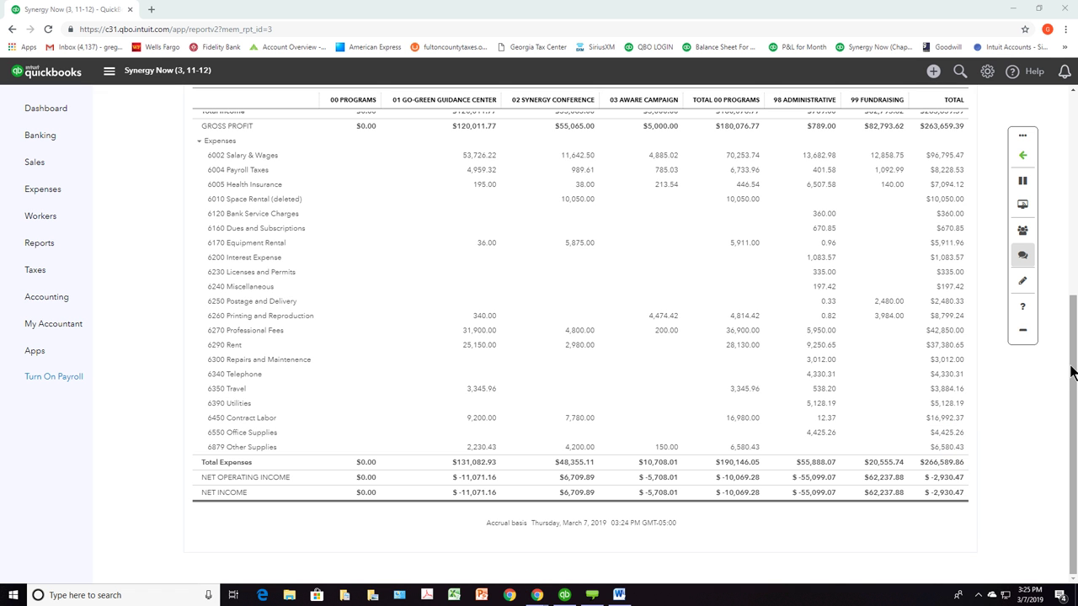
{"action": "left_click_drag", "start_coordinate": [1073, 368], "coordinate": [1074, 344]}
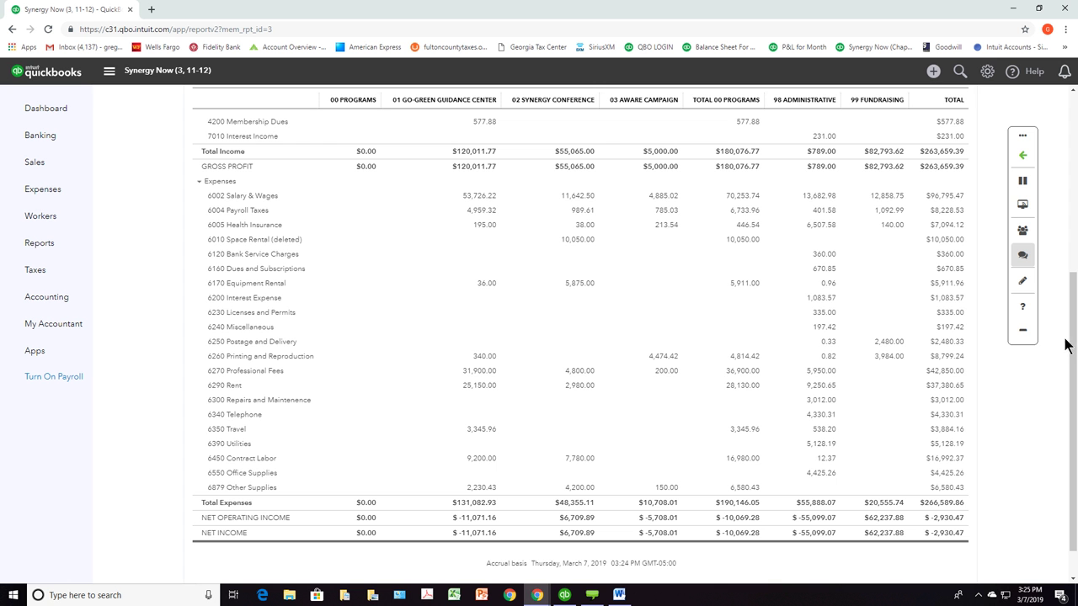
{"action": "scroll", "coordinate": [1071, 404], "scroll_direction": "up", "scroll_amount": 3}
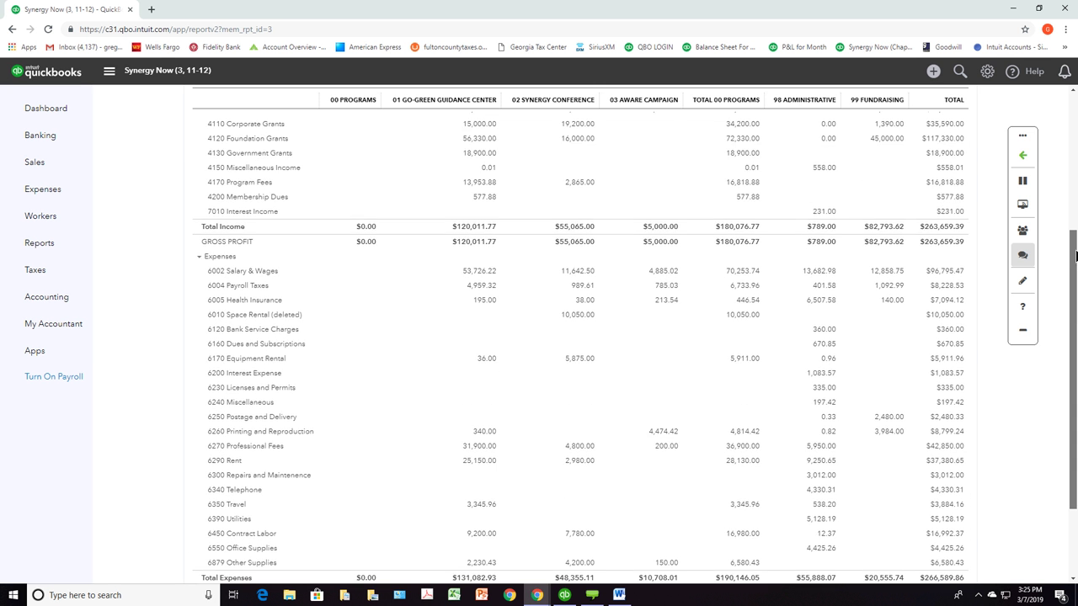
{"action": "scroll", "coordinate": [1072, 337], "scroll_direction": "up", "scroll_amount": 2}
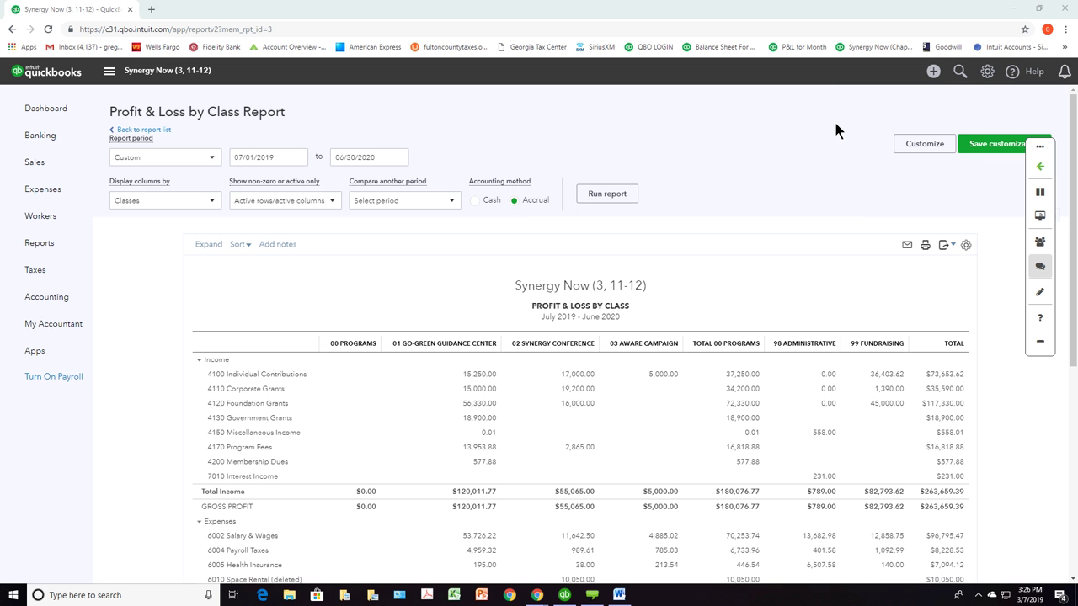
Step: Create a monthly FY2019 (Jul 2018 - Jun 2019) budget called "name" without subdivision or pre-filled data, and proceed to its entry grid
{"action": "left_click", "coordinate": [985, 74]}
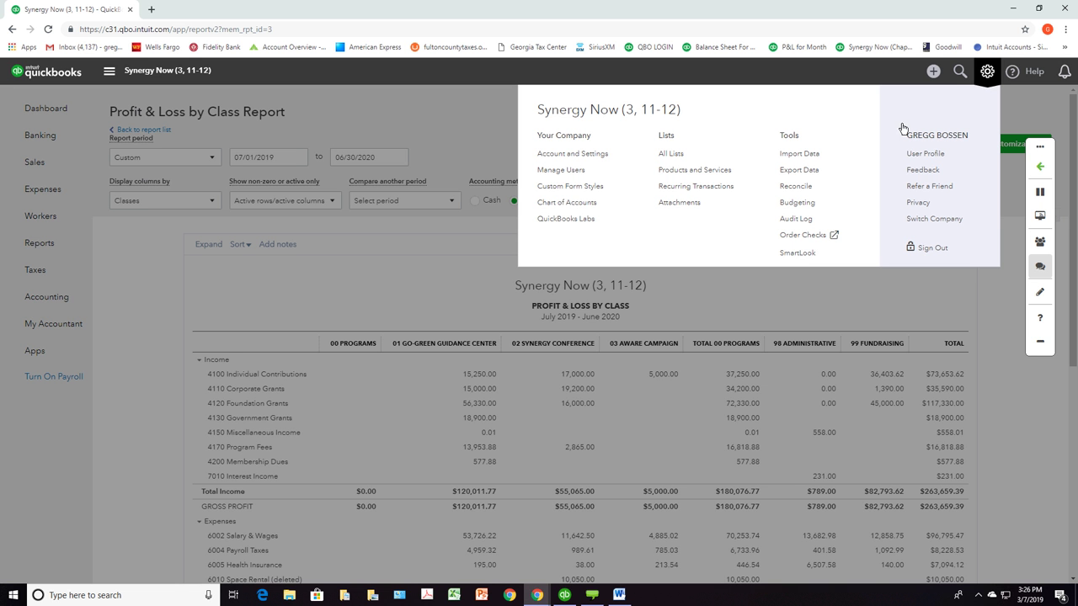
{"action": "left_click", "coordinate": [798, 203]}
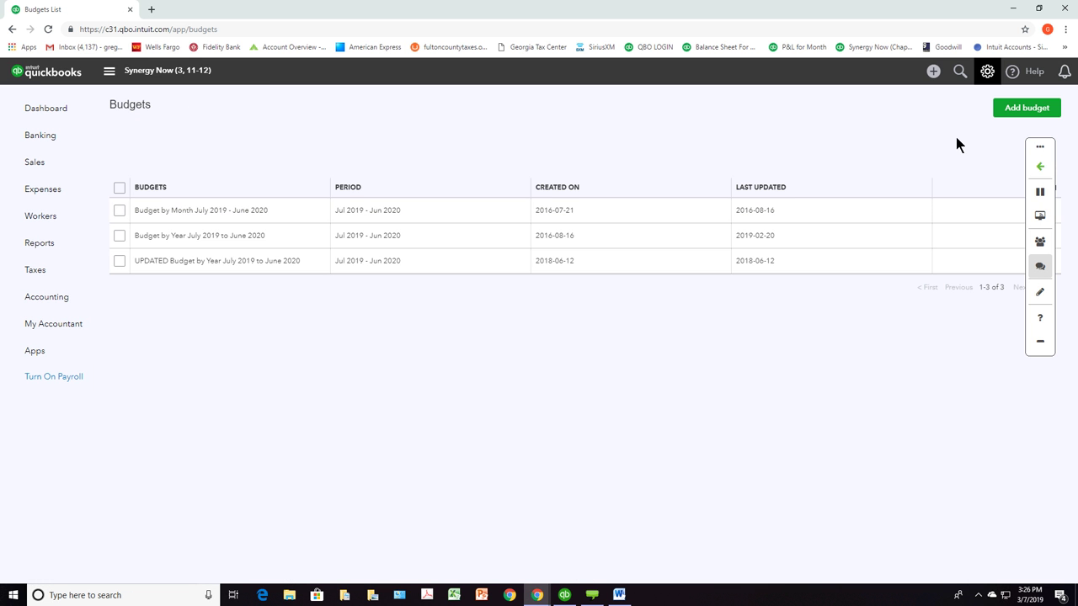
{"action": "left_click", "coordinate": [1007, 112]}
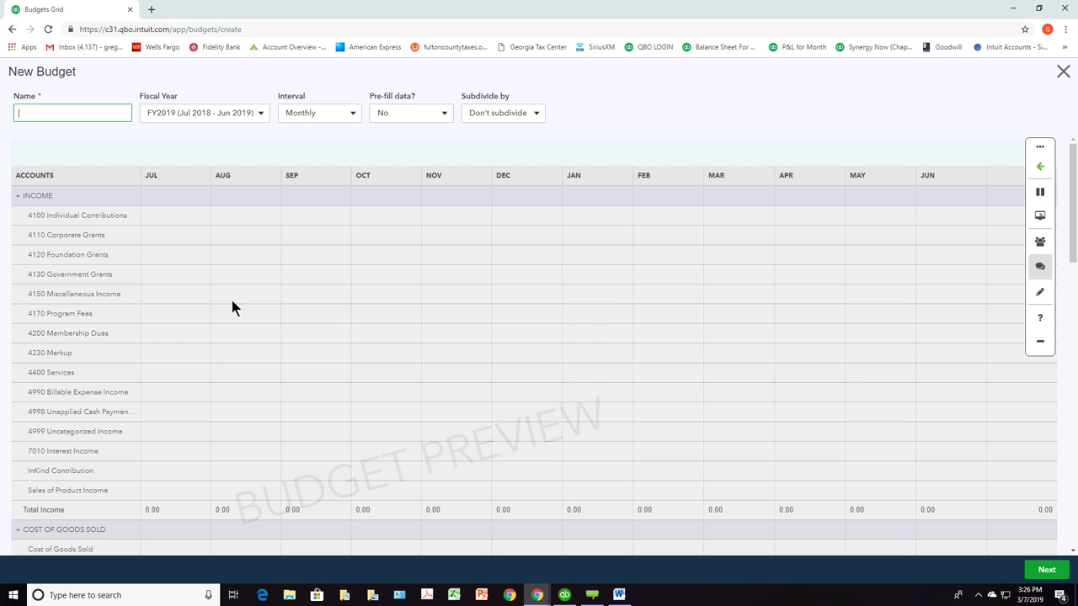
{"action": "type", "text": "name"}
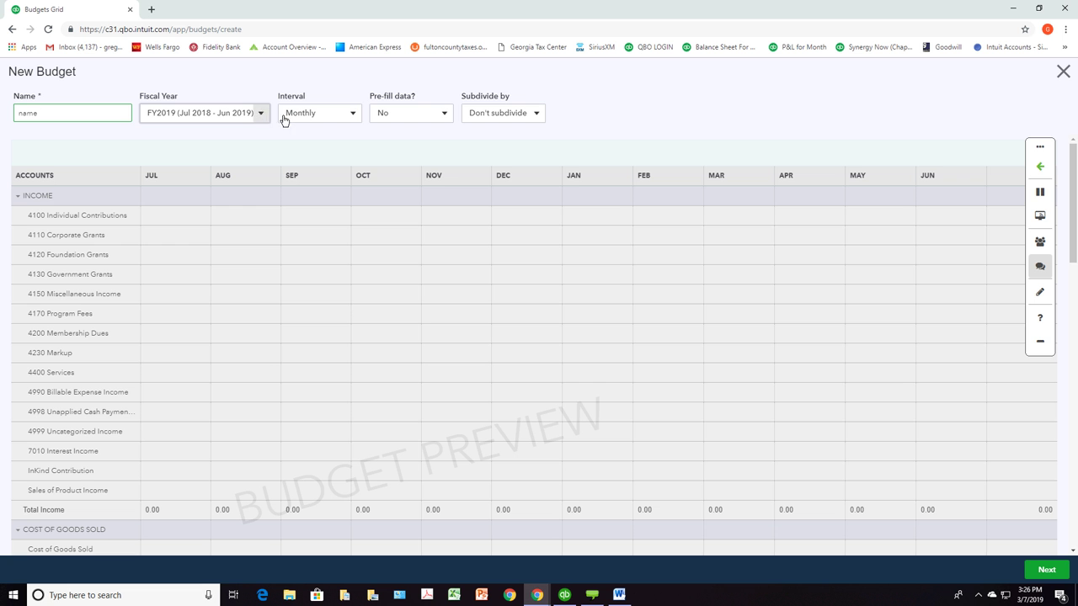
{"action": "left_click", "coordinate": [1045, 569]}
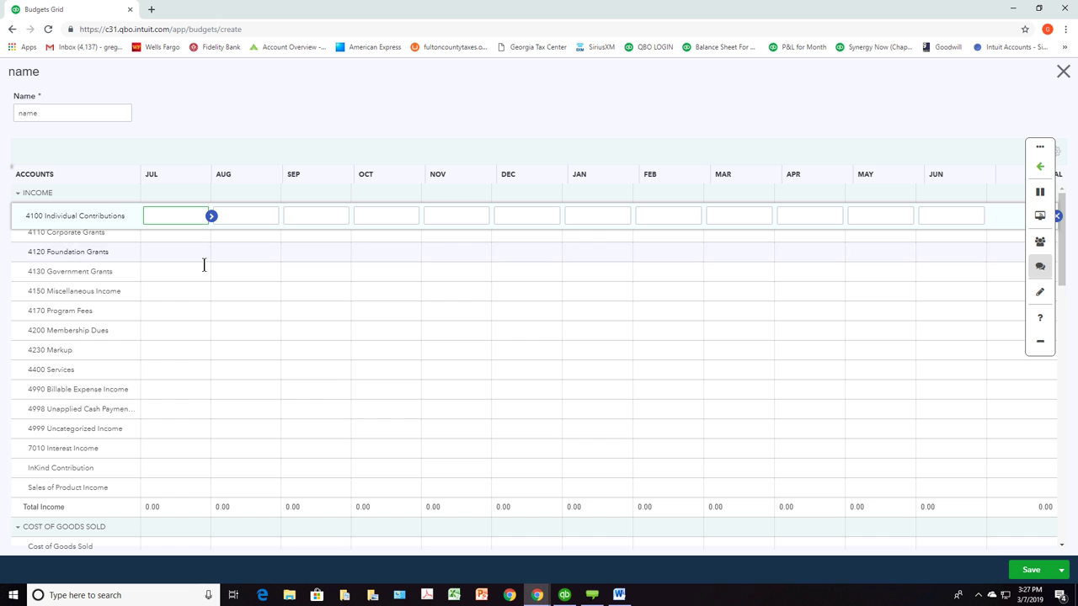
Step: Enter 2400 for 6290 Rent in July, copy it across the remaining months, and leave the budget without saving
{"action": "scroll", "coordinate": [208, 298], "scroll_direction": "down", "scroll_amount": 3}
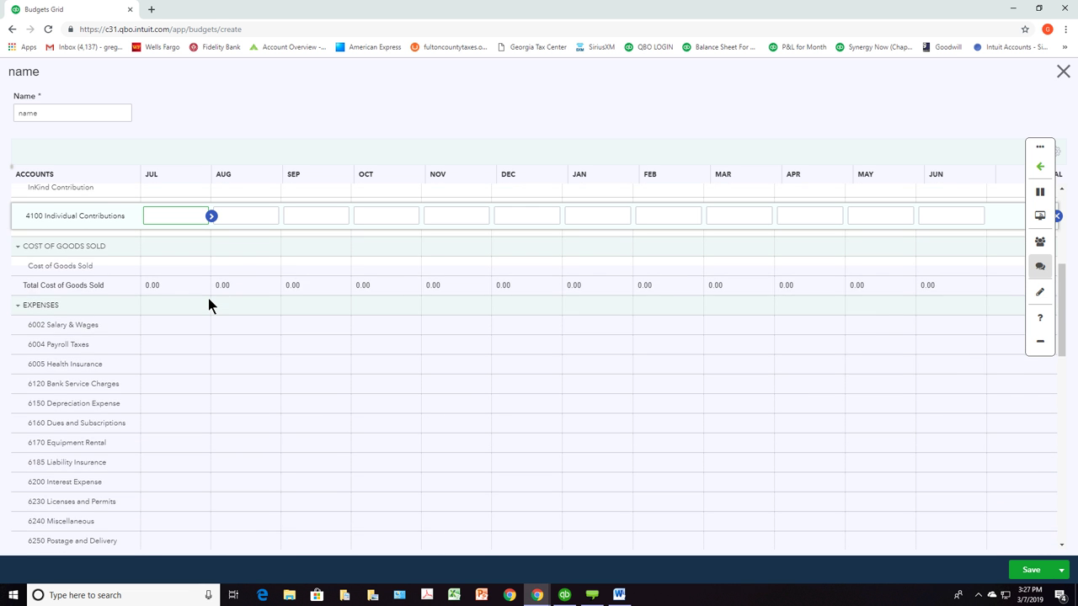
{"action": "scroll", "coordinate": [208, 298], "scroll_direction": "down", "scroll_amount": 1}
{"action": "scroll", "coordinate": [208, 298], "scroll_direction": "down", "scroll_amount": 1}
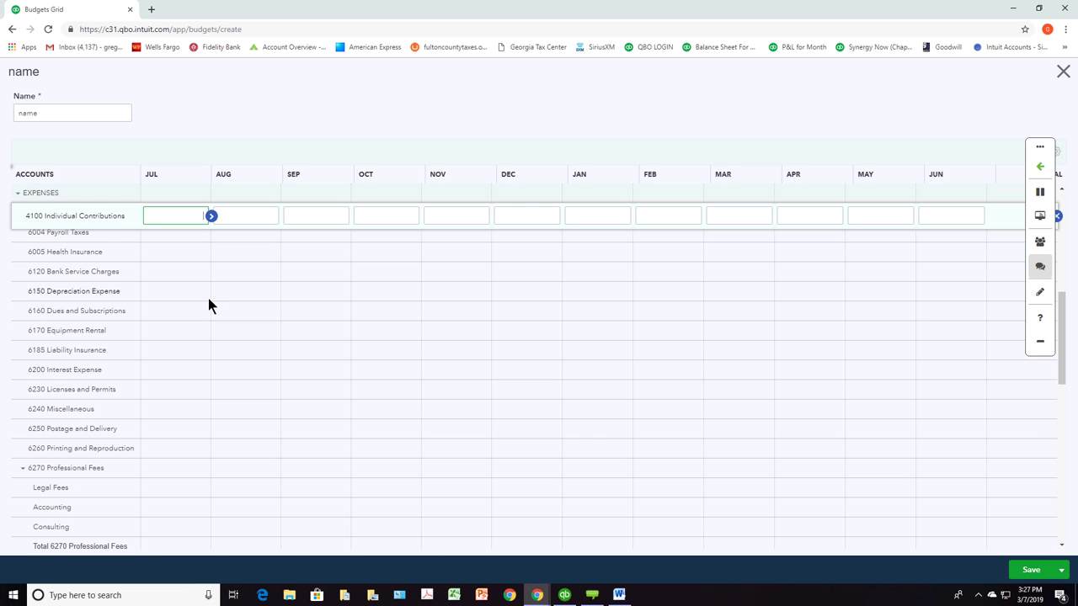
{"action": "scroll", "coordinate": [208, 298], "scroll_direction": "down", "scroll_amount": 4}
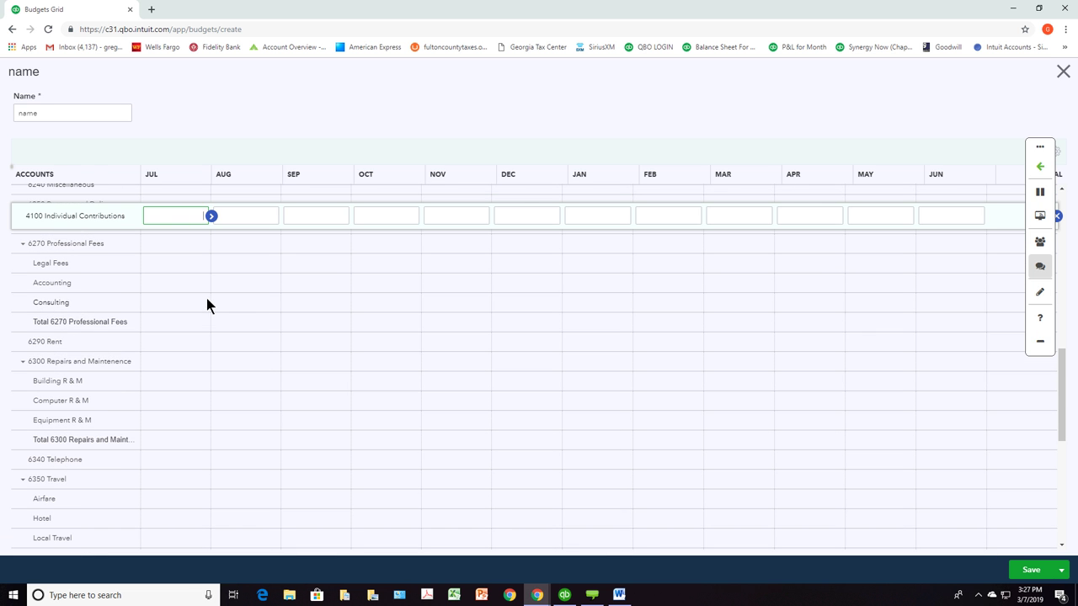
{"action": "left_click", "coordinate": [175, 342]}
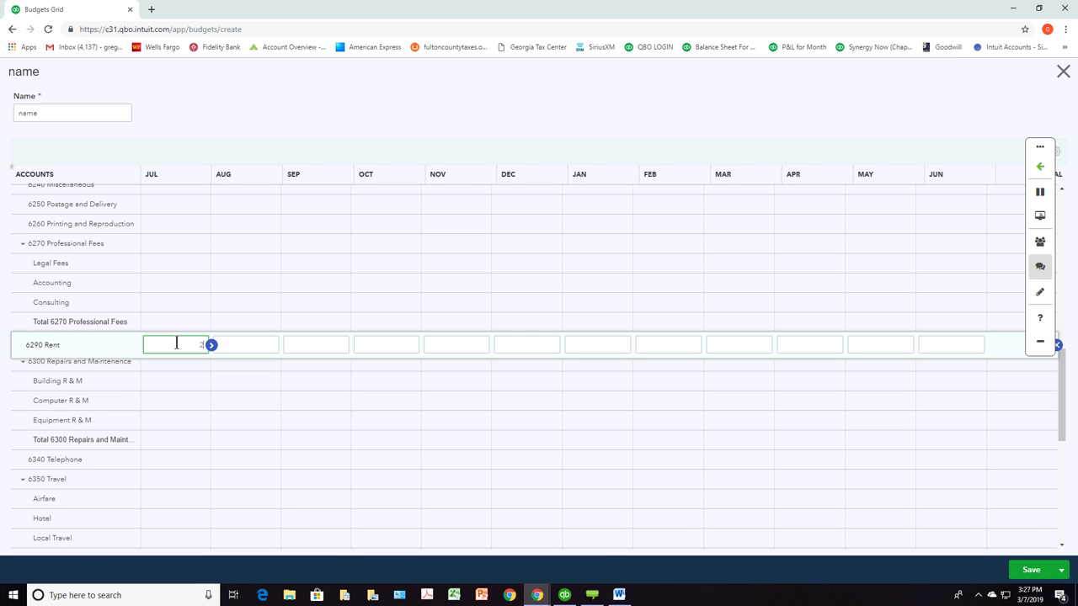
{"action": "type", "text": "2400"}
{"action": "left_click", "coordinate": [212, 345]}
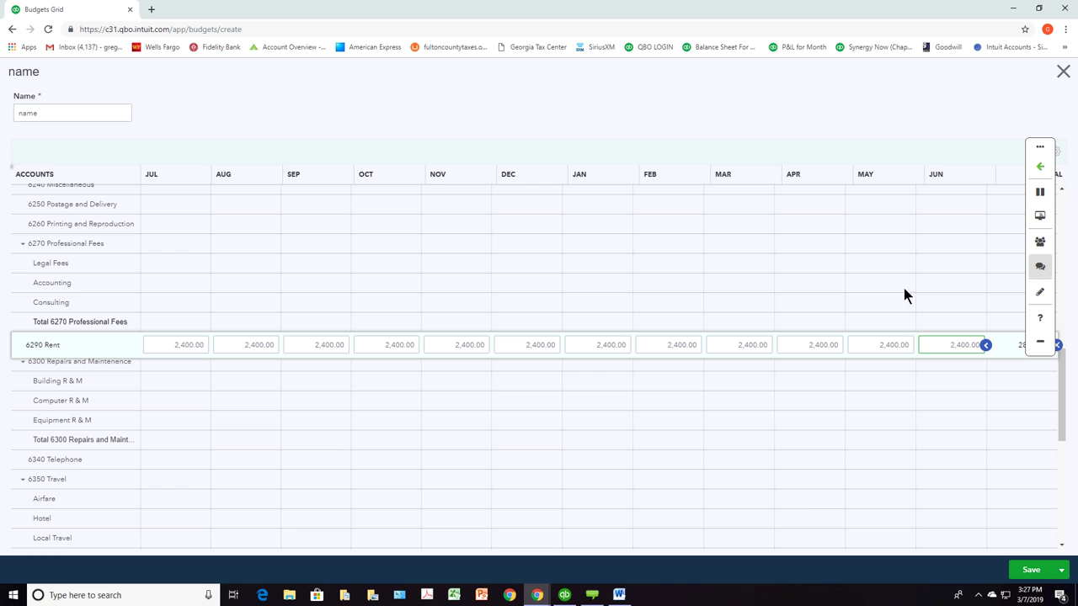
{"action": "left_click", "coordinate": [1062, 72]}
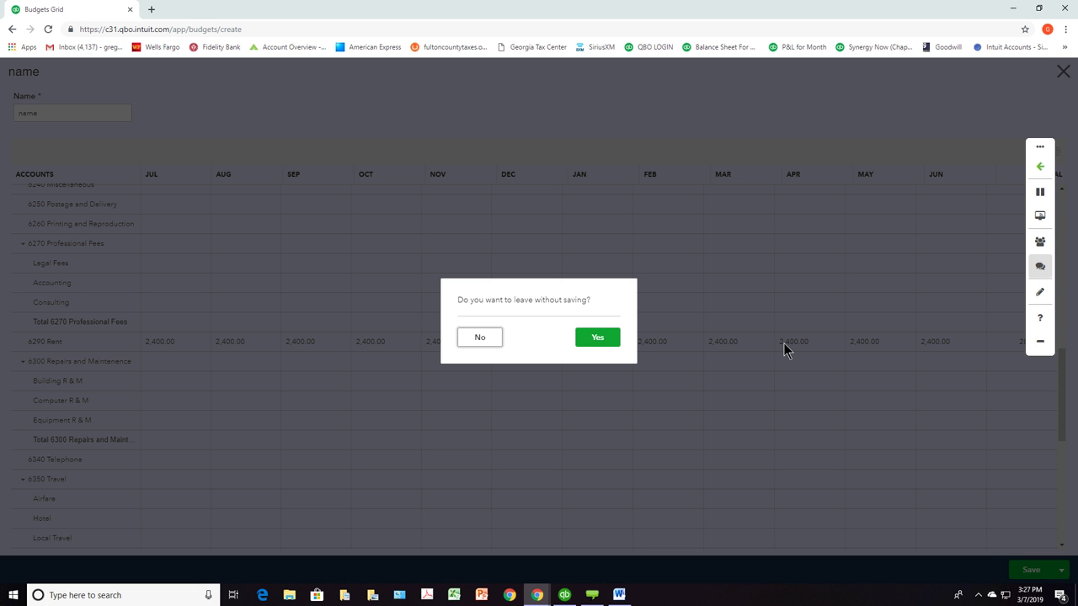
{"action": "left_click", "coordinate": [611, 336]}
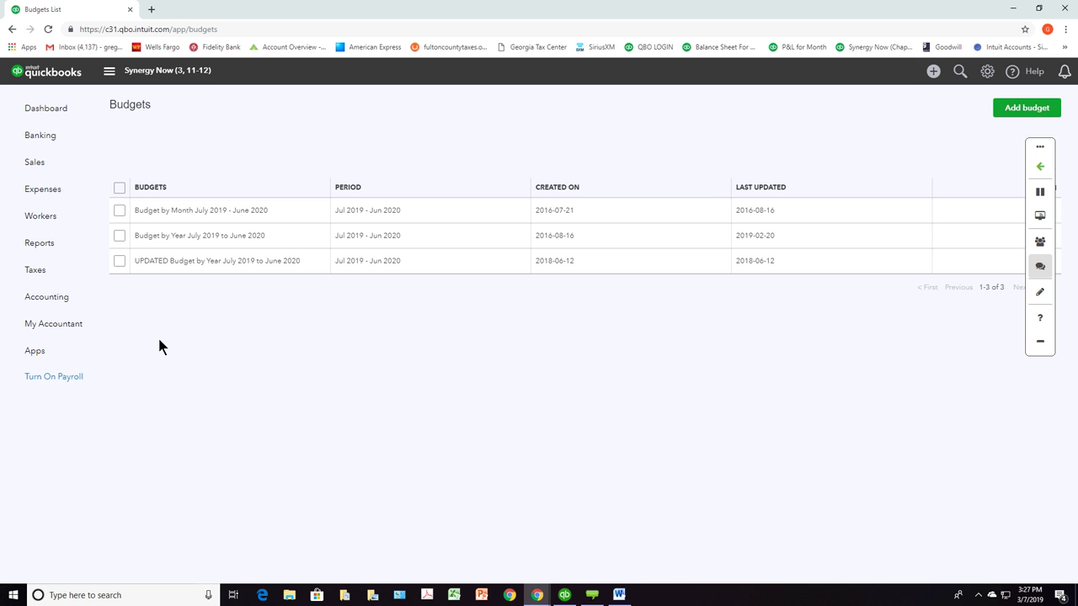
Step: Return to the budget list and show the additional actions available for Budget by Year July 2019 to June 2020
{"action": "left_click", "coordinate": [40, 243]}
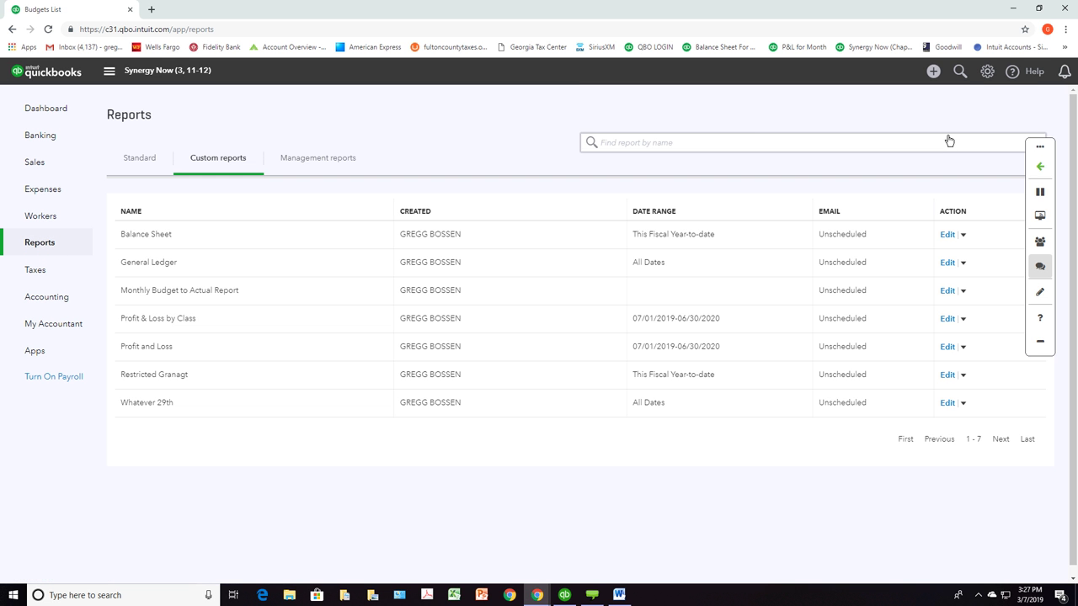
{"action": "left_click", "coordinate": [987, 73]}
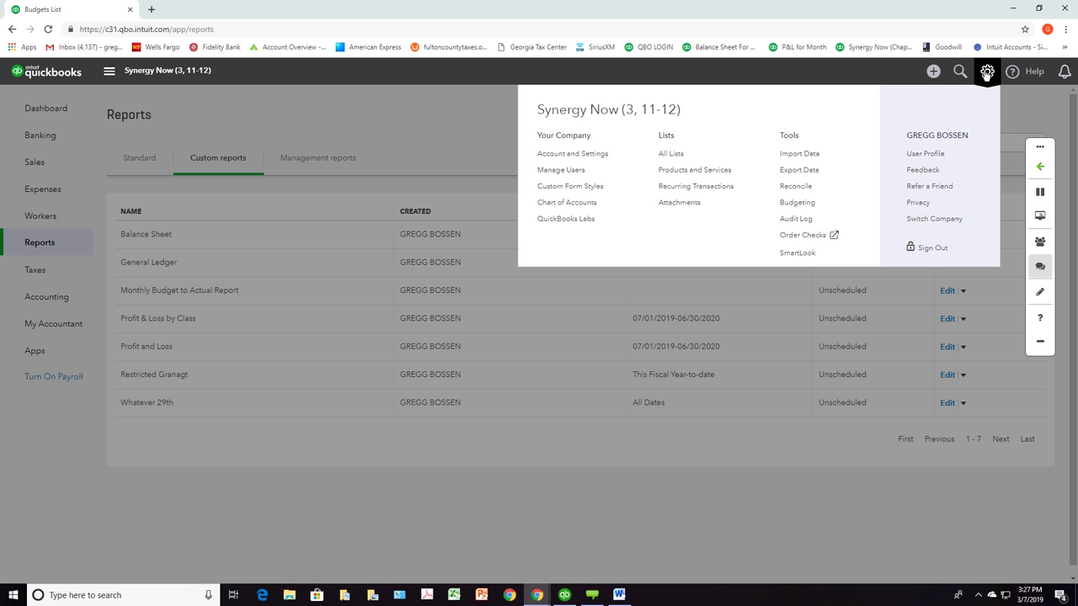
{"action": "left_click", "coordinate": [796, 203]}
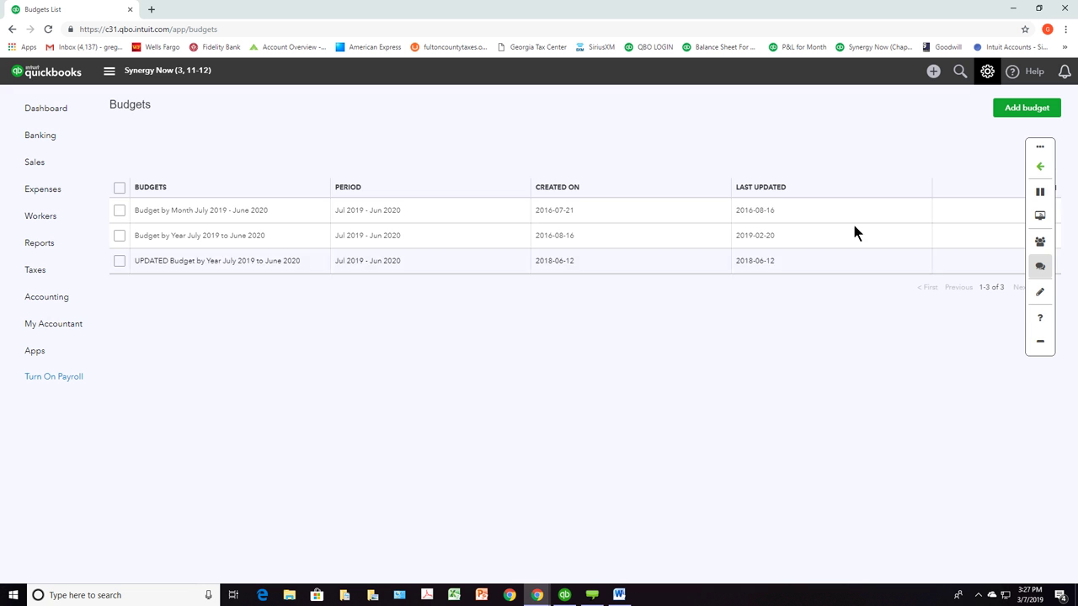
{"action": "left_click_drag", "start_coordinate": [1030, 158], "coordinate": [907, 462]}
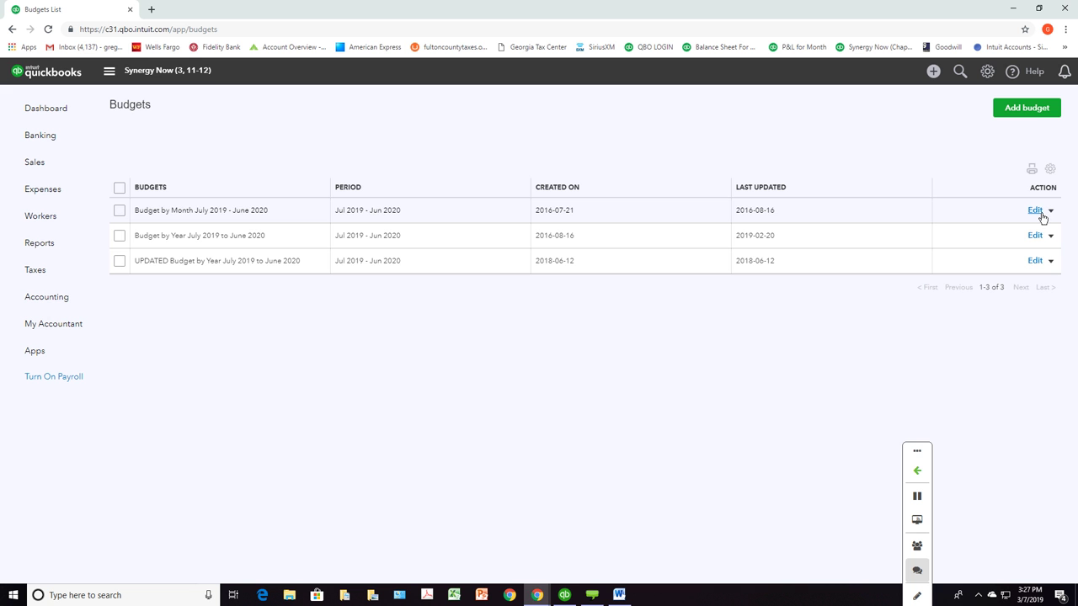
{"action": "left_click", "coordinate": [1050, 236]}
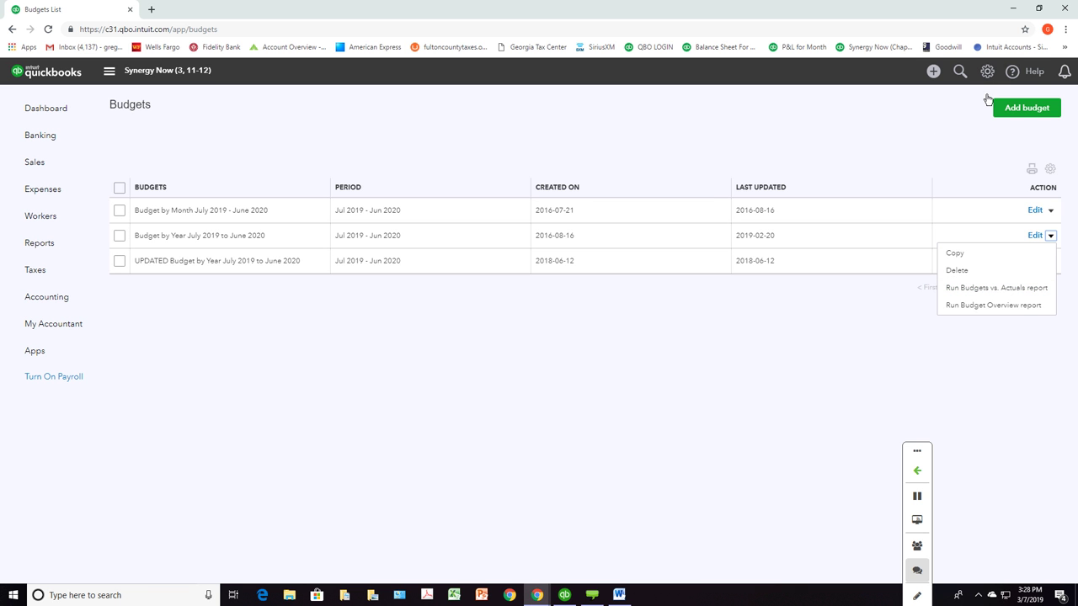
Step: Start a new budget subdivided by class for 01 Go-Green Guidance Center, 02 Synergy Conference, 03 Aware Campaign, 98 Administrative and 99 Fundraising
{"action": "left_click", "coordinate": [1001, 116]}
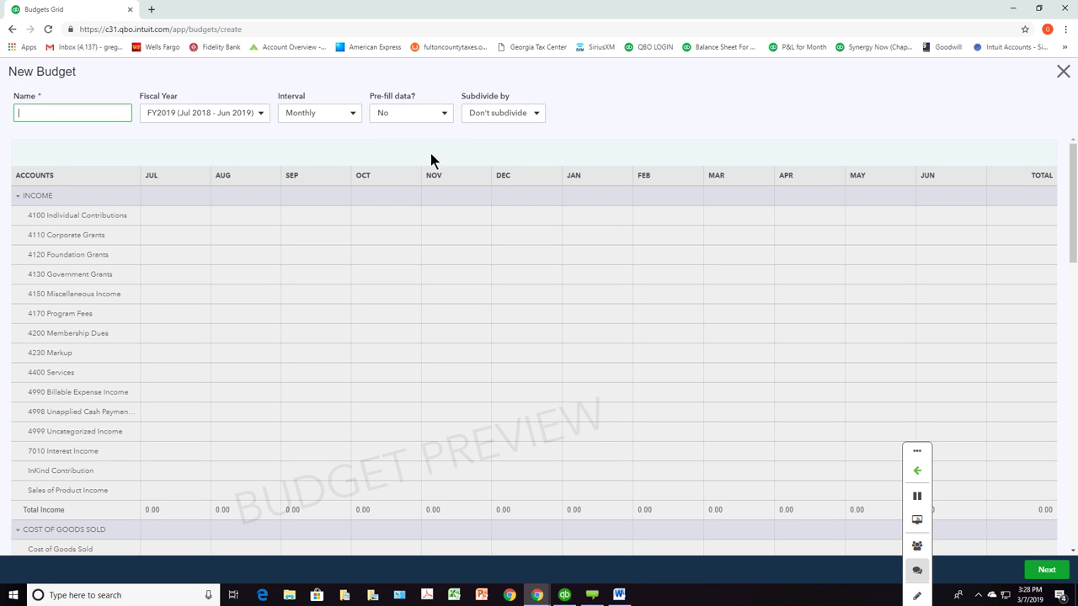
{"action": "left_click", "coordinate": [535, 113]}
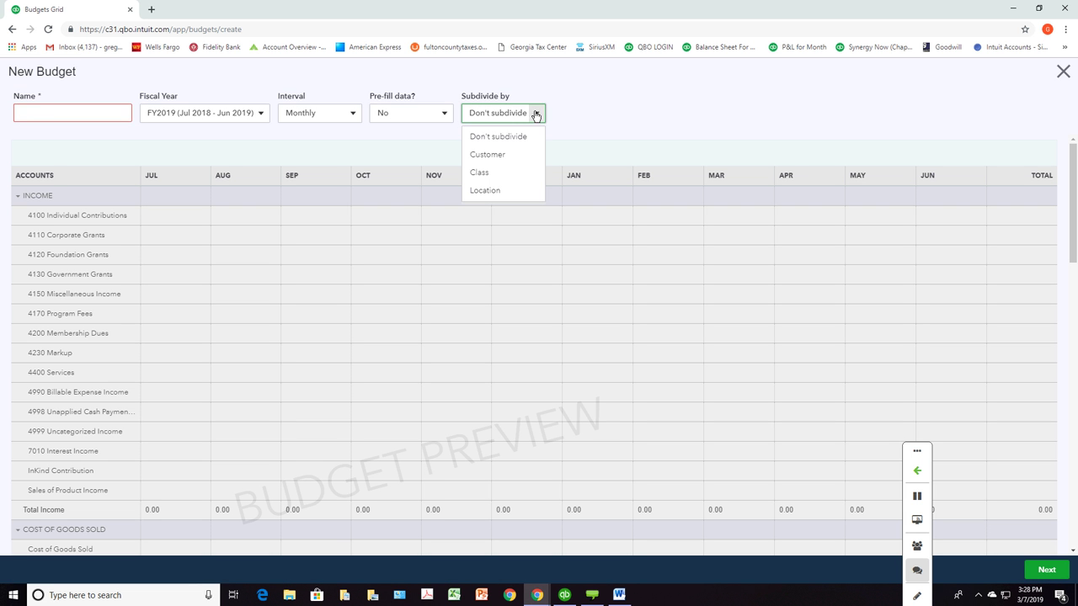
{"action": "left_click", "coordinate": [481, 173]}
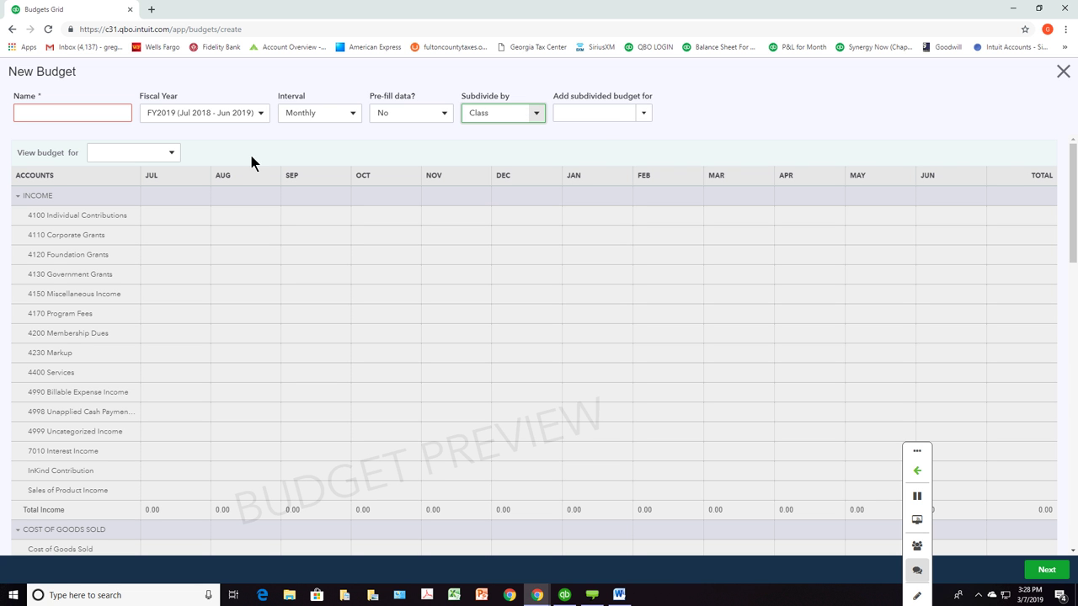
{"action": "left_click", "coordinate": [645, 112]}
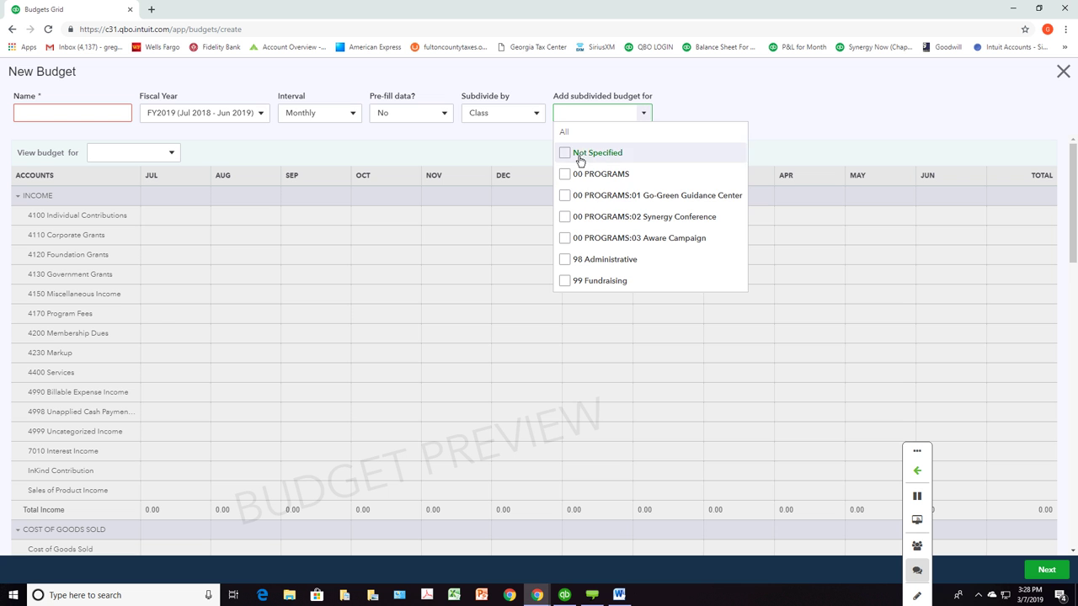
{"action": "left_click", "coordinate": [564, 196]}
{"action": "left_click", "coordinate": [561, 217]}
{"action": "left_click", "coordinate": [562, 237]}
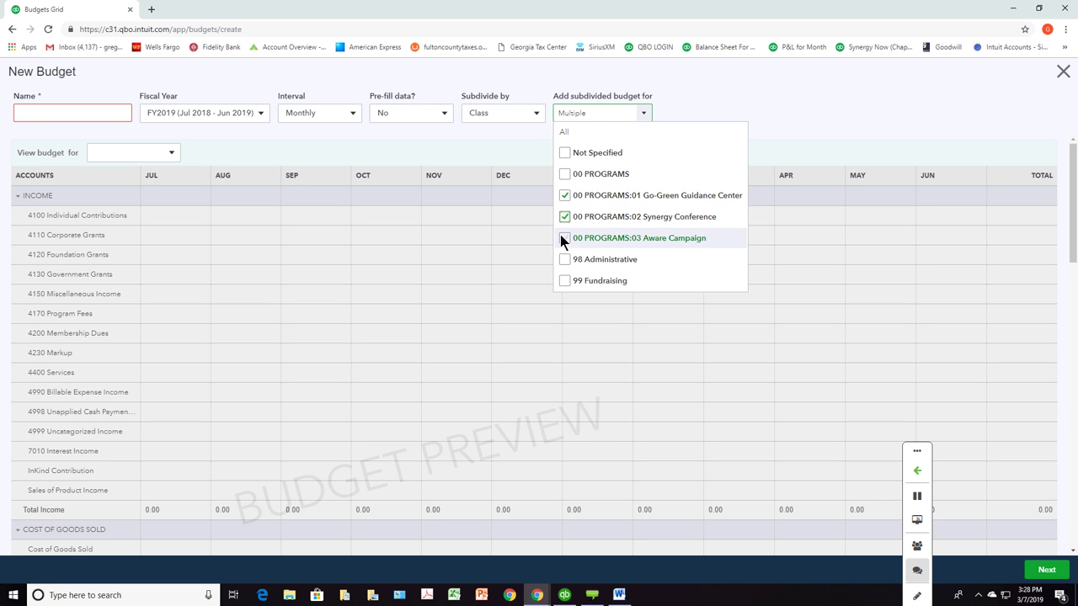
{"action": "left_click", "coordinate": [563, 260]}
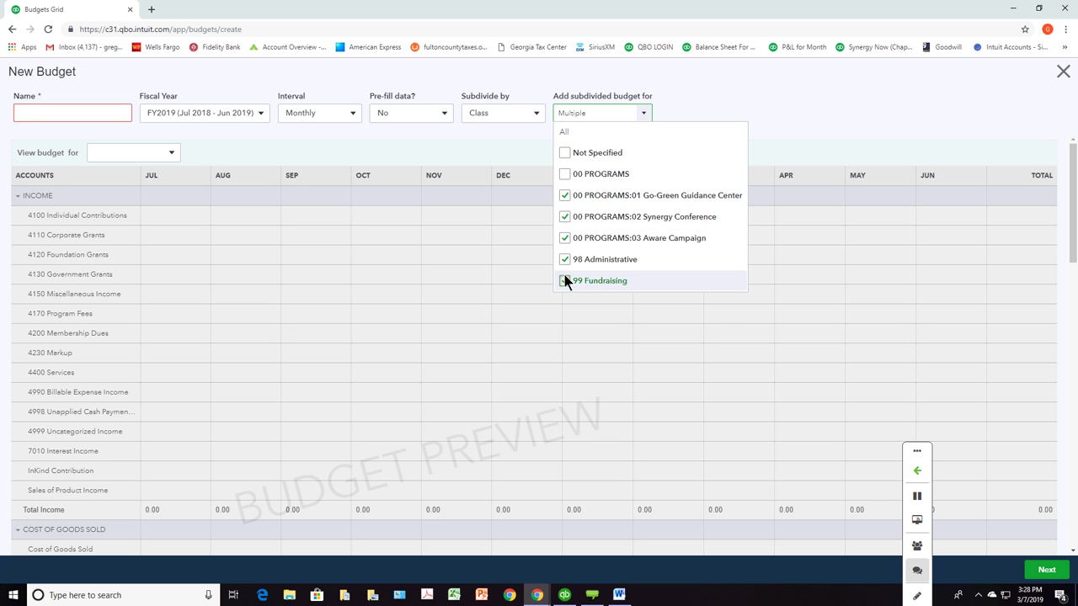
{"action": "left_click", "coordinate": [564, 280]}
Step: Name the class-subdivided budget "wqwrwe" and proceed to its entry grid
{"action": "left_click", "coordinate": [1041, 575]}
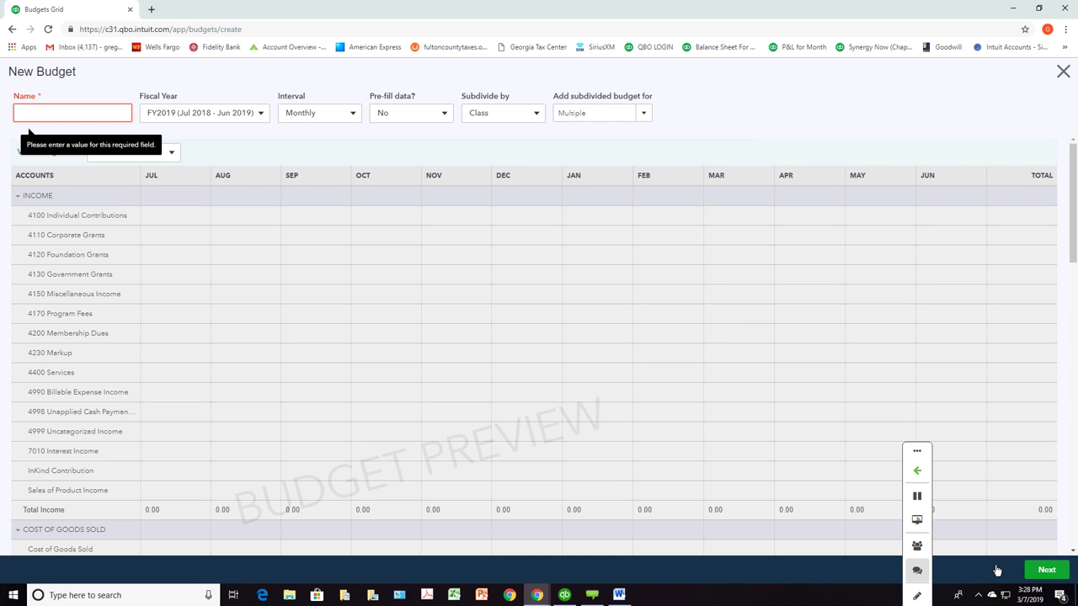
{"action": "left_click", "coordinate": [92, 112]}
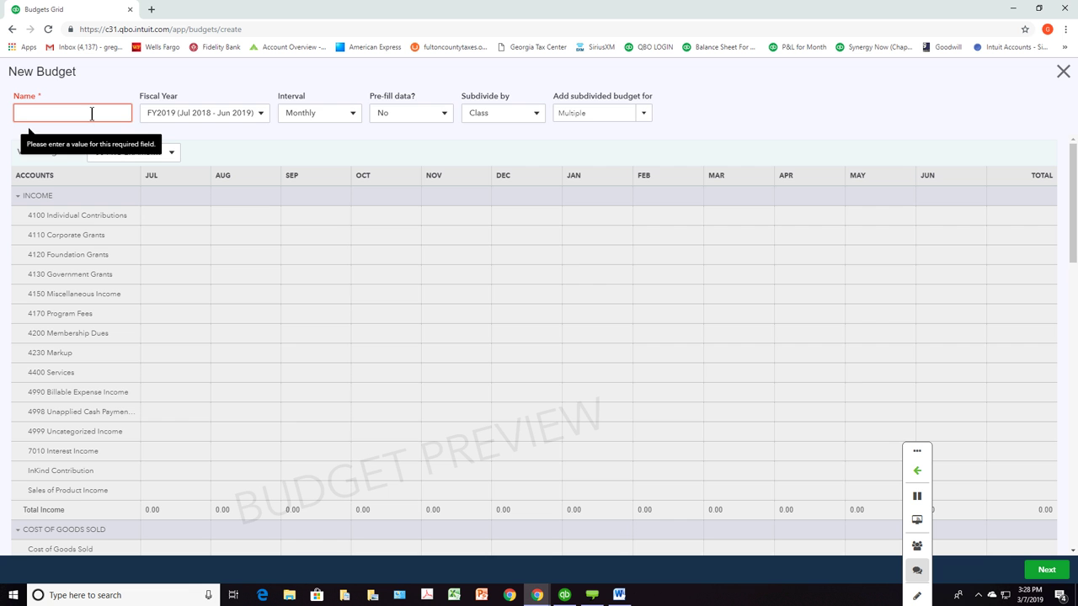
{"action": "type", "text": "wqwrwe"}
{"action": "left_click", "coordinate": [1039, 570]}
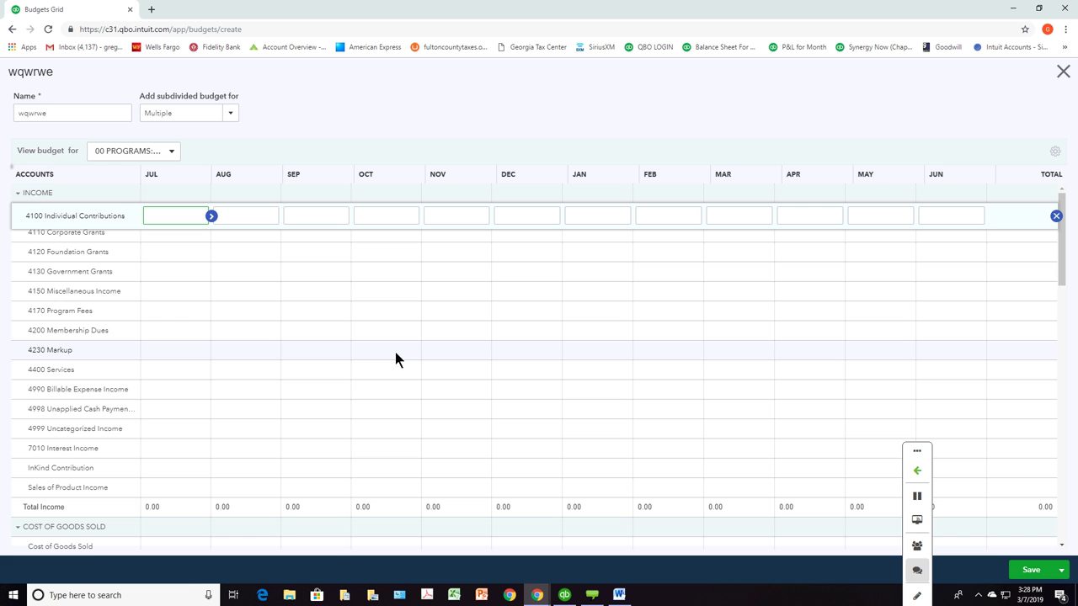
Step: Open quickbooksmadeeasy.com in a new browser tab and examine the upcoming live seminars and webinars
{"action": "left_click", "coordinate": [152, 9]}
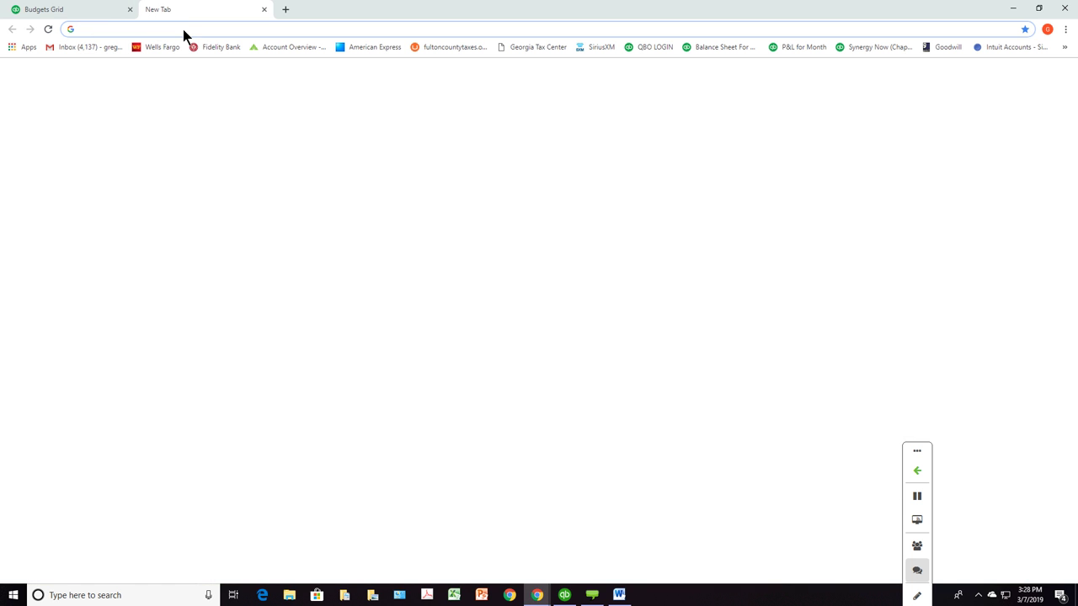
{"action": "type", "text": "quickbooksmadeeasy.com"}
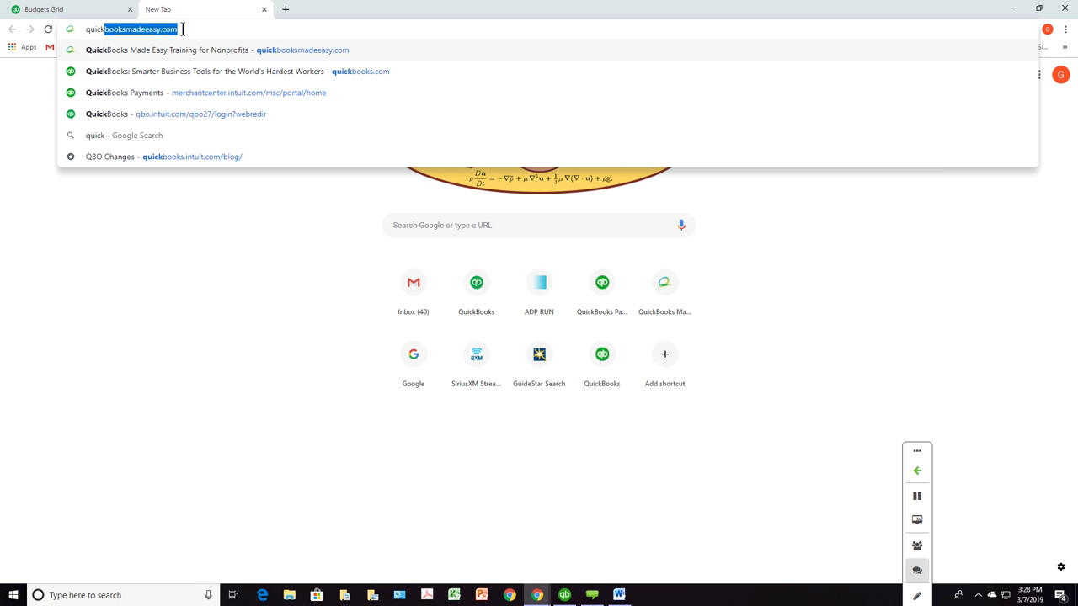
{"action": "key", "text": "Return"}
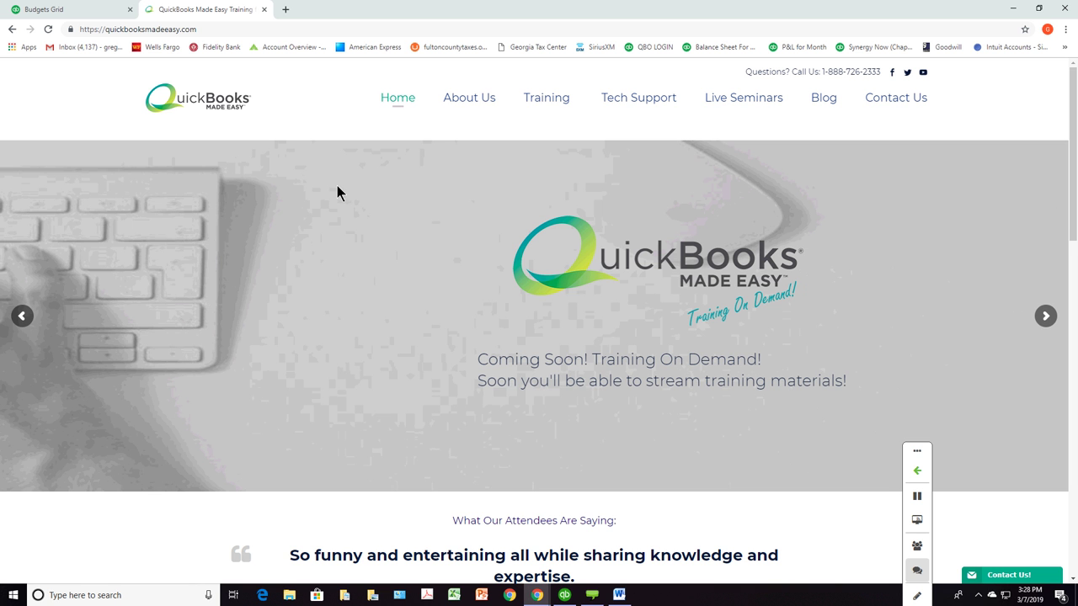
{"action": "left_click", "coordinate": [725, 99]}
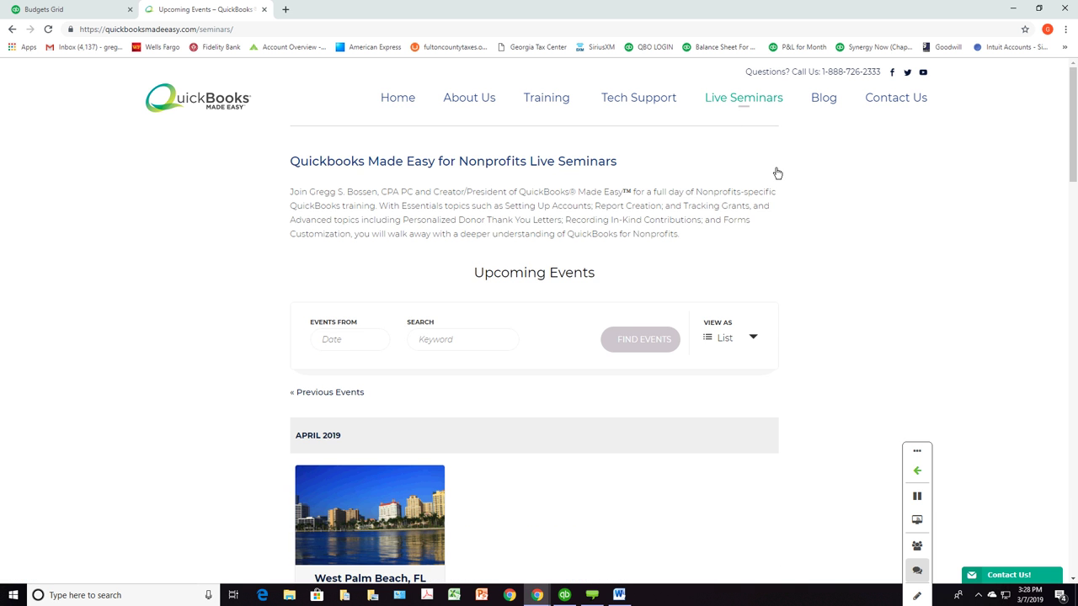
{"action": "scroll", "coordinate": [775, 168], "scroll_direction": "down", "scroll_amount": 4}
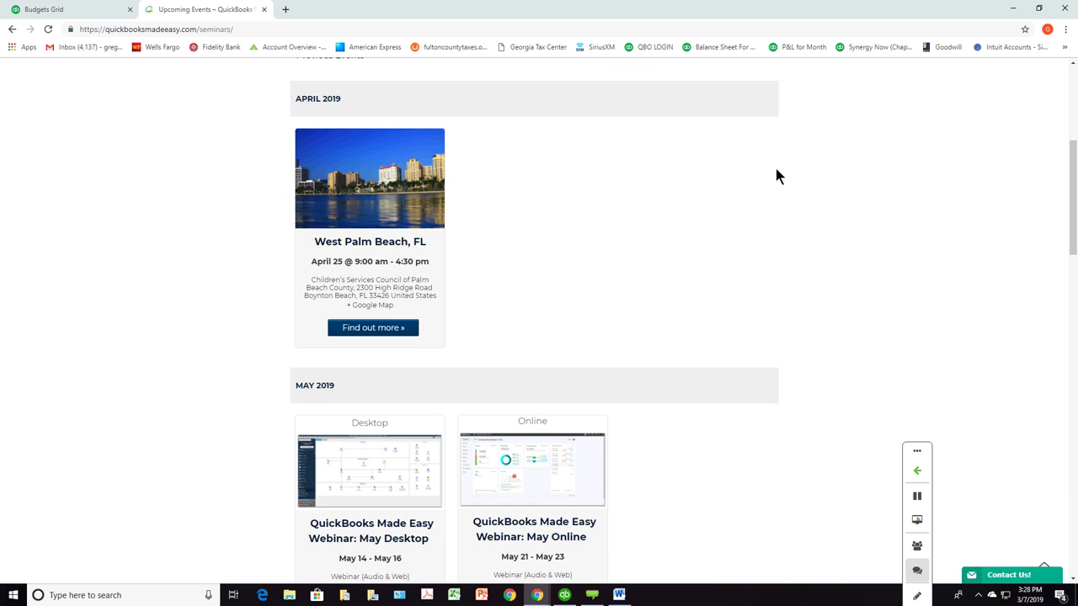
{"action": "scroll", "coordinate": [775, 168], "scroll_direction": "down", "scroll_amount": 3}
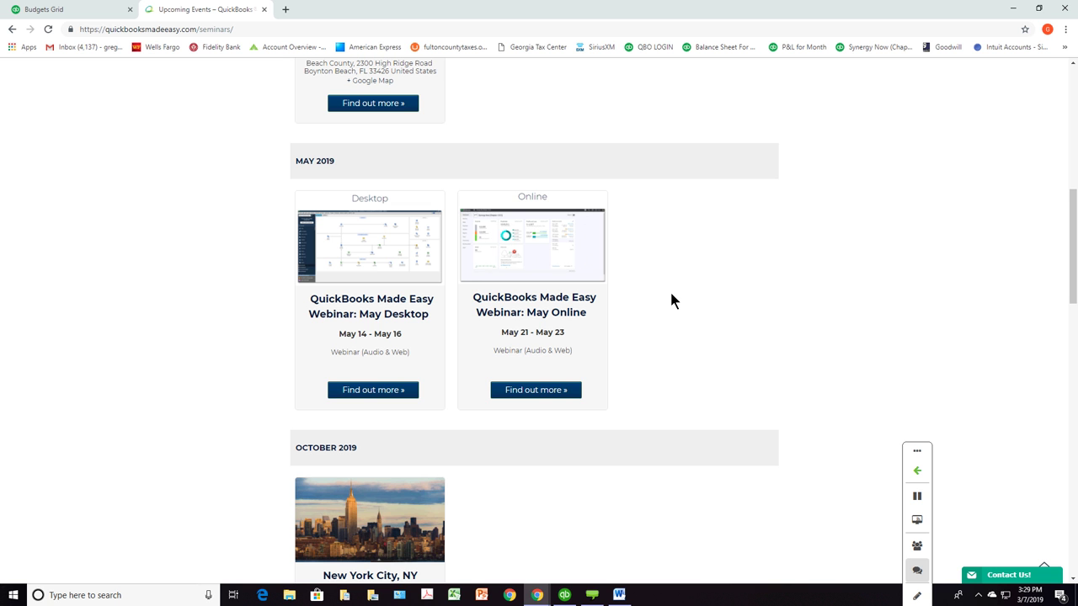
{"action": "scroll", "coordinate": [671, 295], "scroll_direction": "up", "scroll_amount": 7}
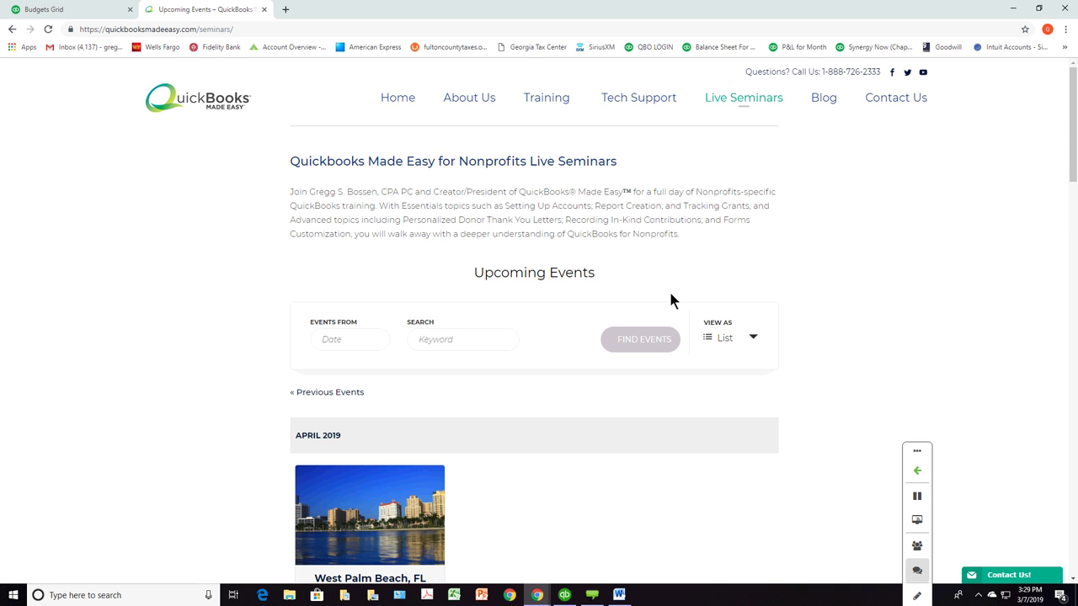
Step: Open the QBME Nonprofit Tech Support product from the website's tech support offerings
{"action": "left_click", "coordinate": [639, 103]}
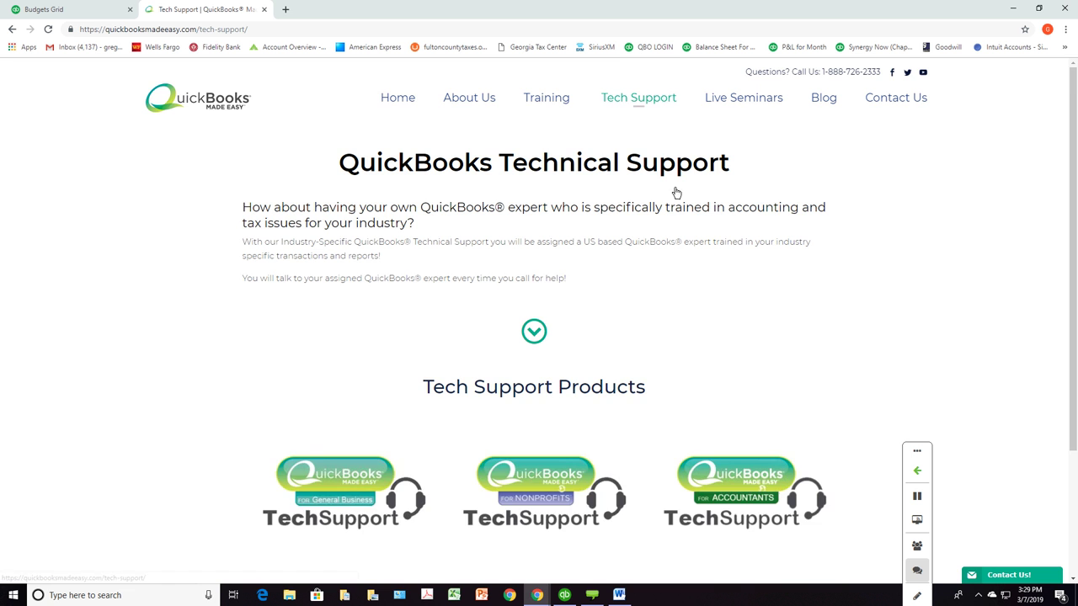
{"action": "scroll", "coordinate": [689, 206], "scroll_direction": "down", "scroll_amount": 3}
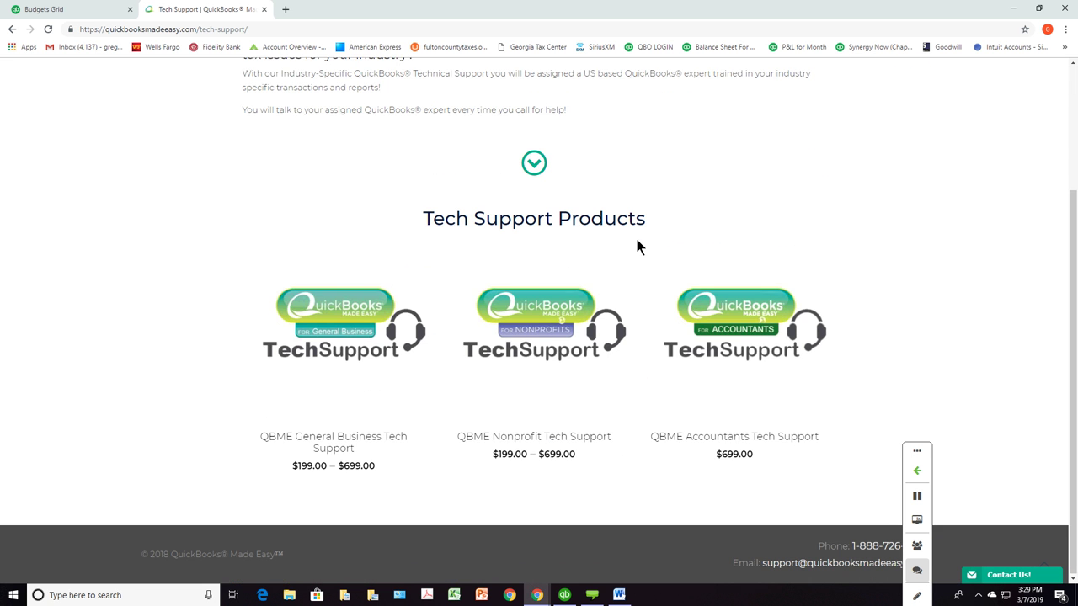
{"action": "mouse_move", "coordinate": [522, 358]}
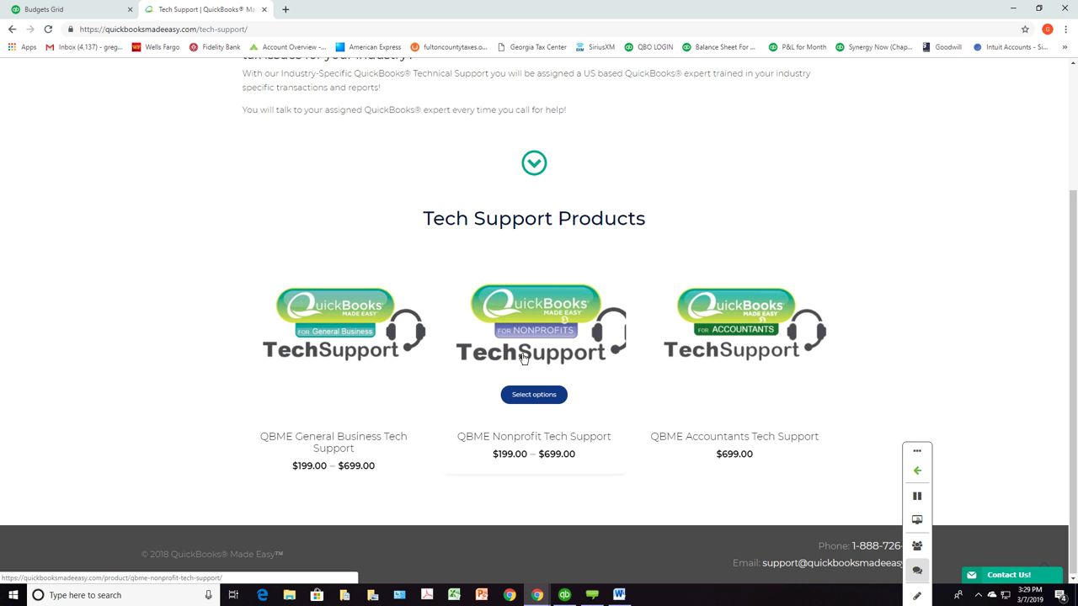
{"action": "left_click", "coordinate": [531, 395]}
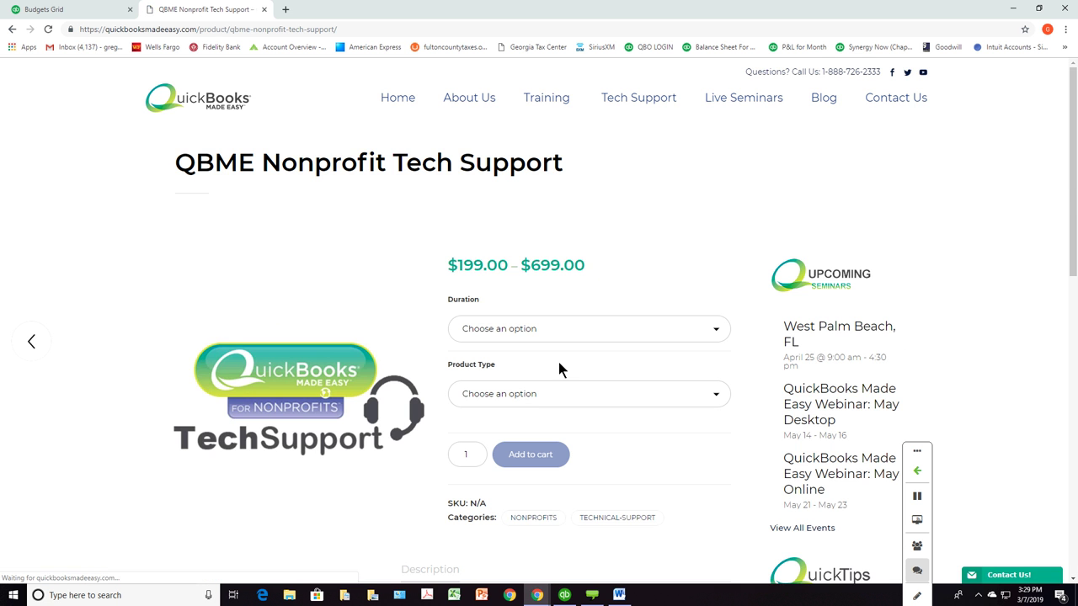
Step: Configure the nonprofit tech support product with a duration of 1 Year and the Online Edition product type
{"action": "scroll", "coordinate": [702, 336], "scroll_direction": "down", "scroll_amount": 1}
{"action": "left_click", "coordinate": [717, 272]}
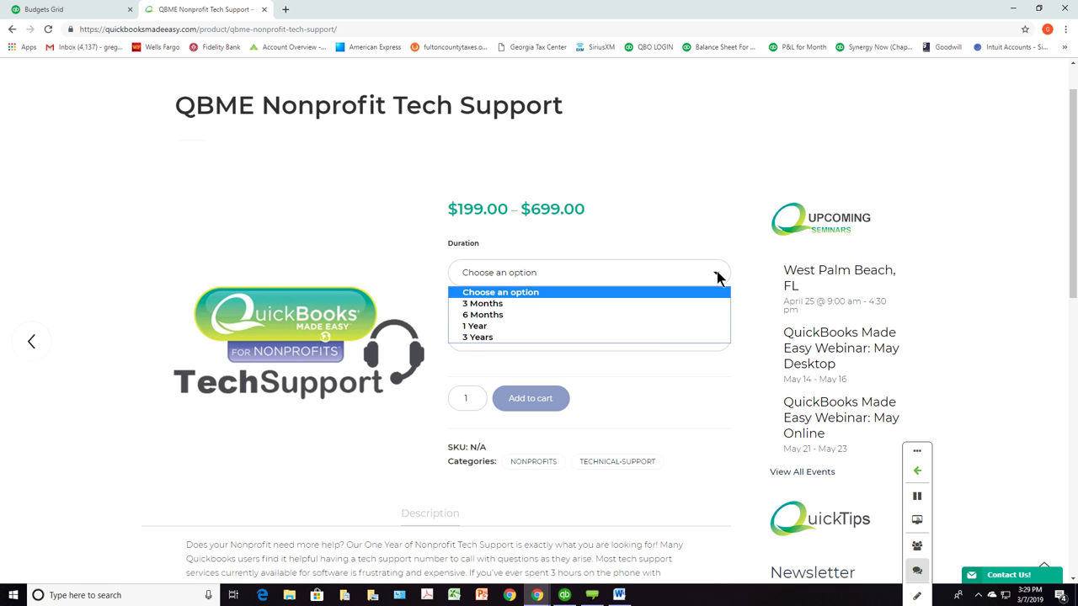
{"action": "left_click", "coordinate": [654, 325]}
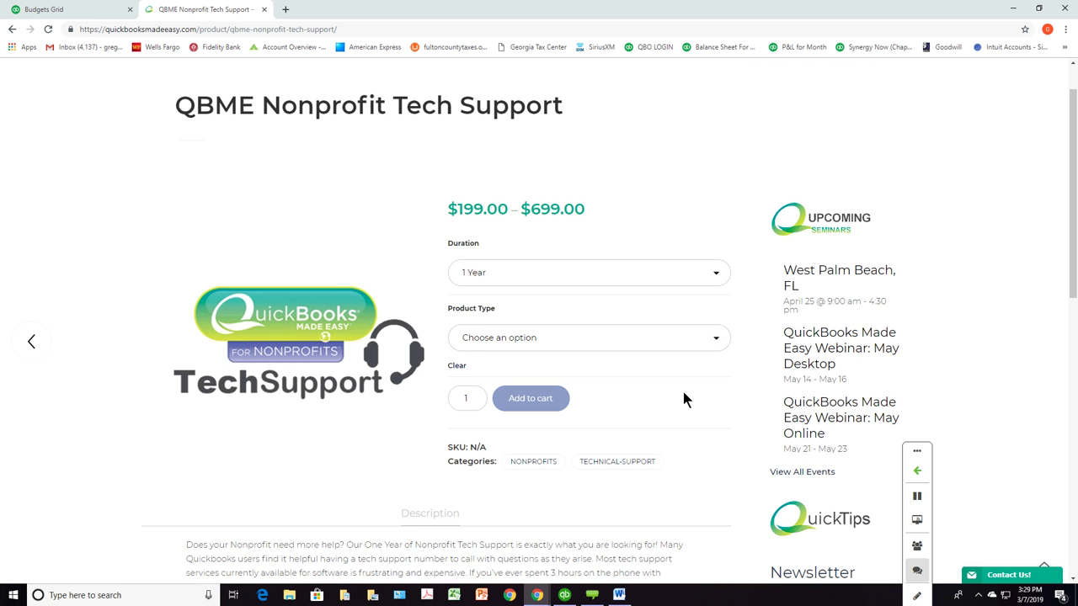
{"action": "scroll", "coordinate": [683, 392], "scroll_direction": "down", "scroll_amount": 2}
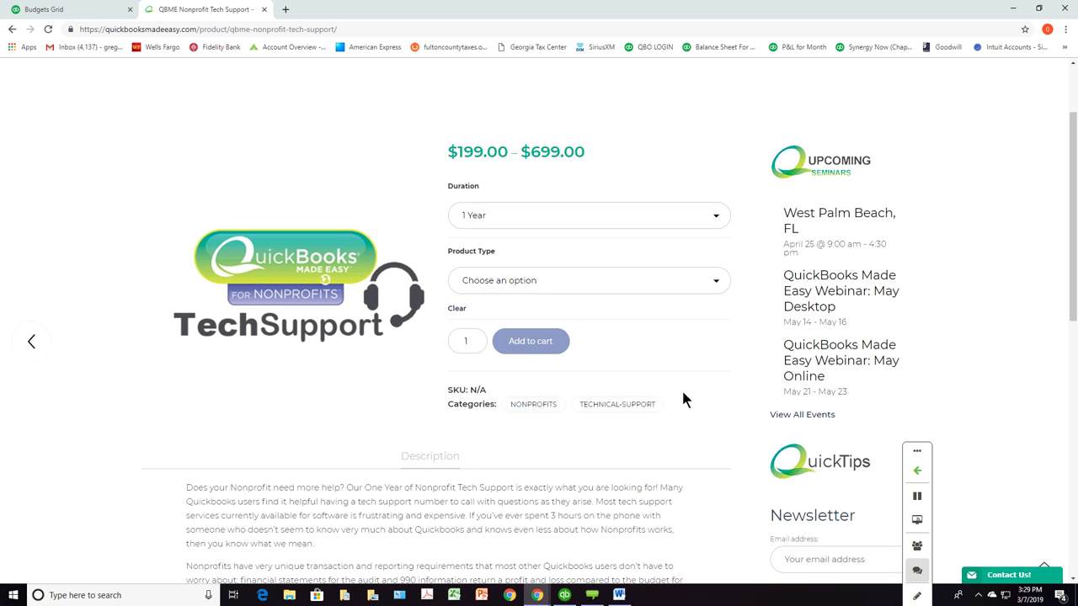
{"action": "left_click", "coordinate": [721, 229]}
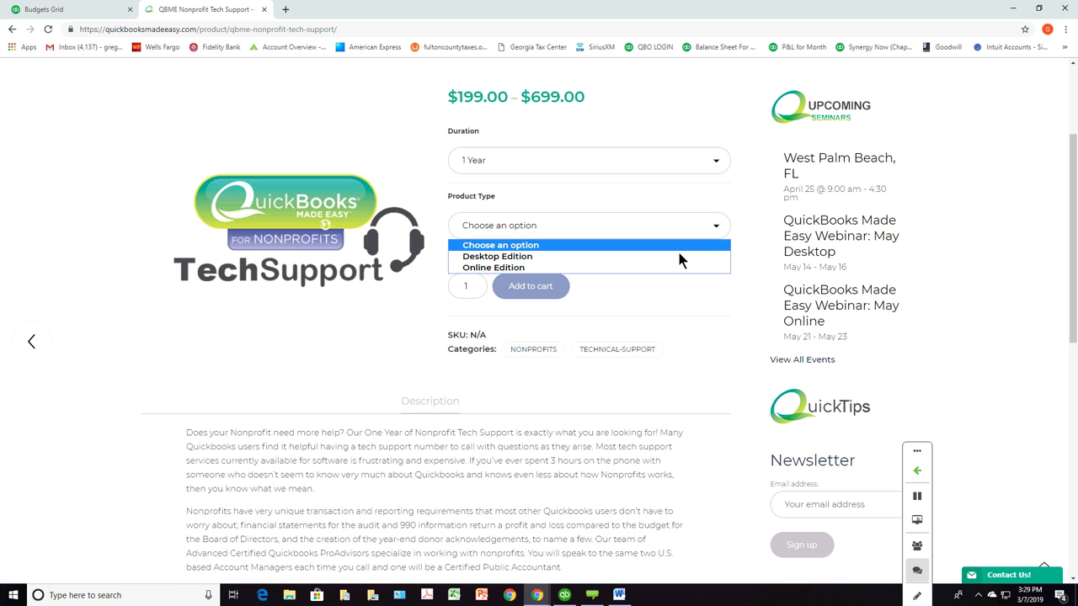
{"action": "left_click", "coordinate": [680, 268]}
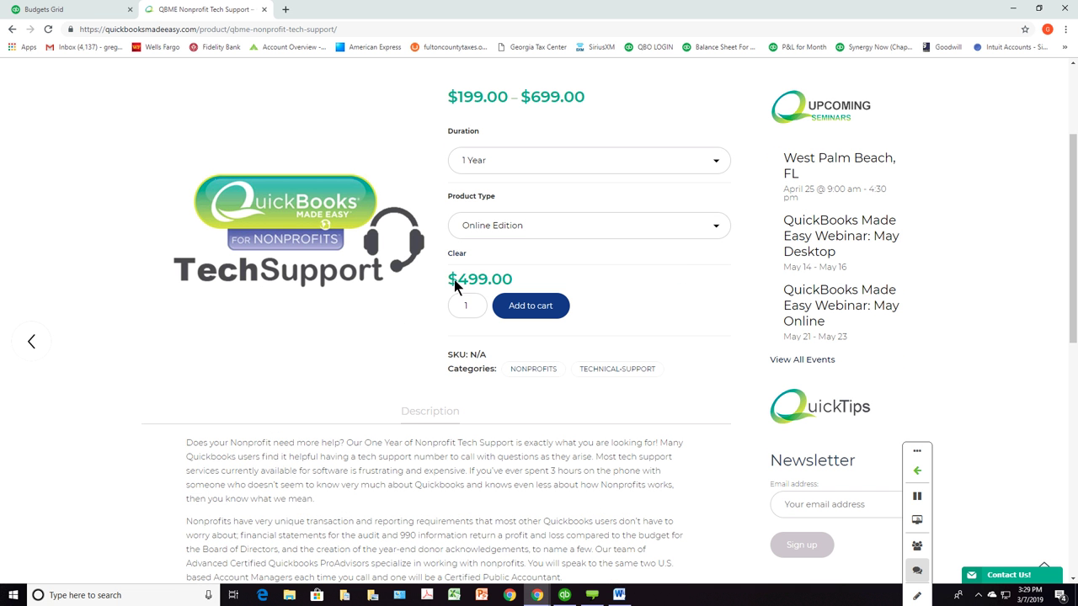